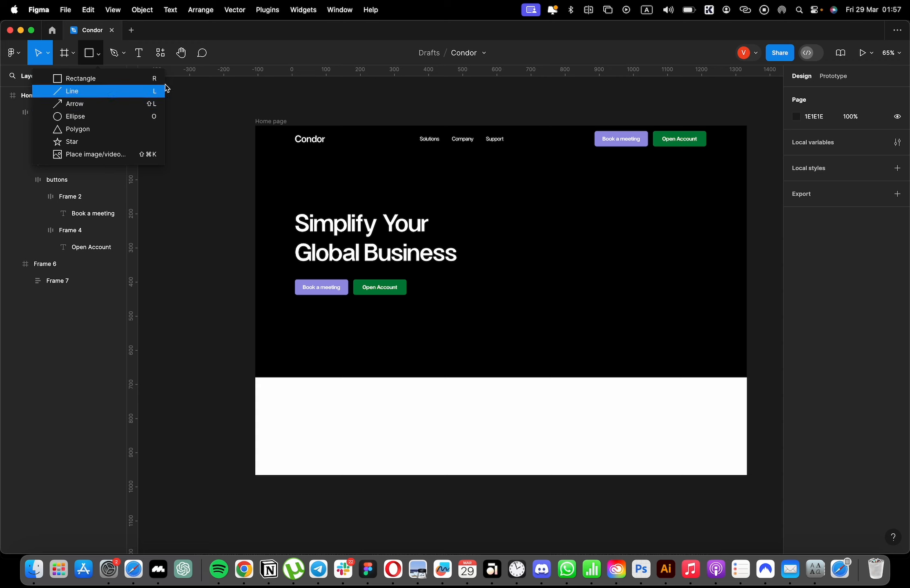
Draw a wavy Pen tool curve, about 1512 × 436, from the hero's lower-left corner past the page's right edge.
click(123, 52)
click(106, 79)
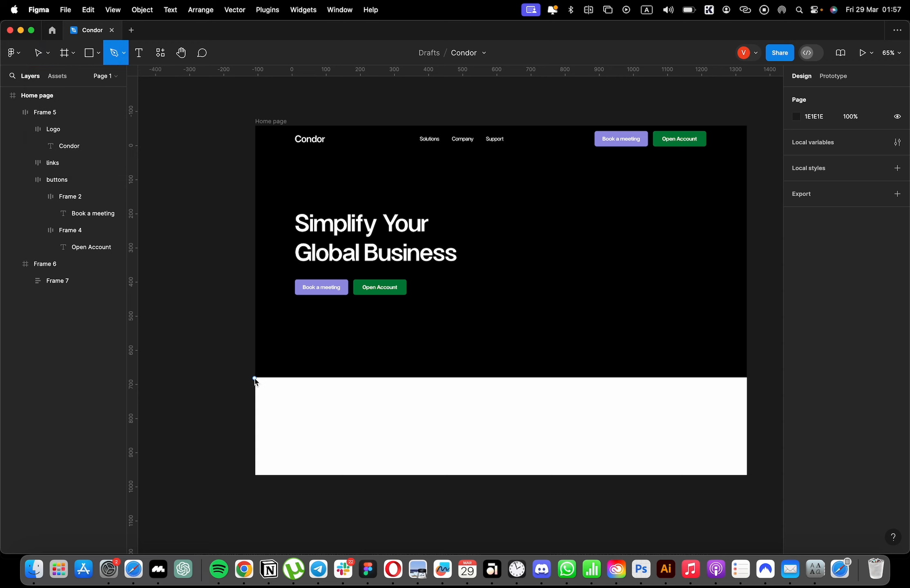
click(254, 378)
drag(360, 350, 392, 367)
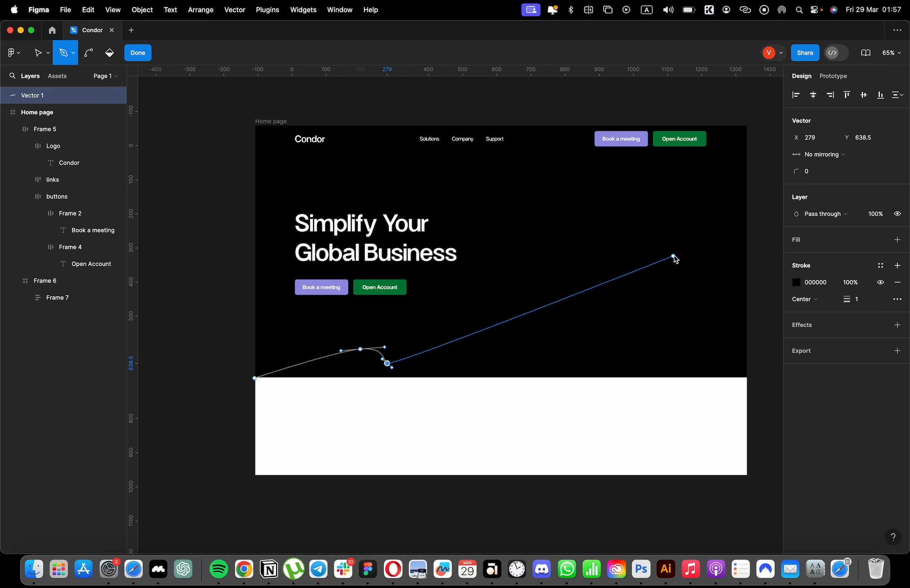
drag(674, 257, 742, 244)
key(super+z)
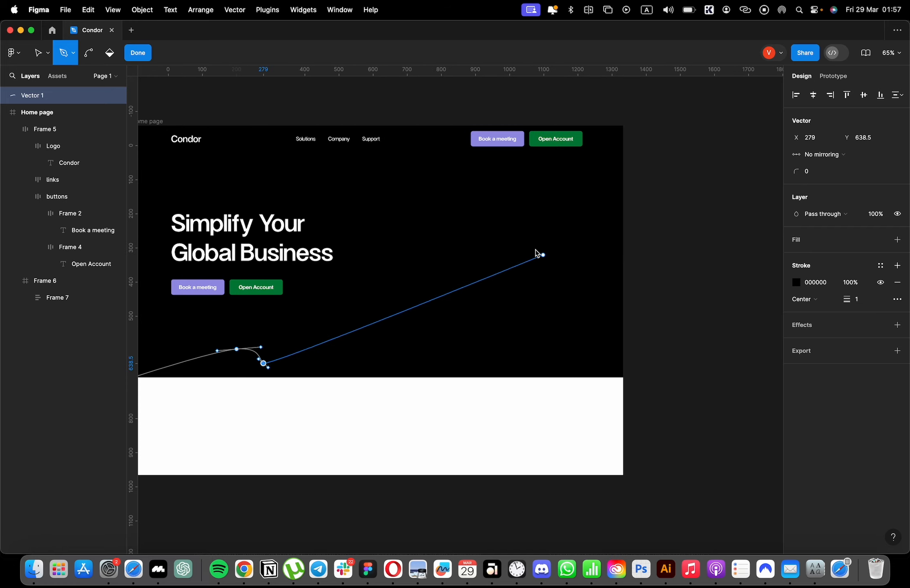
drag(504, 230, 595, 245)
click(647, 280)
key(Escape)
scroll(727, 310, down, 2)
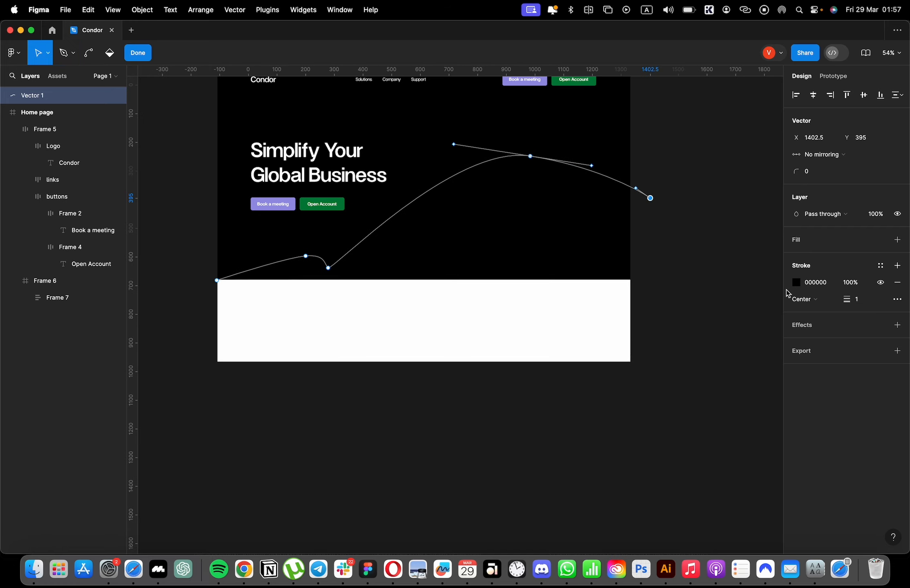
Set the curve's stroke weight to 80 and its stroke colour to 9792E3.
click(858, 304)
text(8)
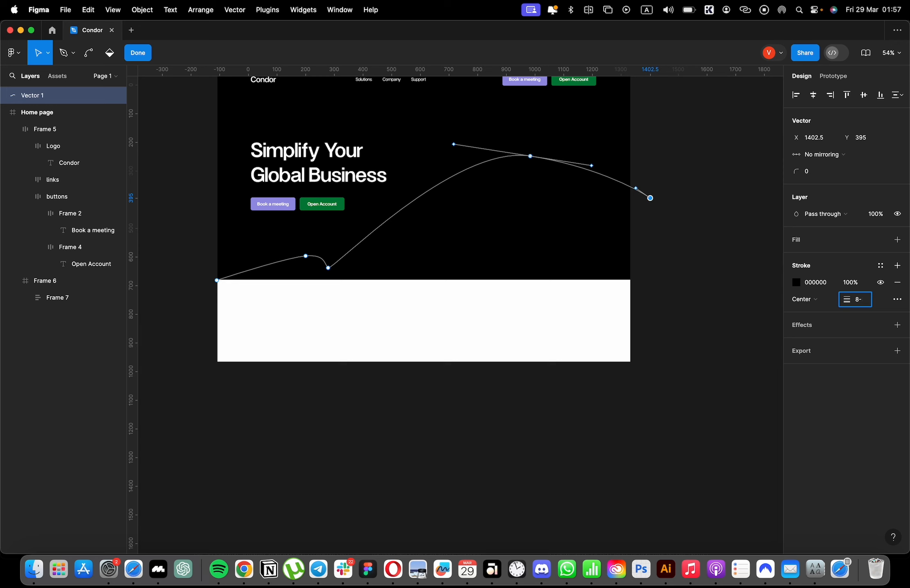
text(0)
key(Return)
key(Escape)
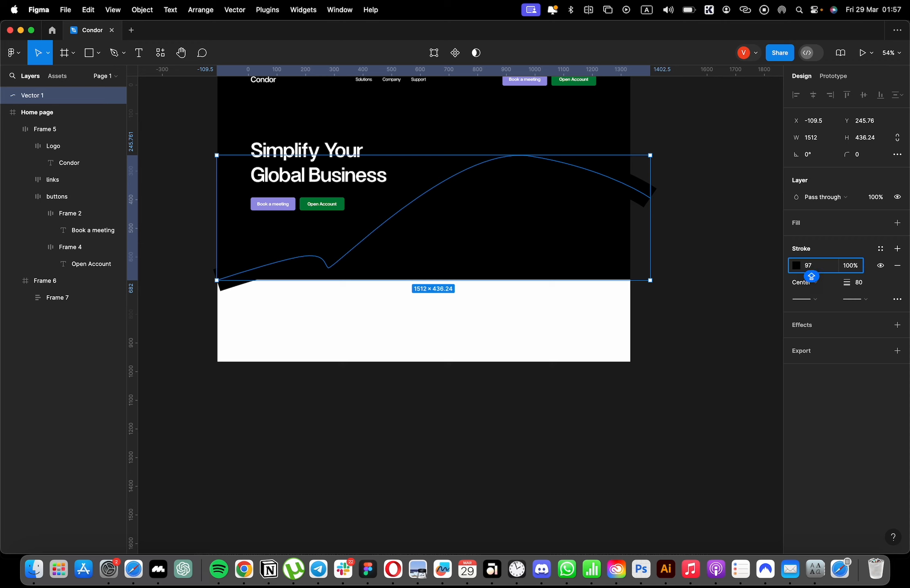
text(9792E3)
key(Return)
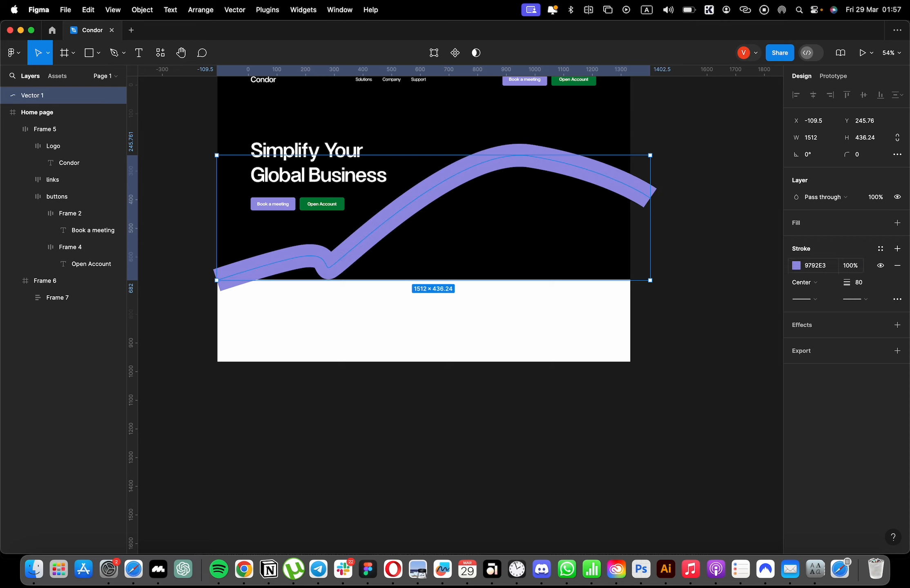
Cut the purple curve and paste it inside the Home page frame.
scroll(566, 250, up, 3)
key(super+x)
click(239, 165)
key(super+v)
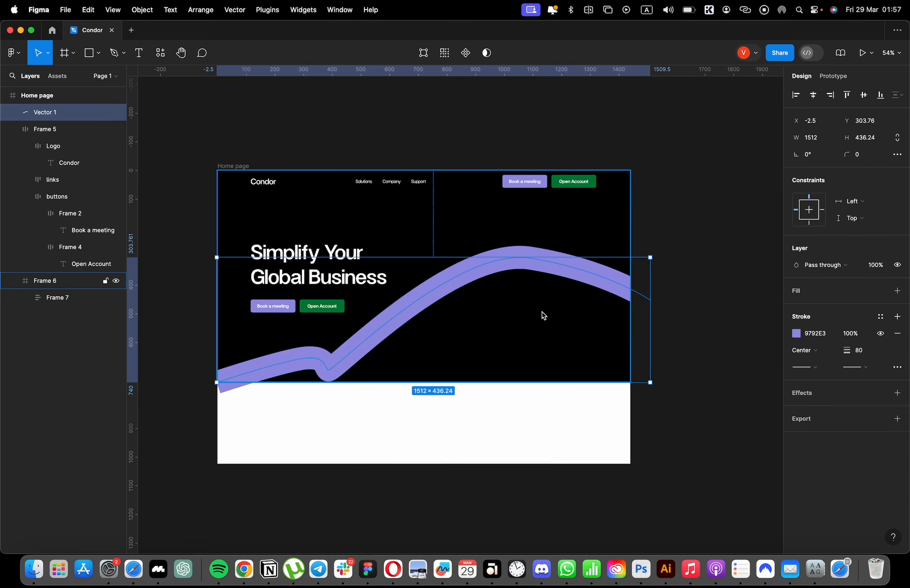
Scale the curve proportionally to about 1565 × 452 and move it lower, to about Y 369.
key(k)
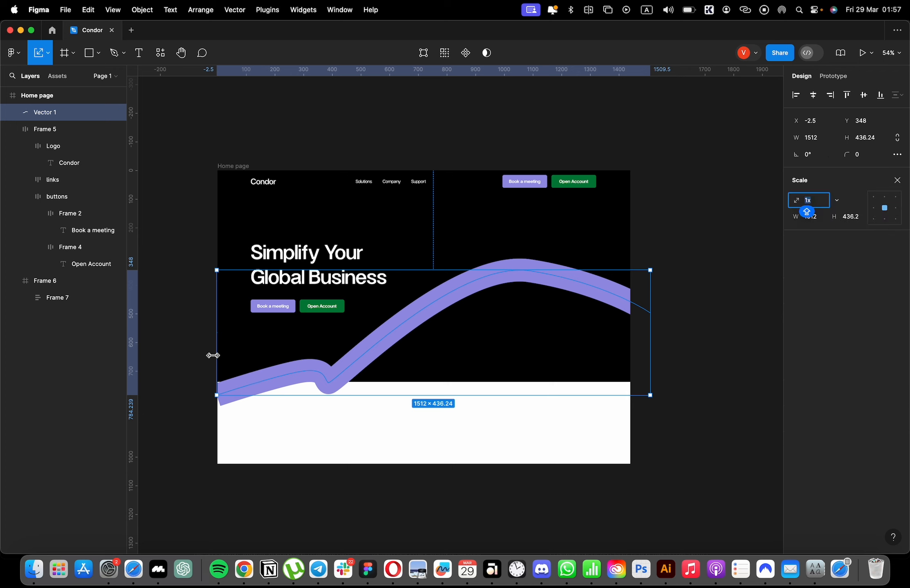
drag(216, 356, 209, 359)
drag(464, 304, 464, 312)
Duplicate the curve, set the copy's stroke weight to 160 and send it behind the original.
key(super+d)
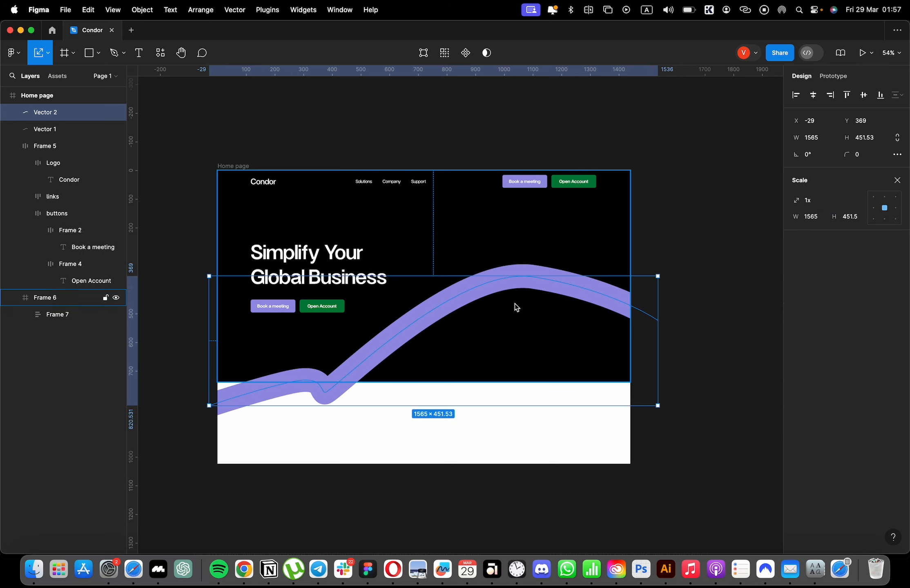
key(v)
drag(844, 350, 875, 350)
key(super+bracketleft)
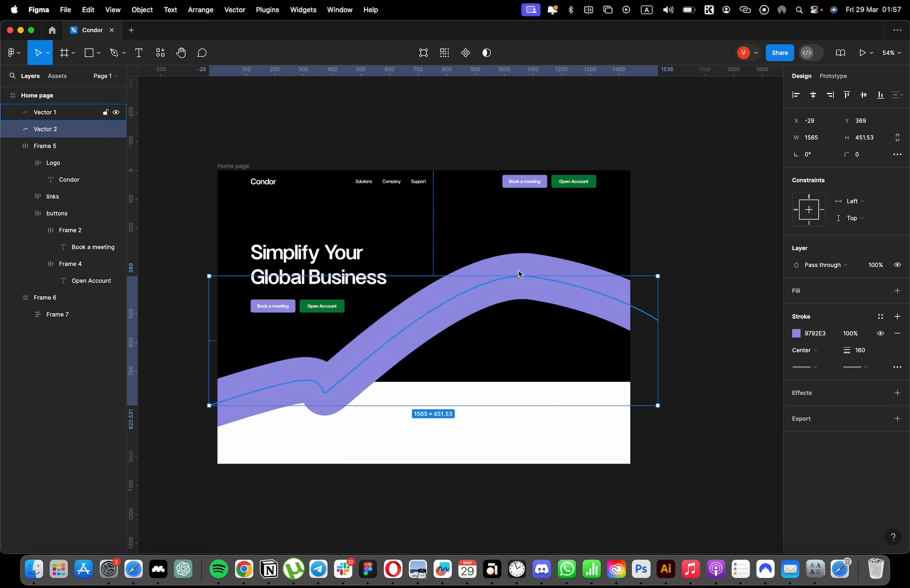
Recolour the stroke of the thinner front curve to the lighter purple B8B3F8.
click(39, 116)
click(797, 333)
click(697, 292)
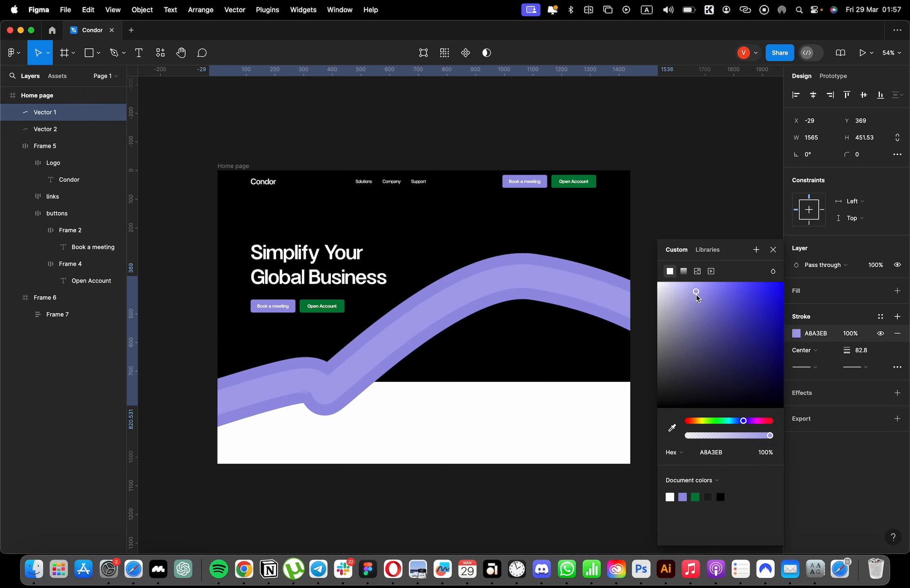
click(774, 249)
click(796, 333)
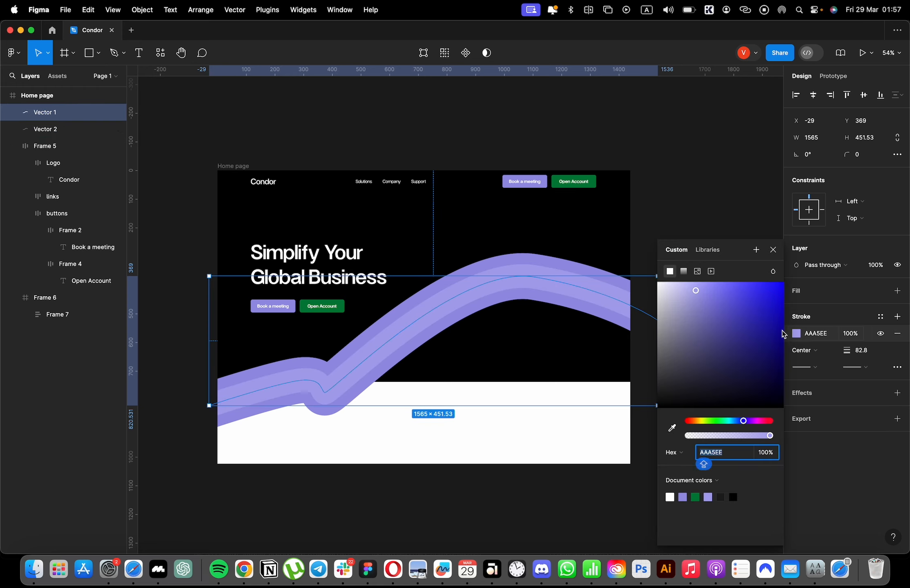
click(692, 285)
click(588, 279)
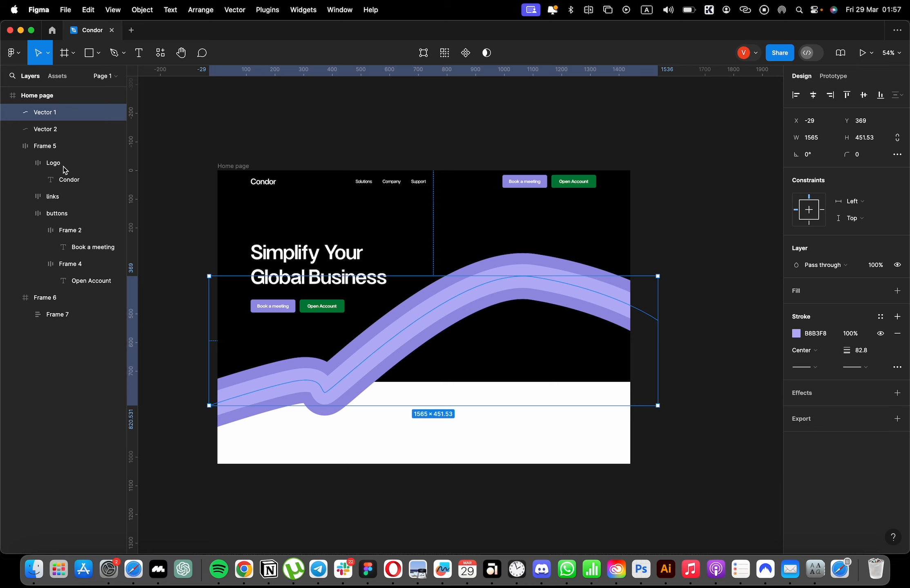
Stretch both curves horizontally to about 2013 wide and move them lower, to about Y 426.
shift+click(40, 133)
drag(659, 321, 722, 321)
drag(573, 304, 576, 326)
Ungroup the black hero frame and draw a 1440 × 749 rectangle filled with 000000 as the new background.
click(600, 237)
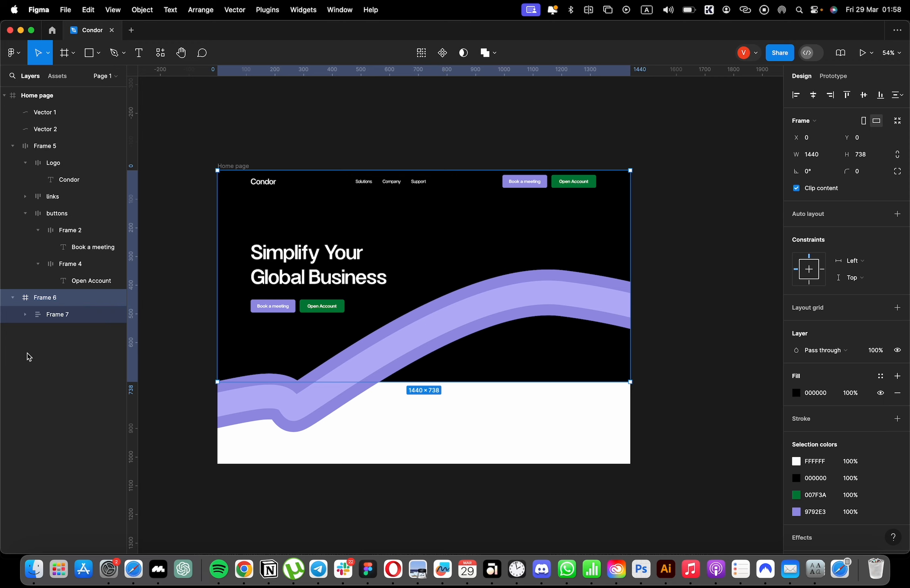
key(shift+super+g)
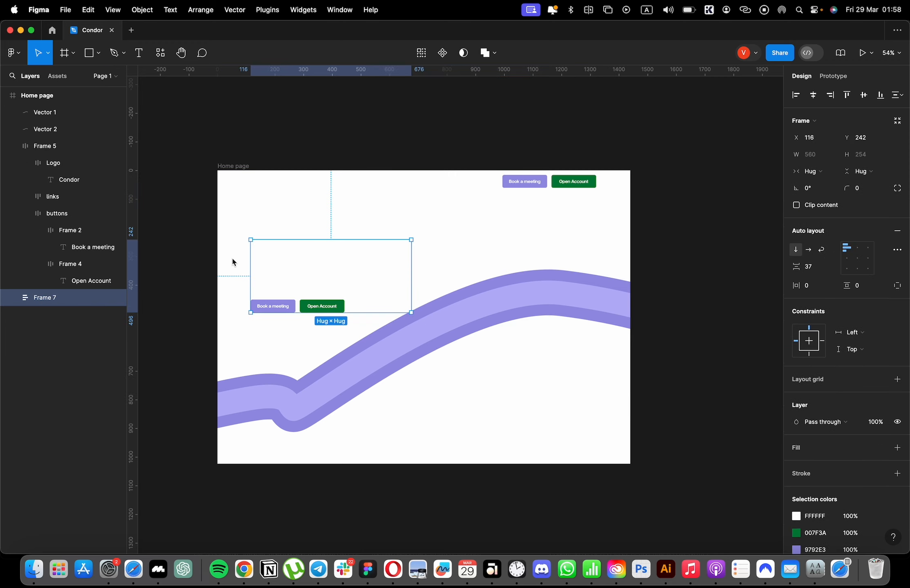
key(r)
click(218, 171)
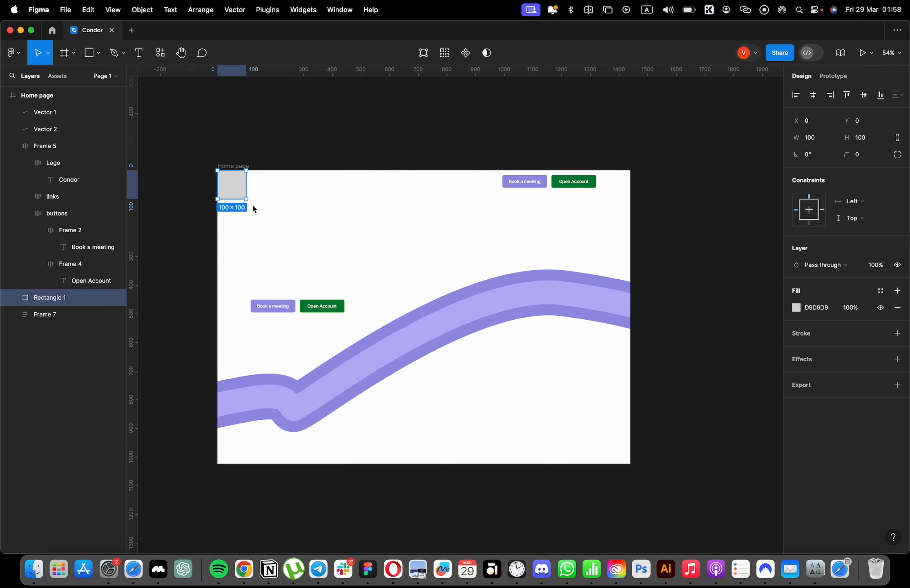
drag(245, 199, 630, 385)
click(797, 308)
drag(703, 359, 594, 418)
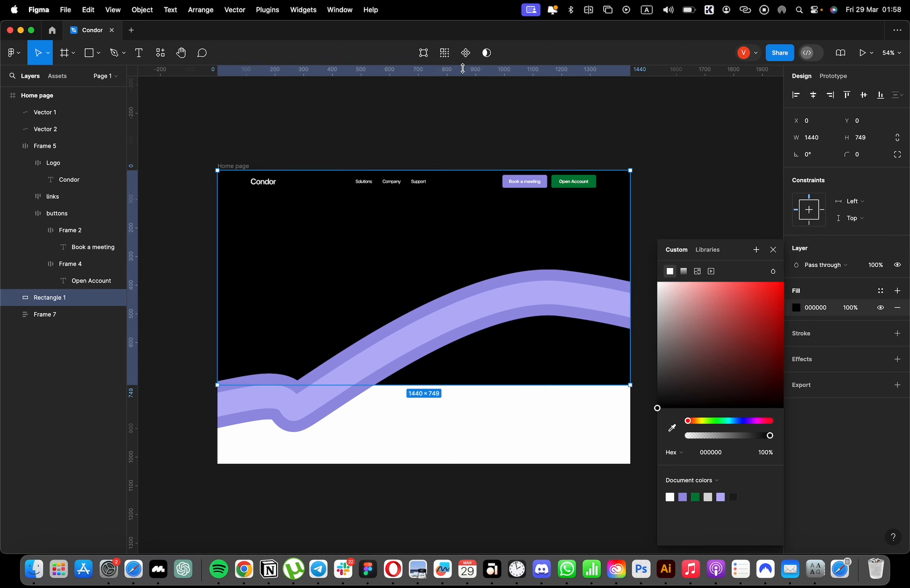
Reshape the black rectangle's lower edge by moving its corner and adding points so that it follows the purple curve.
double_click(588, 283)
drag(630, 385, 624, 298)
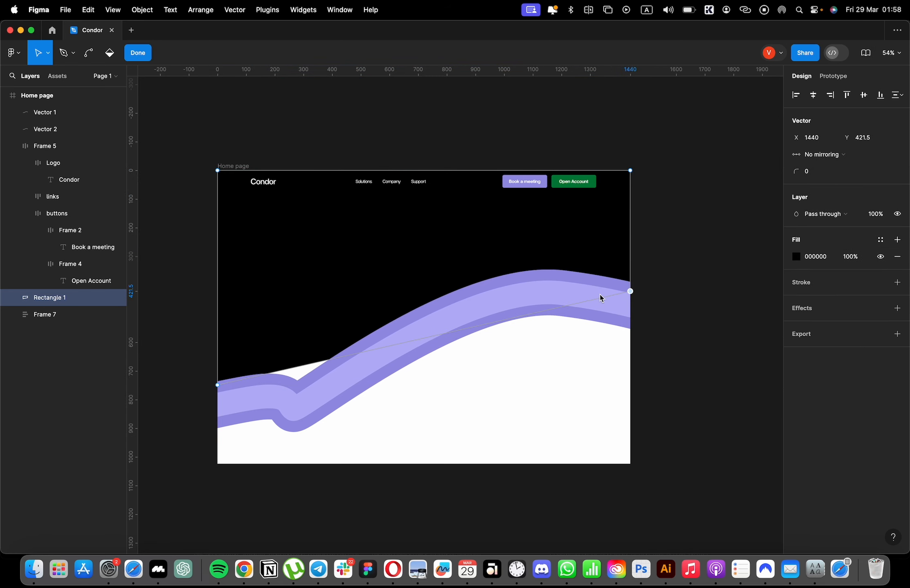
drag(424, 338, 317, 384)
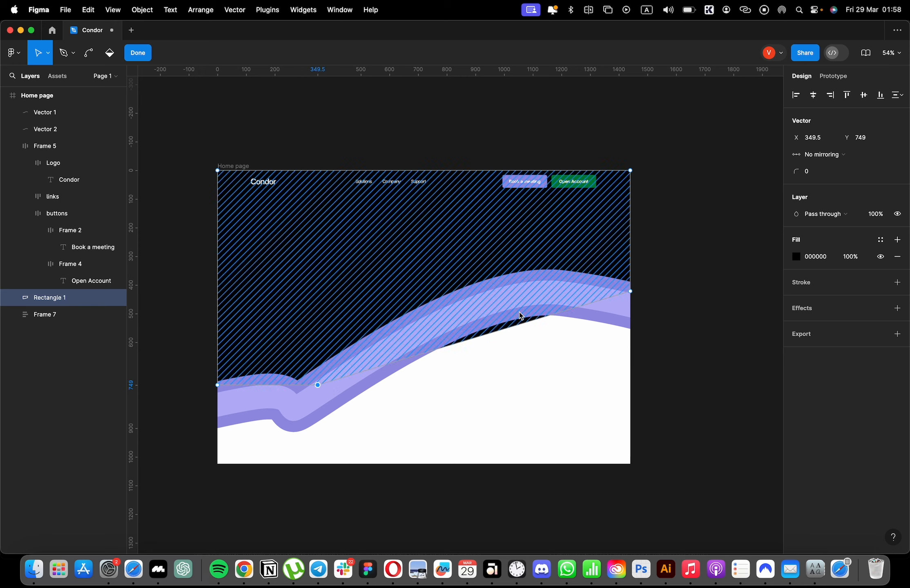
drag(474, 338, 482, 306)
key(Escape)
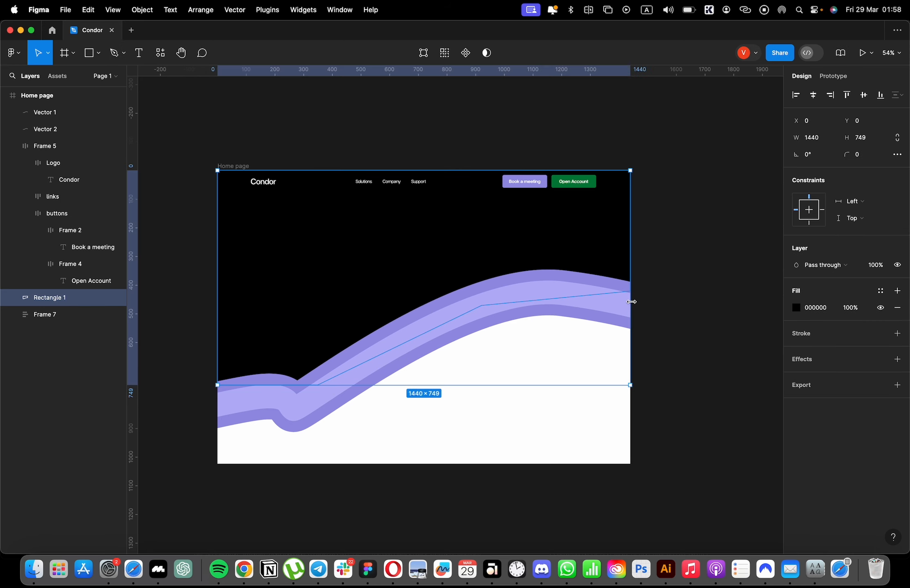
key(Escape)
Send the black shape behind the hero heading block and move that block up to Y 202.
click(372, 251)
key(super+bracketleft)
click(545, 153)
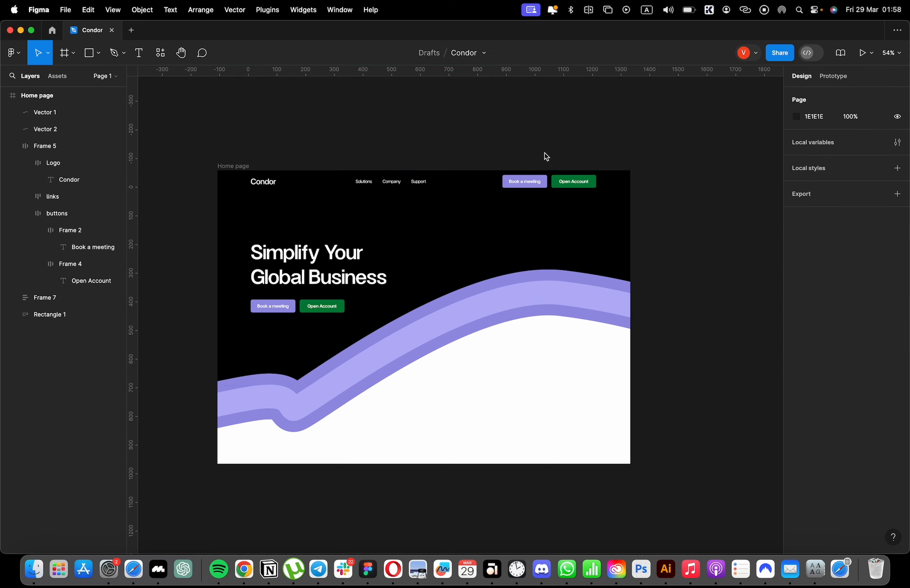
drag(329, 279, 326, 267)
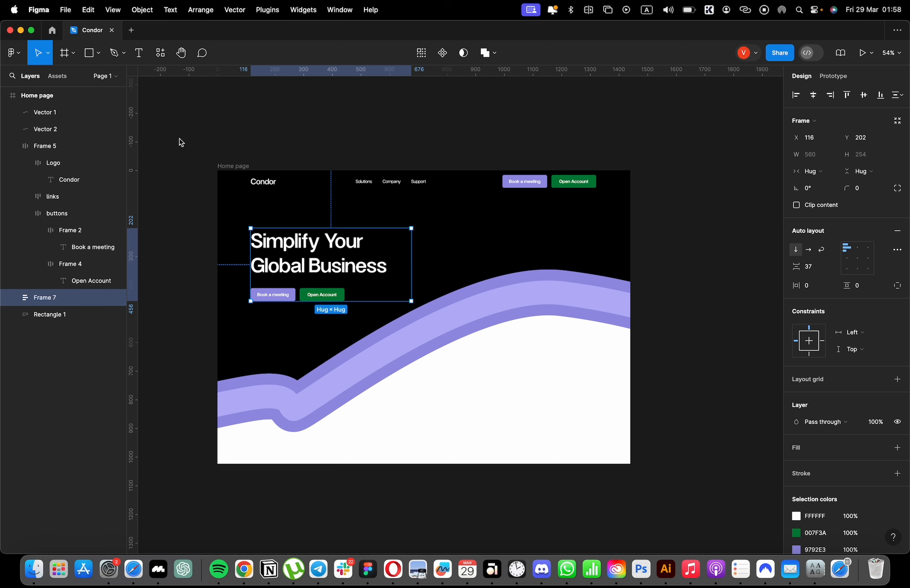
Draw a rectangle of about 1440 × 839 covering the hero area.
click(87, 53)
click(217, 188)
drag(217, 188, 630, 412)
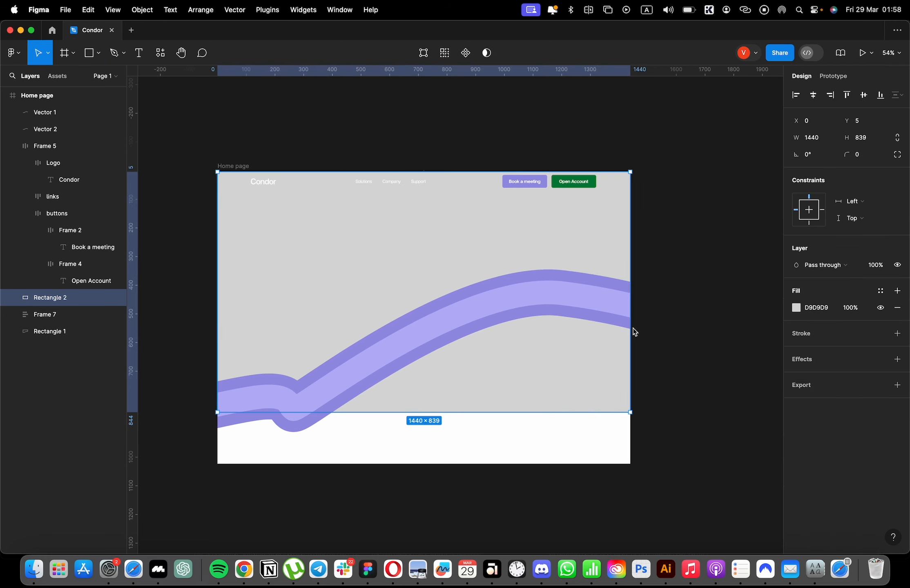
Group the two purple curves and send the group and the grey rectangle to the back.
click(45, 112)
shift+click(49, 129)
key(super+g)
key(super+alt+bracketleft)
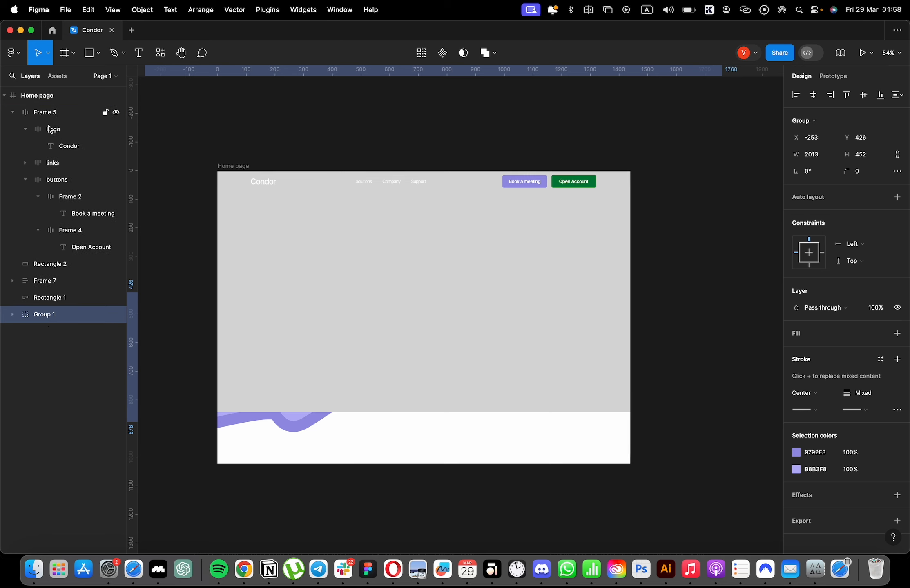
key(super+bracketright)
key(super+bracketright)
shift+click(49, 266)
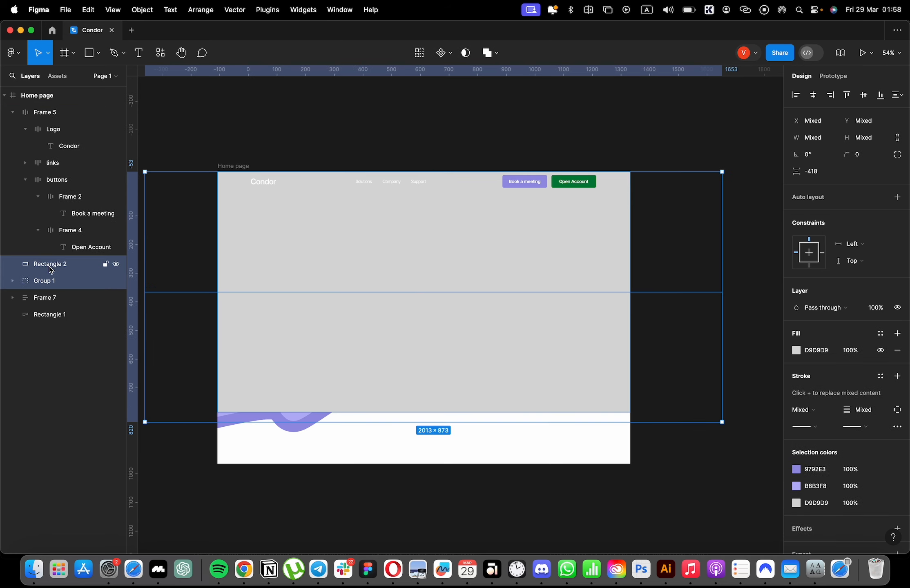
key(super+alt+bracketleft)
Reorder the layers so the grey rectangle and the curve group sit above the black shape.
click(295, 405)
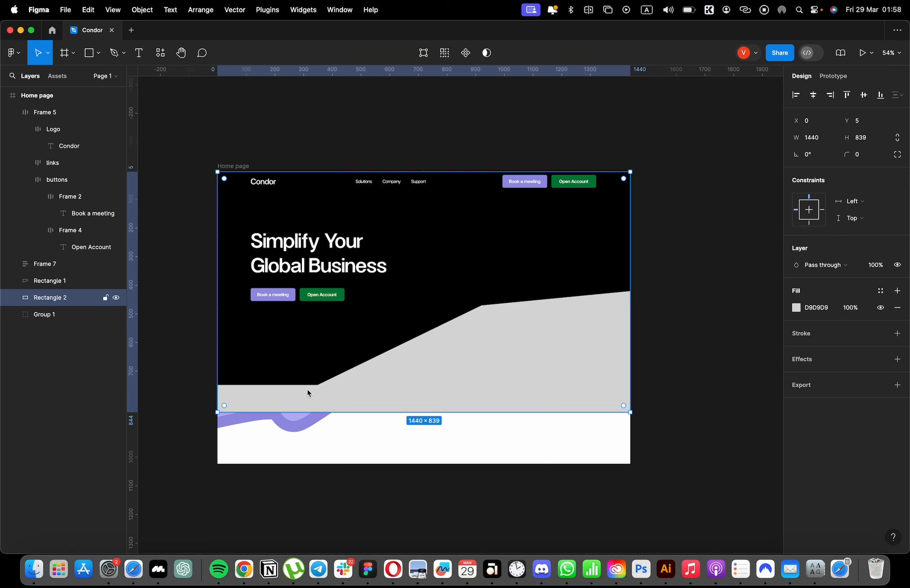
drag(309, 390, 496, 395)
key(super+z)
shift+click(53, 314)
drag(46, 294, 45, 275)
Change the grey rectangle's fill to FFFFFF at 1% opacity.
click(48, 281)
click(796, 308)
drag(663, 298, 655, 282)
click(851, 308)
text(1)
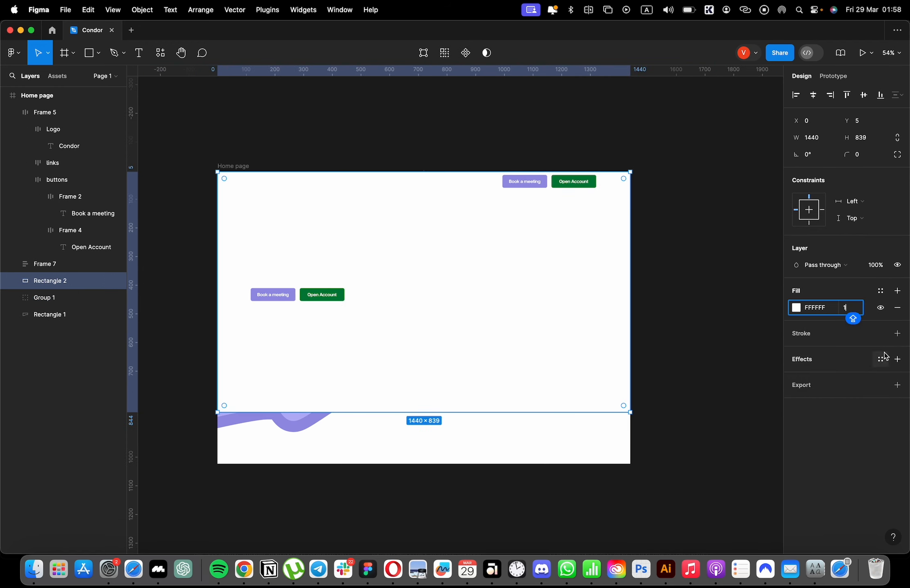
Add a background blur effect of 150 to the near-transparent rectangle.
click(897, 359)
click(837, 375)
click(852, 402)
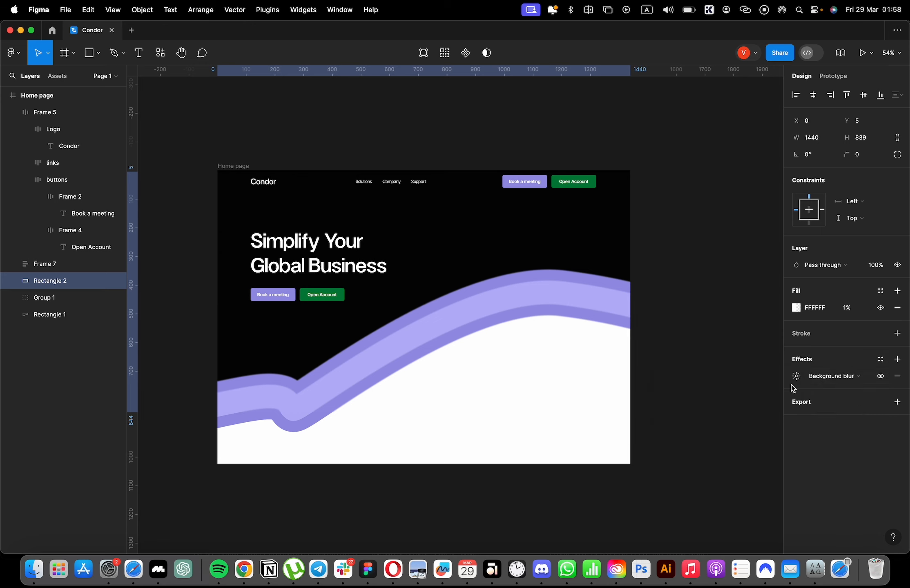
click(796, 376)
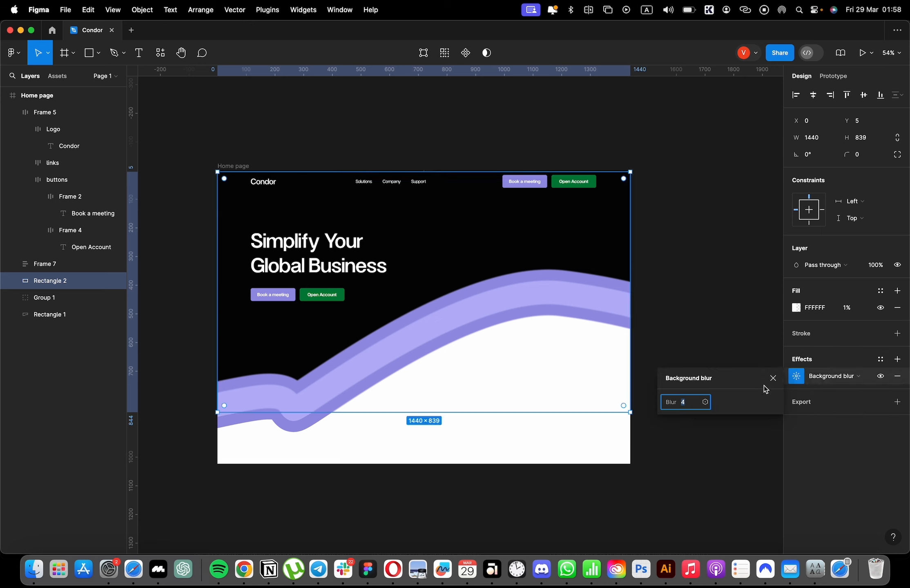
text(150)
key(Return)
Extend the blur rectangle downward to about 1078 high and shift the hero heading block slightly to the left.
drag(482, 413, 483, 445)
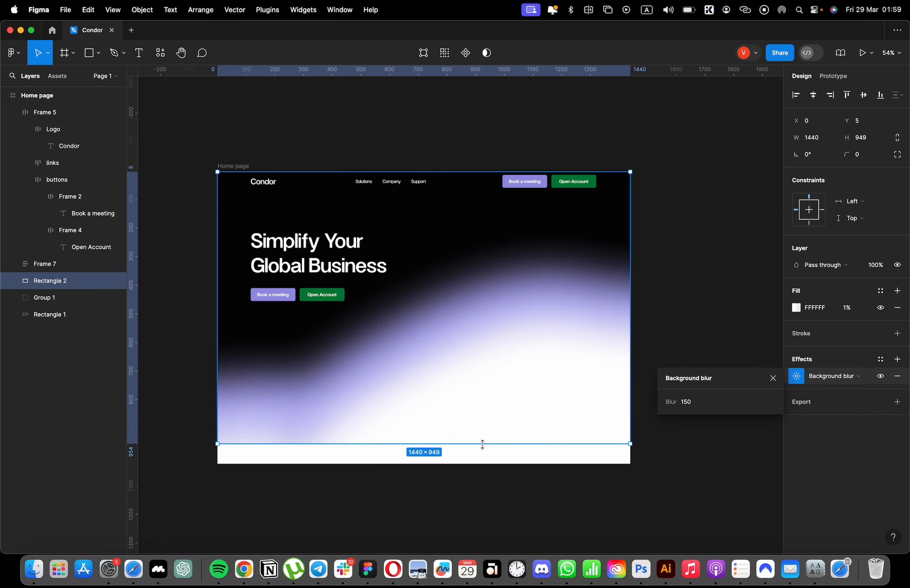
click(668, 255)
drag(369, 269, 362, 270)
click(452, 419)
drag(467, 444, 468, 473)
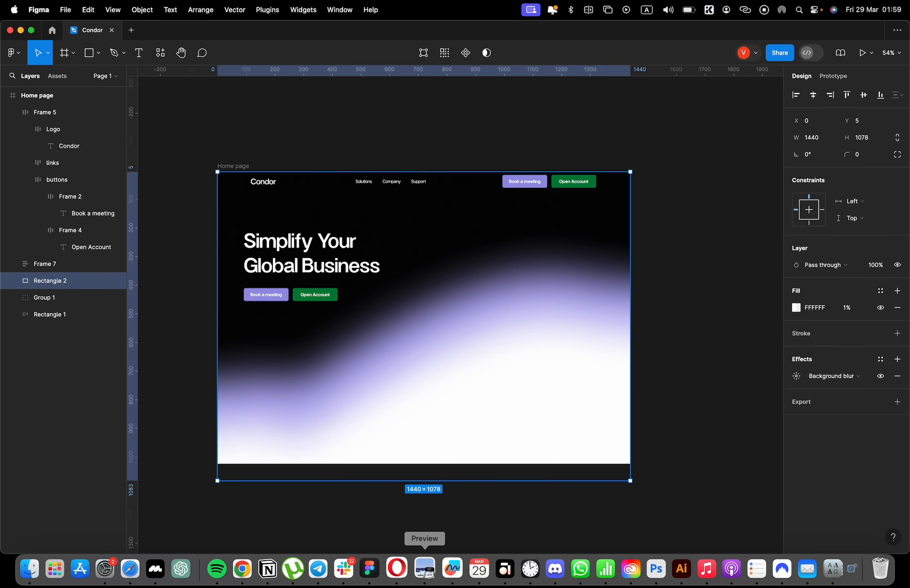
Paste the dotted globe graphic into the home page and place it beside the heading at X 603, Y 145.
click(423, 569)
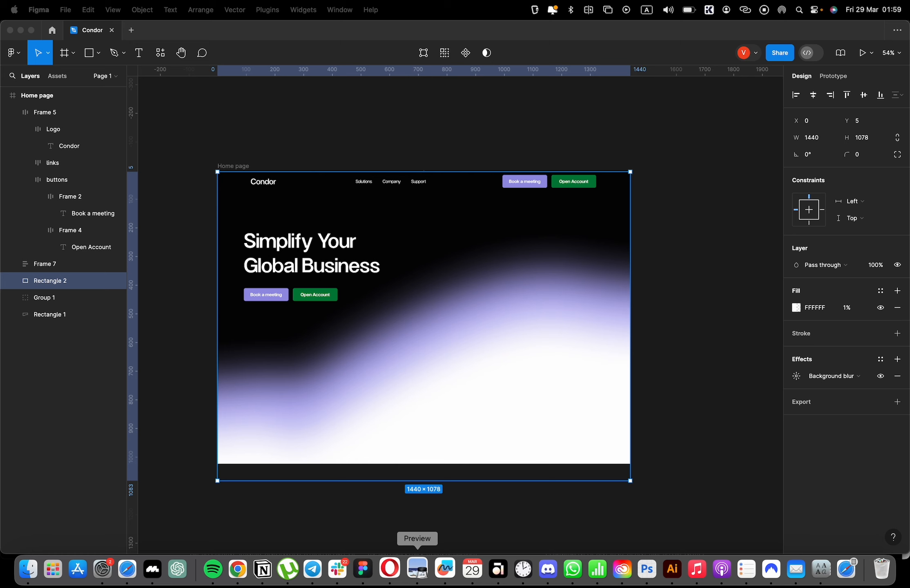
click(652, 221)
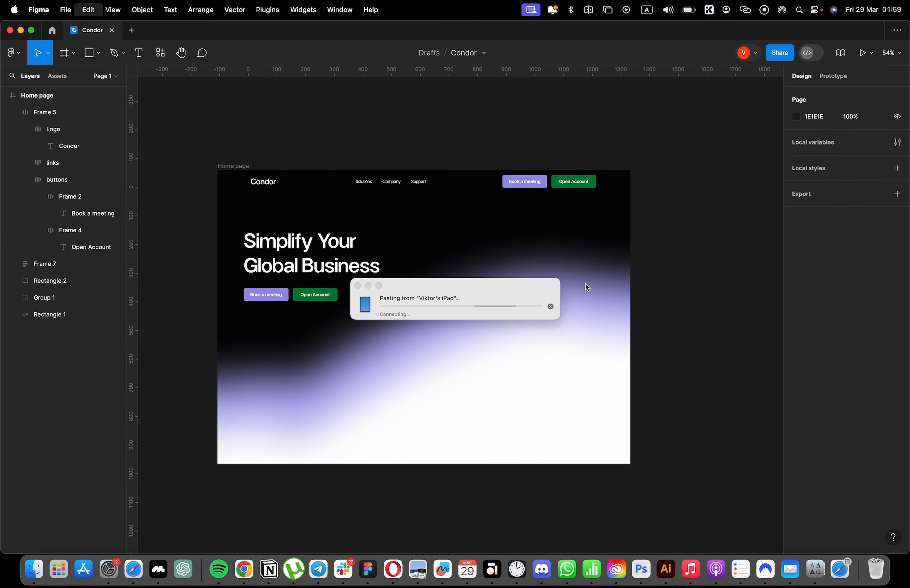
click(341, 379)
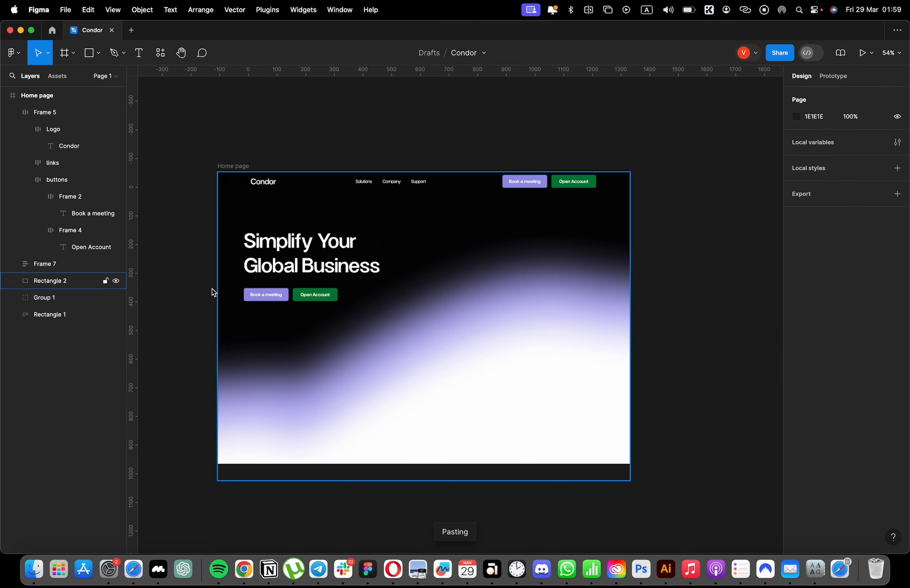
scroll(562, 200, left, 1)
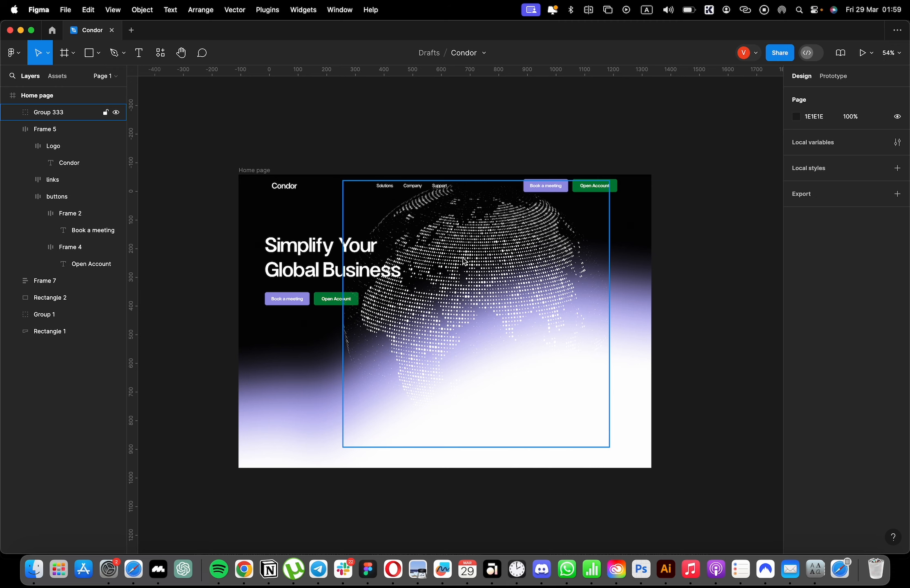
drag(464, 261, 529, 291)
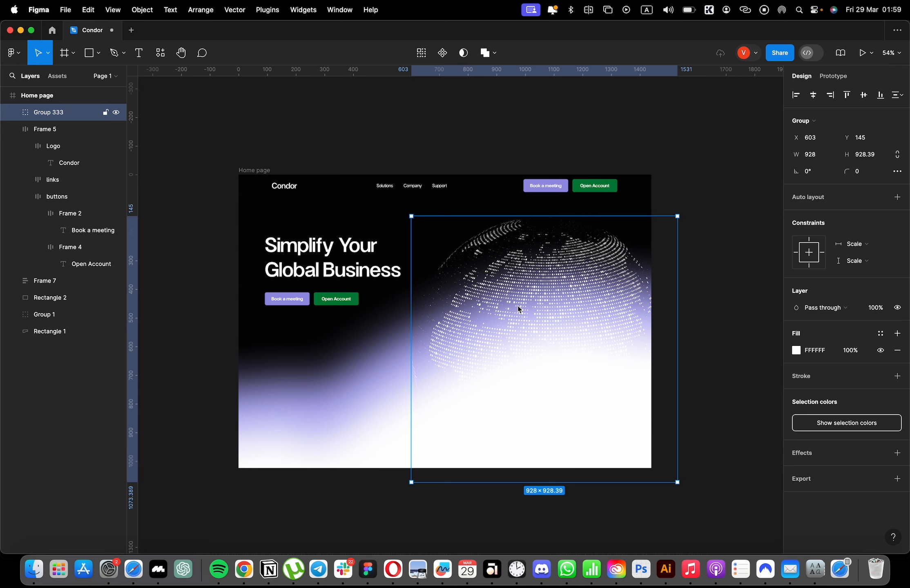
click(504, 160)
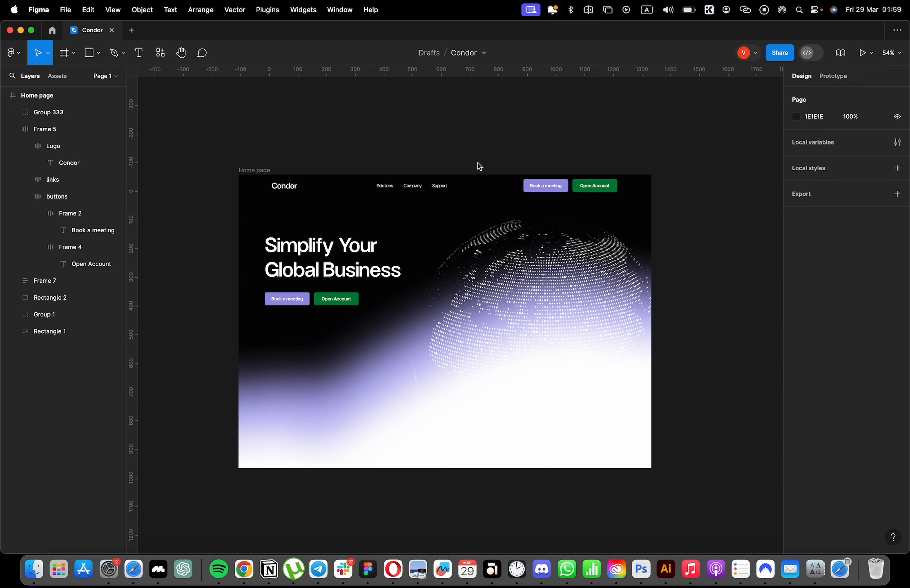
Extend the Home page frame downward to make room for content below the hero.
click(269, 175)
click(279, 168)
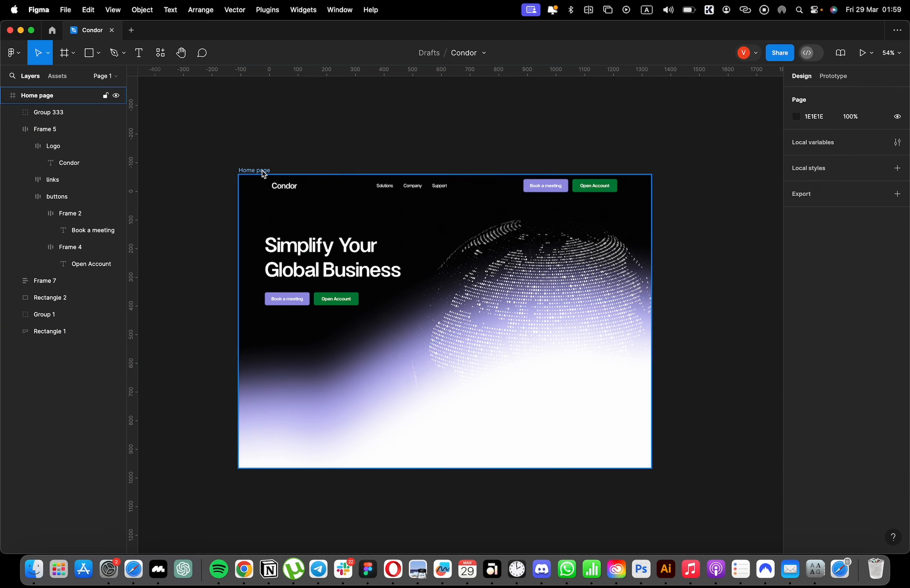
click(262, 171)
drag(445, 469, 435, 547)
click(618, 402)
scroll(621, 401, up, 3)
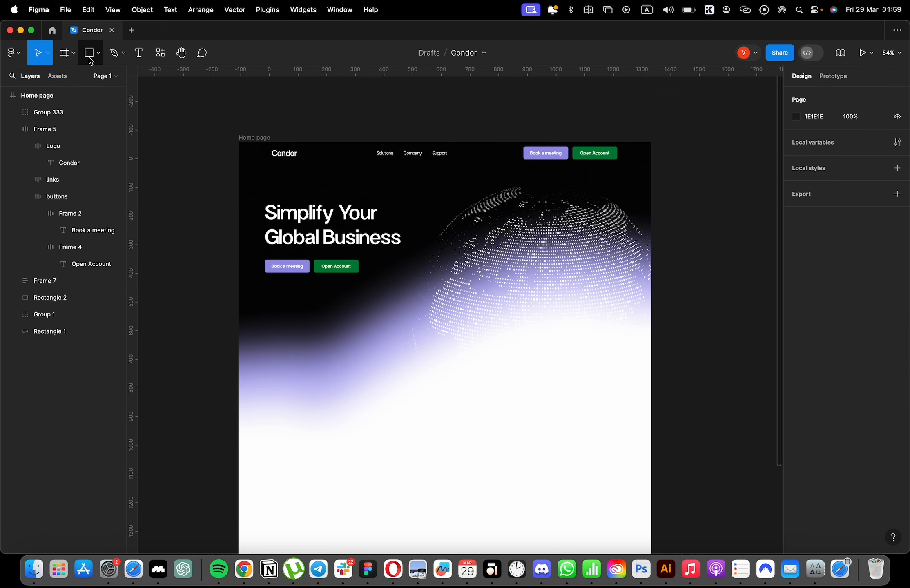
Add the text "25" on the white area below the hero and apply the hero heading's text style to it.
key(t)
click(297, 434)
text(25)
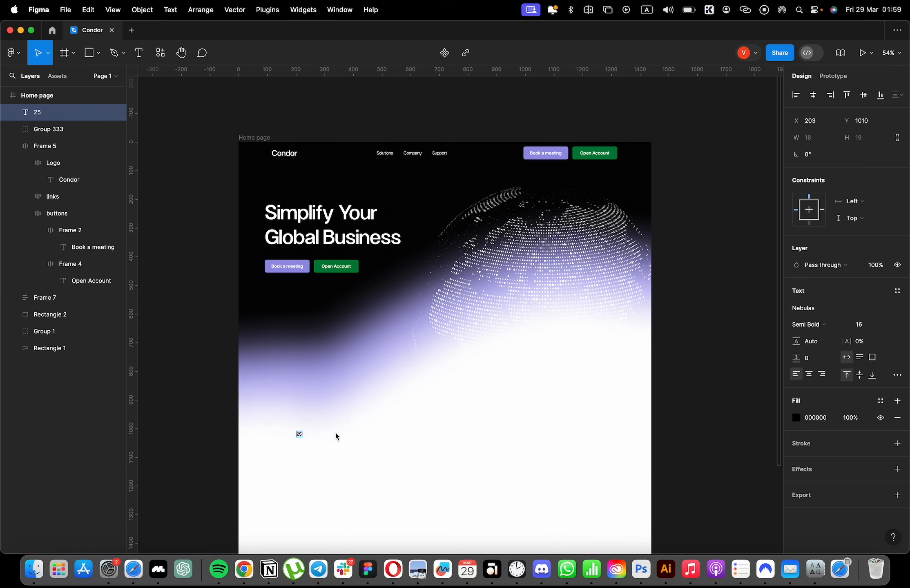
double_click(333, 237)
key(alt+super+c)
click(300, 434)
key(alt+super+v)
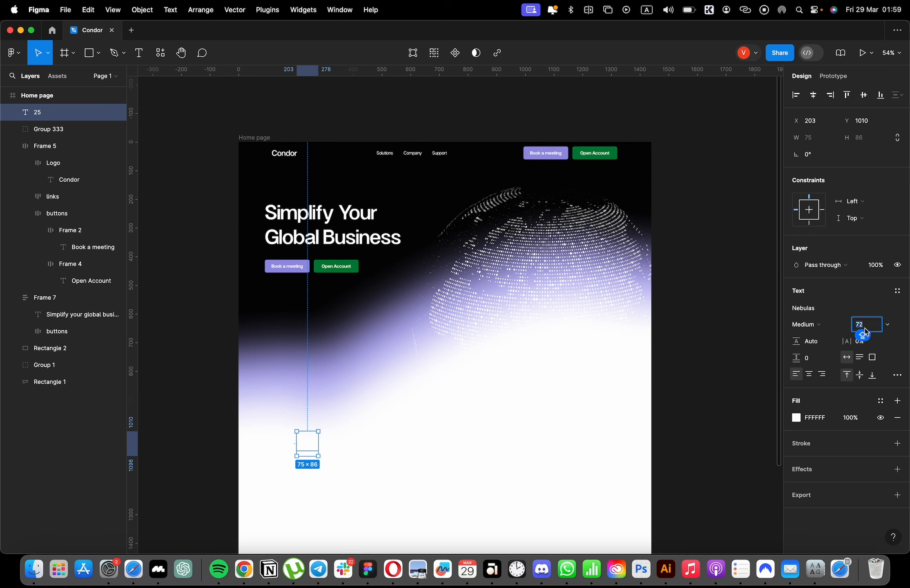
Set the new number's font size to 64 and its fill to black 000000.
text(64)
key(Return)
click(795, 416)
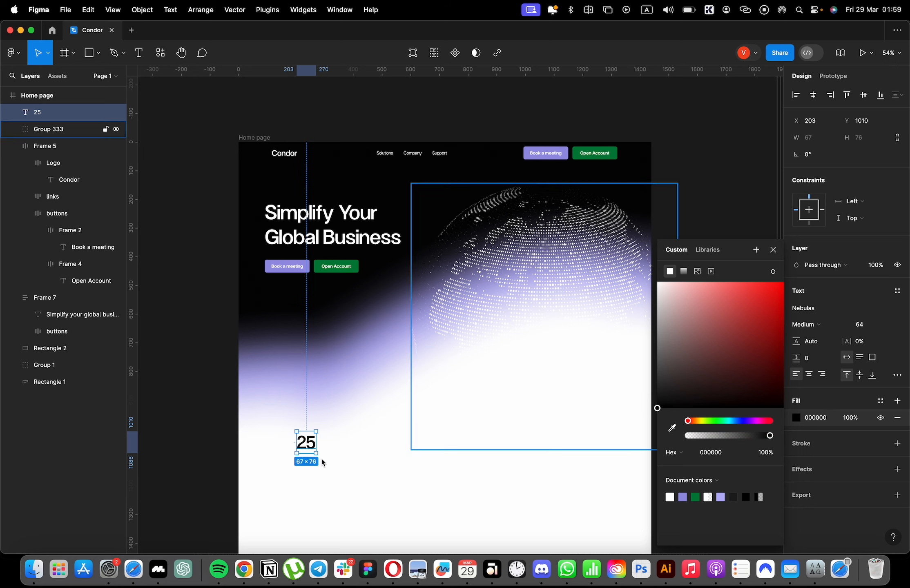
Change the number's text to 24 and move it to X 92, Y 880, in line with the hero heading.
double_click(305, 443)
shift+click(306, 442)
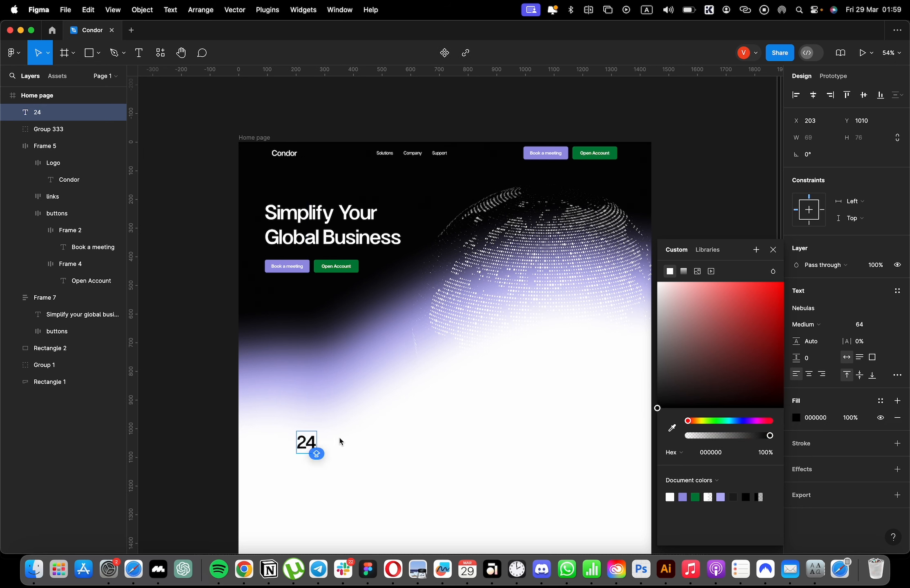
key(Escape)
drag(307, 445, 297, 408)
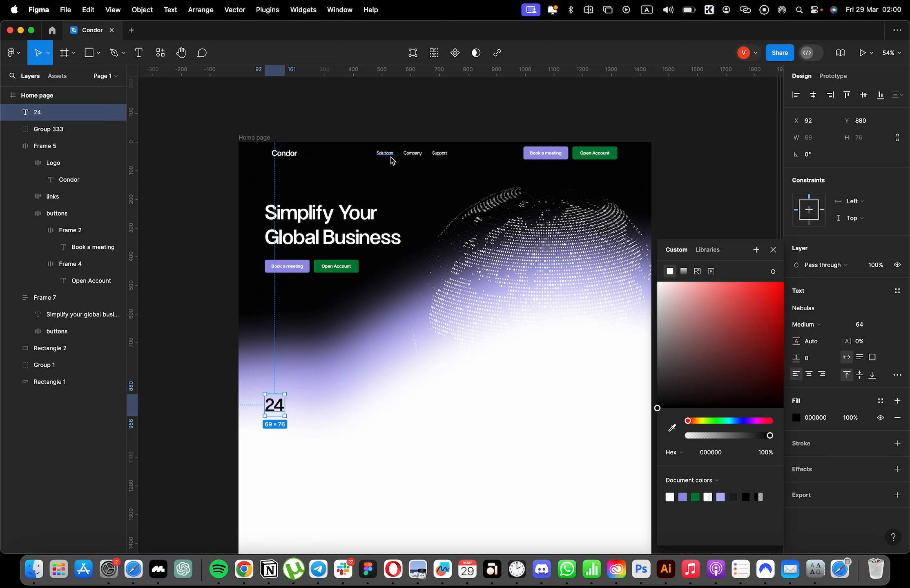
Copy the Solutions navigation link and paste the duplicate near the number 24.
super+click(391, 157)
drag(391, 156, 338, 424)
key(super+z)
key(super+c)
scroll(301, 380, down, 3)
scroll(299, 368, up, 5)
key(super+v)
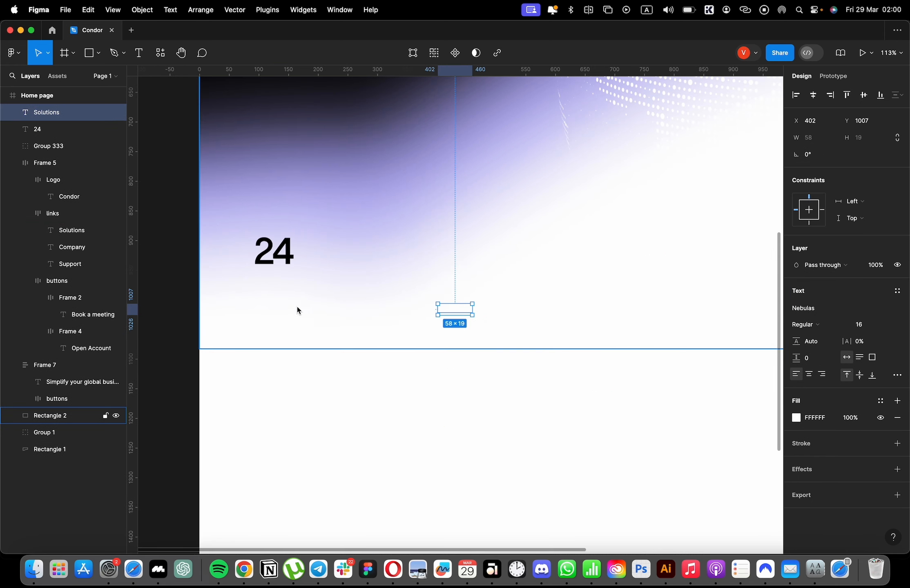
Set the pasted link text's fill to black 000000 and place it below the 24 at X 92, Y 963.
click(797, 418)
drag(682, 441, 540, 500)
drag(516, 462, 491, 488)
drag(447, 306, 264, 279)
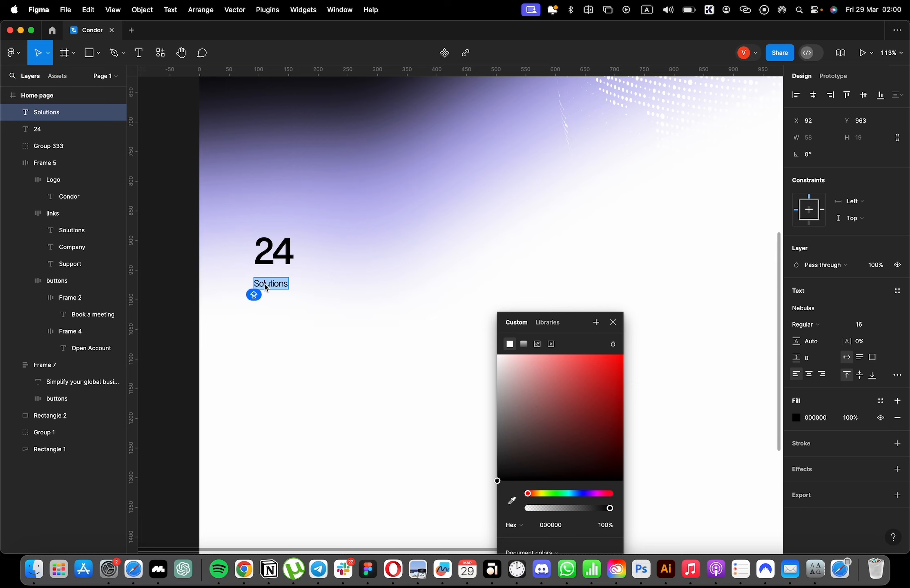
Replace the caption below the 24 with "Here when you need us".
text(hERE WHEN YOU)
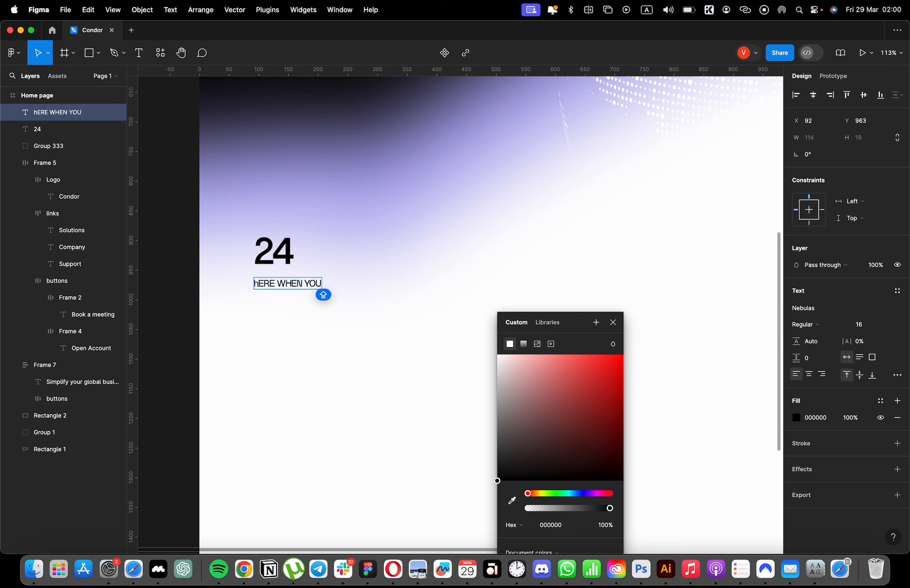
key(super+a)
text(H)
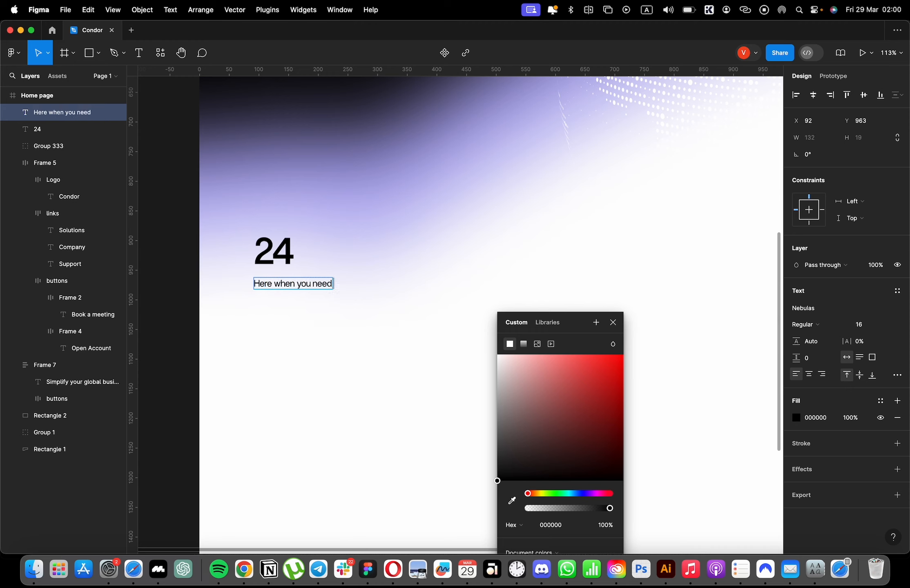
key(Escape)
Change the large number's text to 24/7.
click(291, 250)
double_click(290, 250)
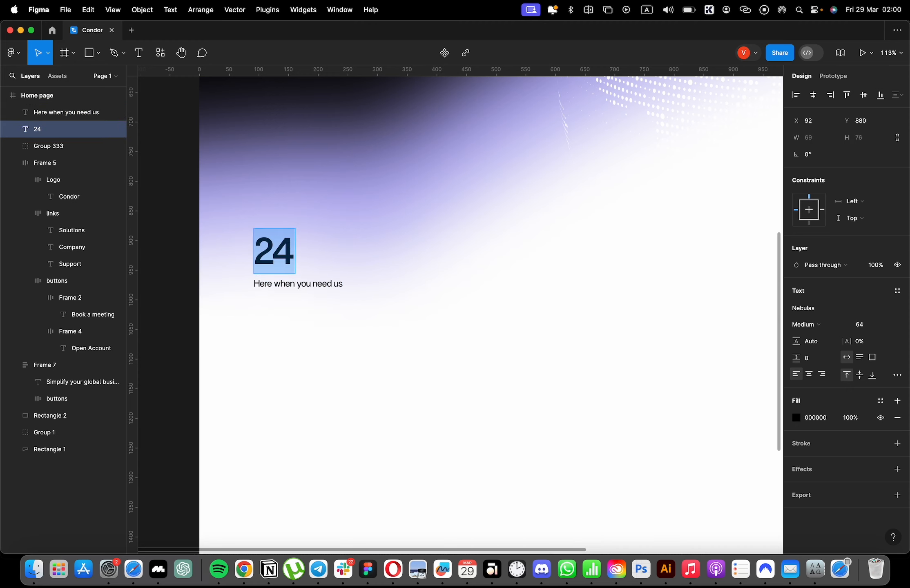
key(Right)
text(/)
click(356, 298)
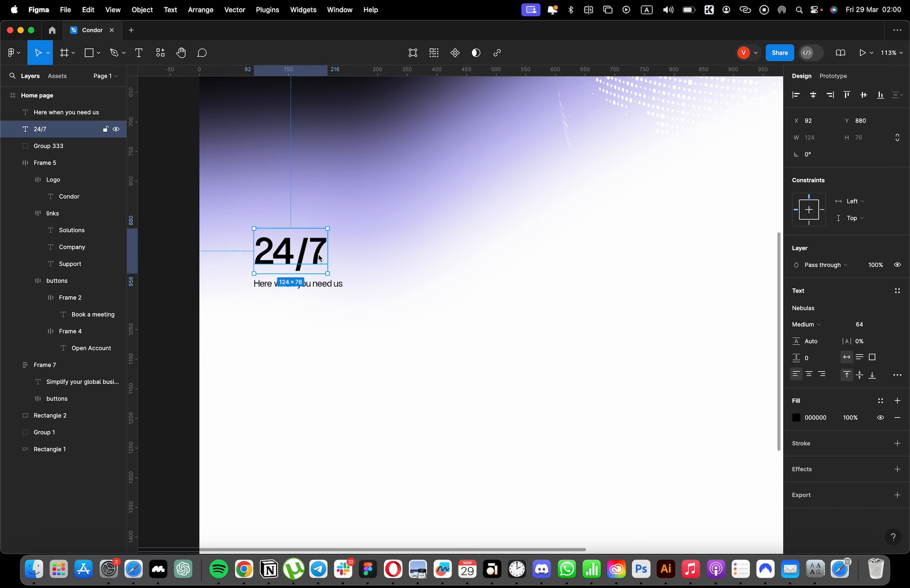
Shift 24/7 to the right, duplicate the caption into the freed space, and retype the duplicate as "Avaliable".
drag(318, 255, 384, 255)
drag(293, 286, 291, 251)
double_click(291, 250)
text(Avaliable)
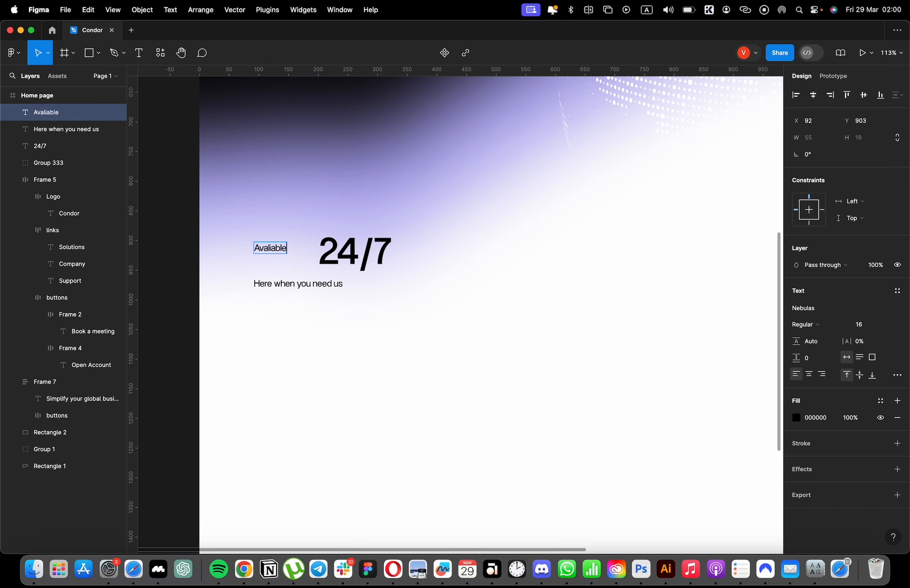
Wrap the "Avaliable" label in an auto layout frame and fill it with green 007F3A at 15% opacity.
key(shift+a)
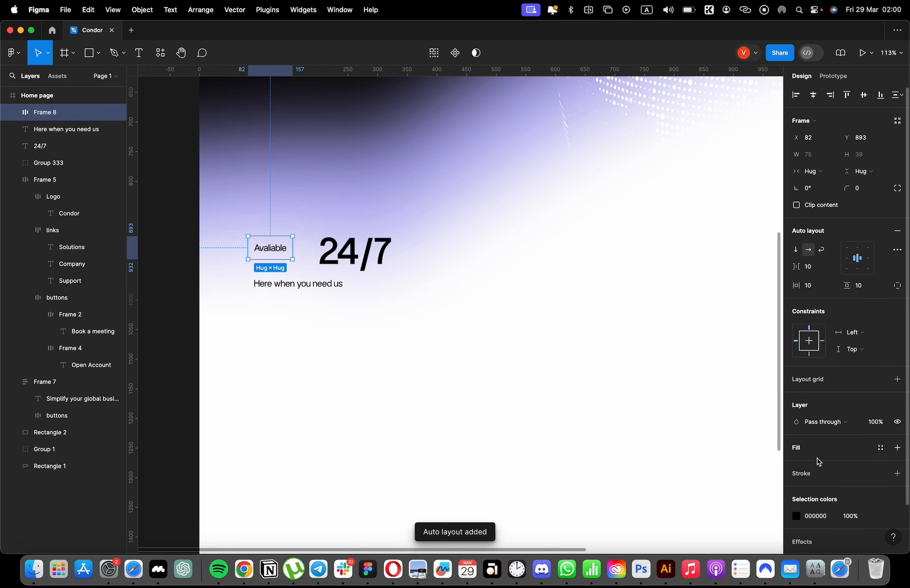
scroll(818, 463, down, 2)
click(897, 428)
click(796, 445)
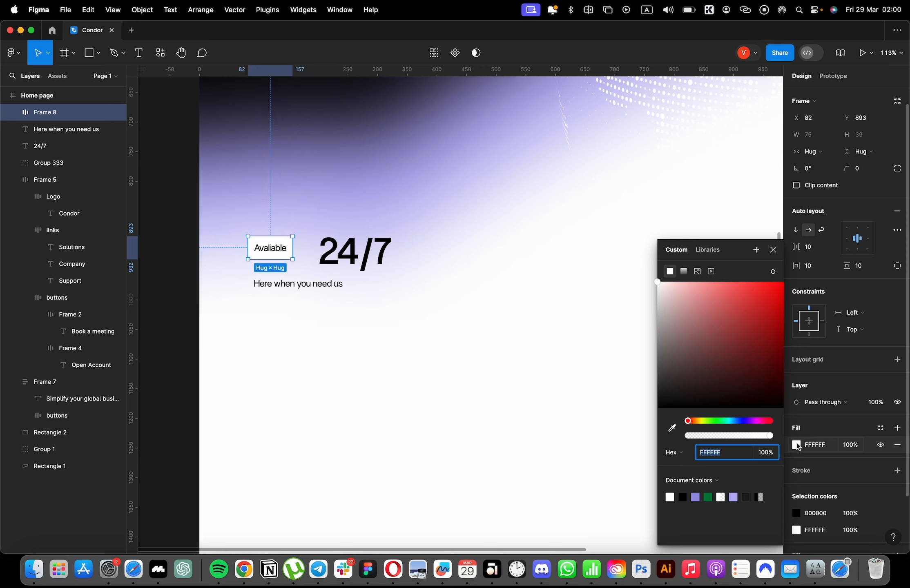
click(708, 497)
click(850, 446)
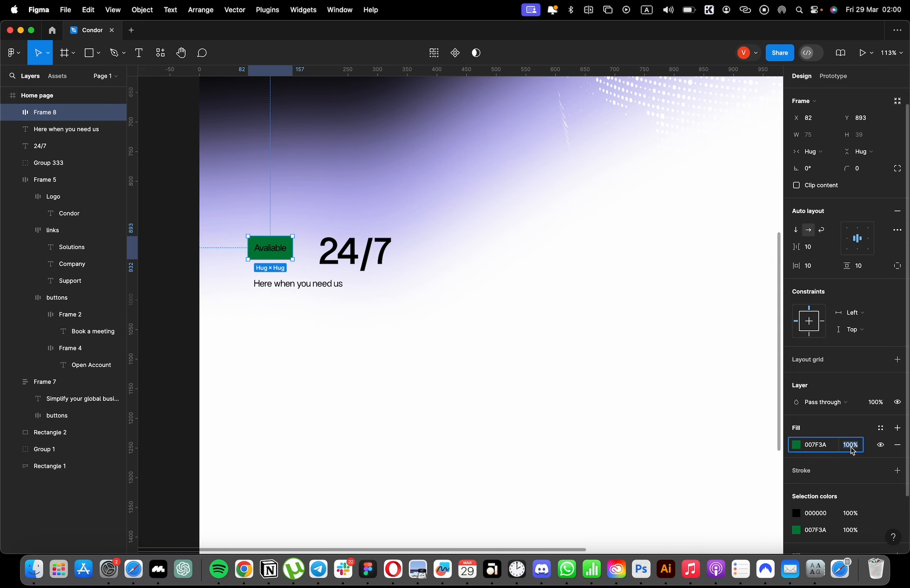
text(15)
key(Return)
click(834, 449)
Make the "Avaliable" text green 007F3A, Semi Bold, at font size 18.
double_click(270, 249)
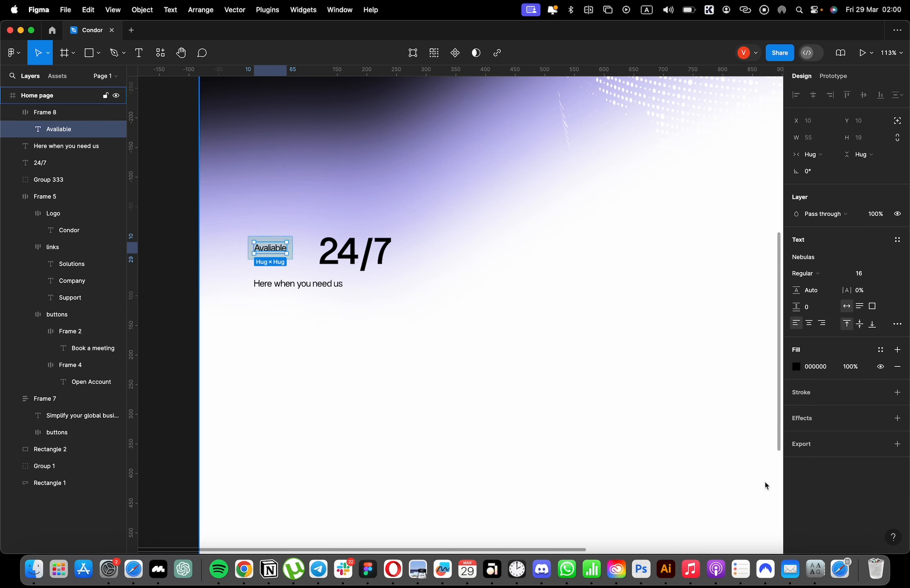
click(814, 367)
key(super+v)
click(814, 274)
click(821, 303)
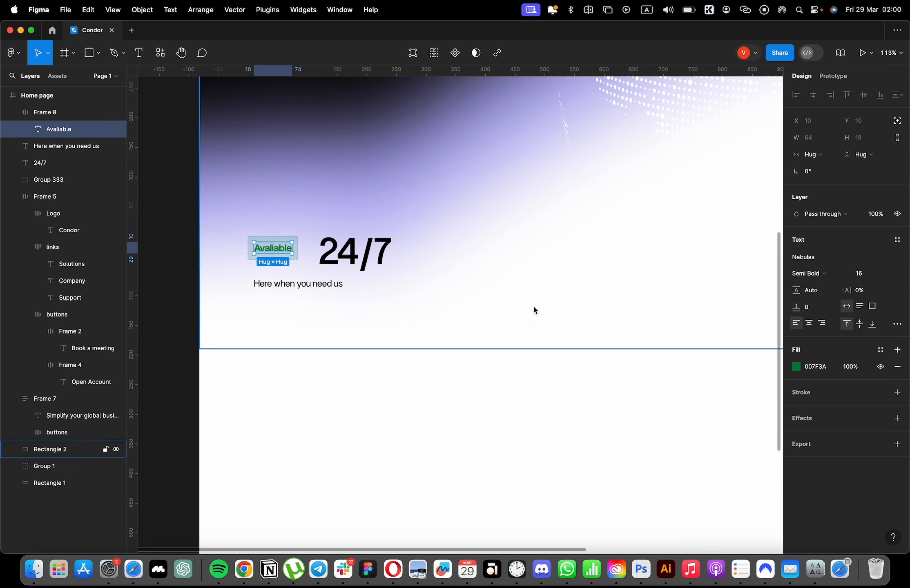
text(18)
key(Return)
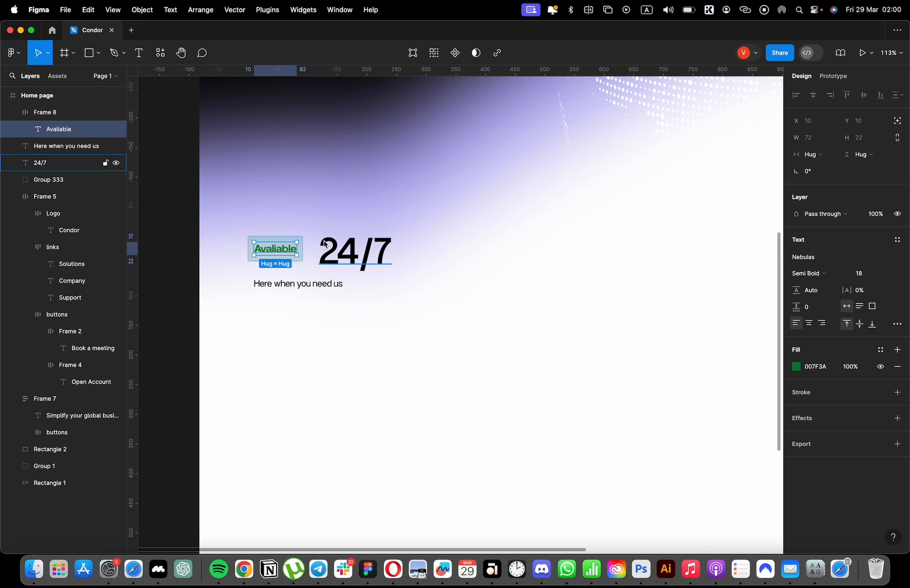
Widen the "Avaliable" badge to 111 and give it a corner radius of 10.
double_click(289, 248)
click(307, 249)
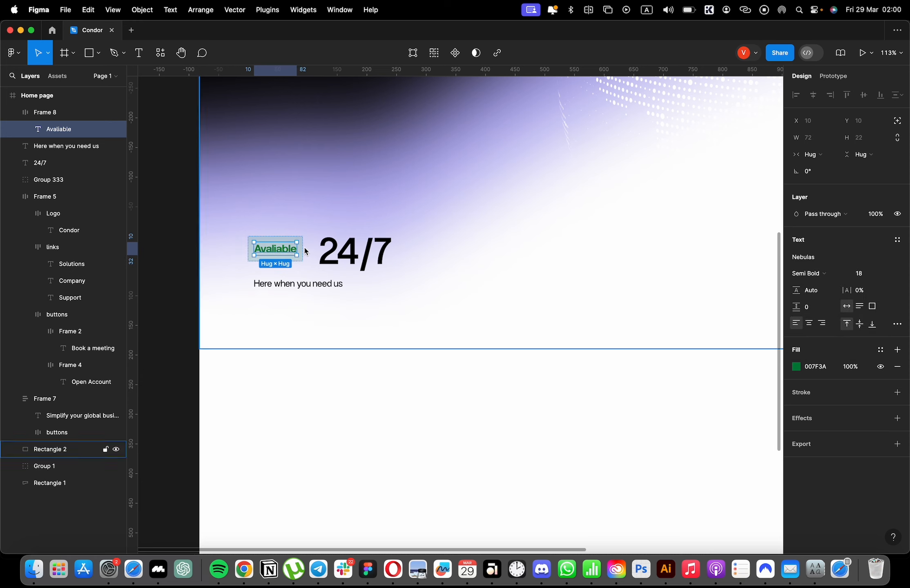
click(306, 249)
click(302, 249)
drag(304, 248, 314, 249)
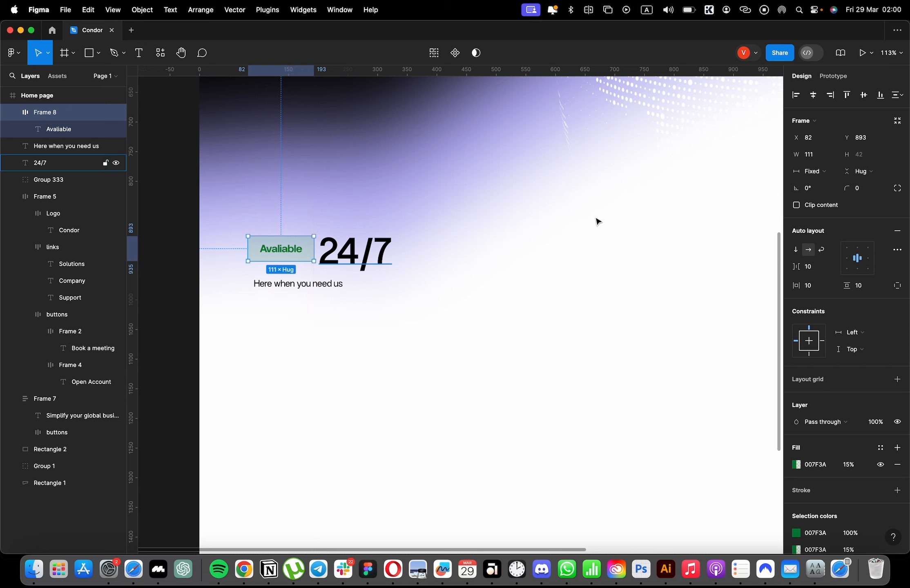
drag(846, 188, 896, 187)
drag(77, 190, 54, 190)
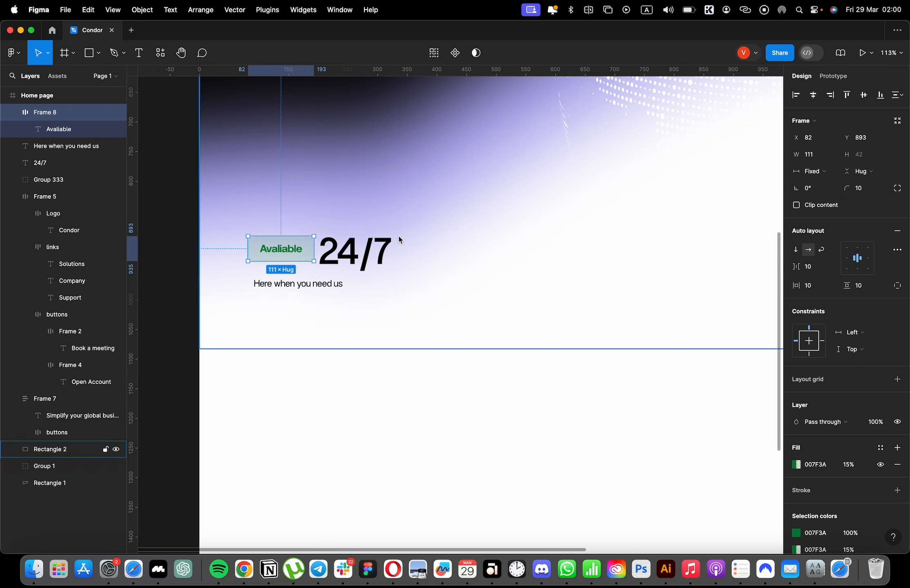
Align the badge to X 92 and place 24/7 beside it, vertically centred with a gap of 27.
drag(358, 253, 375, 255)
drag(277, 250, 280, 251)
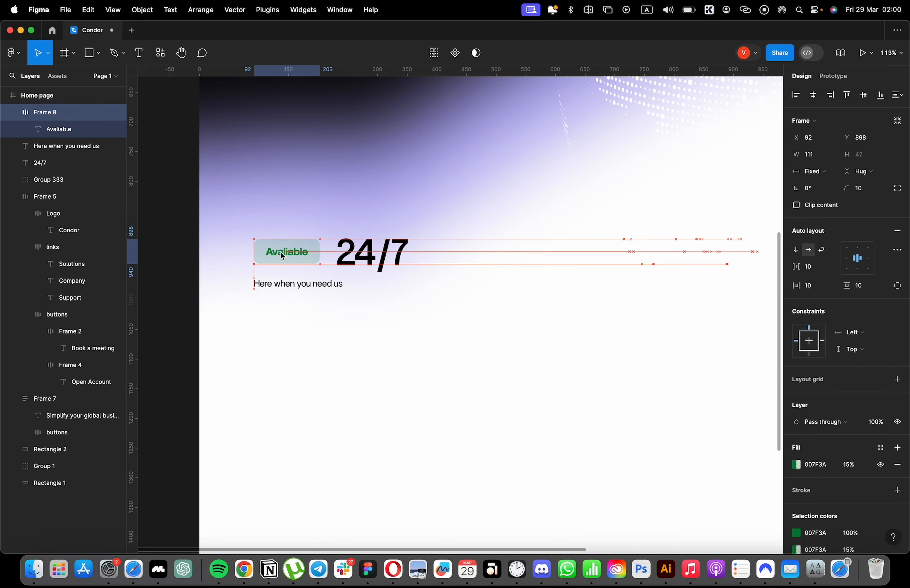
shift+click(358, 253)
key(shift+a)
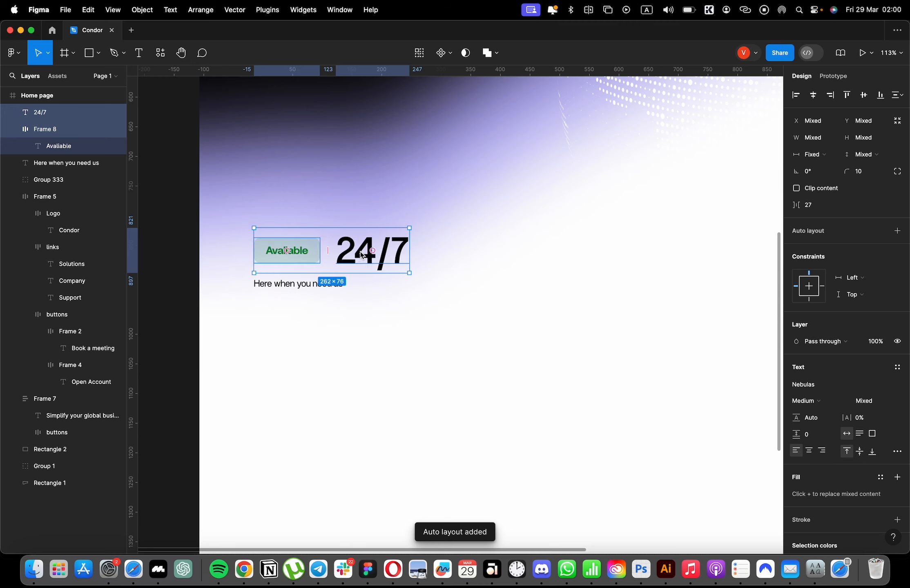
Draw a thin vertical rectangle 2 wide at X 92, in front of the "Here when you need us" caption.
click(91, 53)
scroll(321, 307, up, 5)
scroll(292, 294, up, 5)
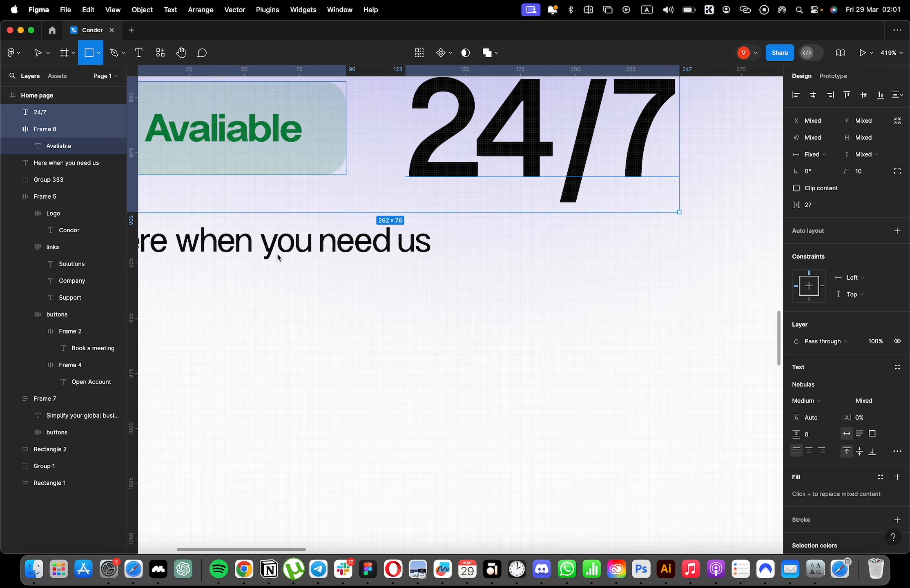
scroll(299, 260, left, 5)
mouse_move(439, 190)
mouse_down()
mouse_move(427, 255)
mouse_move(431, 245)
mouse_move(511, 233)
mouse_up()
Set the caption at X 102 to font size 18 and lower the thin bar beside it to Y 966.
click(466, 242)
scroll(514, 233, down, 5)
scroll(516, 232, right, 5)
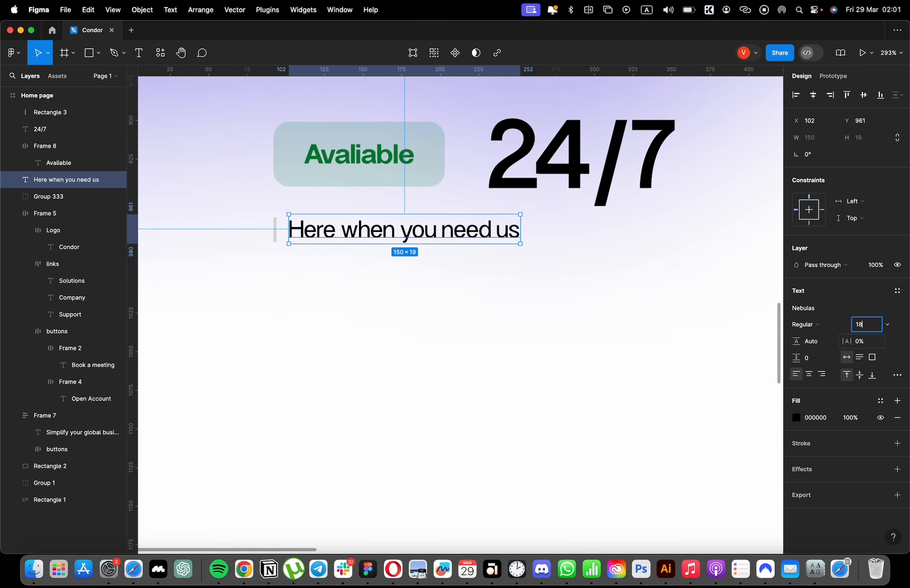
text(18)
key(Return)
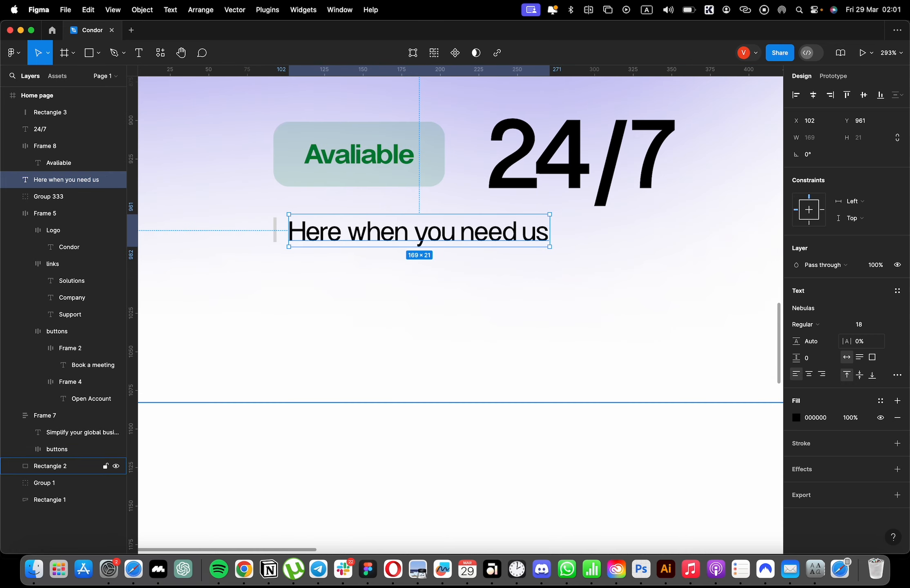
click(275, 234)
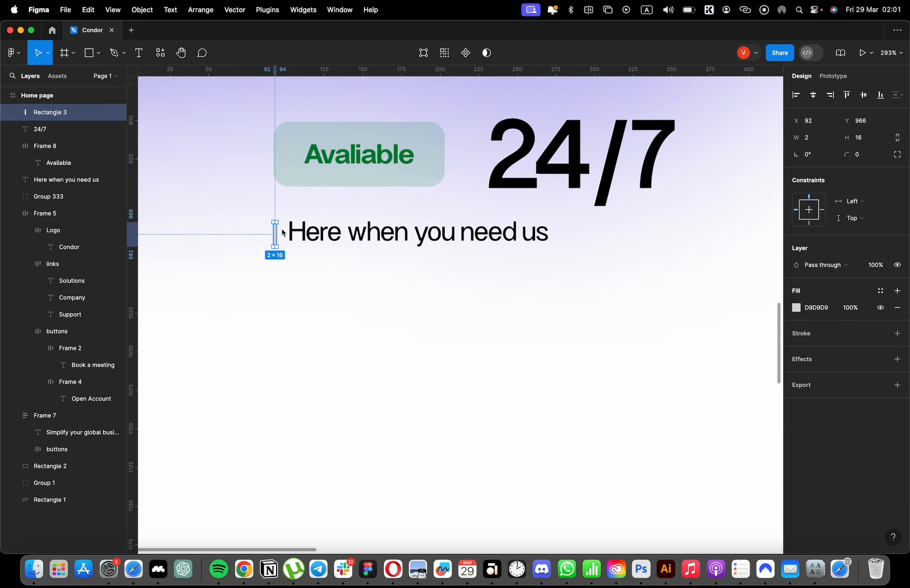
Fill the thin bar beside the "Here when you need us" caption with black and set the caption's opacity to 40%.
click(796, 307)
drag(705, 338, 660, 406)
click(422, 242)
key(6)
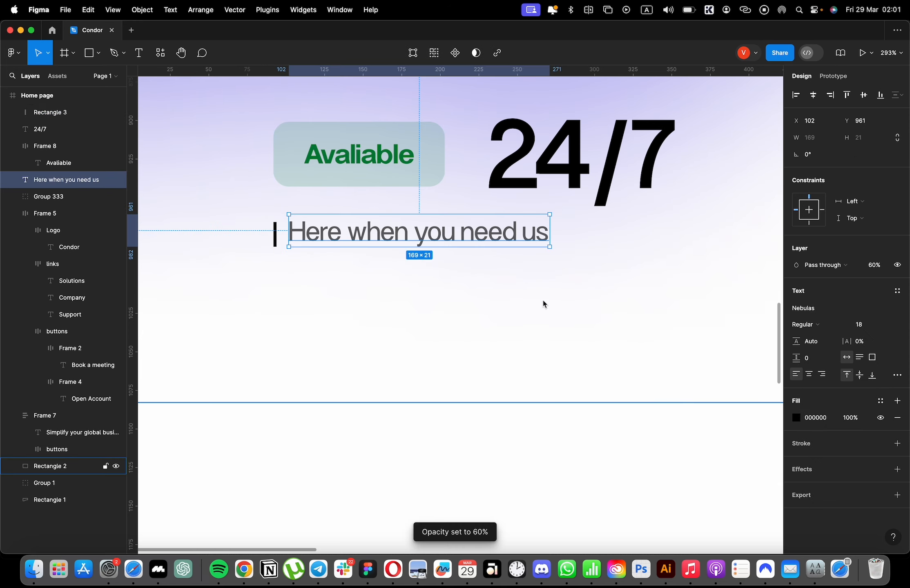
key(4)
Group the bar with its caption, and group that pair with the "Avaliable" badge and 24/7 as one stat block.
drag(355, 241, 371, 250)
shift+click(275, 233)
key(super+g)
scroll(373, 250, down, 5)
shift+click(446, 221)
shift+click(384, 220)
key(super+g)
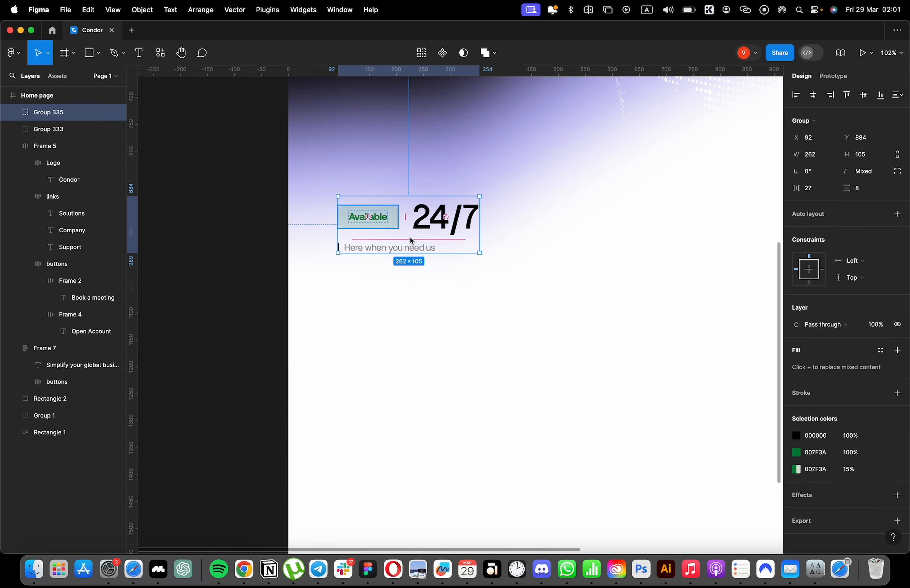
scroll(410, 239, down, 8)
click(700, 275)
Duplicate the 24/7 stat block horizontally so that the copy sits at X 600, Y 884.
scroll(579, 393, up, 12)
scroll(527, 396, down, 5)
scroll(474, 347, up, 4)
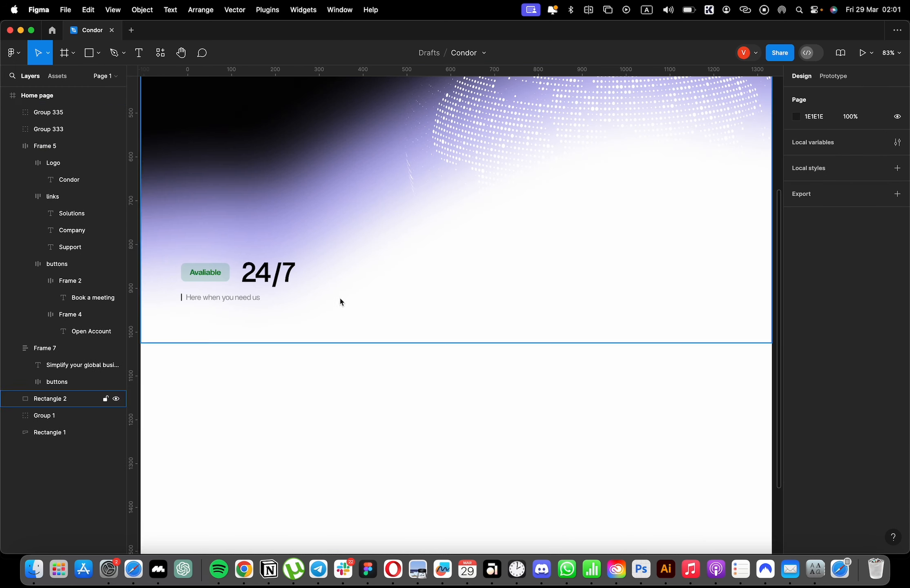
click(269, 276)
scroll(272, 278, down, 2)
drag(265, 281, 457, 281)
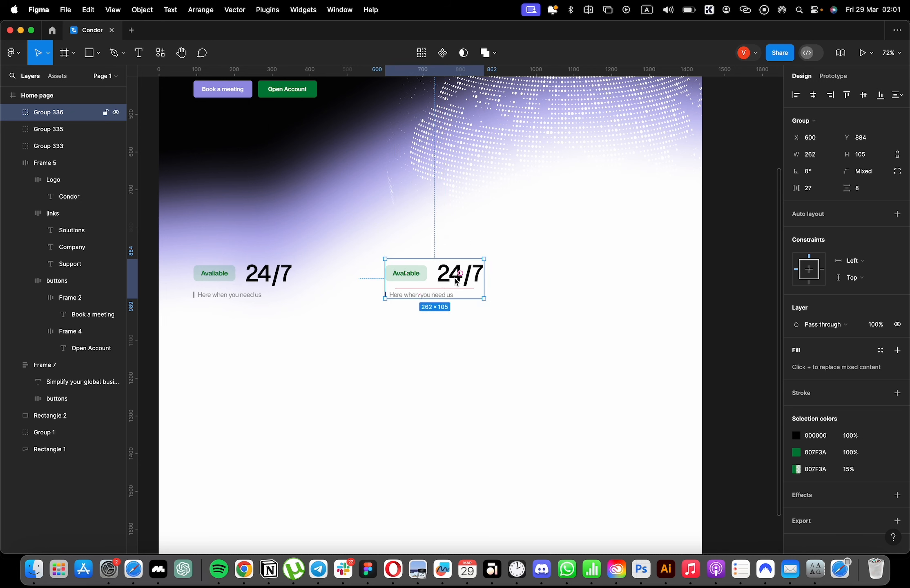
key(1)
key(2)
key(0)
key(super+z)
key(super+z)
key(super+z)
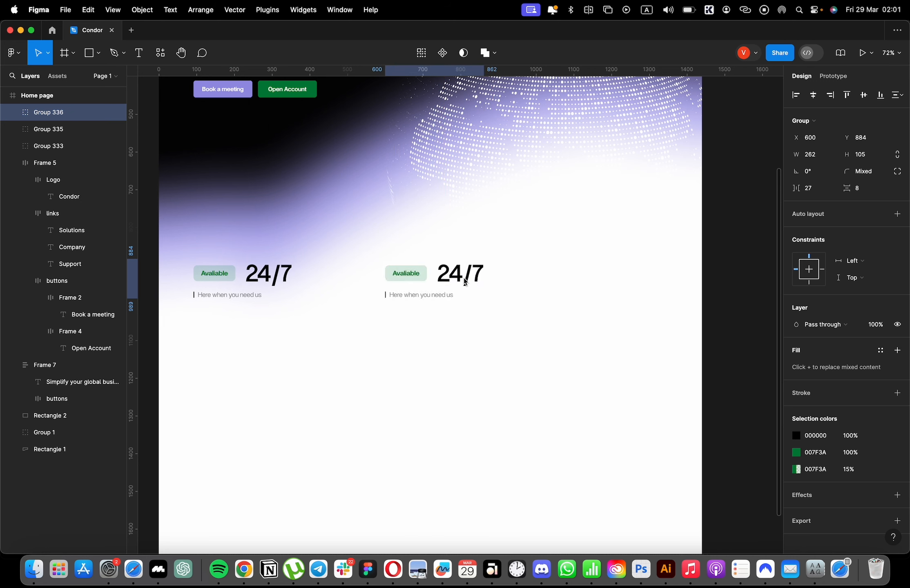
Replace the copied stat's number with 120+ and its caption with "Designed for global business".
double_click(465, 282)
double_click(465, 282)
text(120+)
double_click(437, 297)
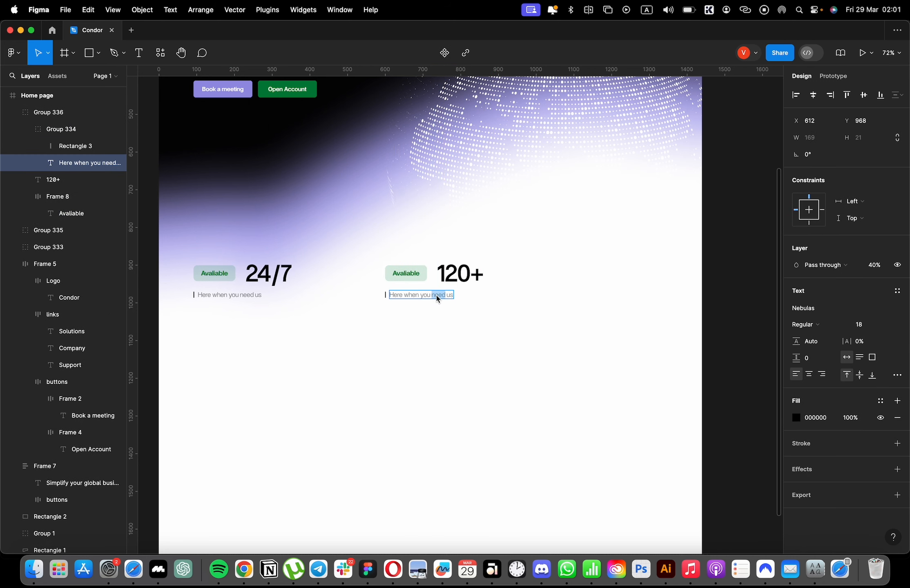
text(dESINGED FOR GLOBAL BUSINESS)
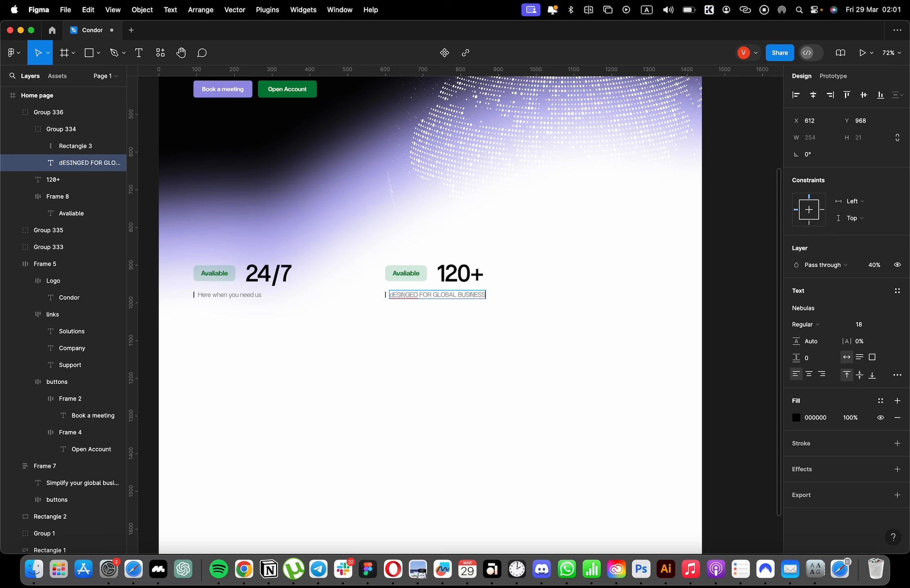
key(Return)
text(Deesigned for global business)
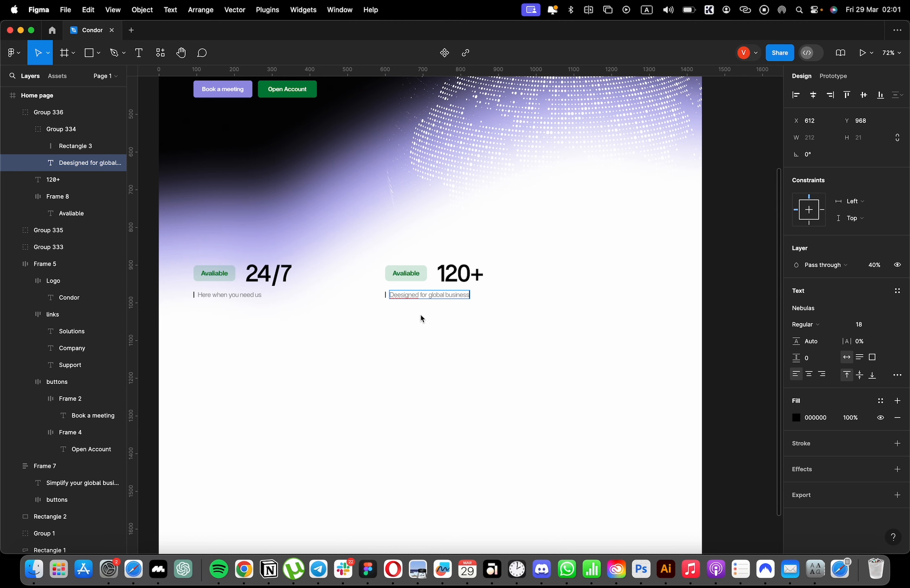
scroll(422, 319, up, 10)
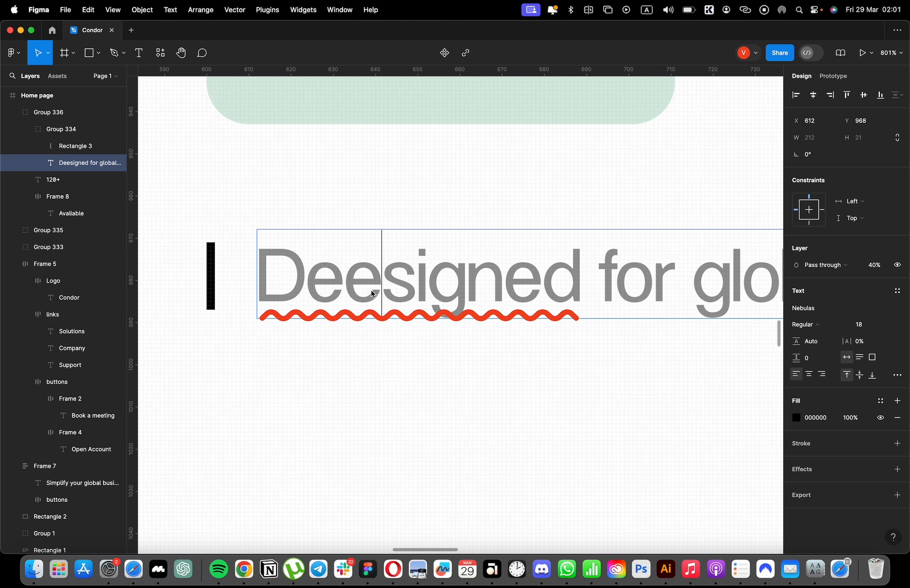
key(BackSpace)
key(Escape)
scroll(431, 359, down, 8)
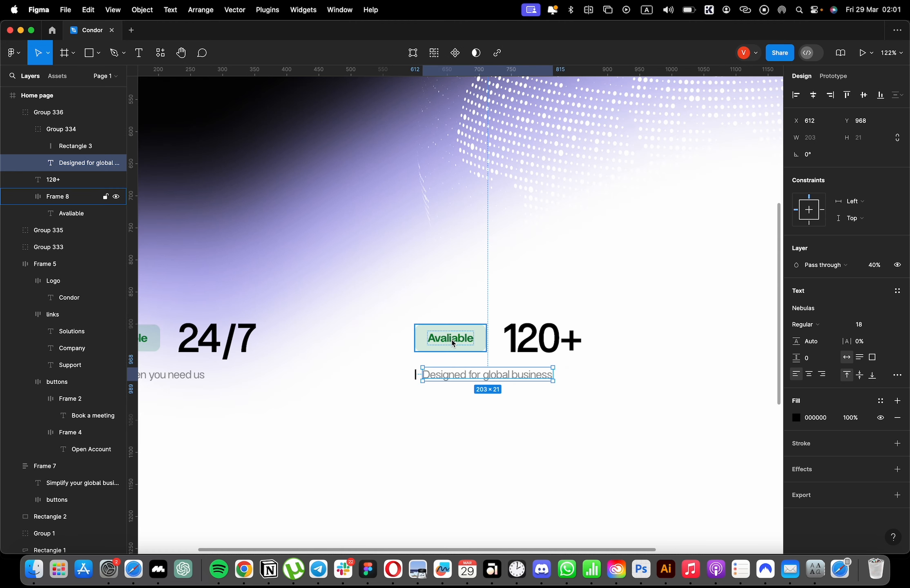
Change the copied badge's text to "jURISDICTIONS" and set the text colour to 9792E3.
double_click(452, 343)
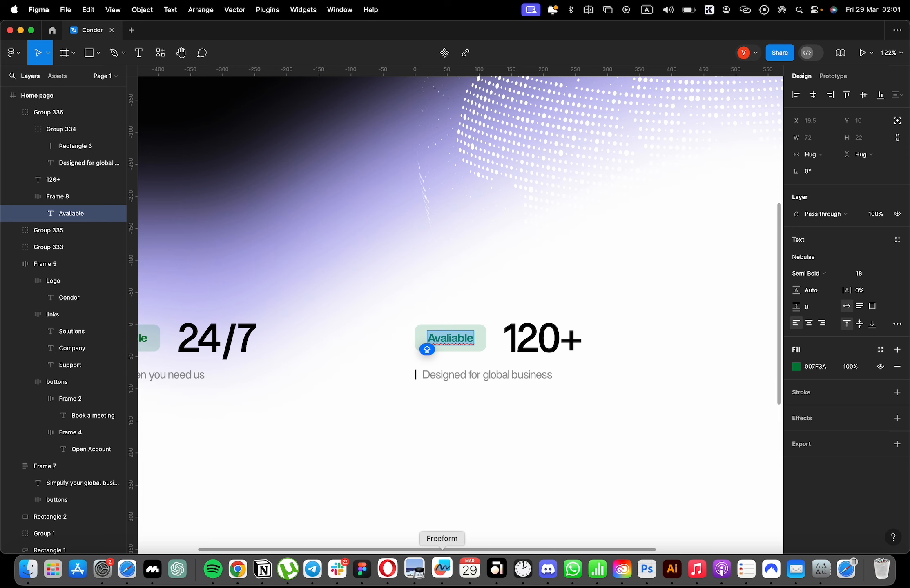
text(jURIS)
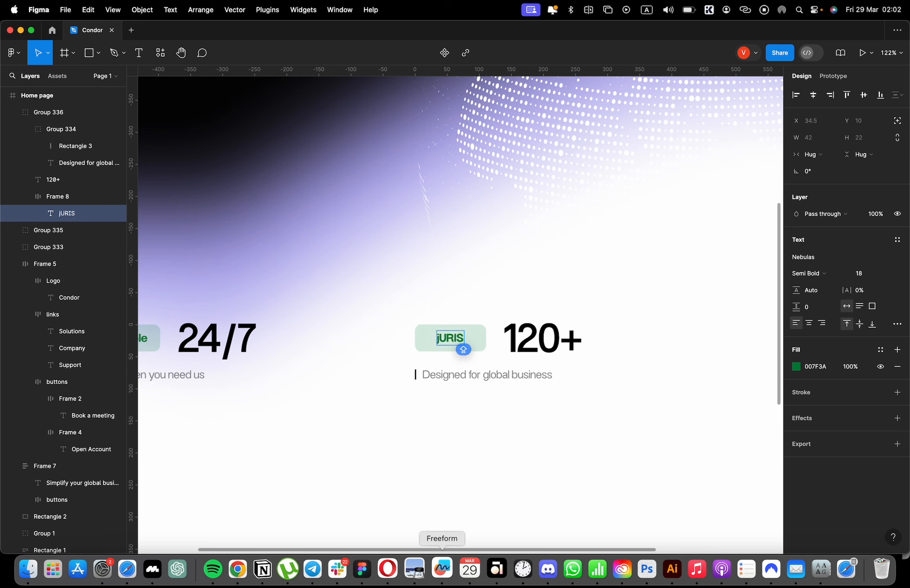
text(DICTIONS)
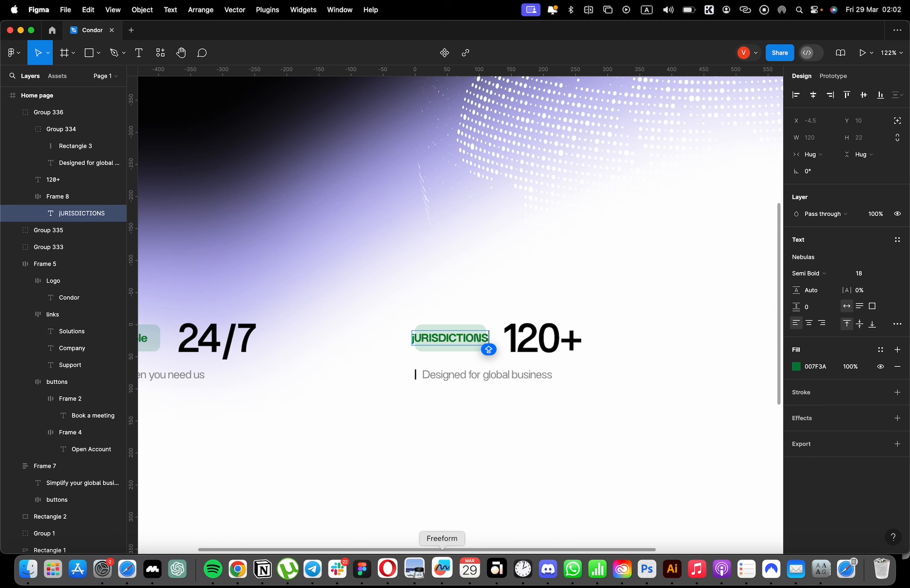
click(813, 368)
text(9792E3)
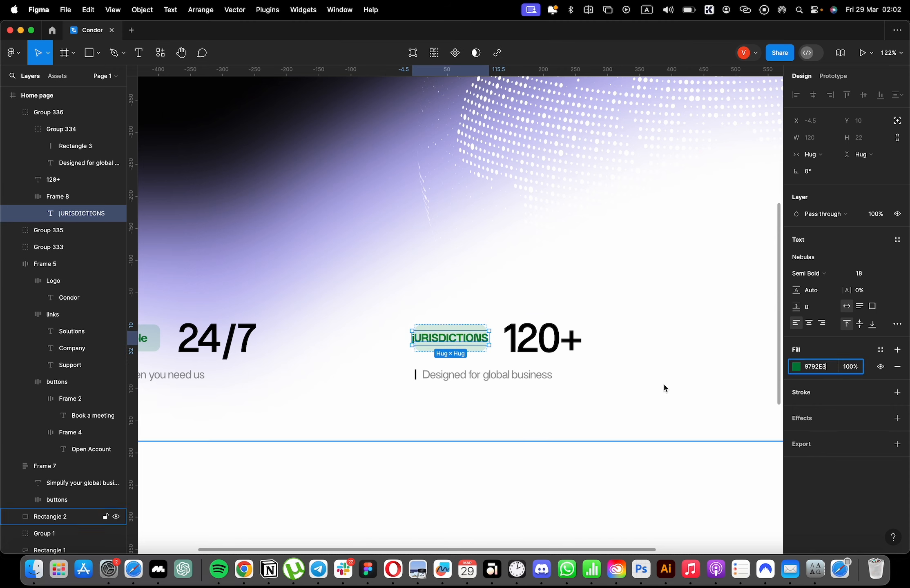
click(666, 387)
super+click(484, 337)
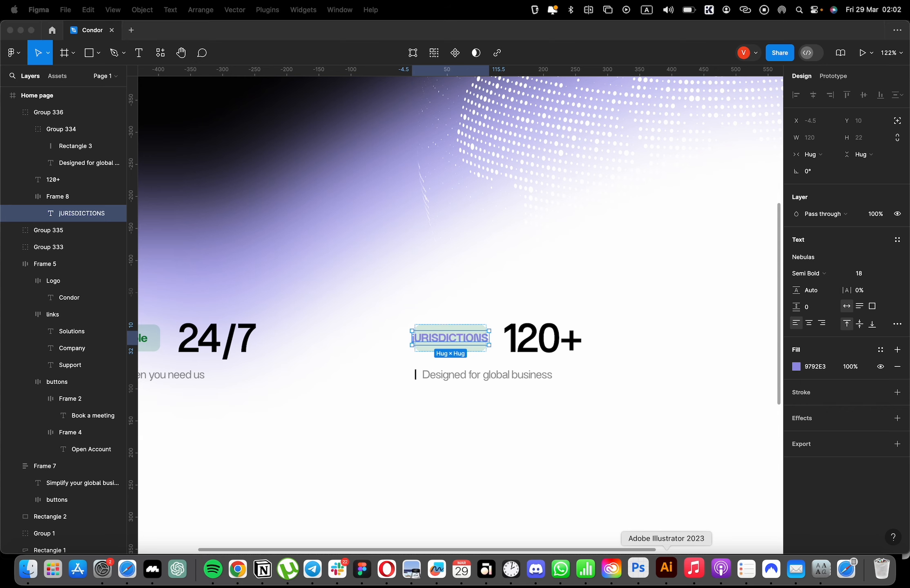
Retype the copied badge's label as "Jurisdictions" in sentence case.
double_click(440, 338)
scroll(467, 352, down, 1)
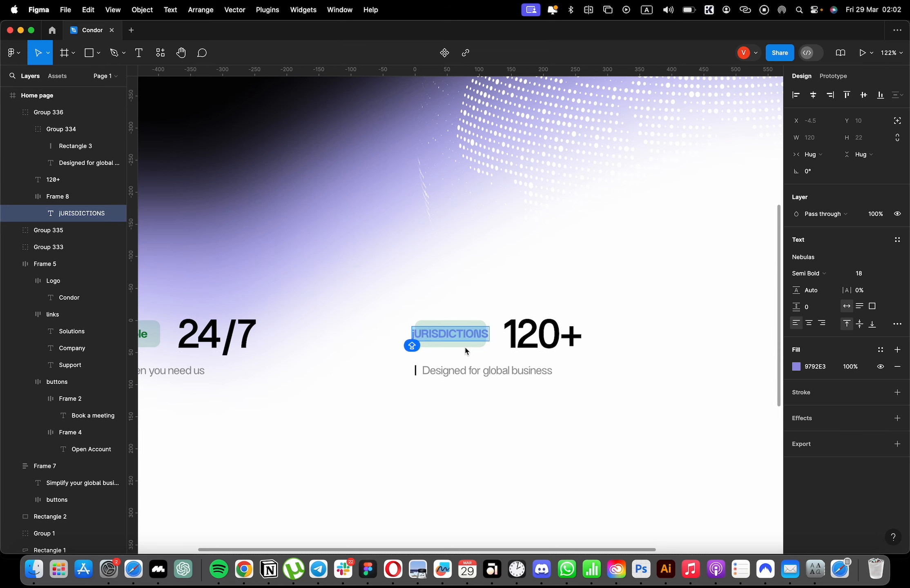
text(jU)
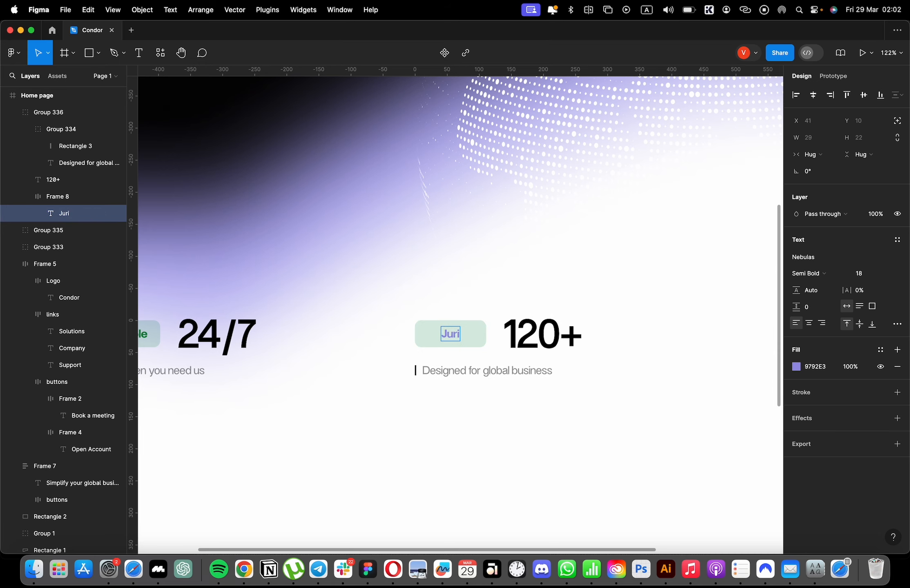
text(risdictions)
key(Escape)
key(Escape)
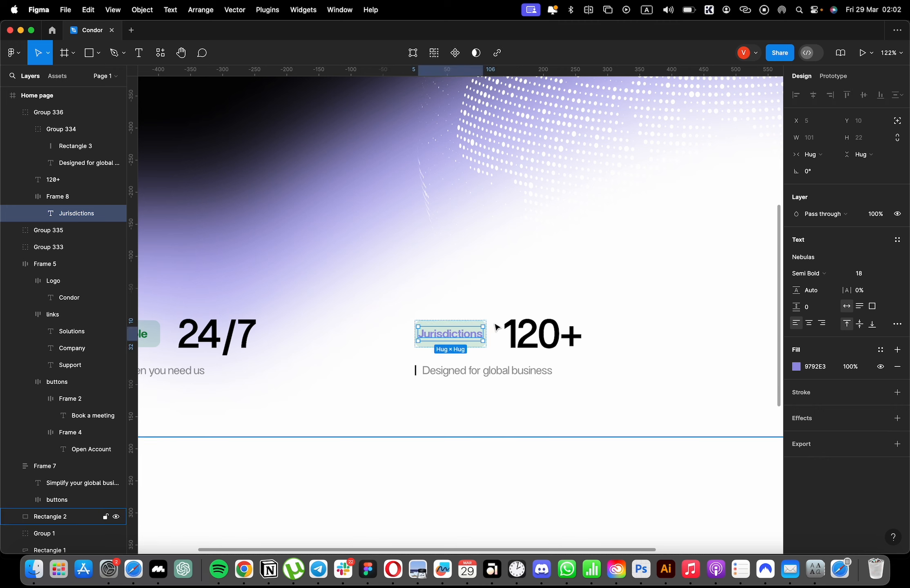
Widen the Jurisdictions badge around its text, shift 120+ to make room, and recolour the badge background to 9792E3.
drag(487, 331, 539, 340)
click(481, 330)
click(481, 330)
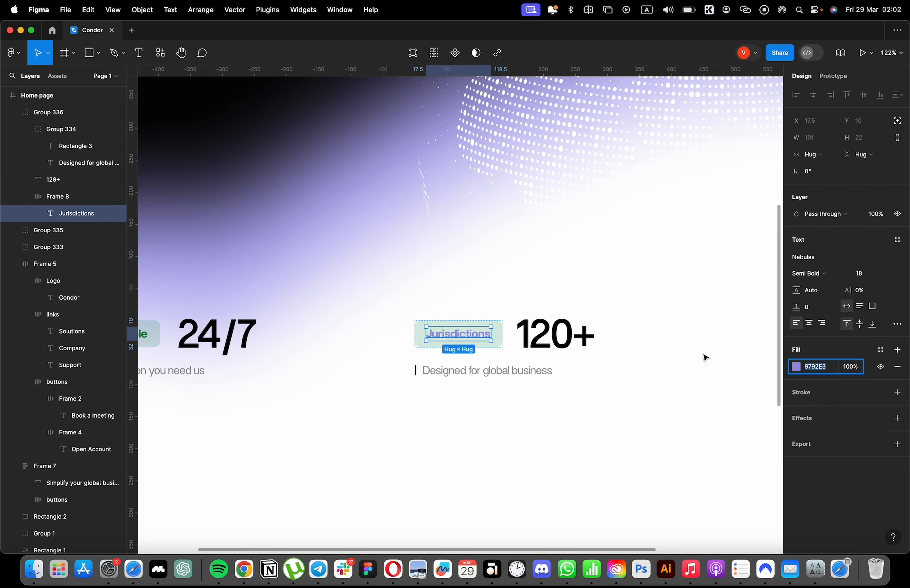
click(498, 328)
click(815, 465)
text(9792E3)
click(681, 383)
scroll(611, 380, down, 5)
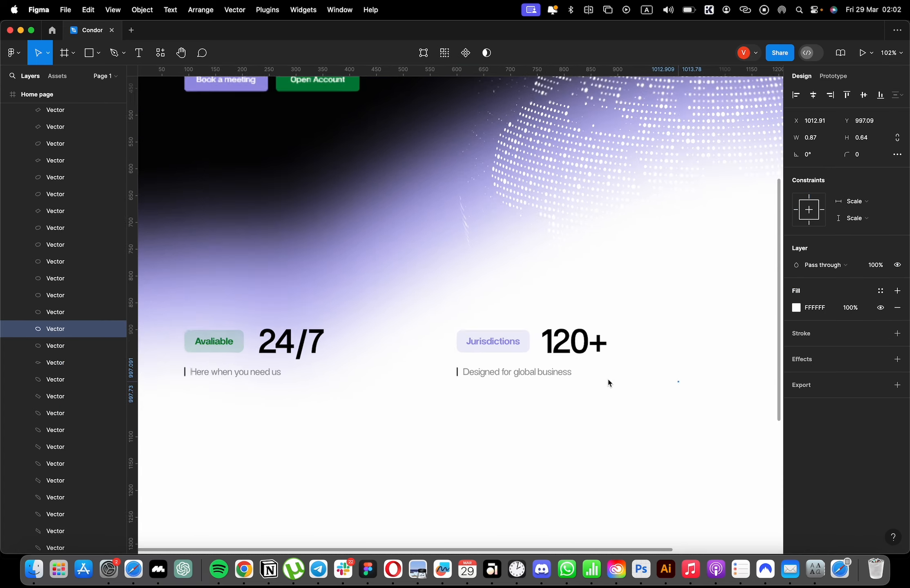
click(566, 376)
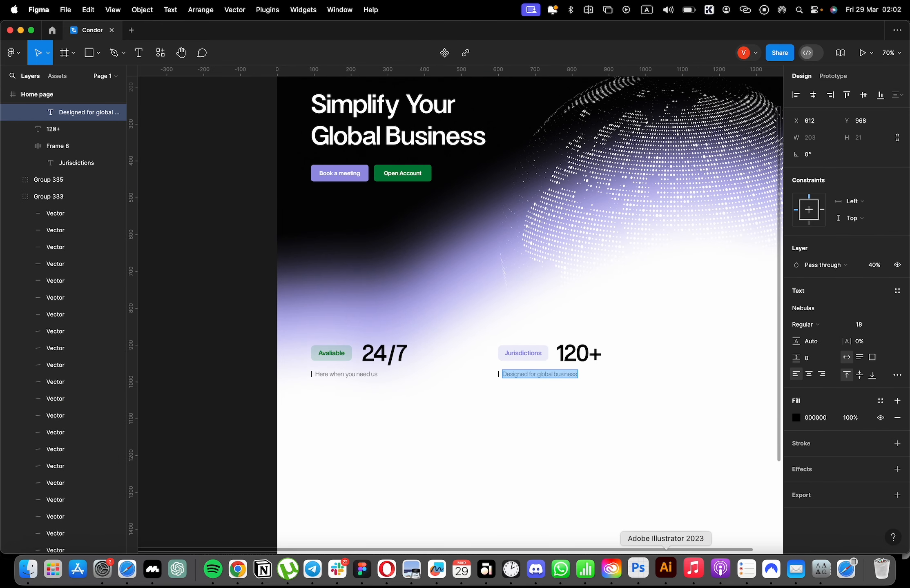
click(666, 567)
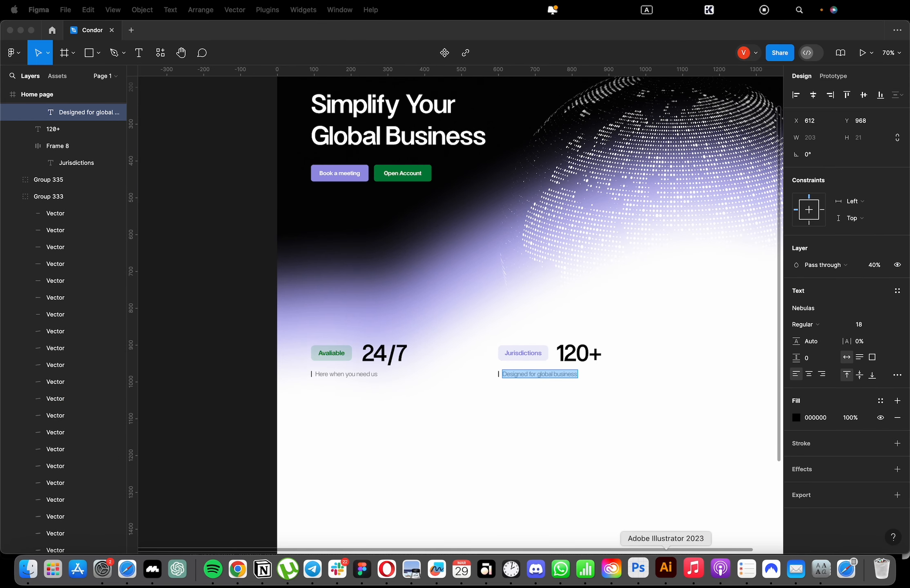
double_click(536, 375)
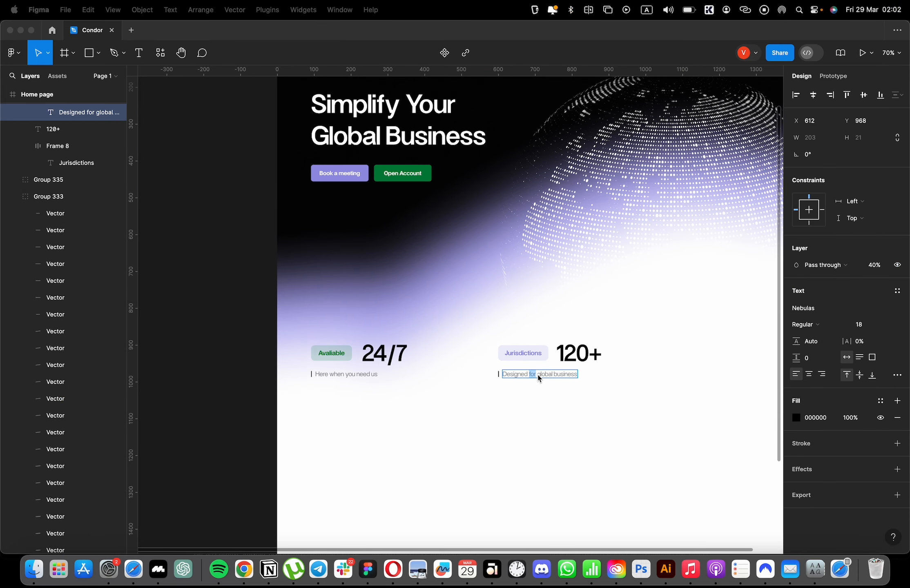
click(566, 400)
scroll(563, 441, right, 4)
scroll(682, 397, down, 1)
scroll(682, 398, down, 3)
scroll(536, 403, up, 1)
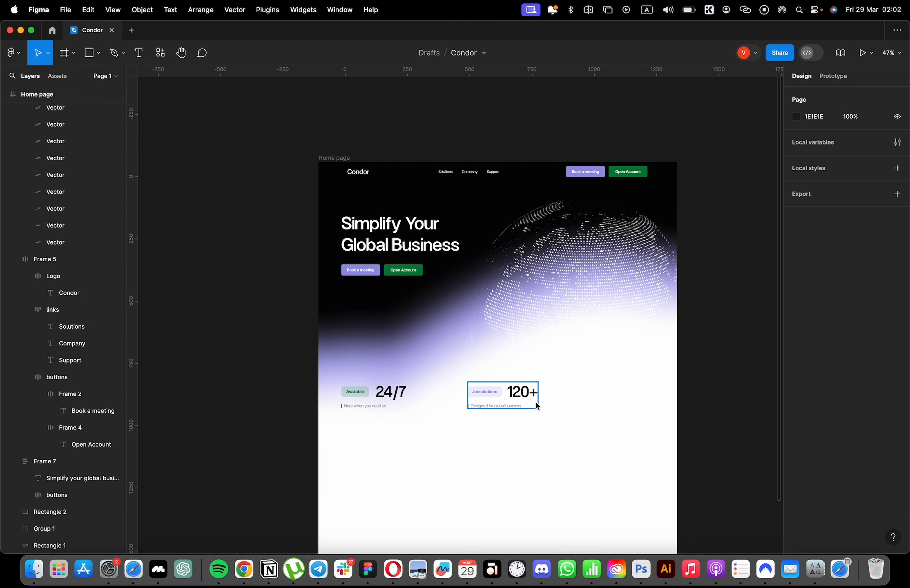
Move the Jurisdictions stat block to X 632, aligned with a layout grid column, and hide the grid.
click(538, 397)
scroll(708, 360, up, 1)
key(Escape)
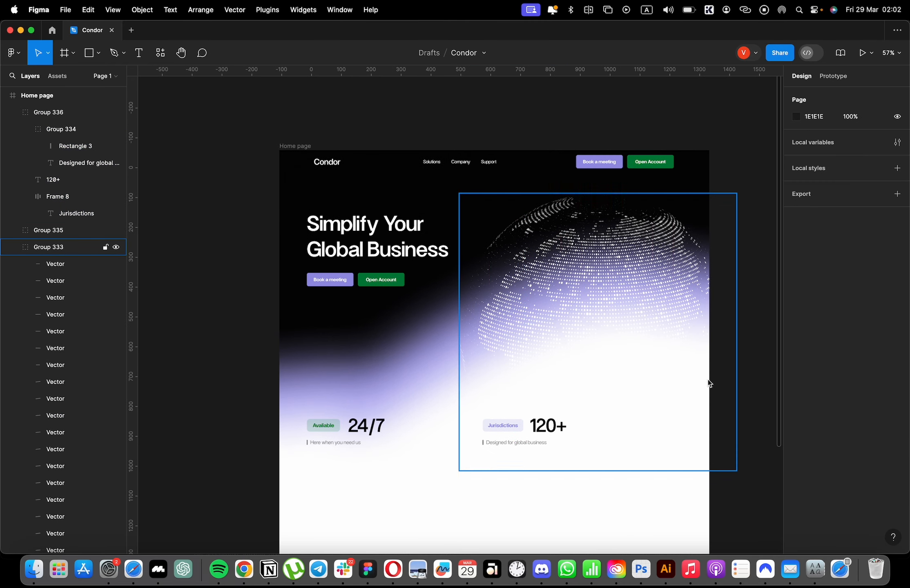
key(ctrl+g)
key(ctrl+g)
click(524, 430)
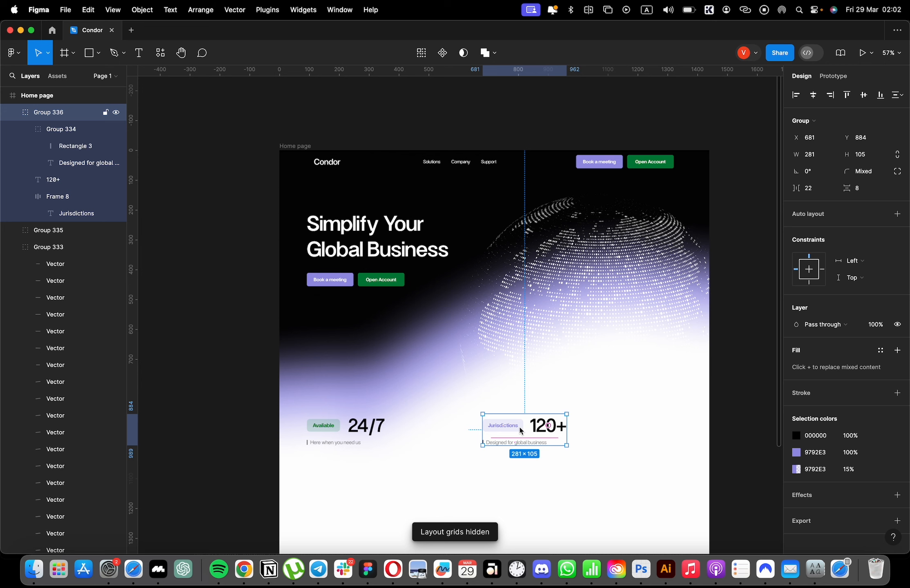
key(ctrl+g)
drag(520, 430, 506, 430)
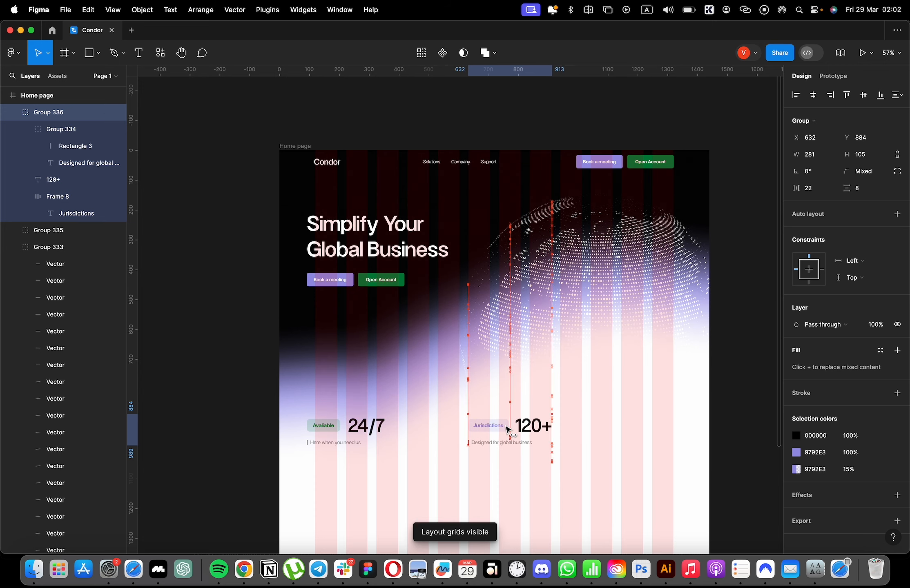
key(ctrl+g)
key(Escape)
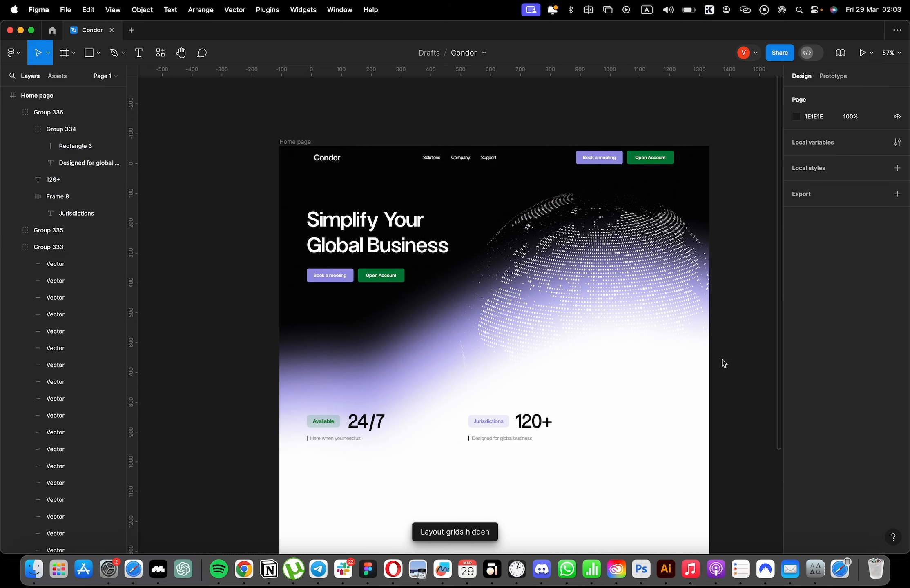
Show the layout grid and shift the hero heading block and the 24/7 stat block together to X 120.
scroll(730, 368, down, 3)
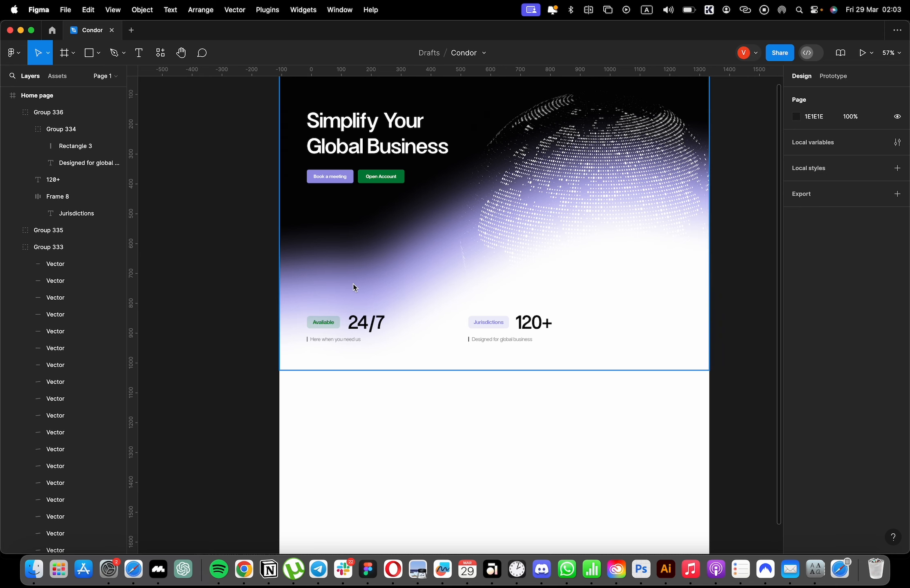
click(89, 53)
key(ctrl+g)
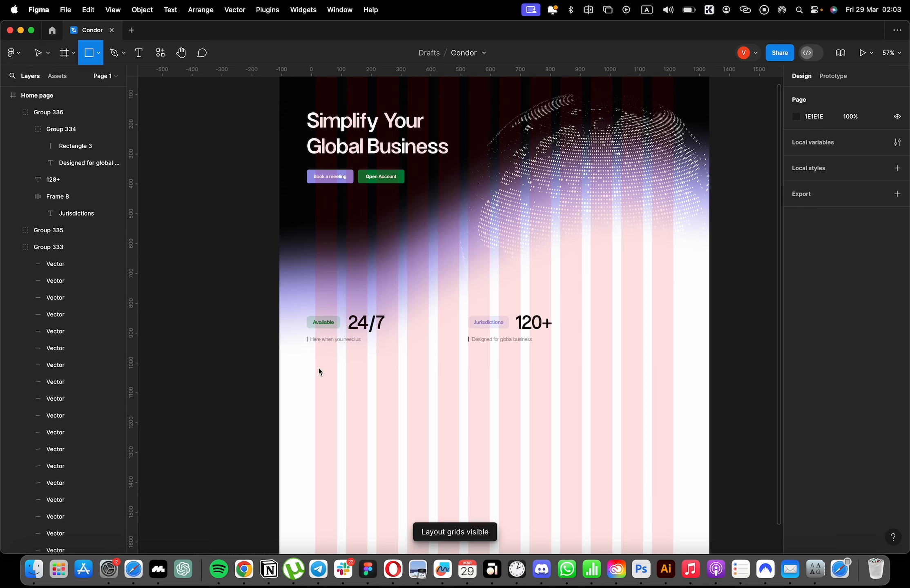
key(v)
click(332, 324)
shift+click(333, 146)
drag(333, 146, 341, 146)
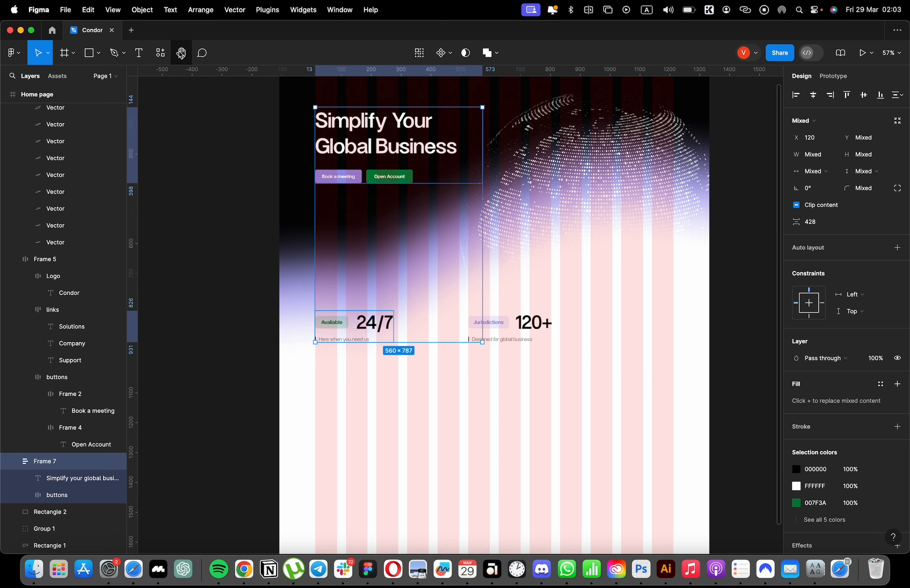
Draw a 278 by 400 rectangle over the first three grid columns at X 120, Y 1113, and keep a copy directly over it.
key(r)
scroll(311, 345, down, 2)
mouse_move(314, 337)
mouse_down()
mouse_move(407, 462)
mouse_move(396, 453)
mouse_up()
alt+drag(364, 402, 459, 409)
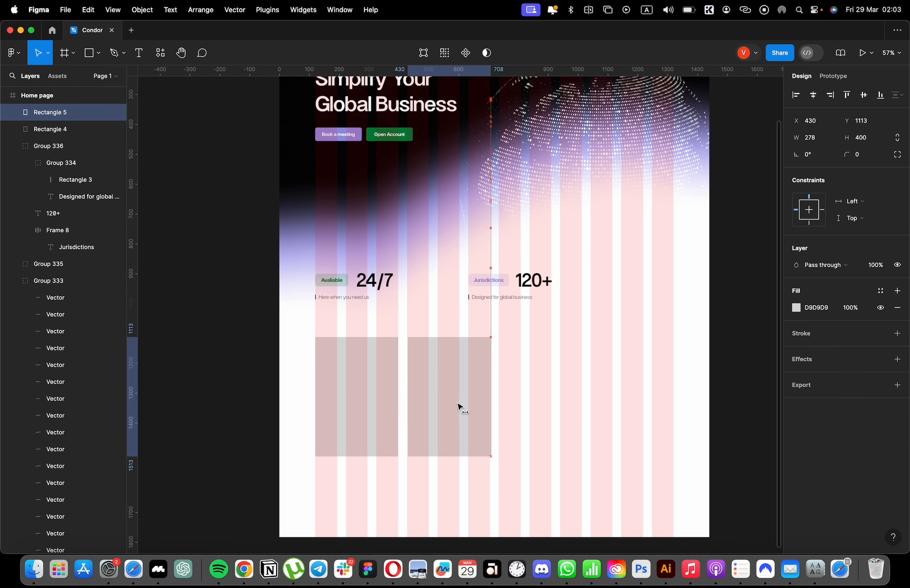
key(super+d)
key(super+z)
key(super+z)
Set the corner radius of the upper 278 by 400 rectangle to 17.
scroll(397, 363, up, 10)
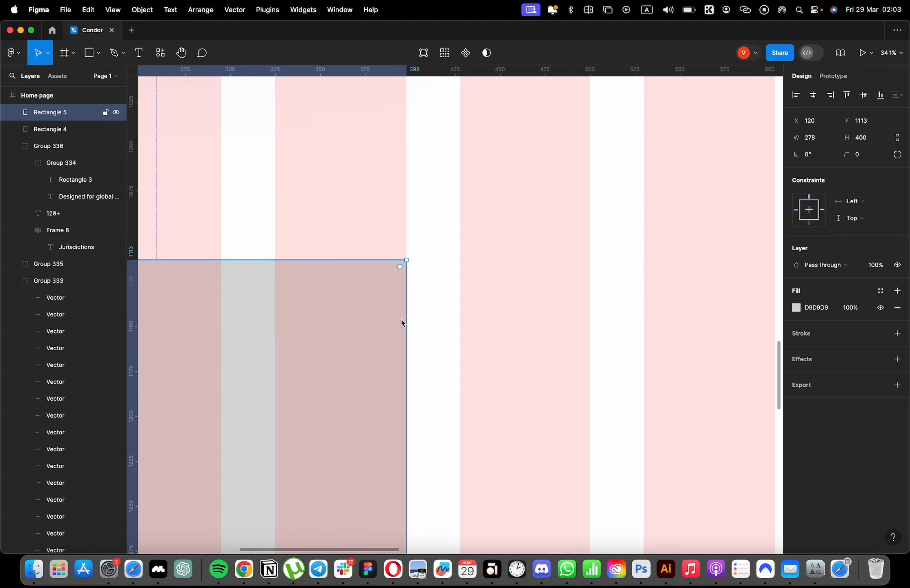
scroll(449, 310, left, 4)
click(861, 159)
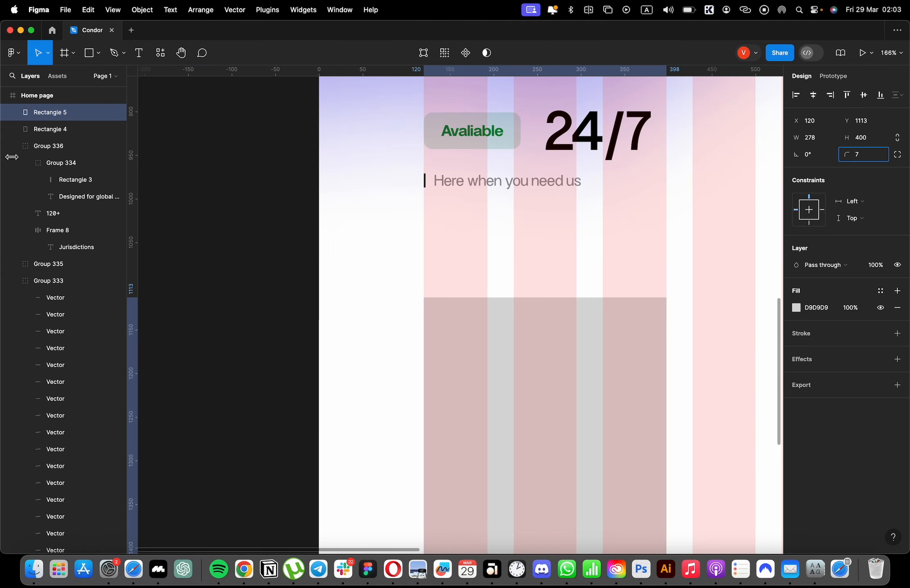
text(17)
key(Return)
click(612, 259)
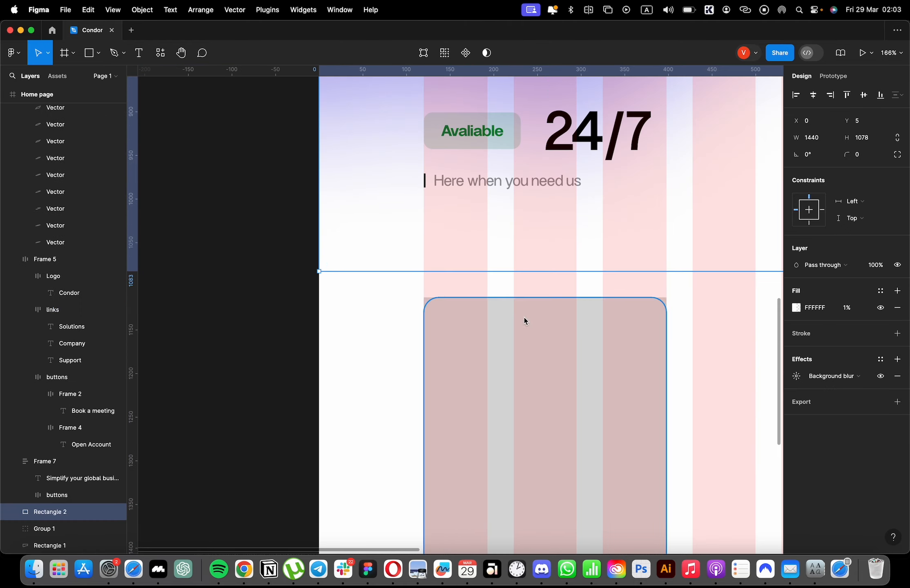
Delete the square-cornered 278 by 400 copy beneath the rounded rectangle and keep the rounded one selected.
click(524, 321)
click(61, 133)
key(Delete)
click(526, 379)
scroll(527, 380, down, 7)
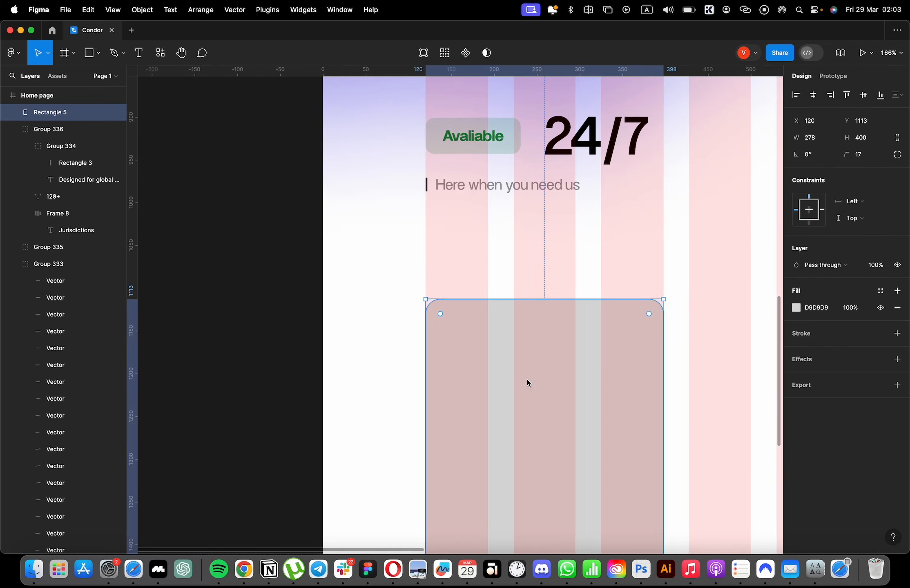
Fill the rounded rectangle with the near-black 040404 sampled from the page and hide the layout grid.
scroll(520, 384, up, 6)
key(i)
click(505, 205)
scroll(523, 369, down, 4)
scroll(568, 416, down, 5)
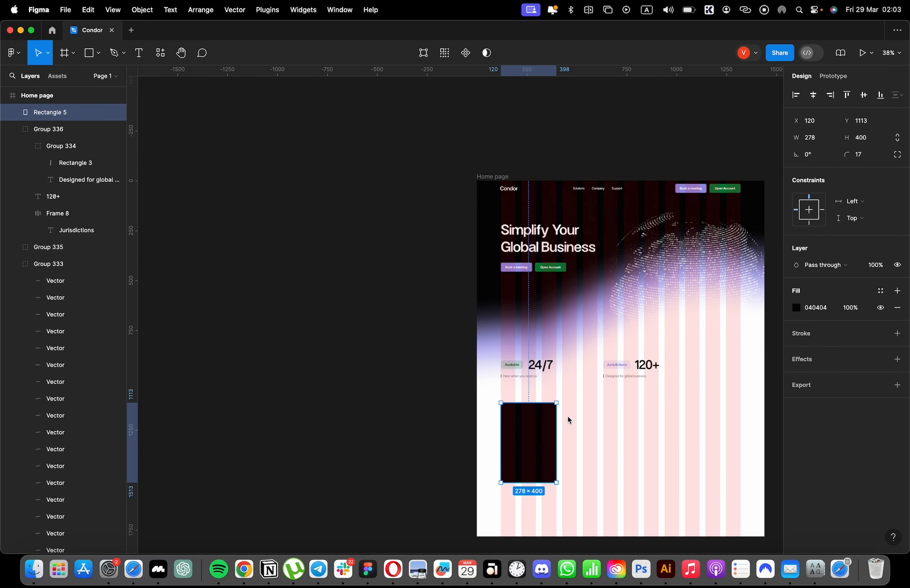
scroll(563, 434, up, 4)
key(ctrl+g)
scroll(546, 444, down, 3)
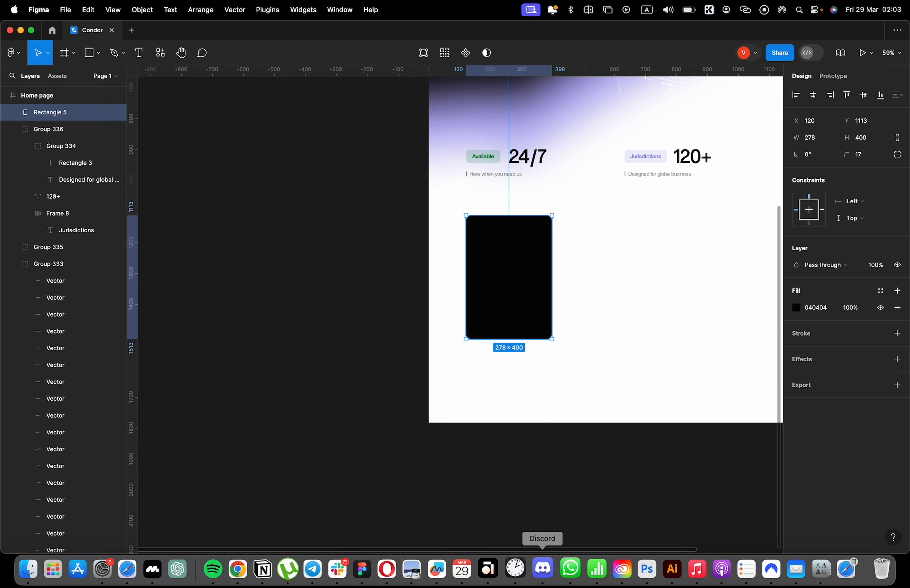
Set the black card's height to 380.
click(542, 568)
click(562, 324)
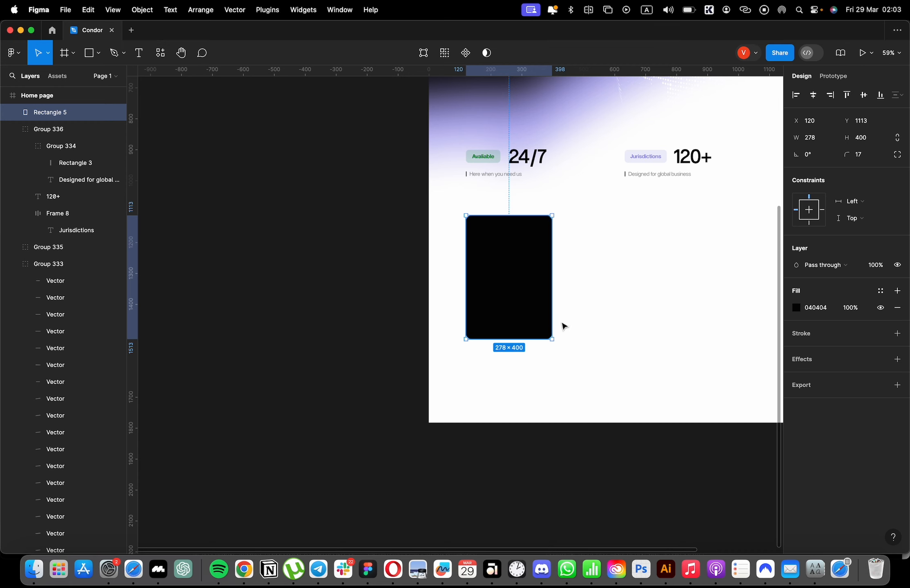
click(863, 139)
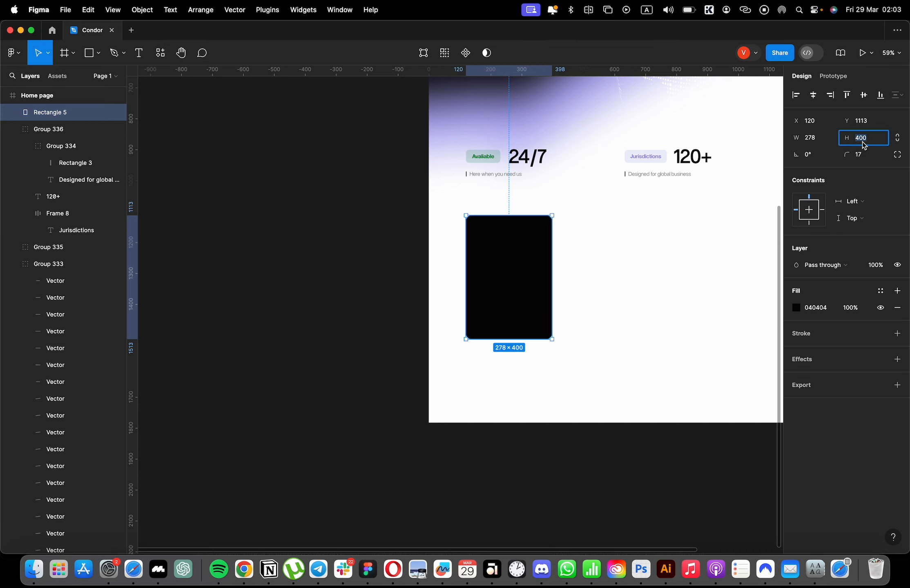
text(380)
key(Return)
scroll(527, 235, up, 5)
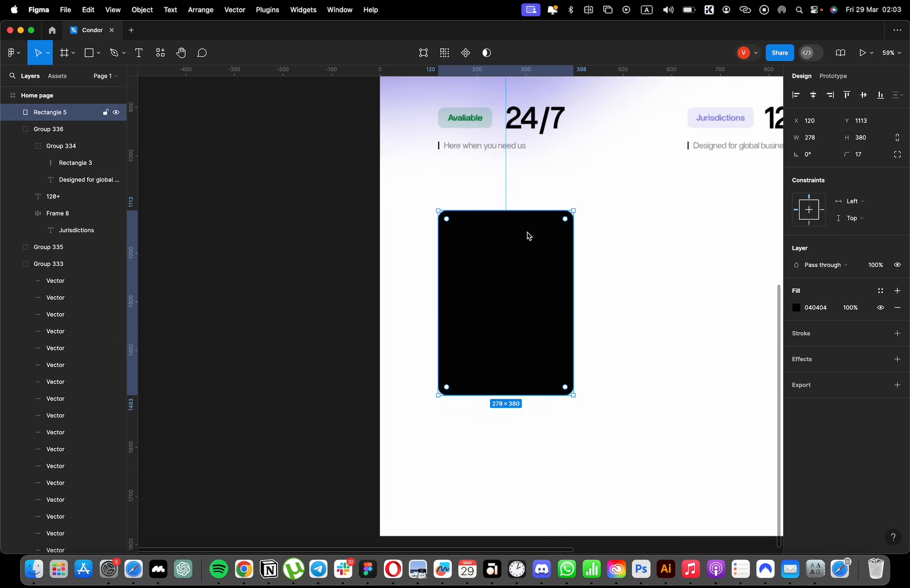
Copy the 24/7 stat text and paste it onto the black card.
scroll(517, 241, up, 4)
super+click(490, 289)
super+click(515, 261)
key(super+c)
scroll(493, 406, down, 4)
click(494, 392)
key(super+v)
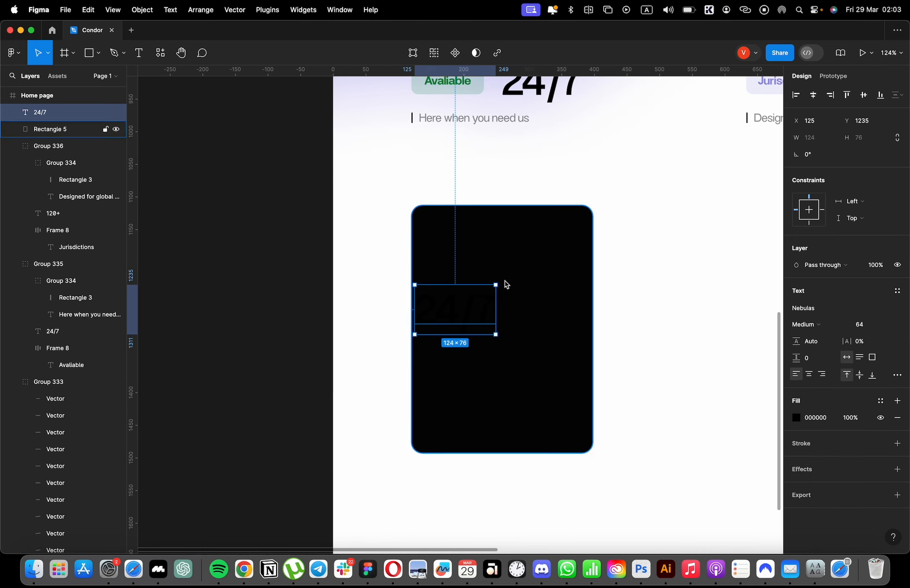
Move the pasted 24/7 text to X 150, Y 1227 inside the card and set its fill to FFFFFF.
drag(469, 307, 487, 302)
click(795, 418)
text(ffffff)
key(Return)
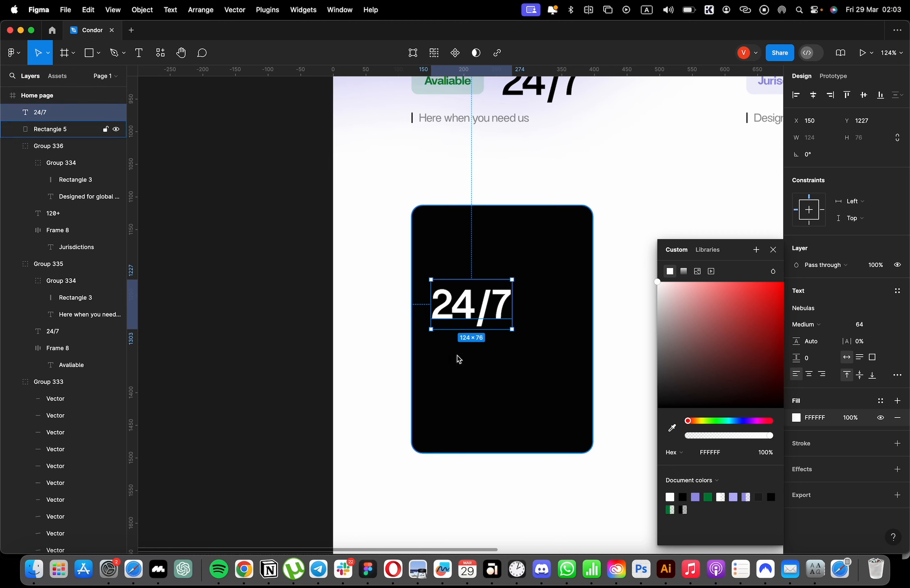
Replace the pasted text on the card with "Multi-Currency account".
double_click(472, 324)
text(Mul)
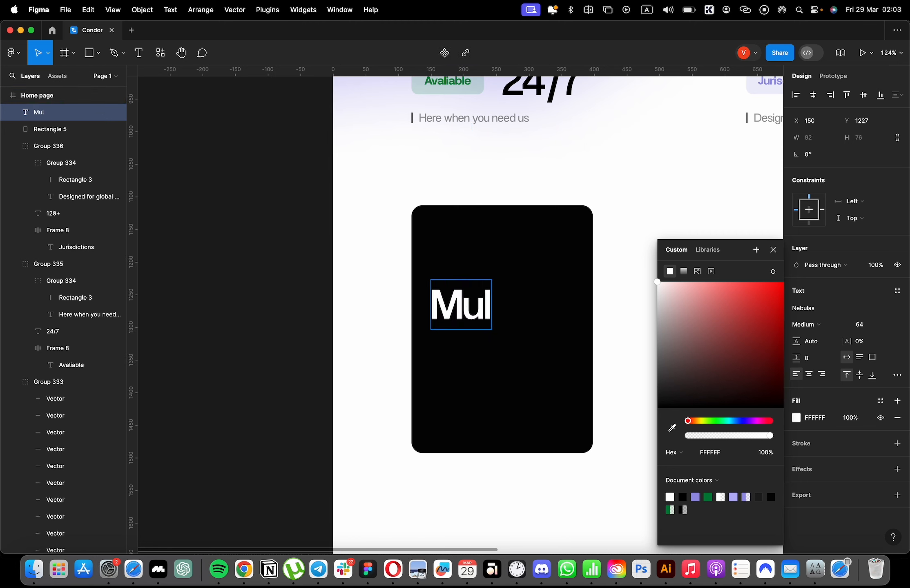
text(ti-Currency account)
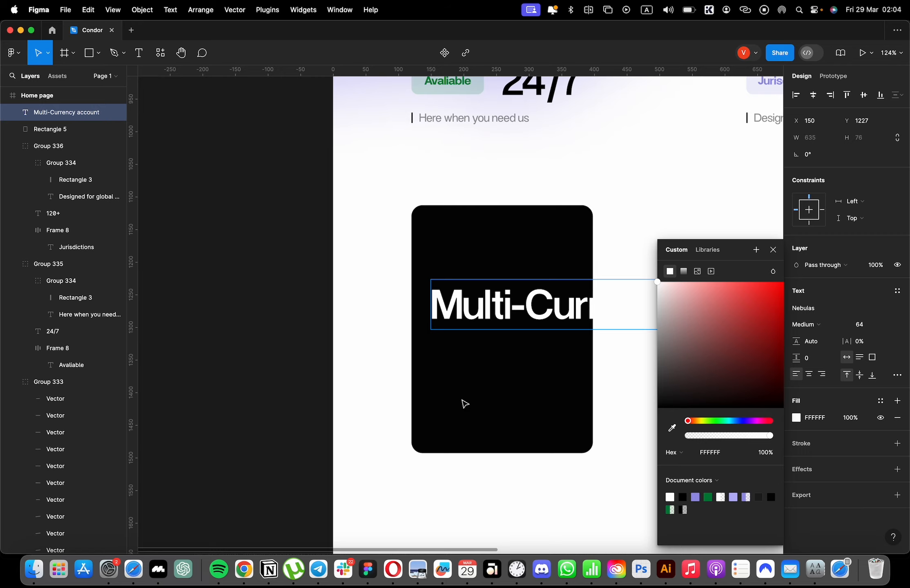
scroll(464, 404, right, 5)
key(Escape)
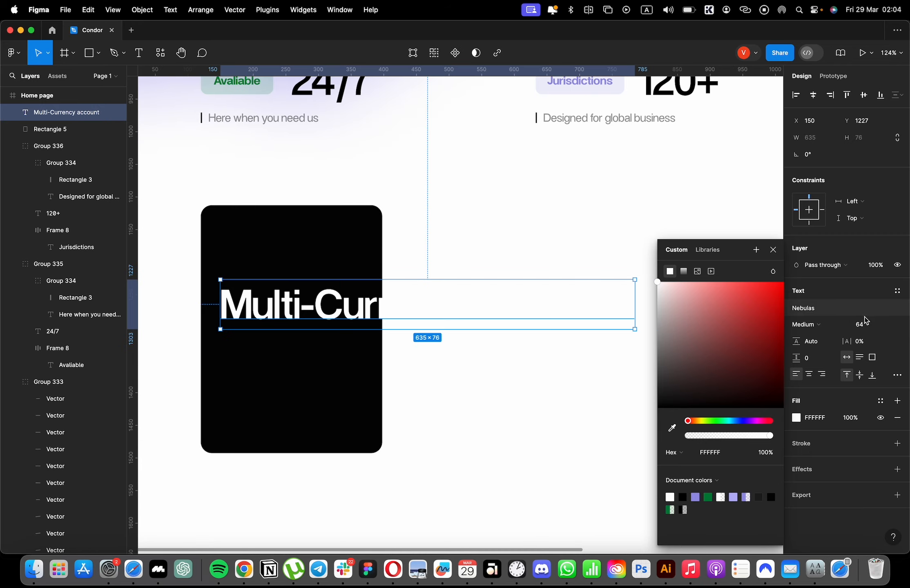
Set the card heading's font size to 24.
click(865, 323)
text(24)
click(709, 300)
click(378, 293)
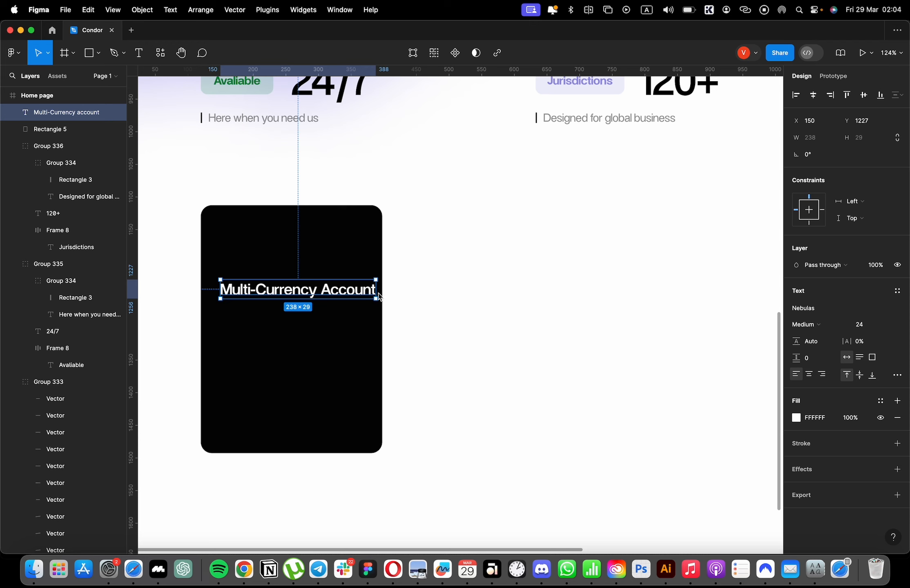
Move the card heading to X 154, Y 1176 and narrow its text box to 223 so it wraps onto two lines.
drag(377, 293, 368, 294)
drag(305, 298, 308, 265)
double_click(371, 264)
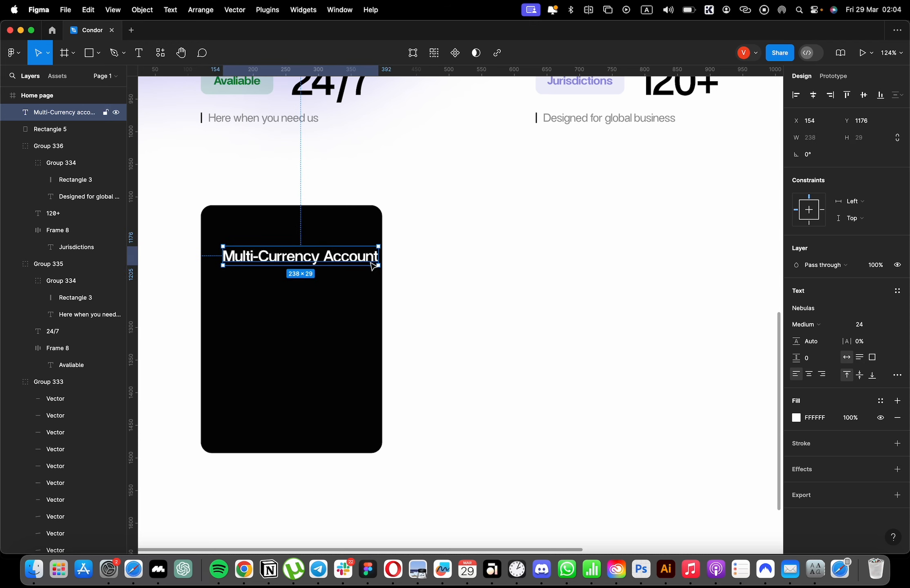
drag(372, 266, 363, 268)
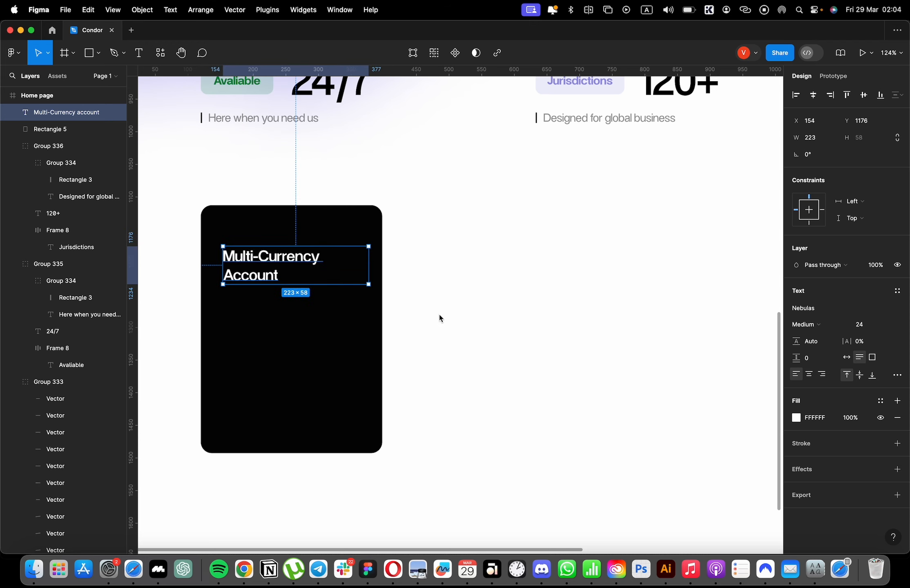
Duplicate the card heading below at Y 1251 and replace the copy's text with five sentences generated by the Lorem Ipsum plugin.
drag(265, 273, 263, 320)
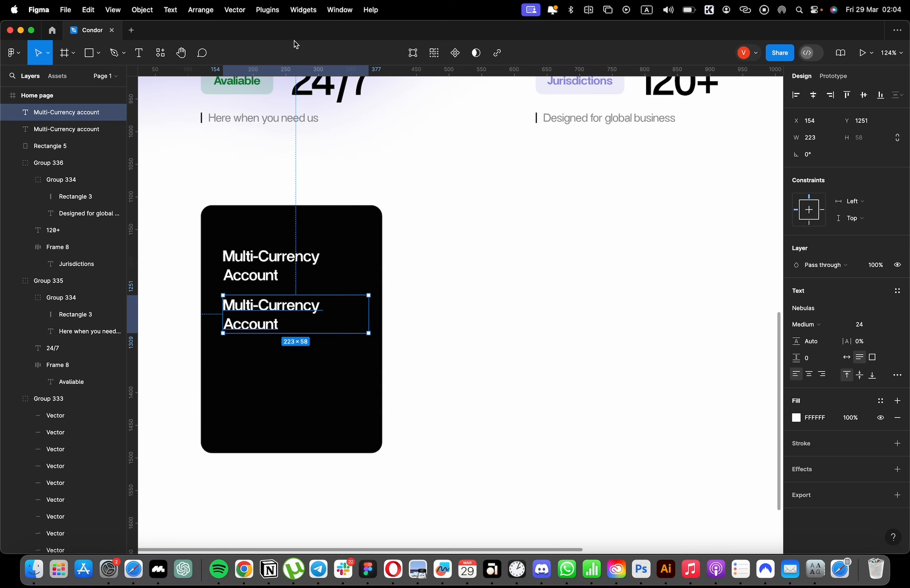
click(265, 9)
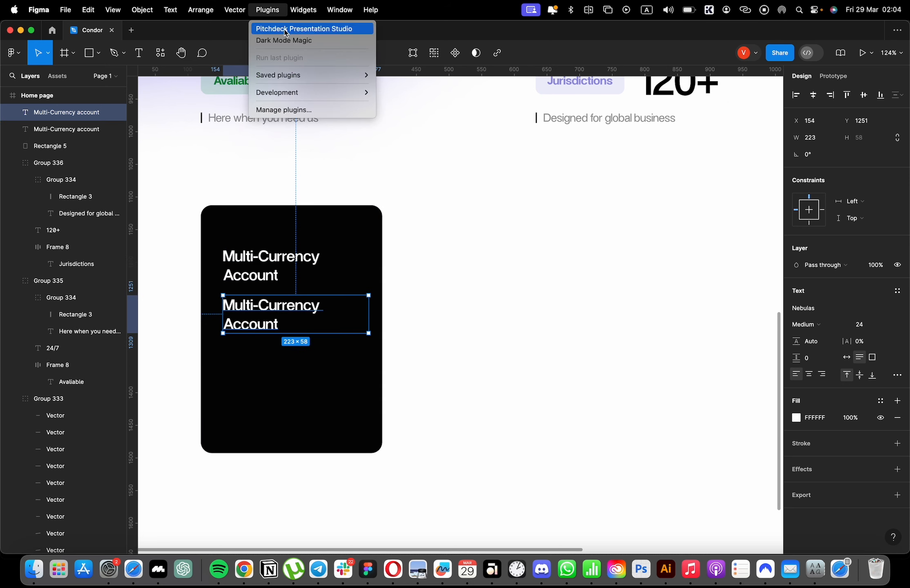
click(282, 111)
text(lorem ipsu)
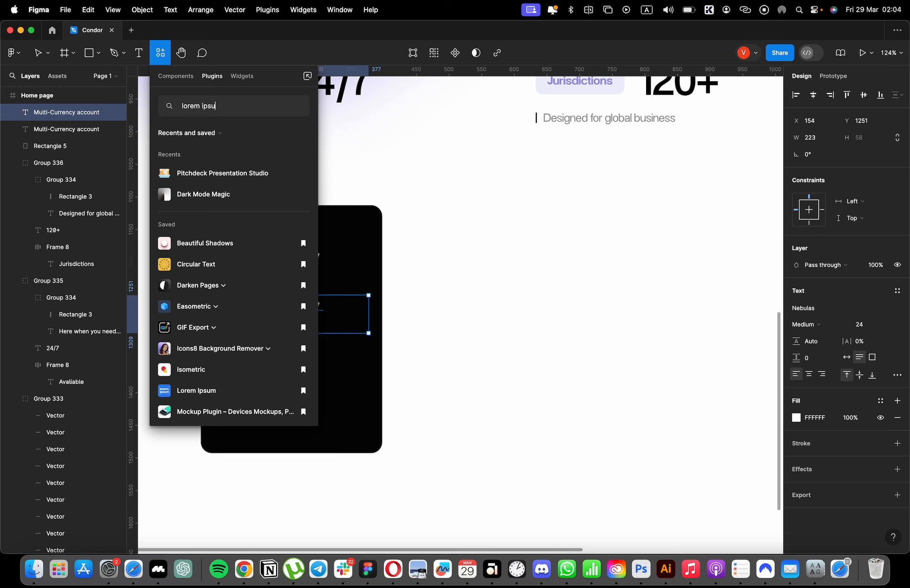
text(m)
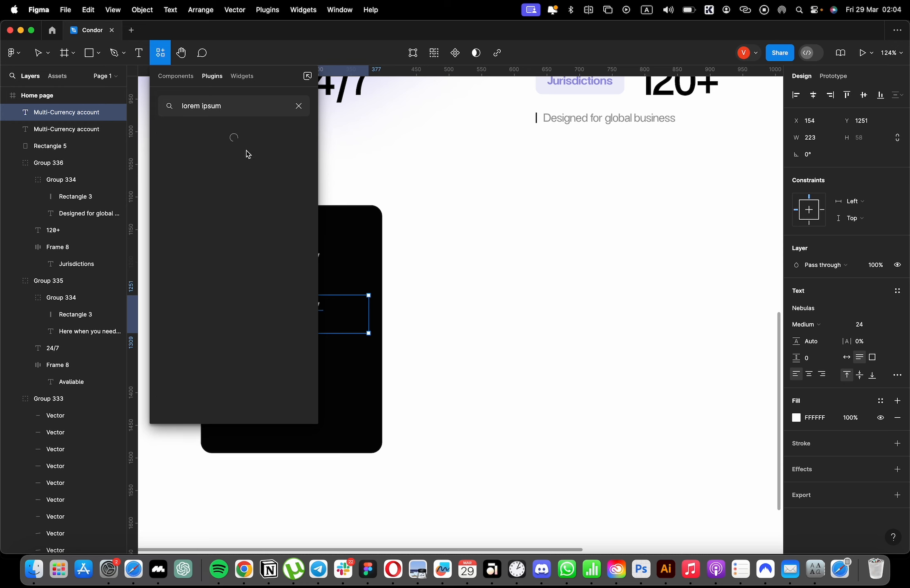
key(Escape)
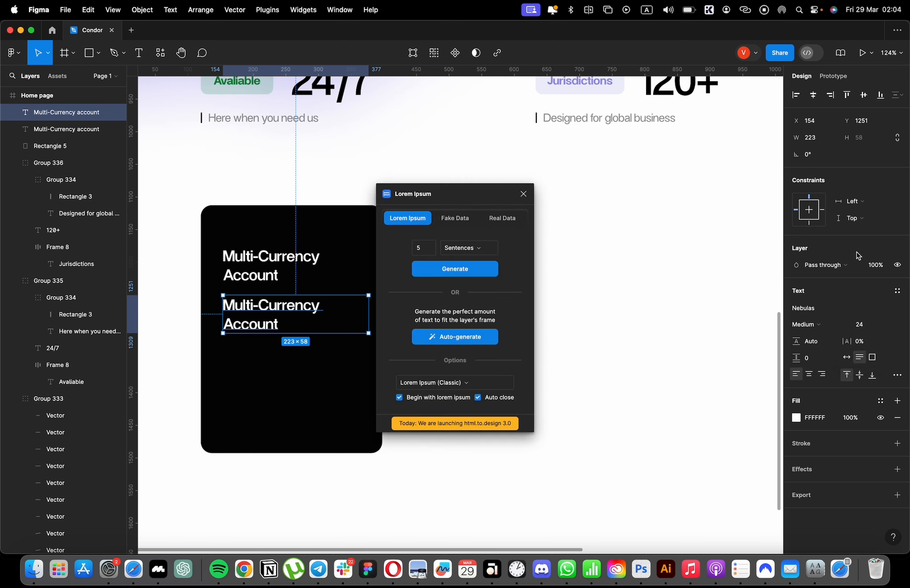
click(466, 273)
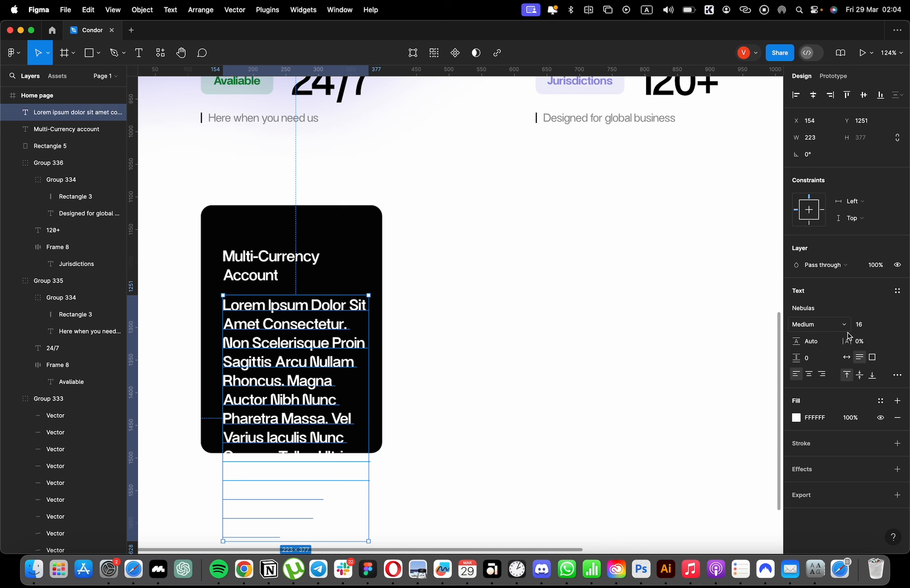
Set the card's lorem ipsum paragraph to font size 16.
key(Return)
text(1)
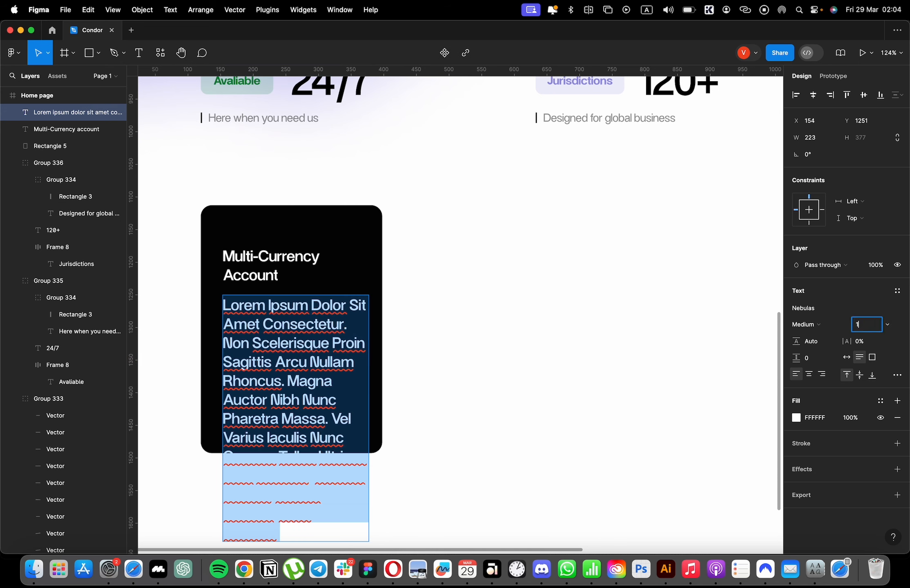
text(6)
key(Return)
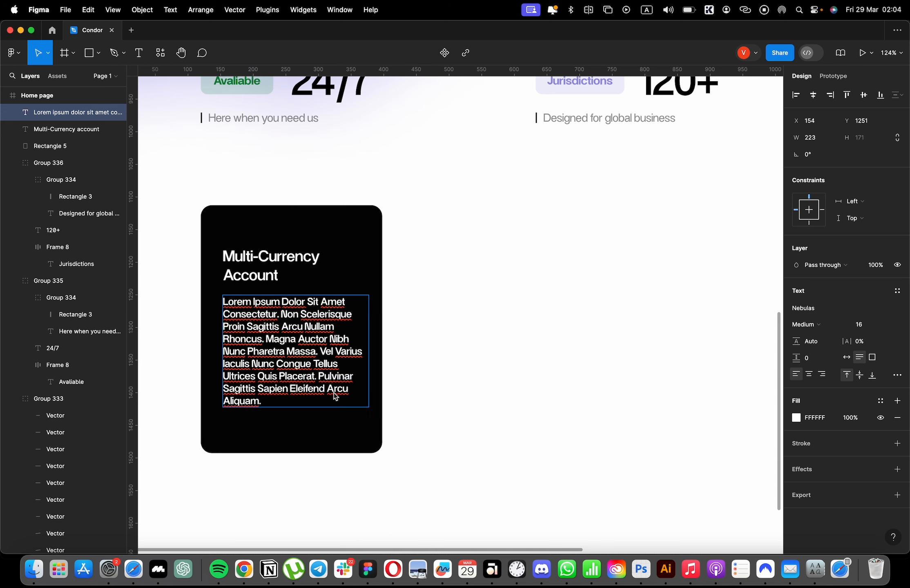
Trim the paragraph to "Magna auctor nibh nunc pharetra massa. Vel varius iaculis nunc congue tellus" and narrow its box to 210.
drag(334, 395, 205, 345)
click(285, 340)
drag(270, 340, 193, 294)
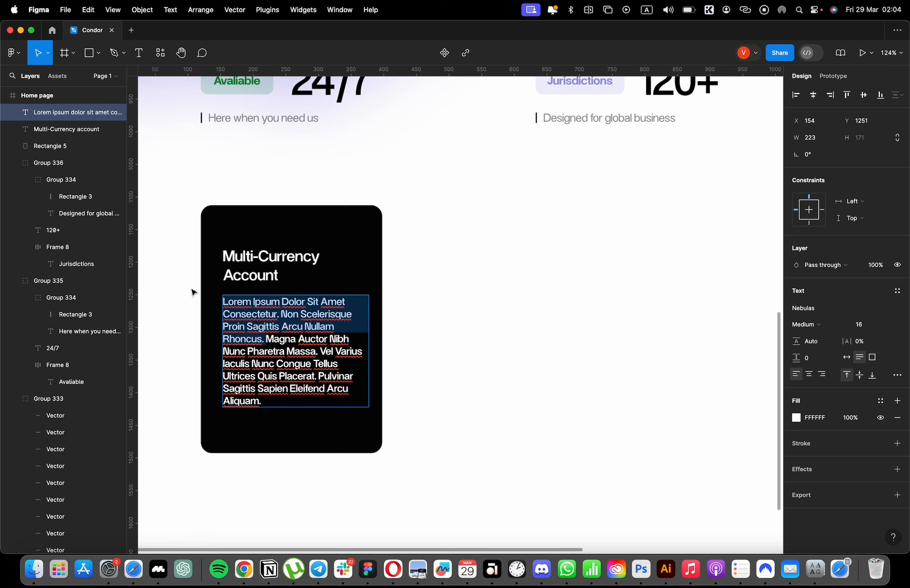
key(BackSpace)
drag(310, 327, 329, 358)
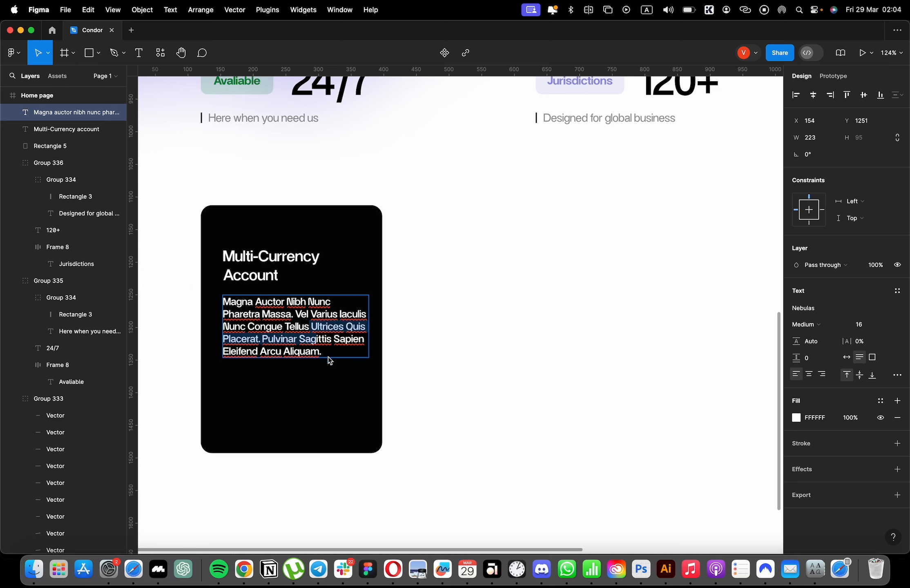
key(BackSpace)
key(Escape)
drag(369, 314, 360, 314)
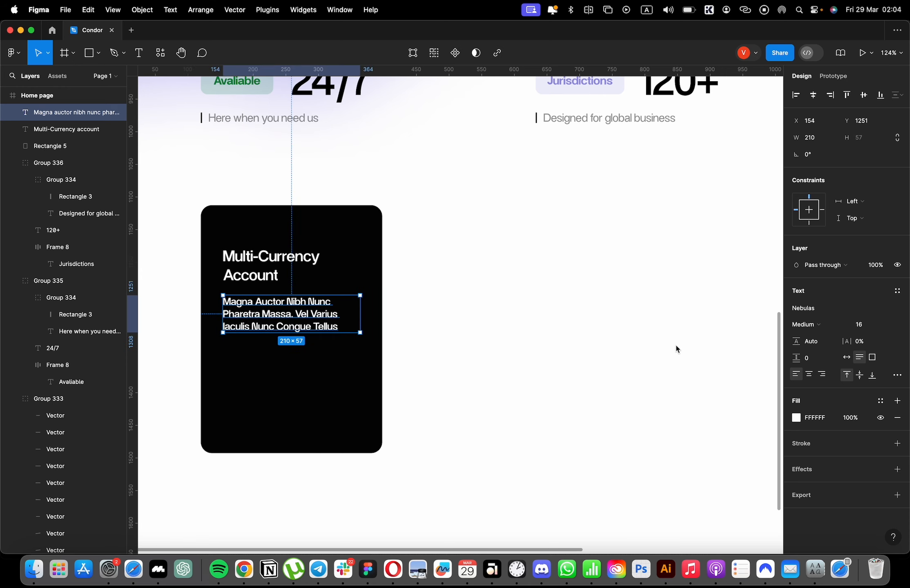
Set the card paragraph's weight to Regular and its opacity to 40%.
click(824, 325)
click(827, 312)
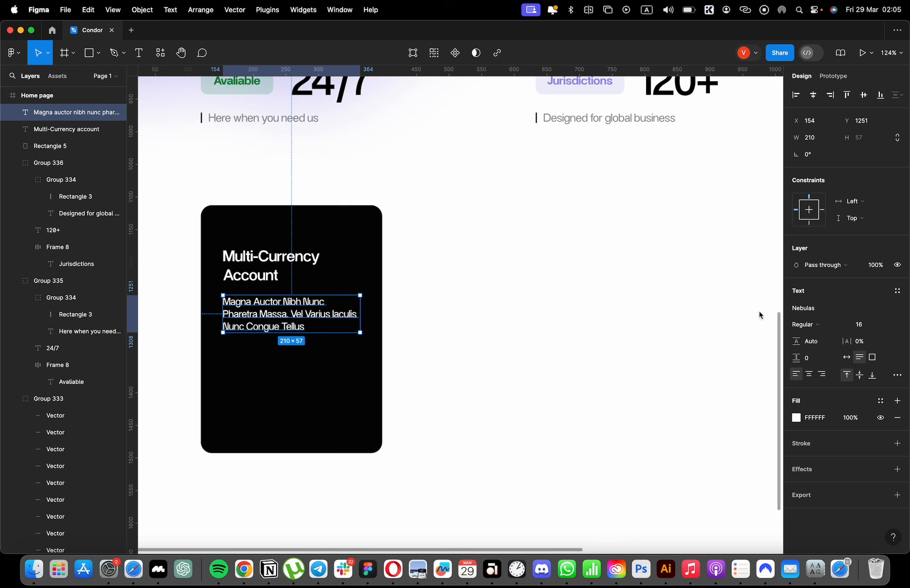
key(4)
click(600, 298)
scroll(398, 346, up, 1)
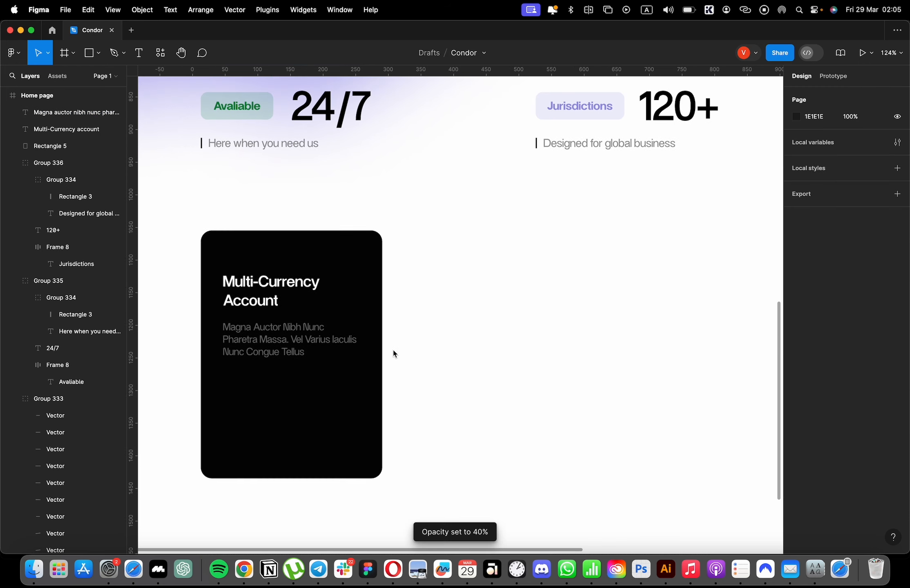
Narrow the card paragraph's text box to 198 and change its font to SF Pro Display.
click(366, 344)
click(358, 341)
click(813, 308)
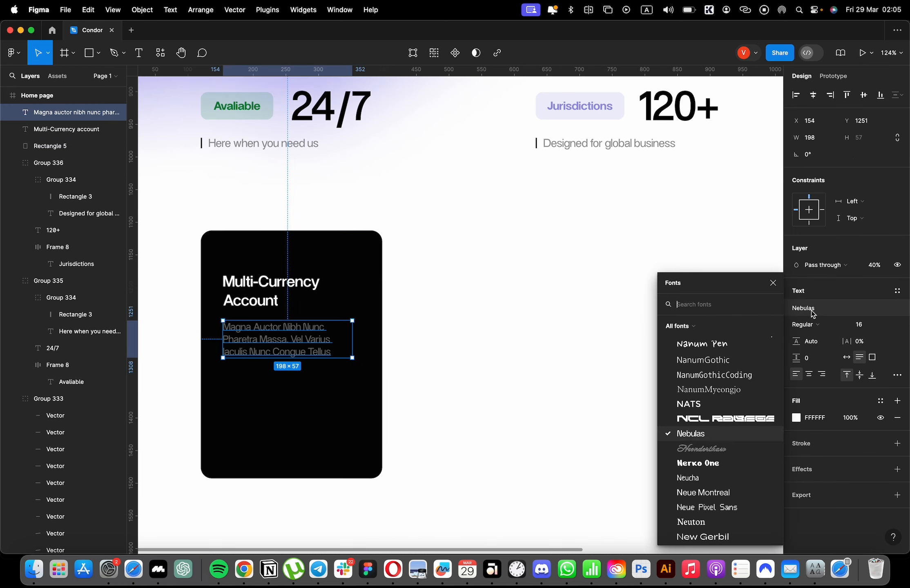
text(sf pro)
click(753, 339)
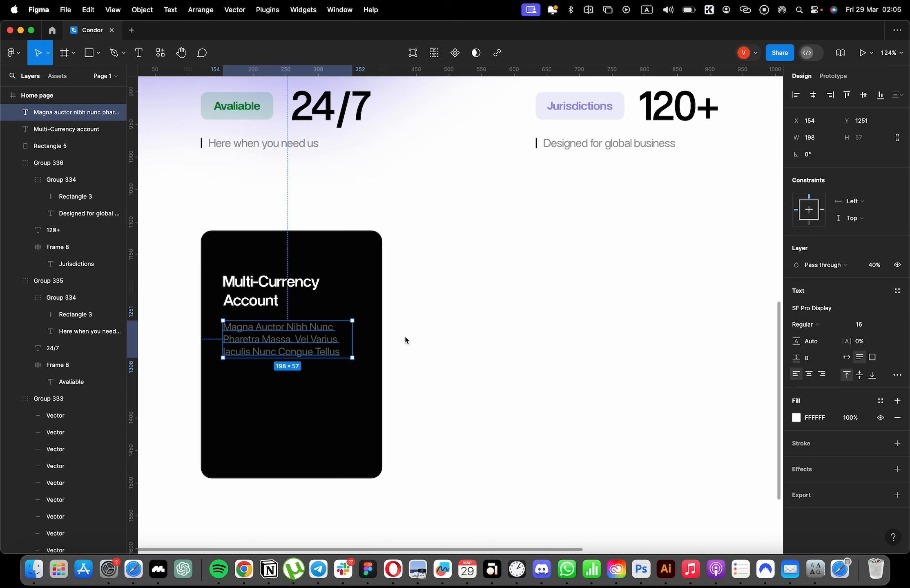
Change the font of the captions "Here when you need us" and "Designed for global business" to SF Pro Display.
scroll(450, 327, up, 4)
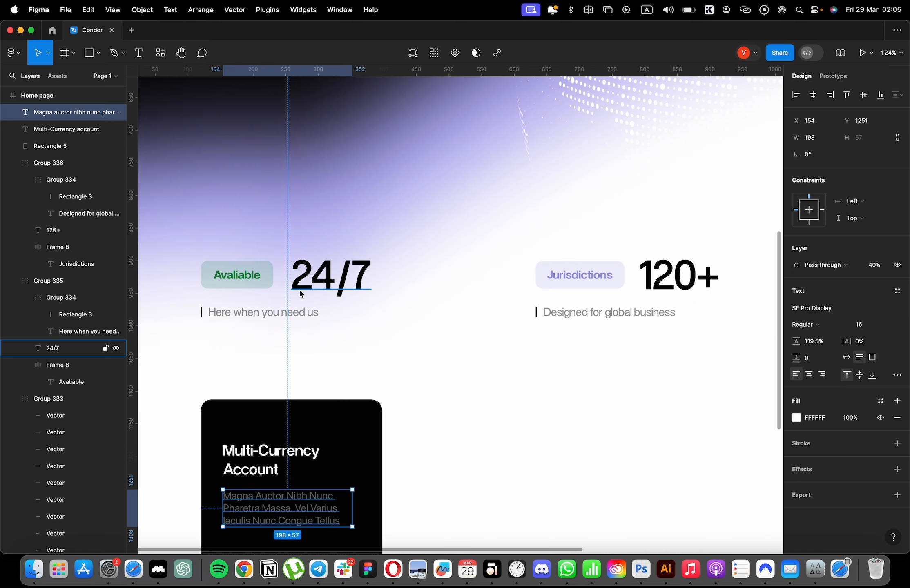
click(90, 331)
shift+click(89, 214)
click(835, 335)
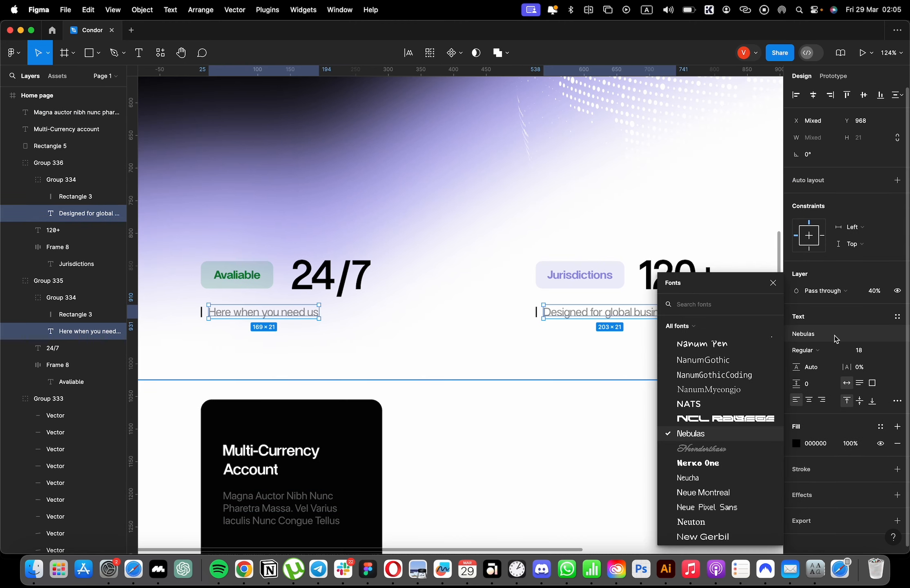
text(sf pro)
click(754, 339)
Change the font of the Solutions, Company and Support navigation links to SF Pro Display.
scroll(496, 295, up, 5)
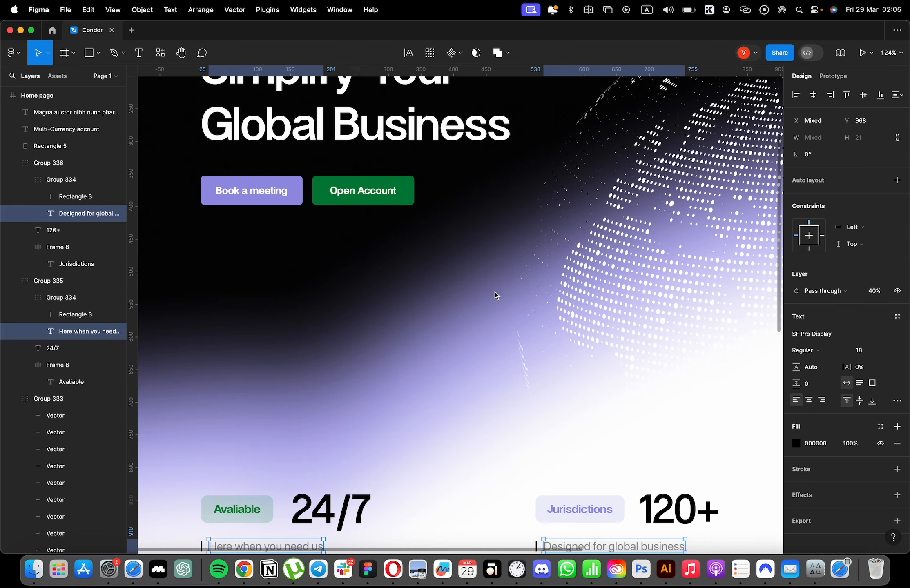
scroll(495, 295, up, 4)
scroll(446, 262, down, 4)
super+click(521, 158)
shift+super+click(483, 159)
shift+super+click(449, 158)
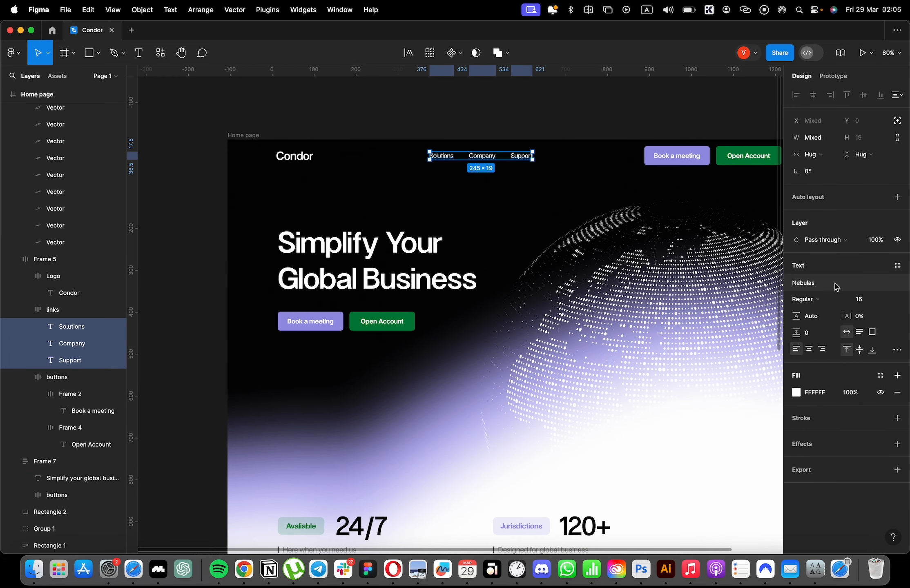
click(835, 286)
text(sf pr)
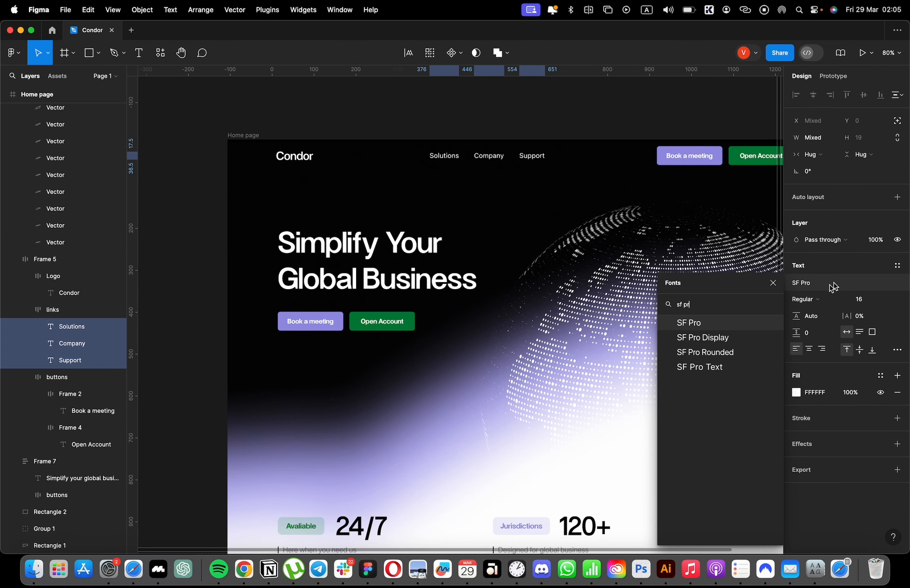
click(702, 337)
click(417, 380)
scroll(417, 381, down, 8)
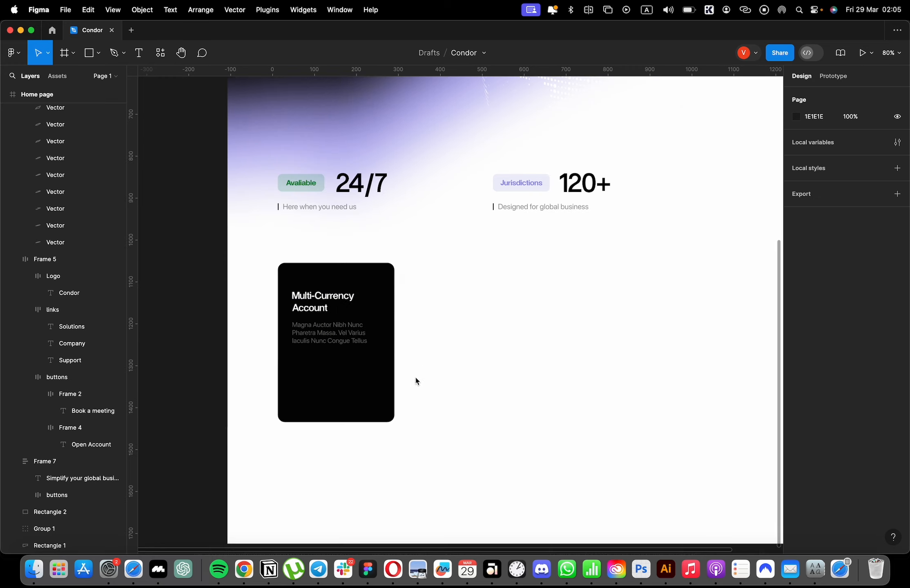
Set the card paragraph's line height to 129.2% and its opacity to 100%.
scroll(360, 347, up, 5)
click(354, 331)
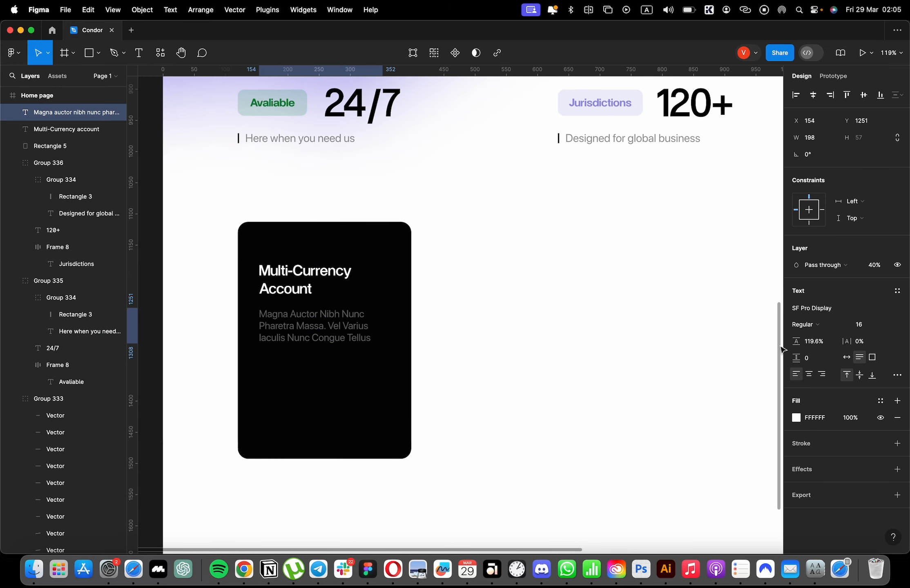
double_click(350, 324)
drag(795, 343, 476, 315)
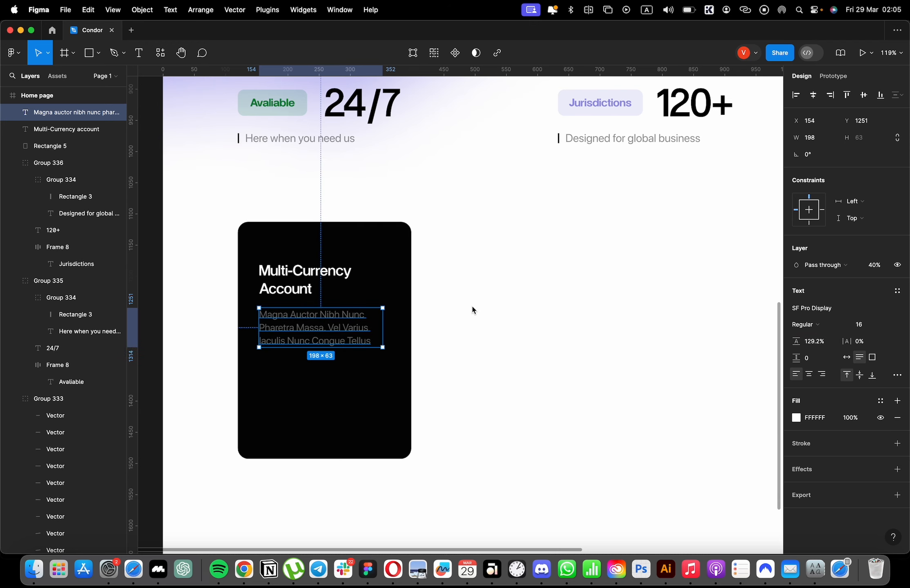
key(0)
click(475, 300)
click(357, 323)
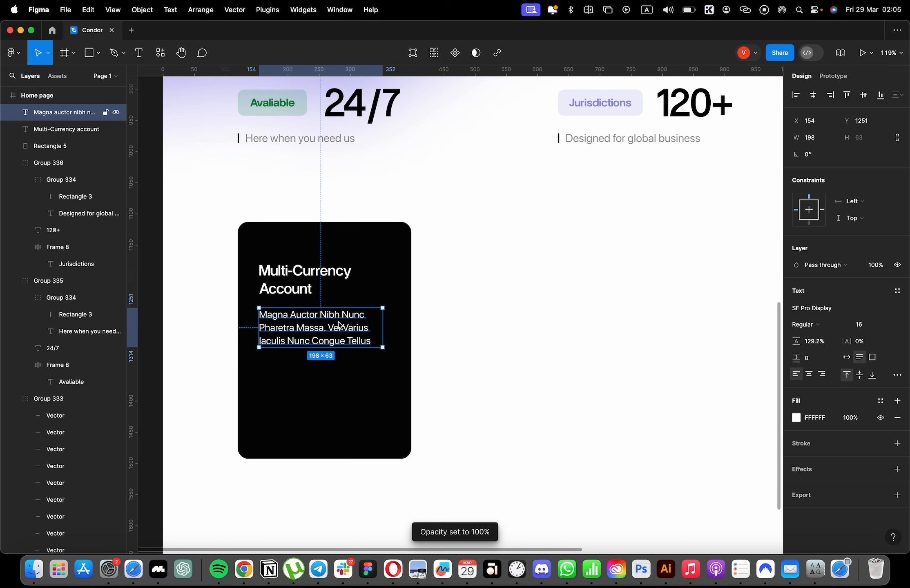
Duplicate the card paragraph below itself, replace the copy's text with "Learn More" and make it bold.
key(super+d)
drag(337, 326, 336, 388)
double_click(337, 389)
text(lEA)
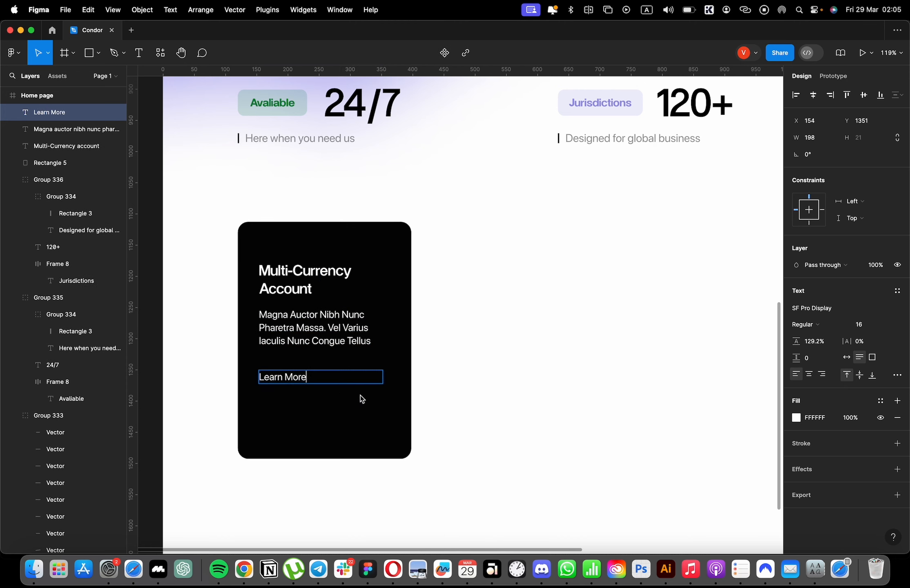
key(Escape)
key(super+b)
Change the "Learn More" font to Nebulas and shrink its text box to fit the words.
click(823, 311)
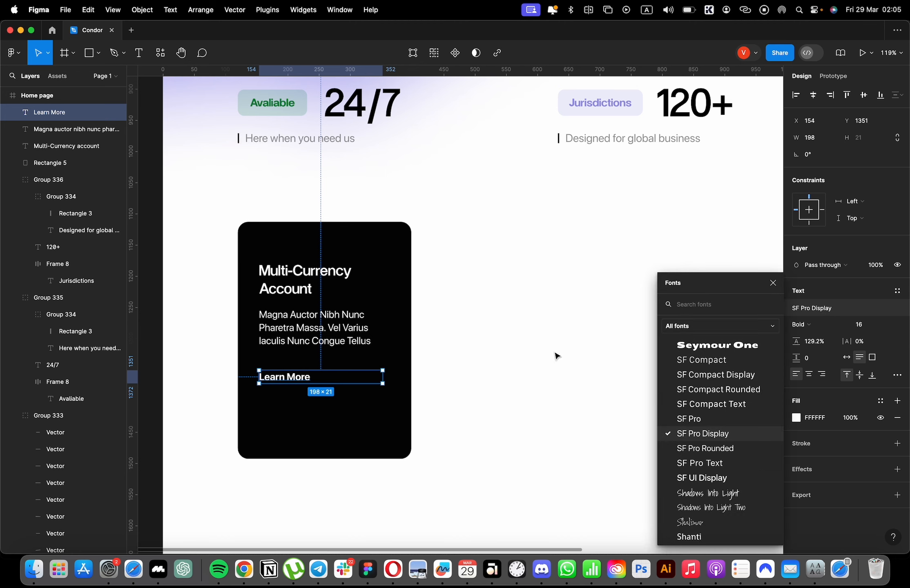
text(nebula)
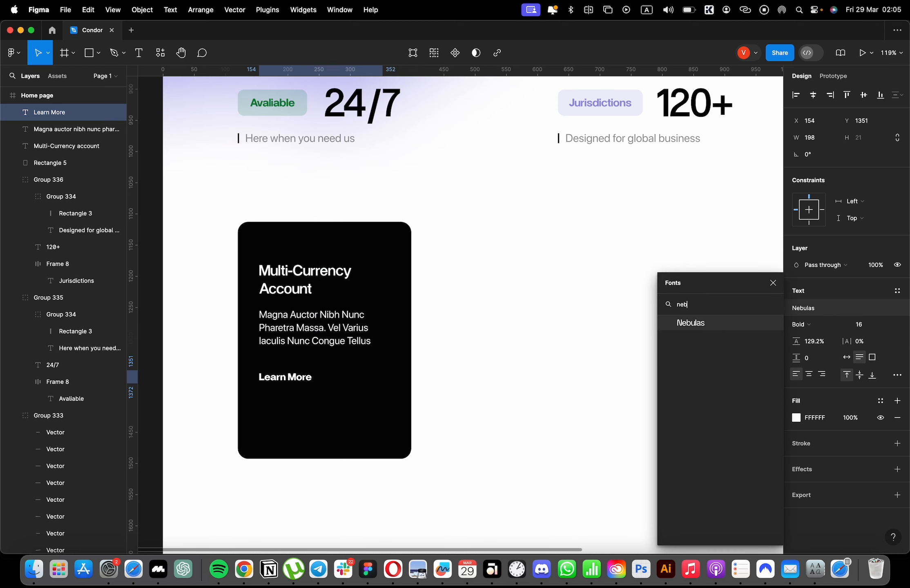
key(Return)
double_click(384, 377)
scroll(314, 393, down, 1)
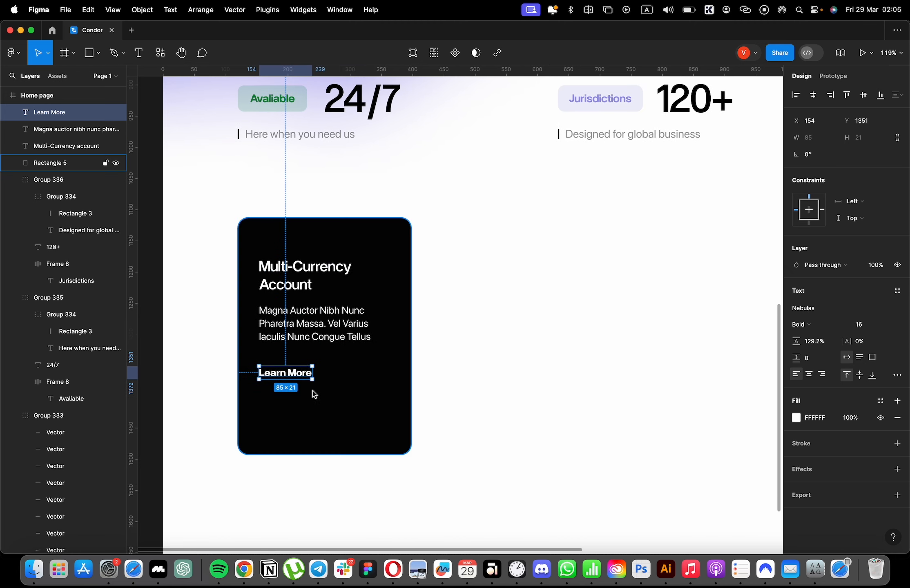
Draw a circle about 40 × 40 beside the "Learn More" text.
key(super+Tab)
click(99, 52)
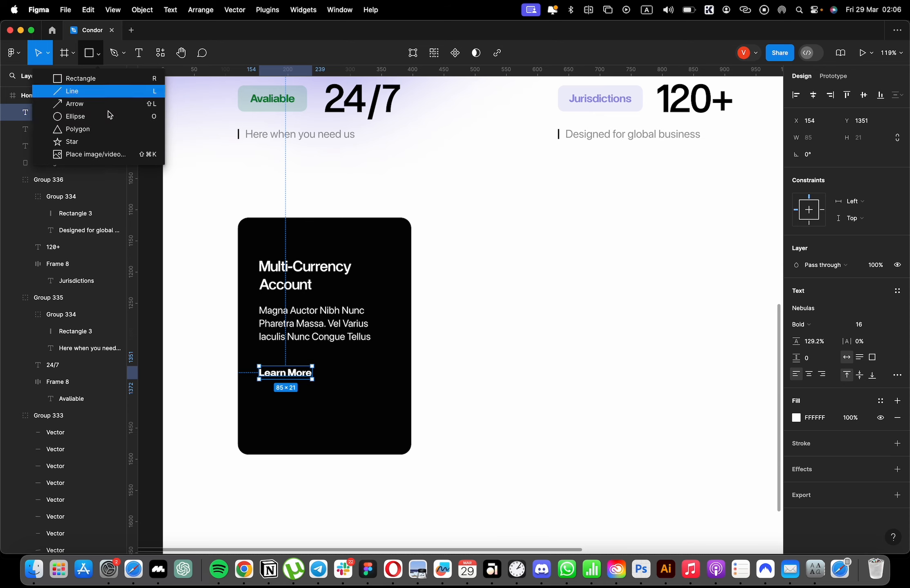
click(107, 114)
scroll(276, 366, up, 5)
mouse_move(366, 347)
mouse_down()
mouse_move(436, 417)
mouse_move(447, 384)
mouse_up()
Switch to Safari, open the Flaticon site and search its icons for "arrow".
key(super+Tab)
click(34, 306)
click(520, 34)
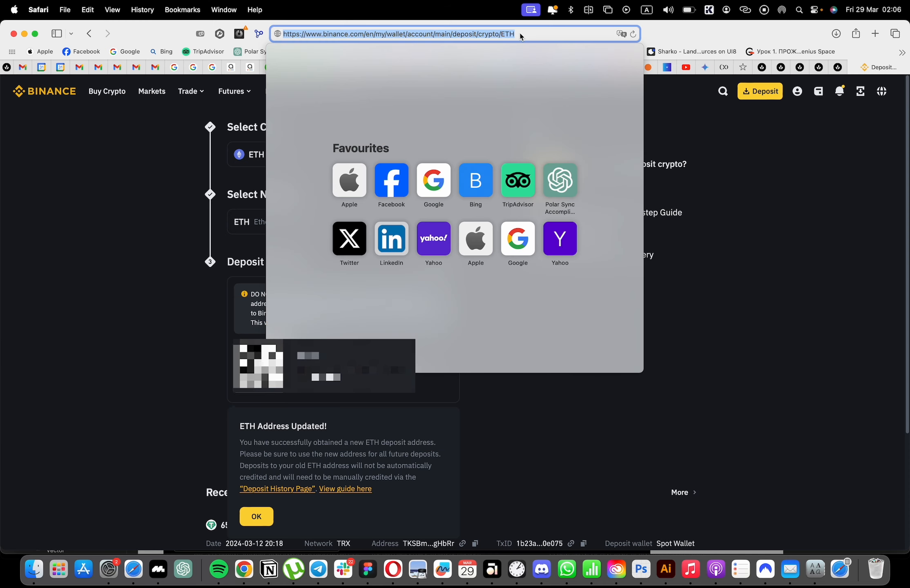
text(flaticon)
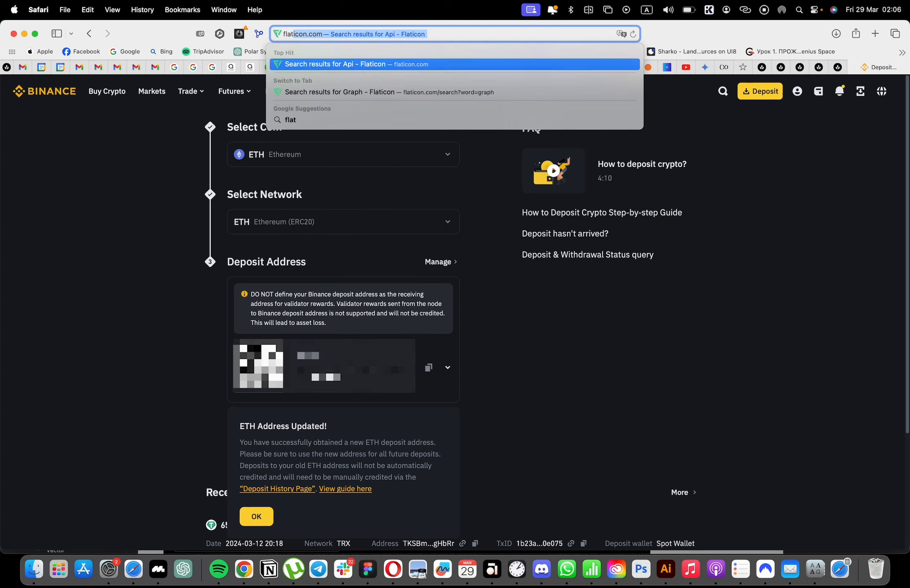
key(Return)
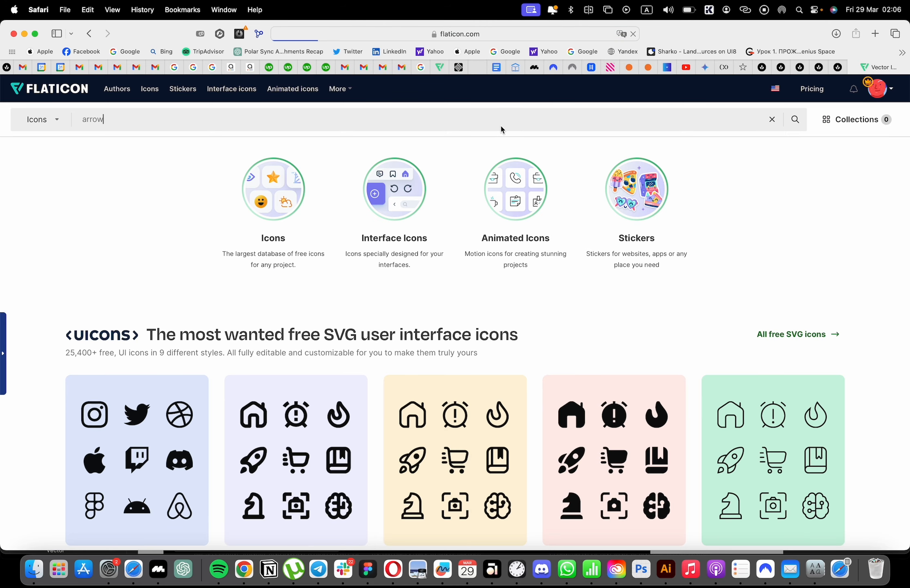
key(Return)
Browse to the second page of arrow icons, download the Down Right icon as an SVG and show the downloads.
mouse_move(362, 226)
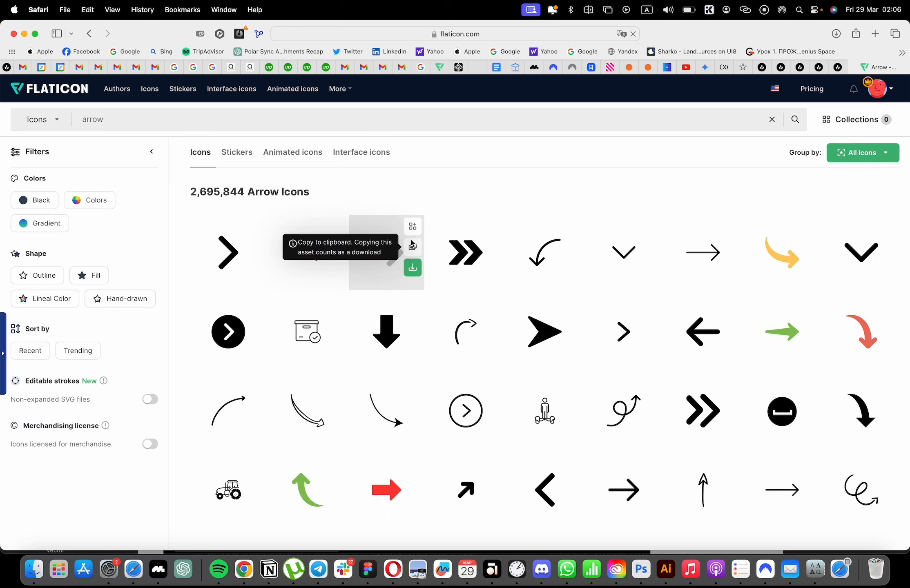
scroll(609, 345, down, 8)
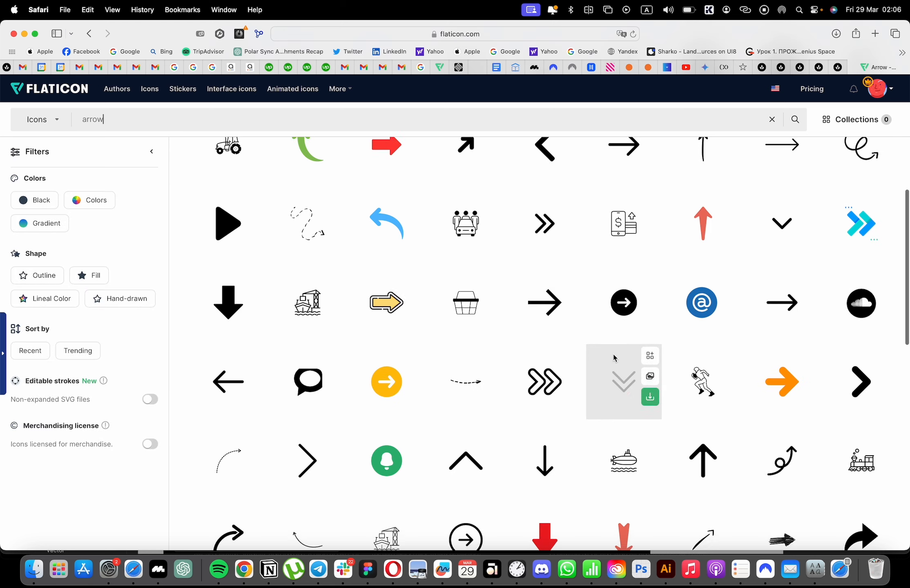
scroll(600, 358, down, 5)
scroll(616, 474, down, 5)
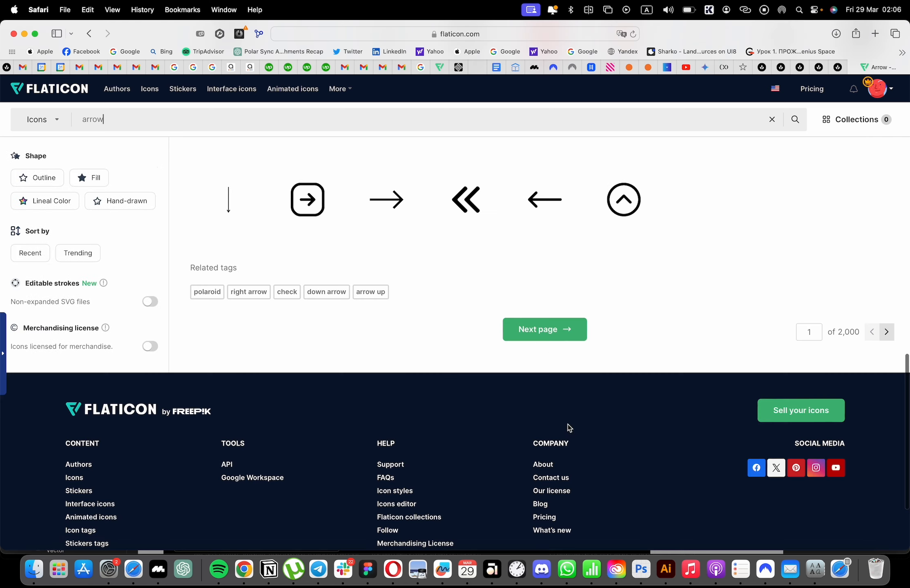
click(556, 330)
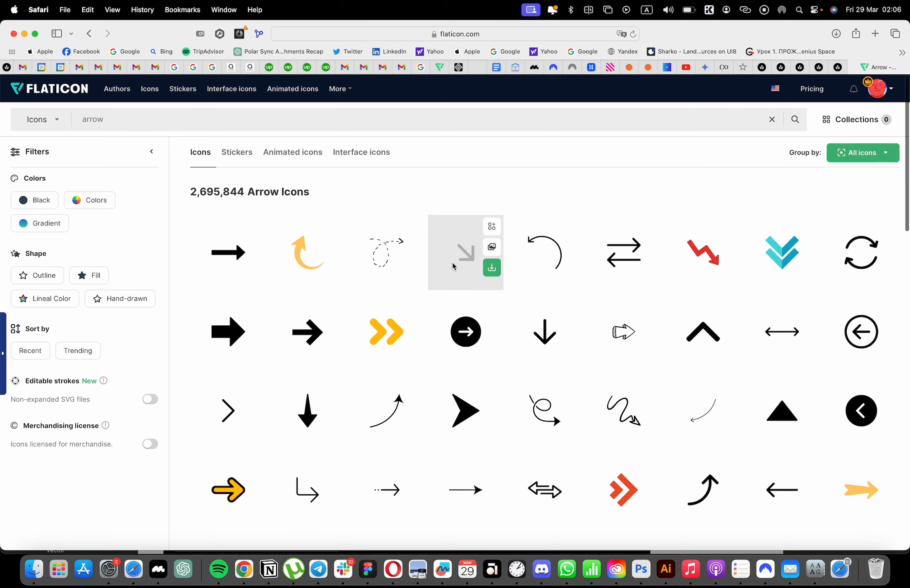
click(466, 252)
click(772, 122)
click(836, 34)
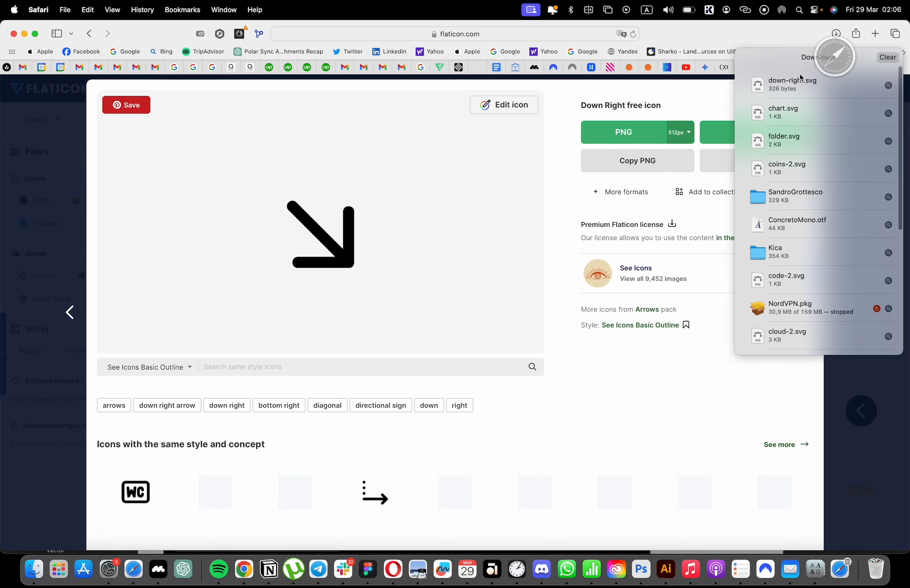
Place down-right.svg in the Figma design, scale it to 22 × 22 and turn it to point up-right inside the circle.
drag(801, 82, 710, 344)
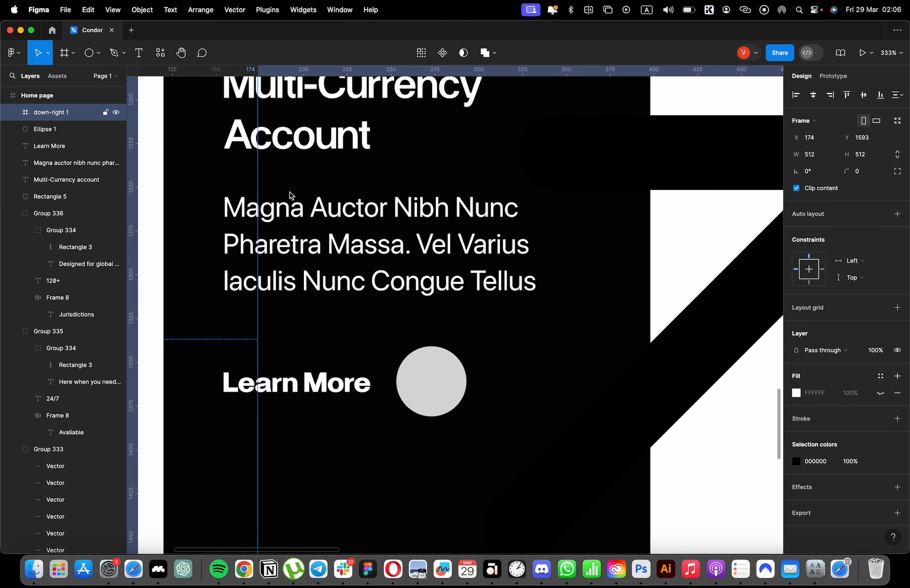
mouse_move(433, 377)
mouse_down()
mouse_move(429, 384)
mouse_move(436, 381)
mouse_up()
scroll(439, 374, up, 5)
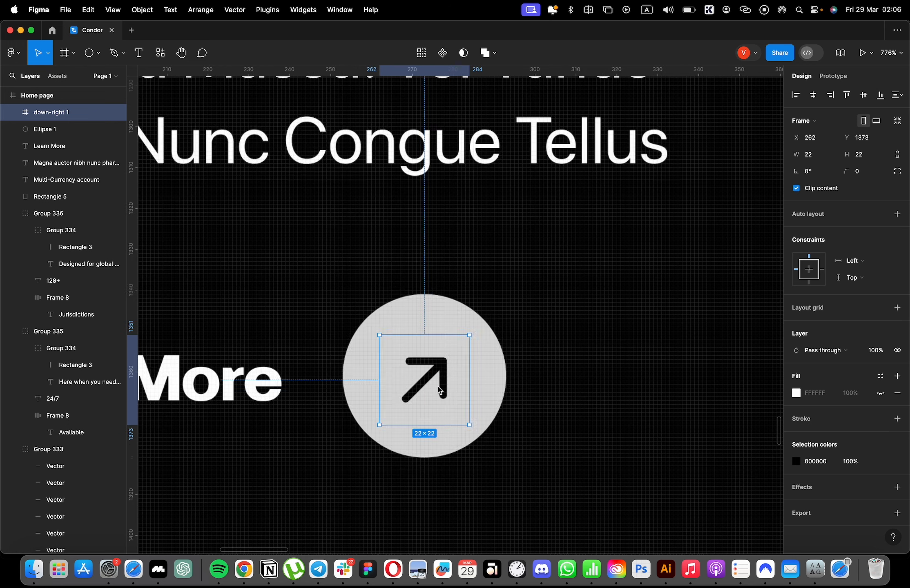
Fill the circle beside "Learn More" with green 007F3A and recolour its arrow icon to white FFFFFF.
click(495, 354)
click(879, 292)
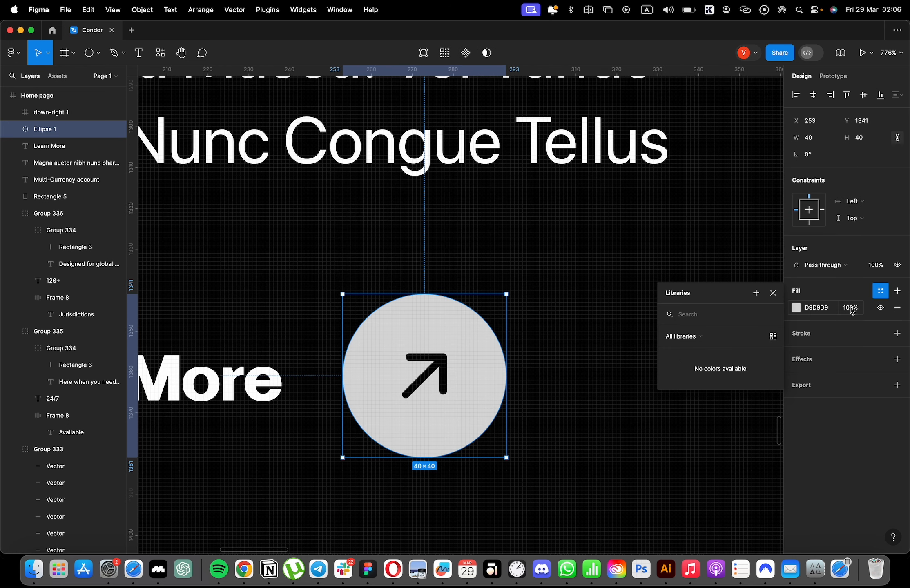
click(795, 308)
click(709, 498)
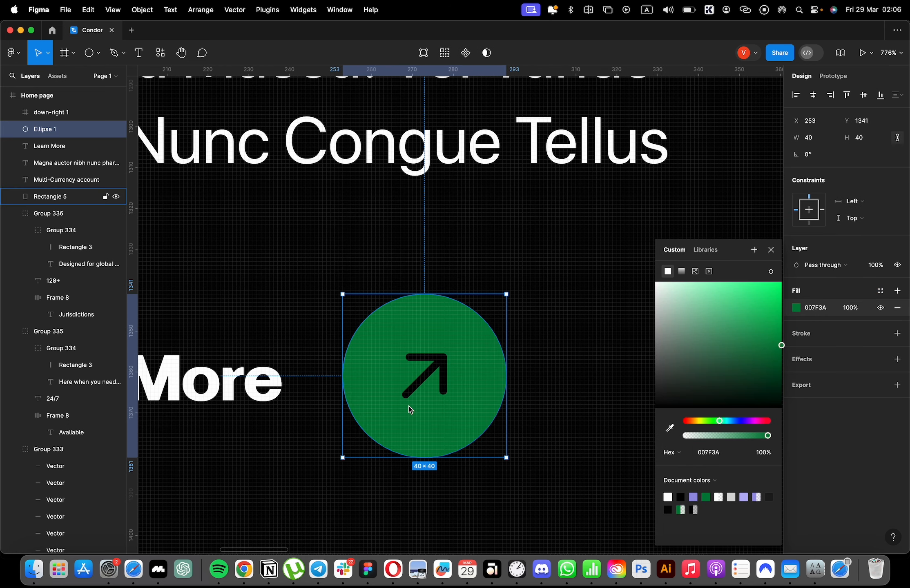
click(404, 366)
click(797, 462)
drag(744, 365, 345, 91)
scroll(496, 342, down, 3)
Group the "Learn More" text with the green circle and its arrow icon.
shift+click(496, 344)
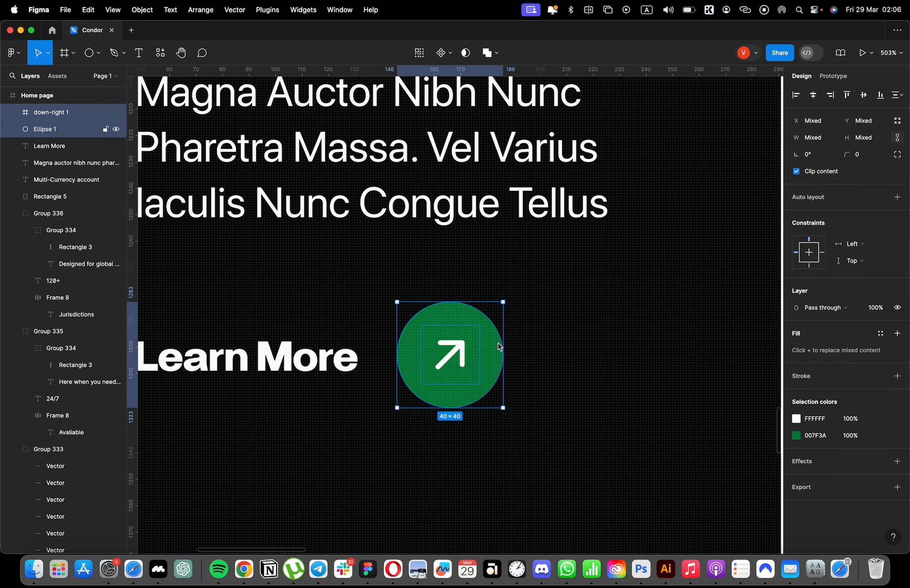
key(shift+a)
scroll(431, 348, down, 3)
scroll(430, 348, left, 2)
shift+click(410, 354)
key(super+g)
scroll(441, 356, down, 3)
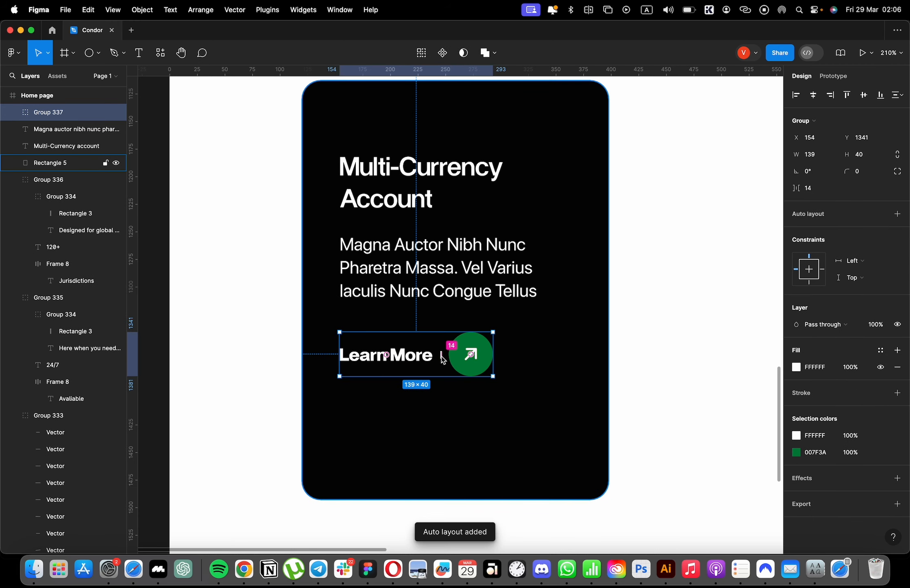
Duplicate the card paragraph above the "Multi-Currency Account" heading and replace the copy's text with "01/".
drag(434, 268, 434, 121)
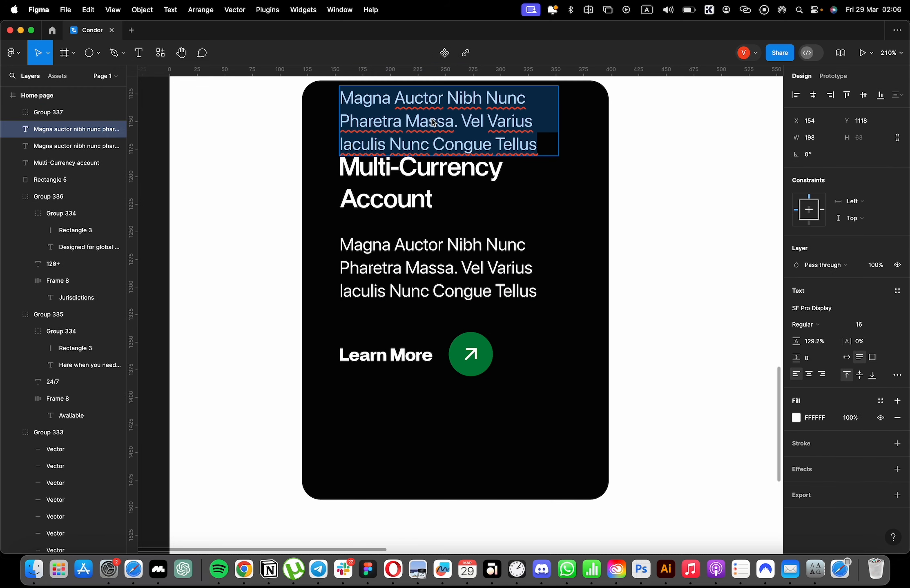
text(01/)
click(438, 143)
scroll(371, 119, right, 2)
Set the "01/" label's opacity to 20% and shrink its text box to fit, keeping it aligned with the heading.
mouse_move(366, 98)
mouse_down()
mouse_move(372, 119)
mouse_move(363, 117)
mouse_up()
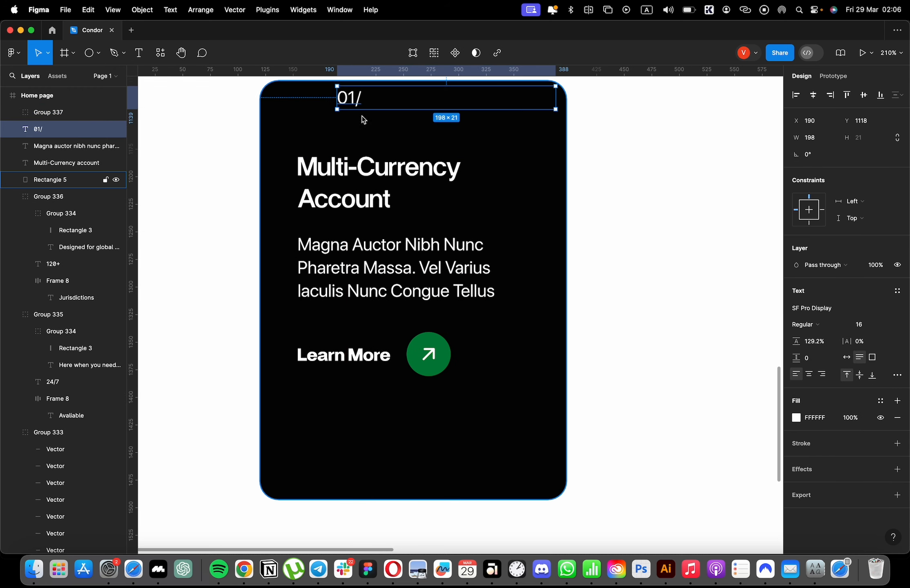
key(super+z)
key(4)
key(2)
double_click(516, 100)
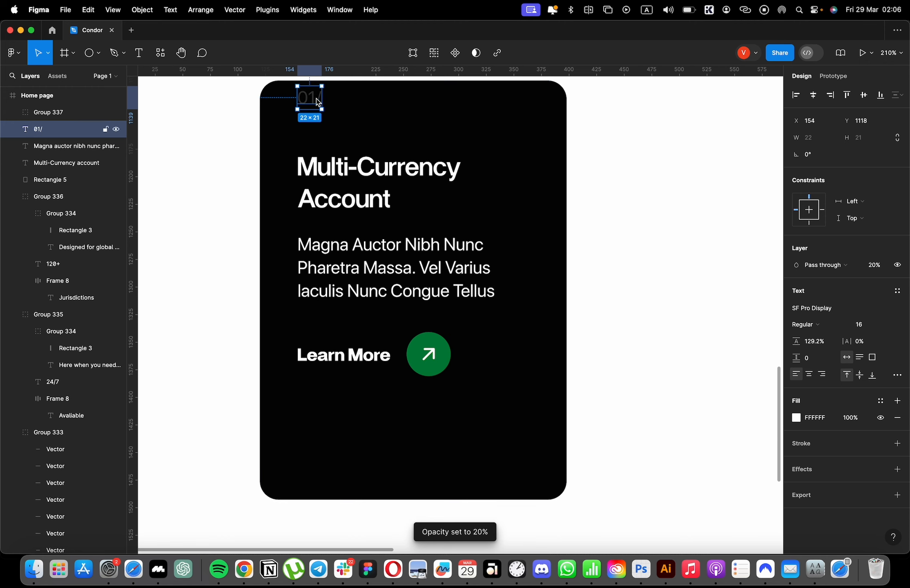
Combine the "01/" label, heading, paragraph and "Learn More" group into one vertical auto layout with spacing 20.
shift+click(420, 178)
shift+click(392, 270)
shift+click(351, 365)
key(shift+a)
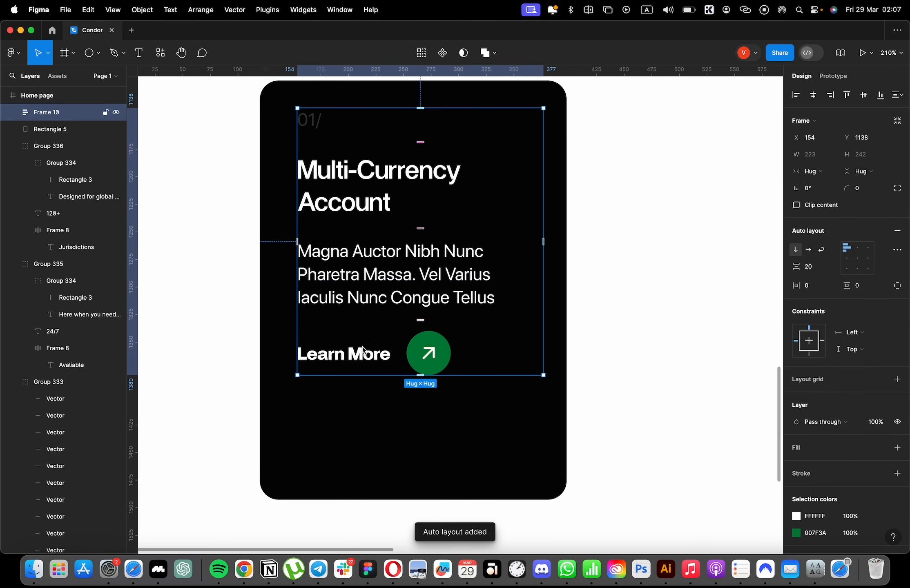
Nest the label, heading and paragraph in their own auto layout and set the gap above the "Learn More" group to 47.
double_click(360, 248)
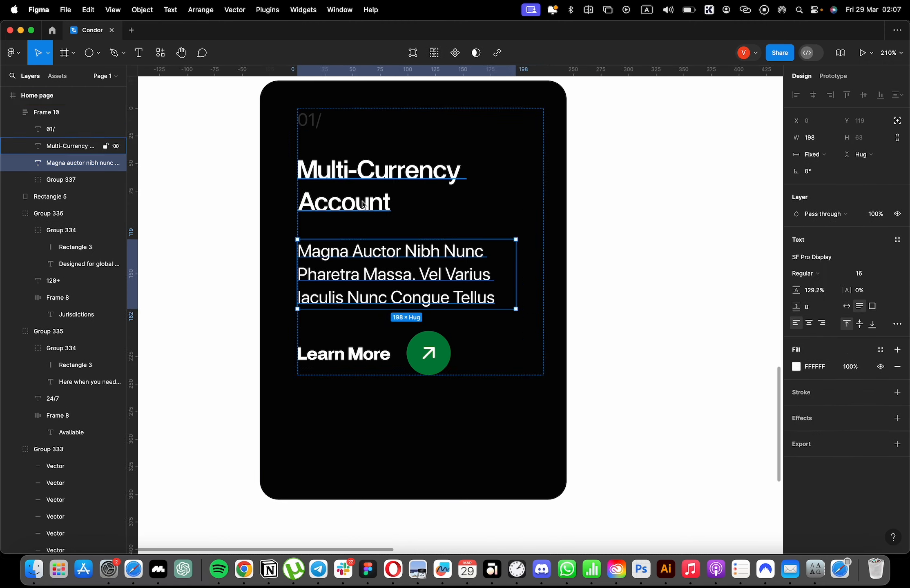
shift+click(342, 196)
shift+click(317, 126)
key(shift+a)
click(480, 345)
drag(796, 267, 826, 271)
Align the content frame and the black card rectangle on their vertical centres.
shift+click(554, 197)
key(shift+a)
key(super+z)
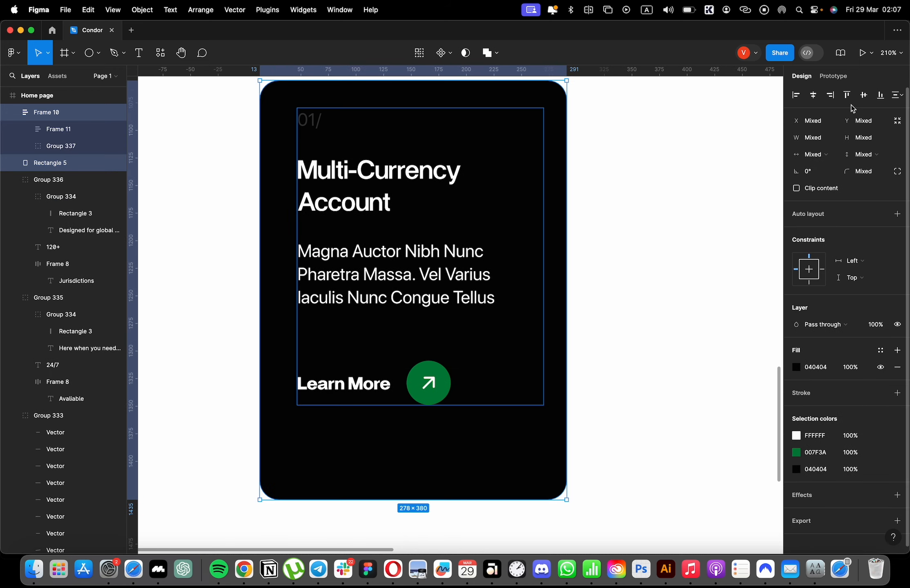
click(864, 97)
scroll(432, 199, down, 3)
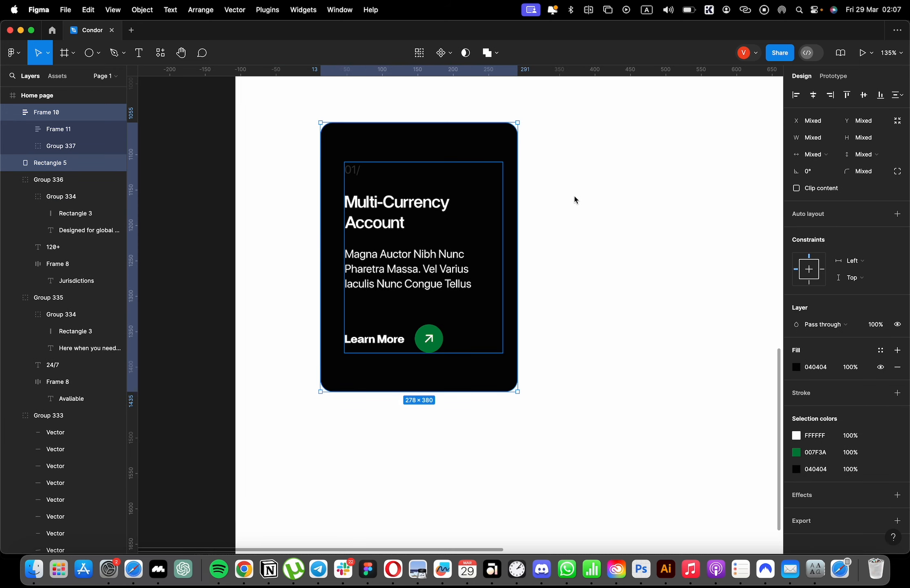
click(598, 197)
scroll(597, 197, up, 2)
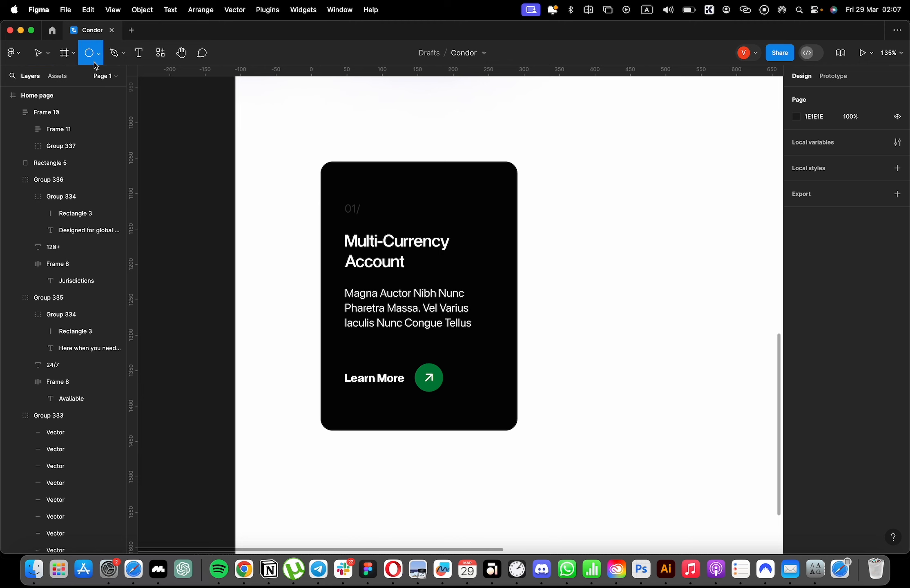
drag(467, 216, 527, 155)
key(super+z)
Ungroup the card's content frame and the inner frame holding the label, heading and paragraph.
click(418, 225)
key(super+shift+g)
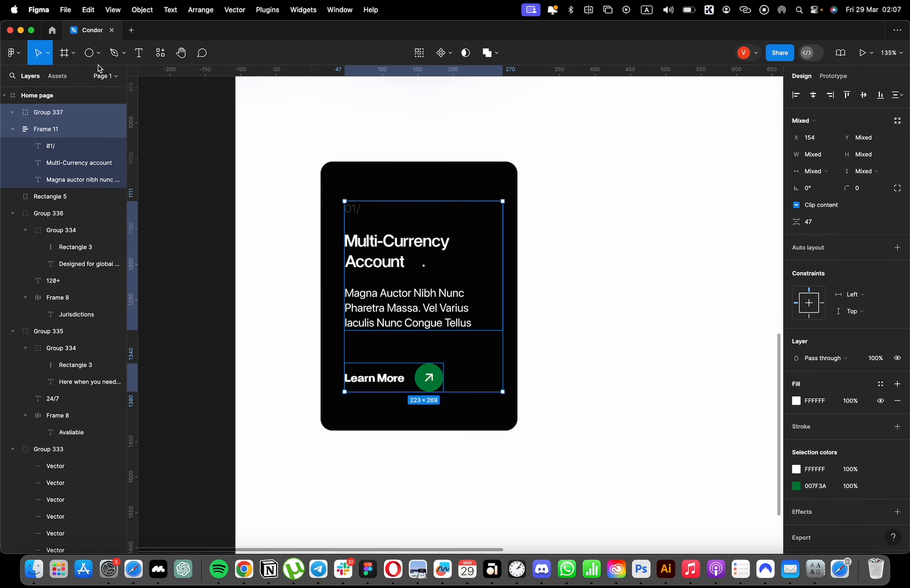
click(90, 54)
key(super+shift+g)
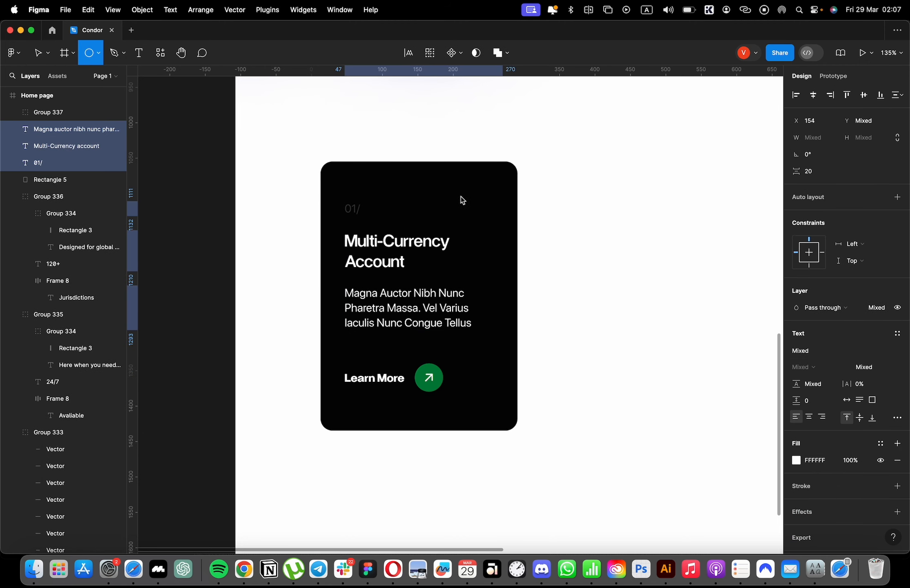
Draw a circle about 276 × 276 over the upper-right corner of the black card.
drag(461, 196, 541, 134)
drag(450, 247, 468, 219)
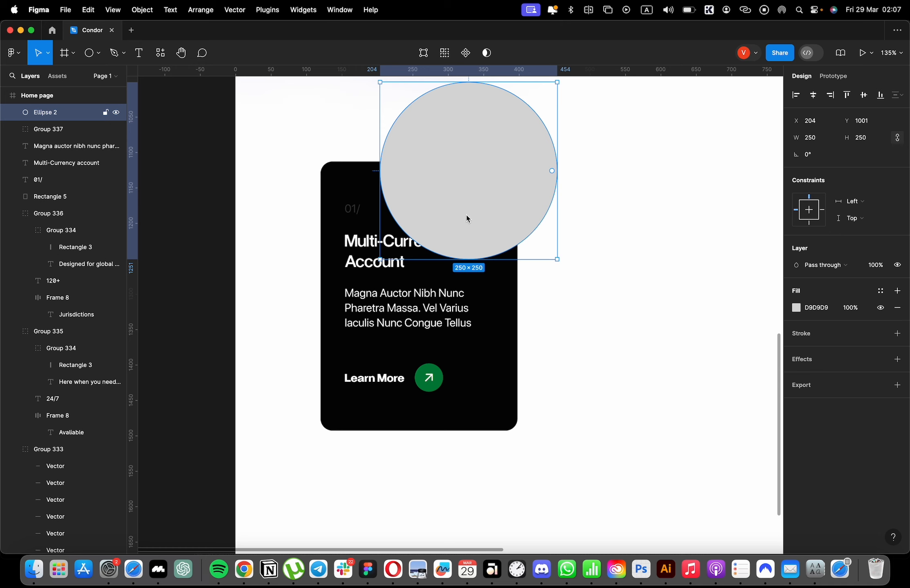
drag(558, 154, 567, 160)
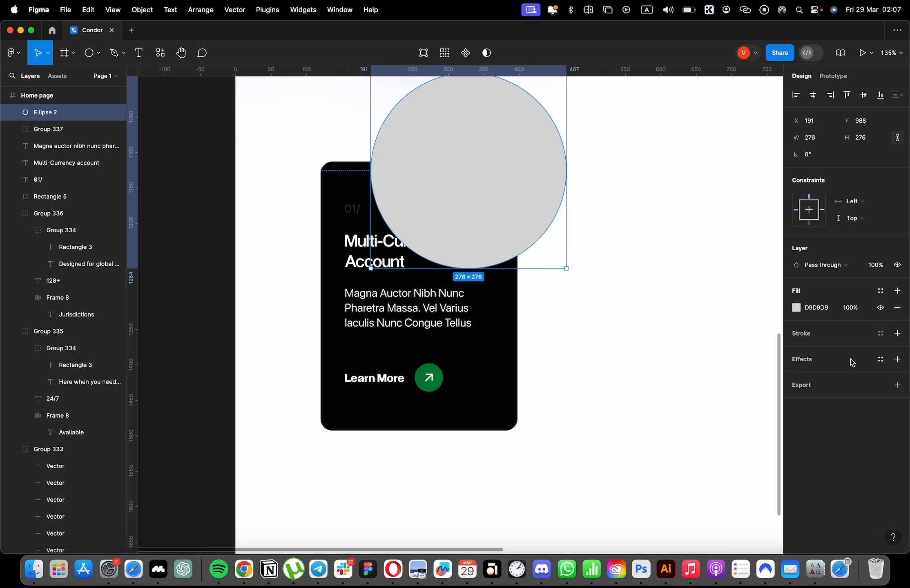
Remove the circle's fill and give it a thin dark grey 2B2B2B stroke.
click(897, 310)
click(898, 317)
click(797, 333)
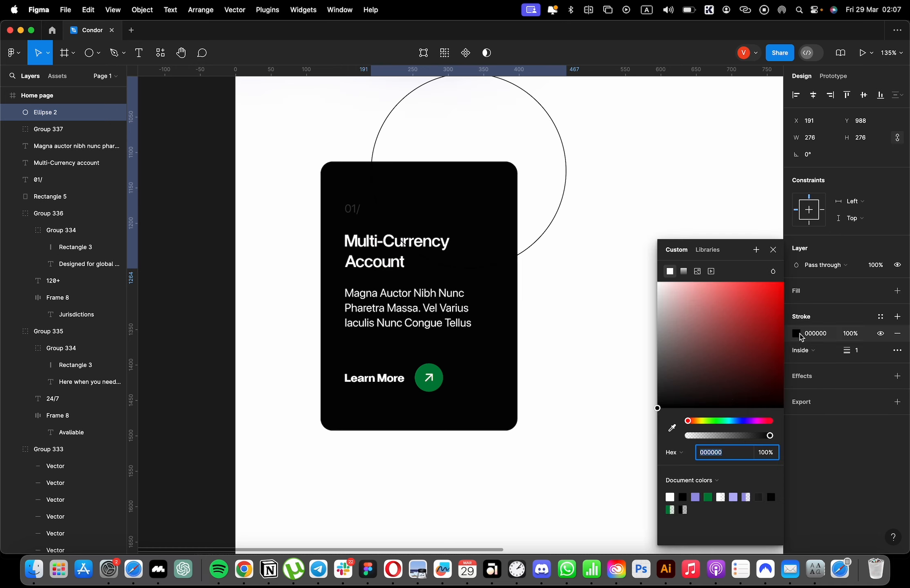
click(671, 433)
click(490, 314)
drag(665, 391, 667, 381)
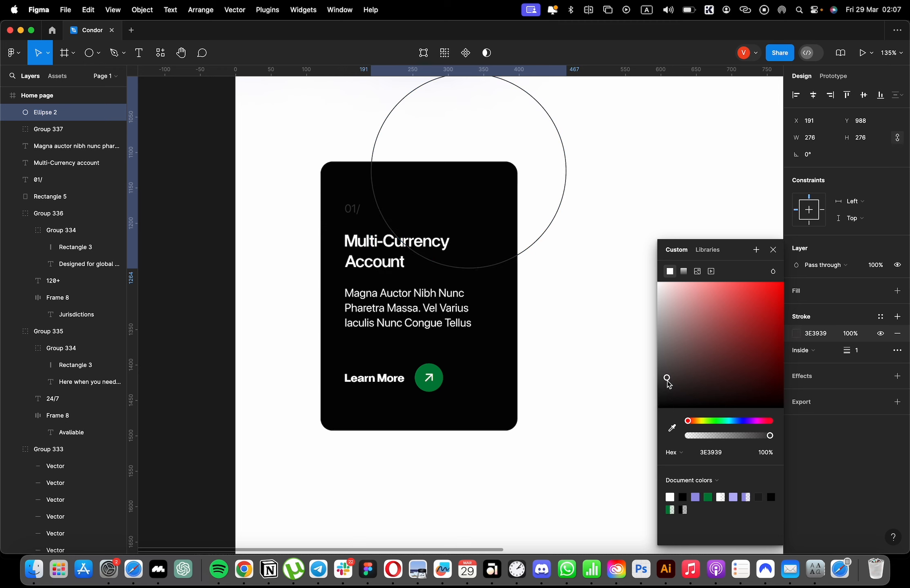
Cut the outlined circle from the page, ready for pasting elsewhere.
key(Delete)
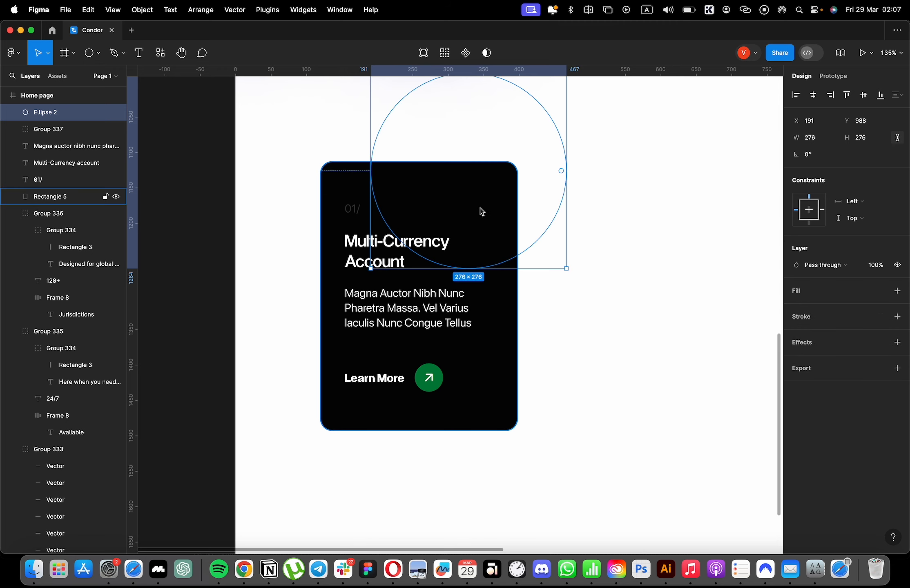
click(481, 209)
key(super+z)
key(Delete)
Wrap the black card rectangle in a frame with a corner radius of 17 and clipped content.
click(500, 252)
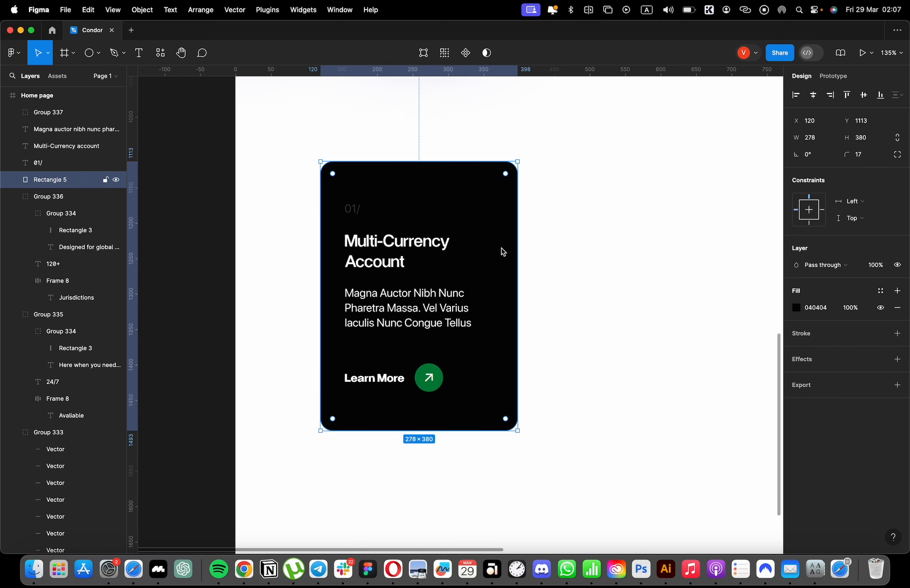
right_click(499, 221)
click(533, 352)
text(1)
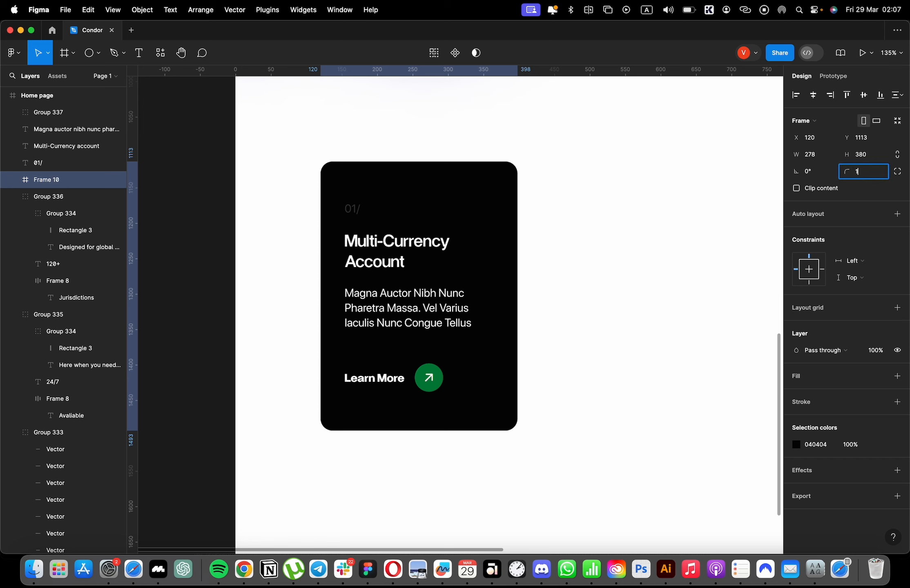
text(7)
key(Return)
click(832, 188)
Paste the circle into the card's frame and place it over the upper-right corner at about X 102, Y -145.
double_click(451, 226)
key(super+v)
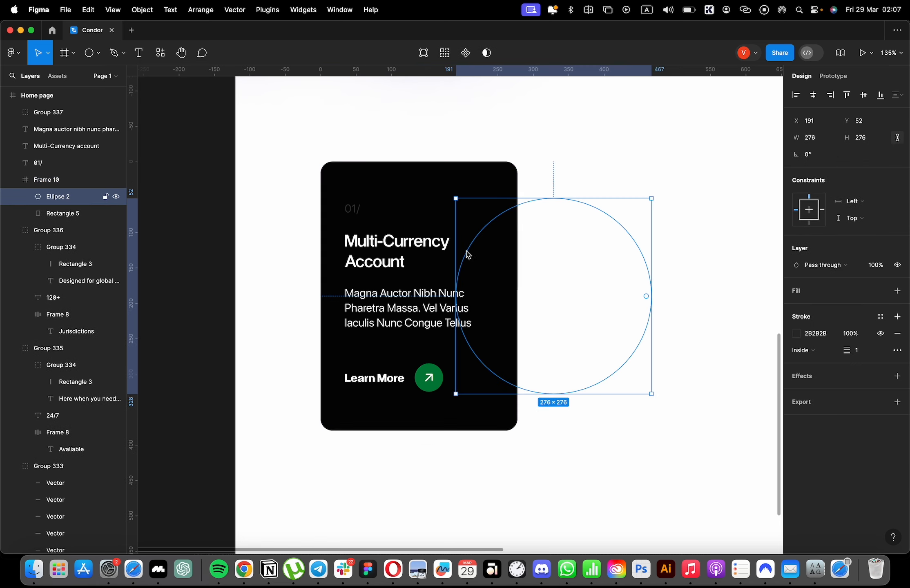
drag(513, 335, 459, 212)
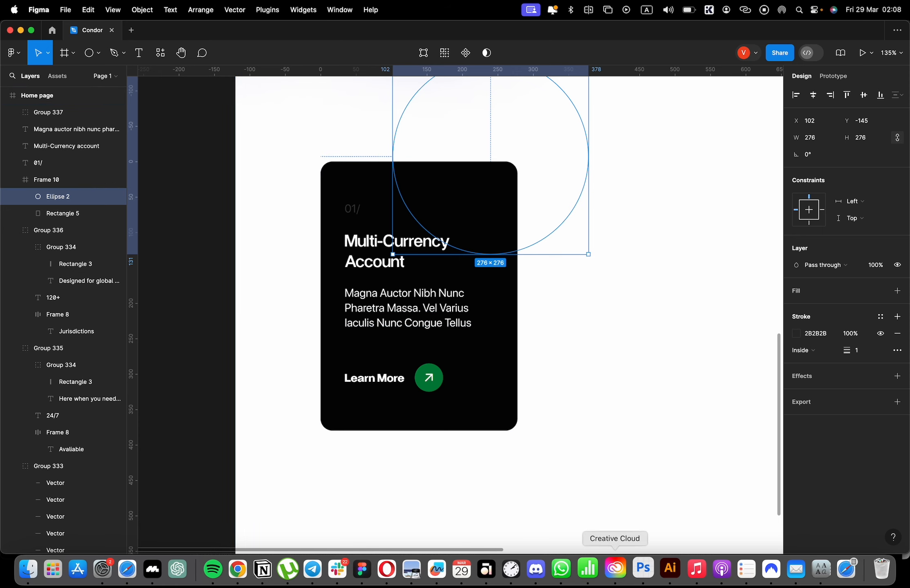
Copy the circle outline to the card's lower-right corner at about X 139, Y 286.
click(483, 173)
click(401, 188)
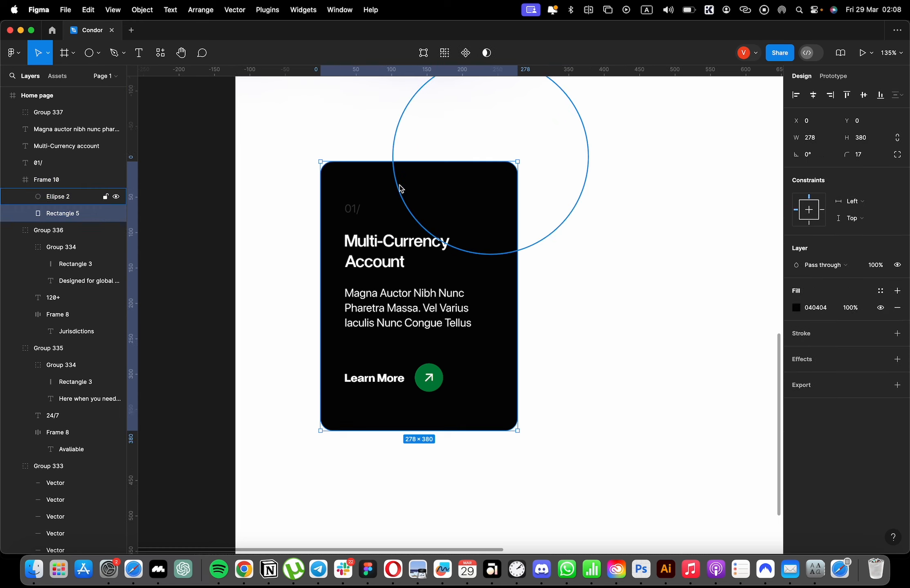
click(400, 186)
alt+drag(483, 152, 497, 404)
drag(491, 356, 504, 408)
key(super+d)
scroll(506, 405, up, 10)
key(super+z)
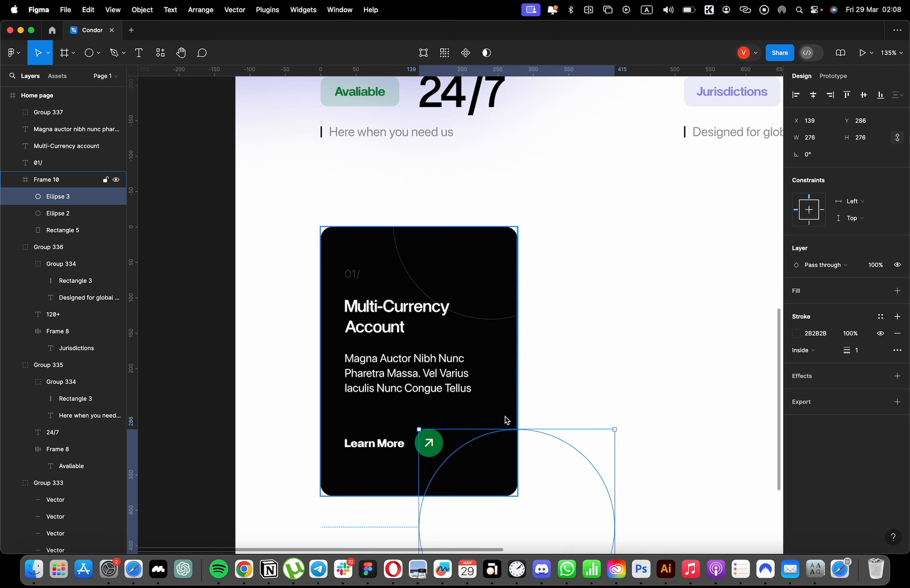
Add a third copy of the circle above the card rectangle and place it over the lower-left corner at about X -108, Y 227.
alt+drag(520, 450, 459, 413)
click(421, 442)
double_click(476, 436)
key(super+x)
super+click(348, 419)
key(super+v)
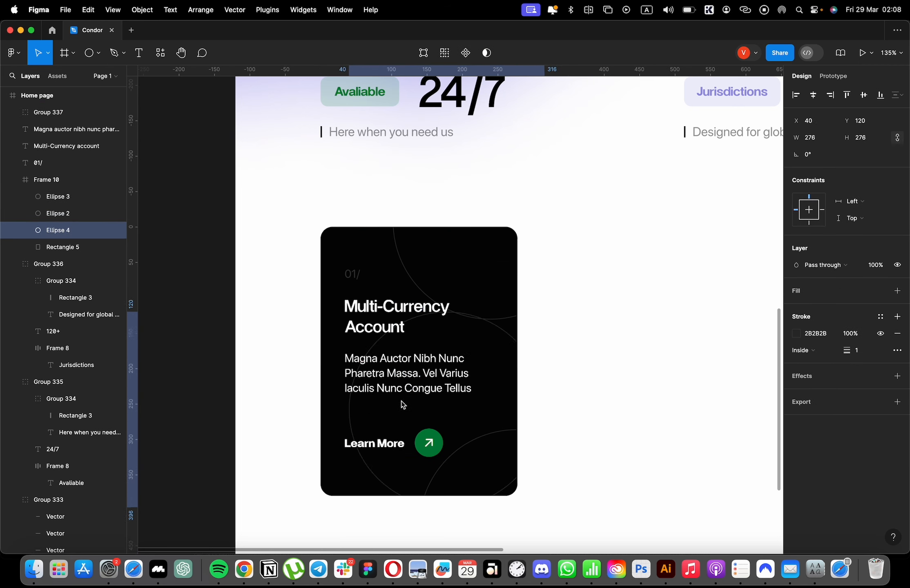
mouse_move(403, 405)
mouse_down()
mouse_move(411, 421)
mouse_move(395, 435)
mouse_move(404, 436)
mouse_up()
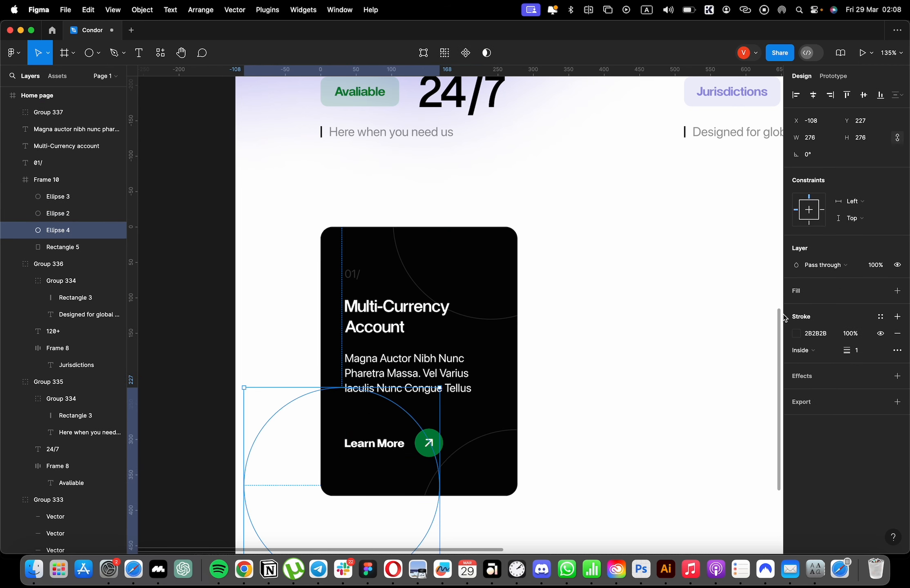
Give the lower-left circle a diagonal linear gradient stroke fading from 2B2B2B to 919191 at 0% opacity.
click(795, 333)
click(688, 276)
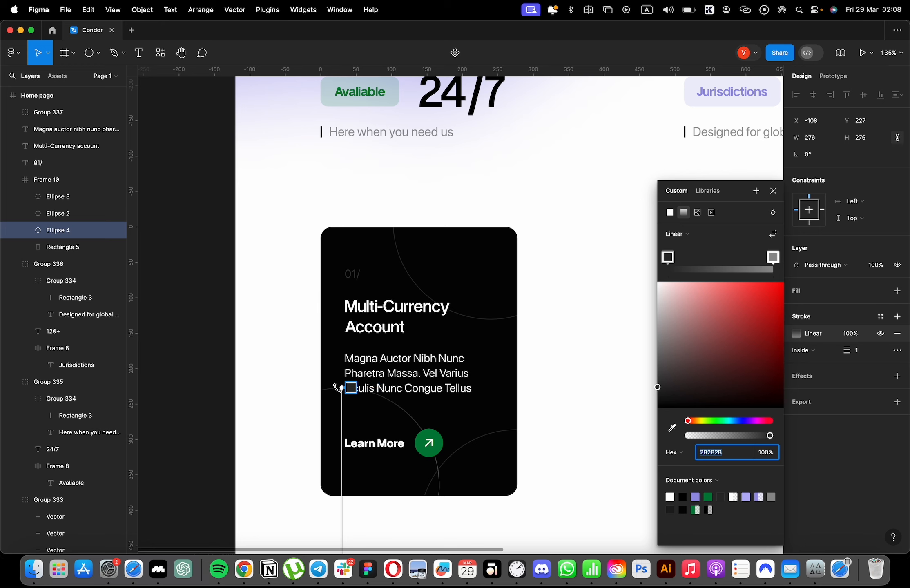
drag(440, 487, 430, 479)
scroll(399, 481, down, 5)
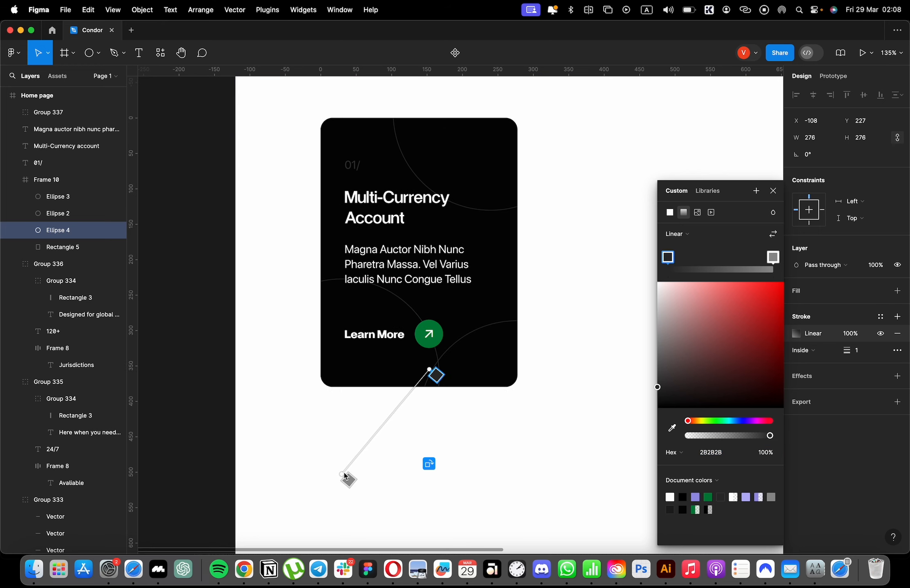
click(351, 474)
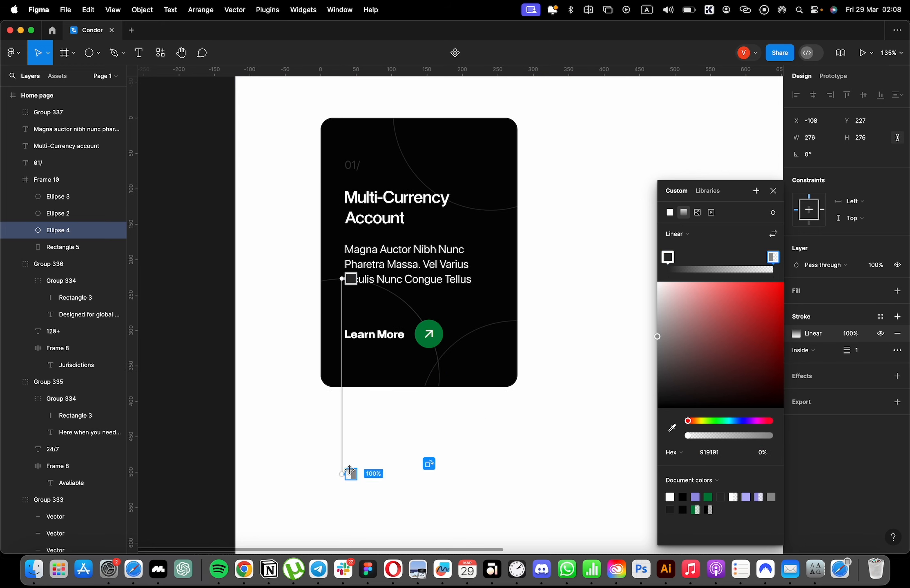
drag(350, 470, 434, 380)
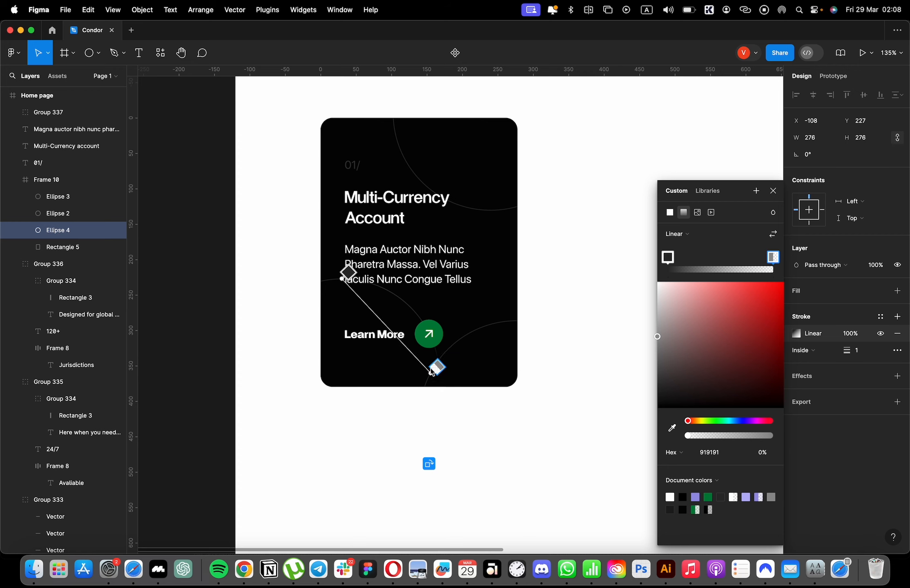
scroll(610, 302, down, 5)
super+click(602, 304)
scroll(606, 304, up, 5)
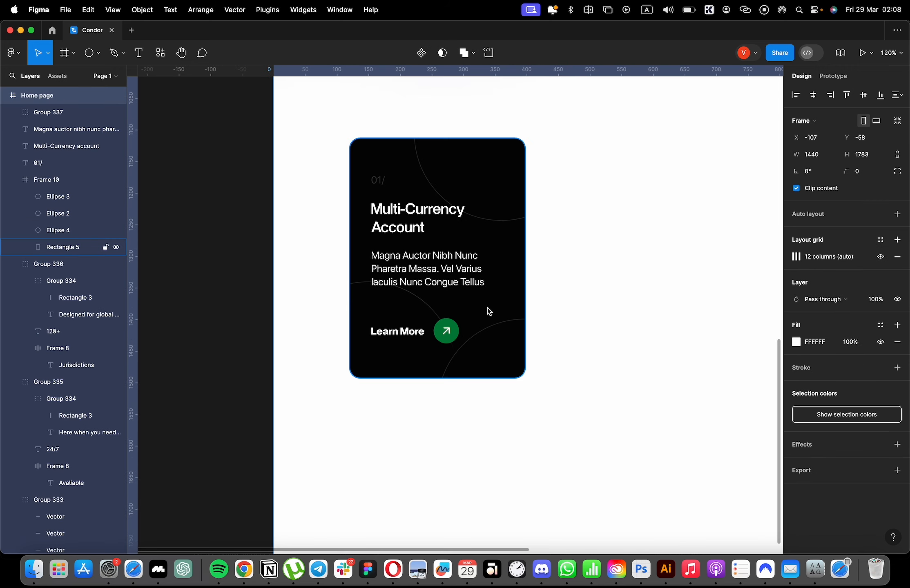
Move the card's number label, heading, paragraph and "Learn More" group together slightly left, to about X 150.
scroll(595, 279, up, 5)
click(439, 355)
shift+click(412, 307)
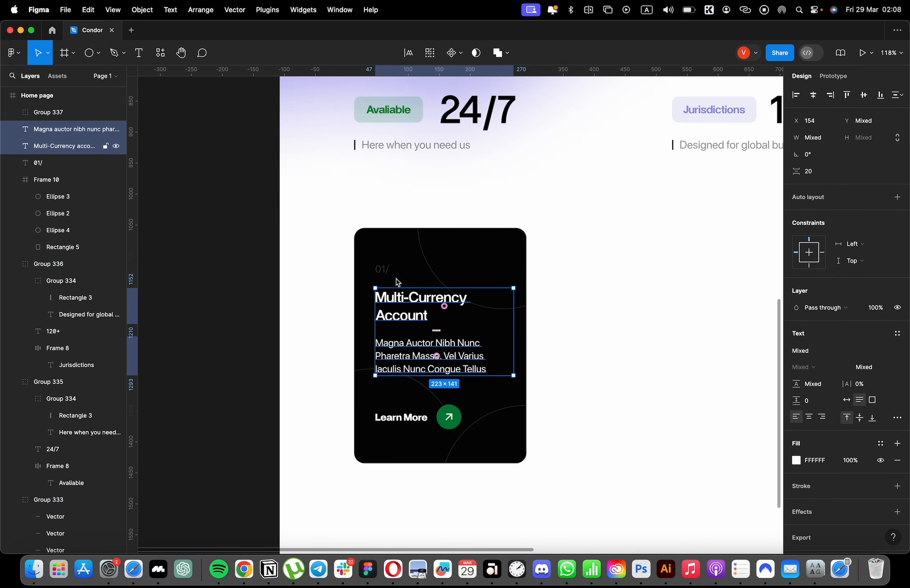
shift+click(383, 269)
shift+click(416, 418)
drag(443, 355, 435, 345)
drag(442, 350, 457, 348)
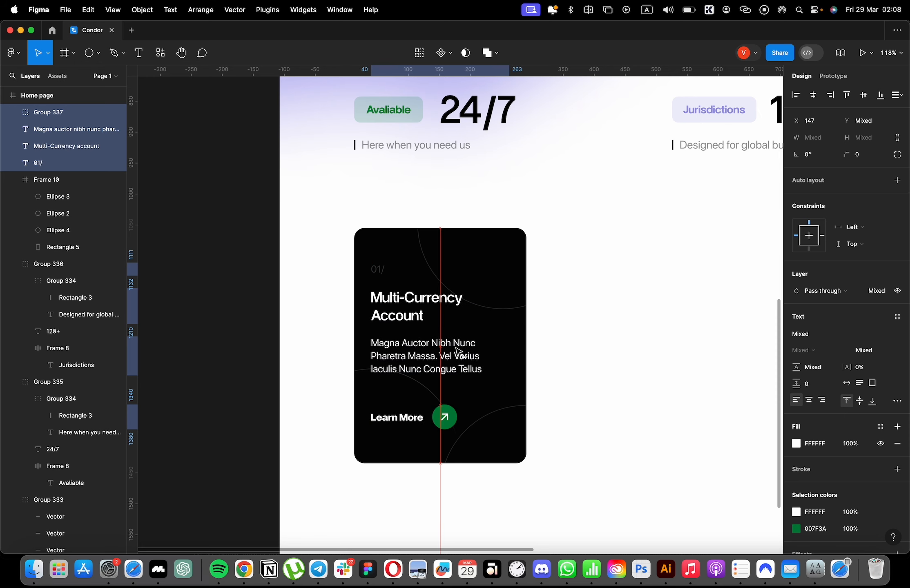
Group all of the feature card's elements and show the layout grid.
scroll(561, 321, down, 5)
drag(596, 257, 454, 398)
key(super+g)
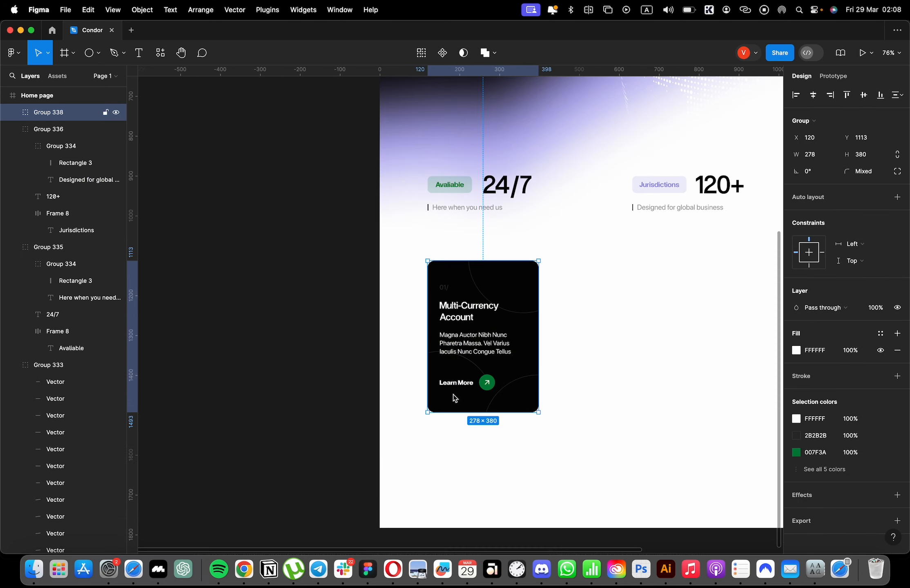
key(ctrl+g)
scroll(578, 299, up, 5)
scroll(578, 298, right, 4)
scroll(594, 331, down, 3)
key(super+d)
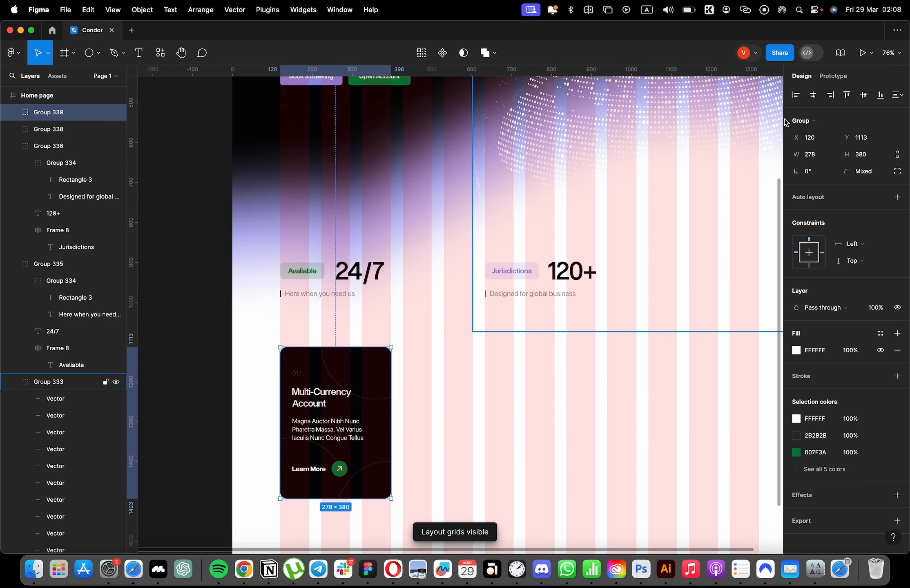
click(813, 97)
key(super+z)
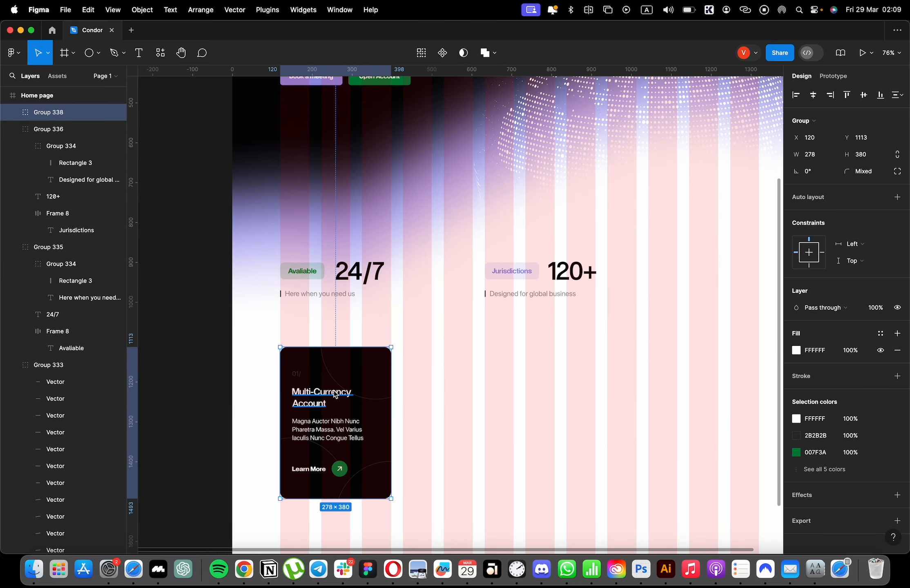
Duplicate the feature card three times at equal spacing to form a row of four, and hide the layout grid.
drag(330, 404, 460, 404)
key(super+d)
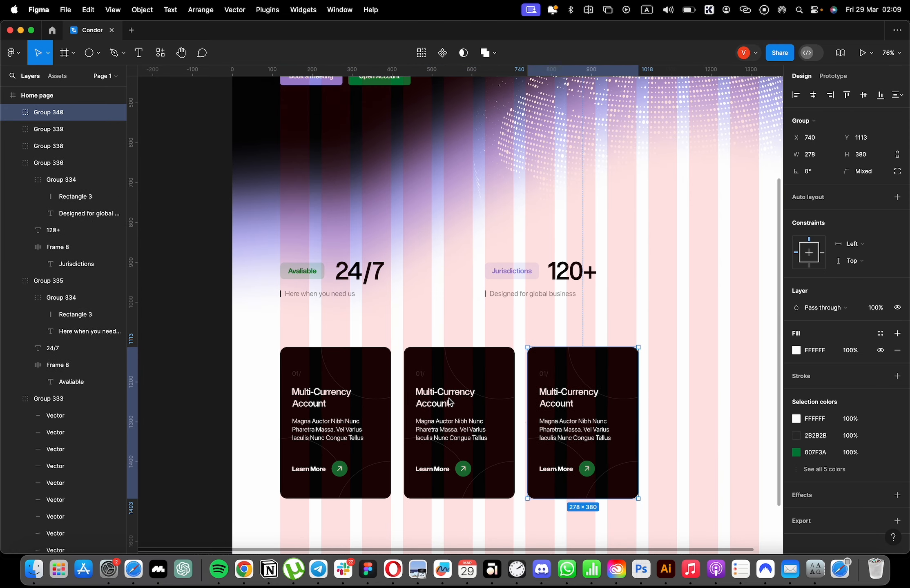
scroll(457, 400, right, 1)
key(super+d)
key(ctrl+g)
Try to select the matching headings and "Learn More" groups across all four cards.
super+click(345, 399)
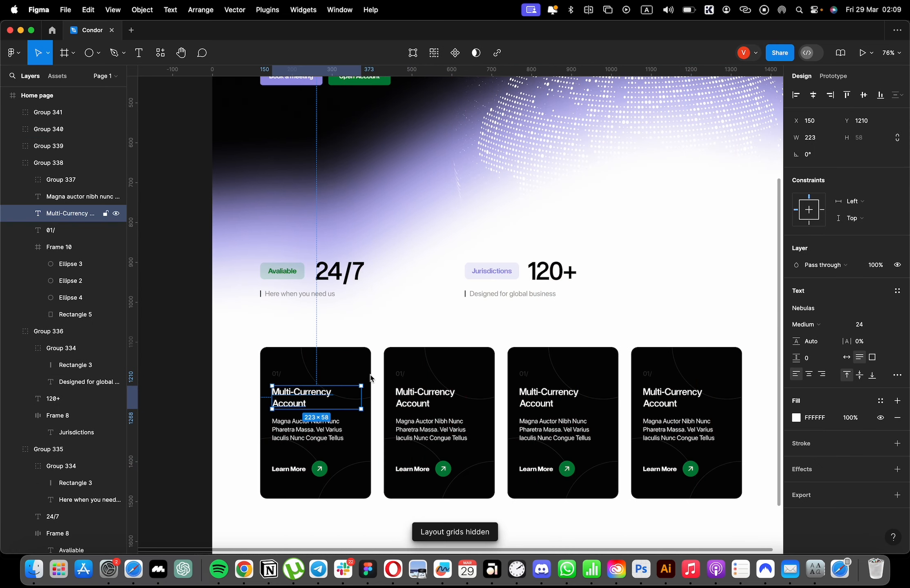
click(439, 57)
double_click(313, 392)
click(354, 406)
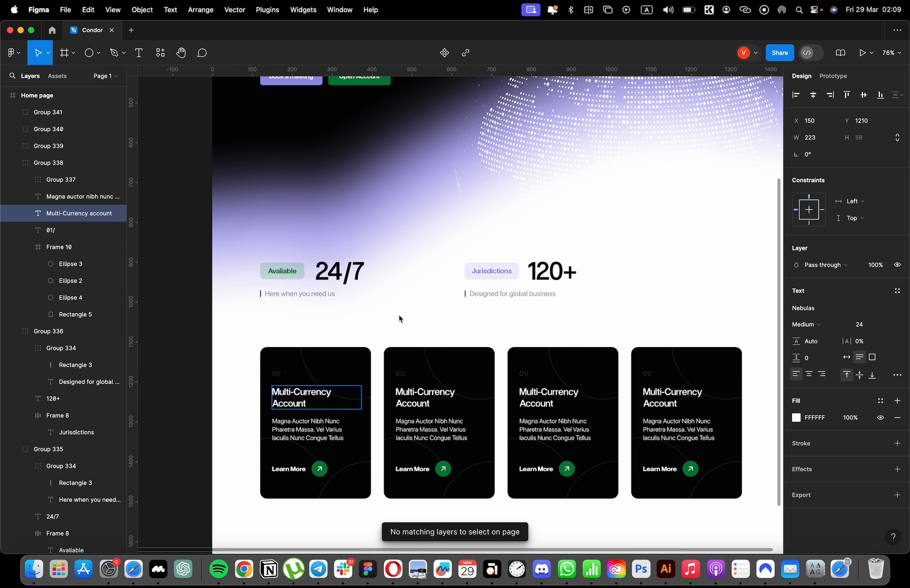
key(Escape)
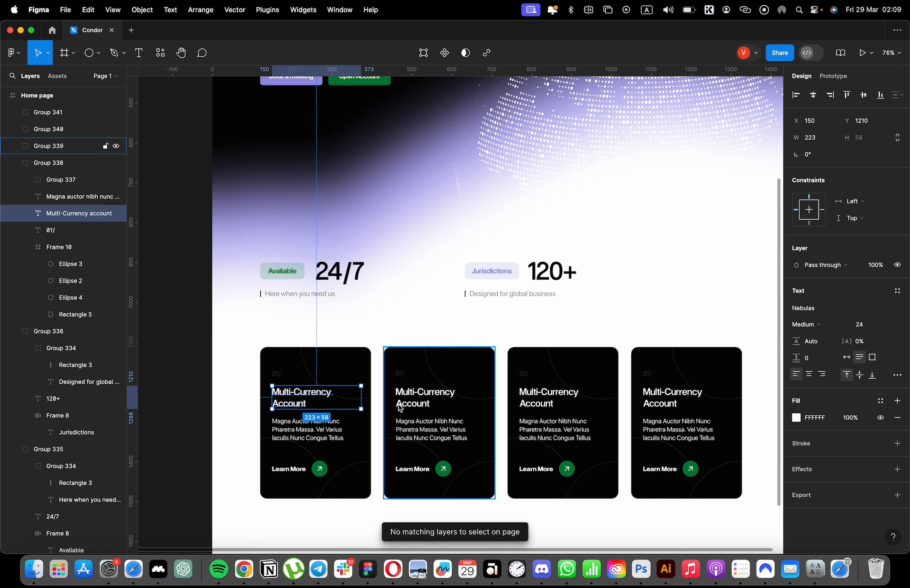
super+click(412, 397)
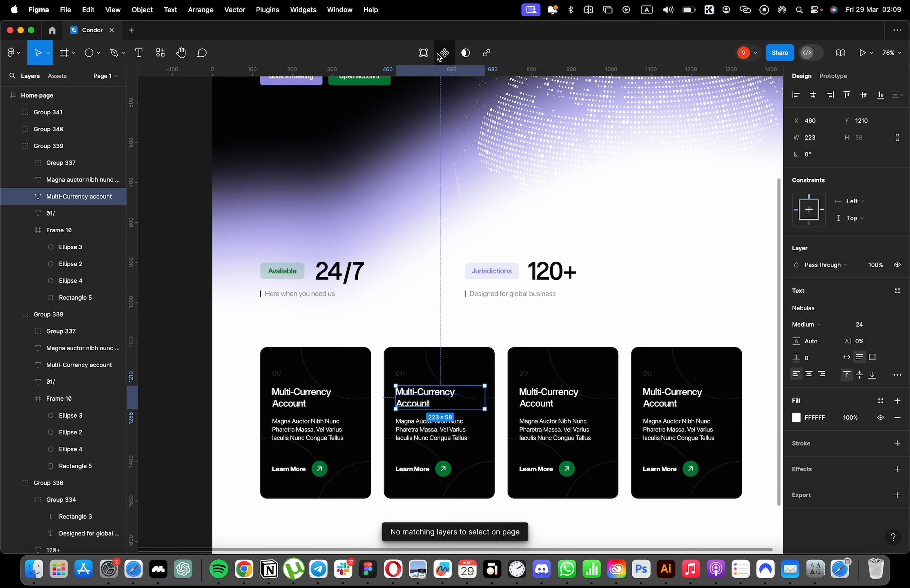
super+click(663, 471)
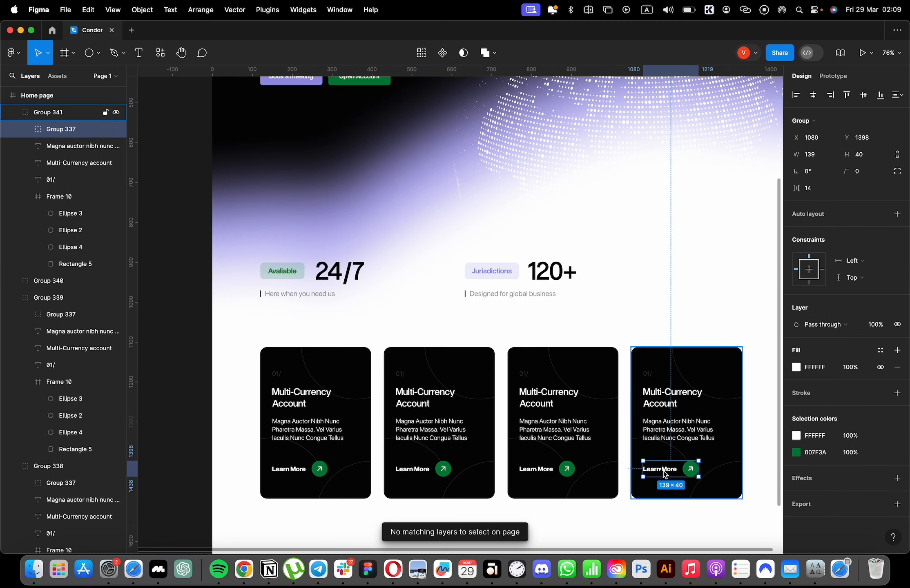
click(428, 55)
scroll(673, 368, down, 3)
click(730, 391)
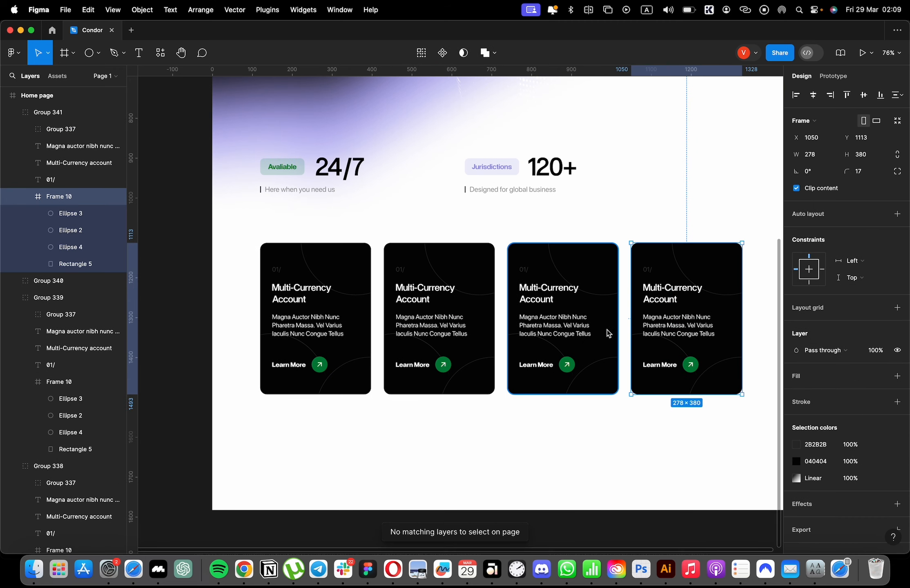
Change the second card's heading to "Global Payments" and narrow its text box to about 154 so it wraps onto two lines.
click(422, 294)
key(Return)
text(Global Payments)
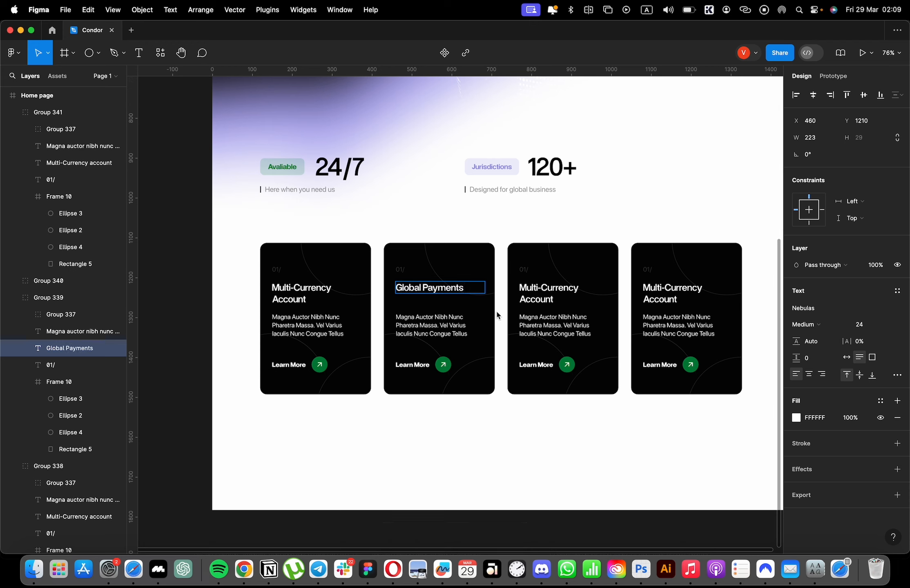
key(Escape)
drag(486, 288, 457, 290)
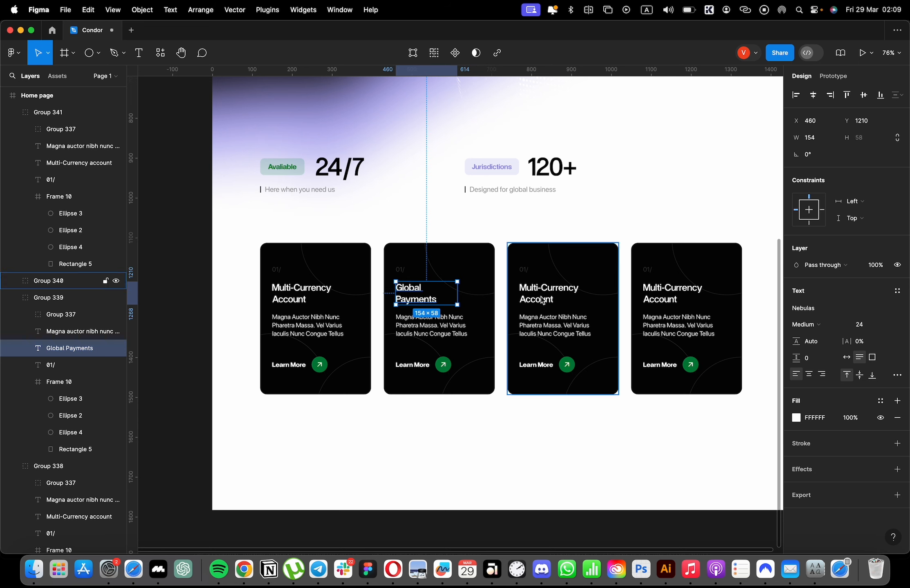
Change the third card's heading to "Foreign Exchange", split over two lines.
super+click(542, 299)
key(Return)
text(Foreign Exchange)
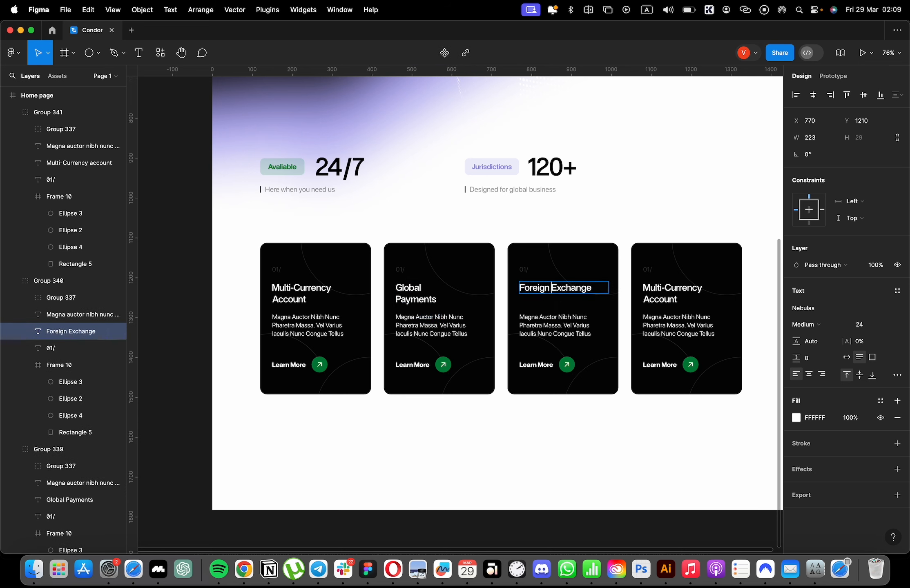
Change the fourth card's heading to "Digital Finance", split over two lines without an empty line between the words.
super+click(643, 297)
double_click(671, 298)
text(Digital)
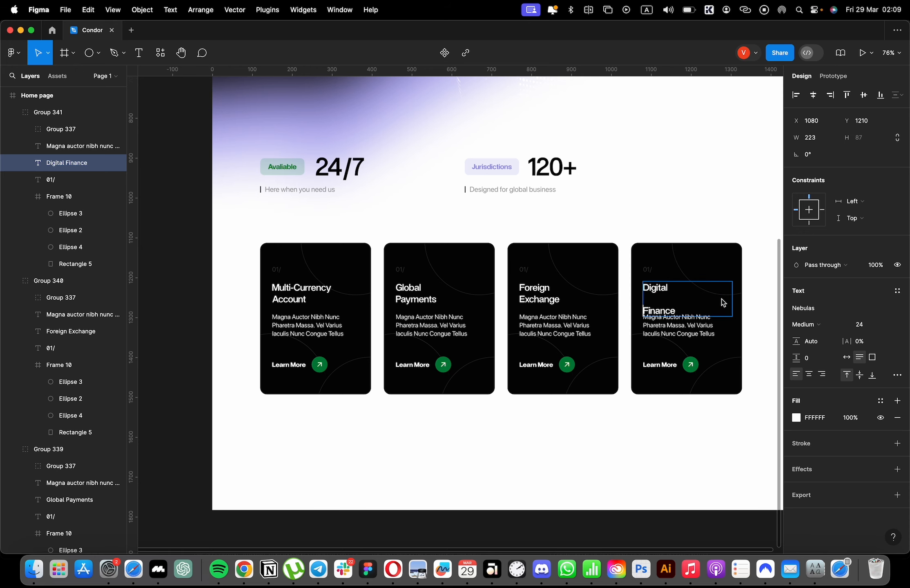
key(BackSpace)
click(707, 179)
Try to widen the black background rectangles of all four feature cards together.
scroll(650, 308, right, 2)
click(670, 341)
scroll(670, 341, up, 3)
scroll(673, 340, down, 1)
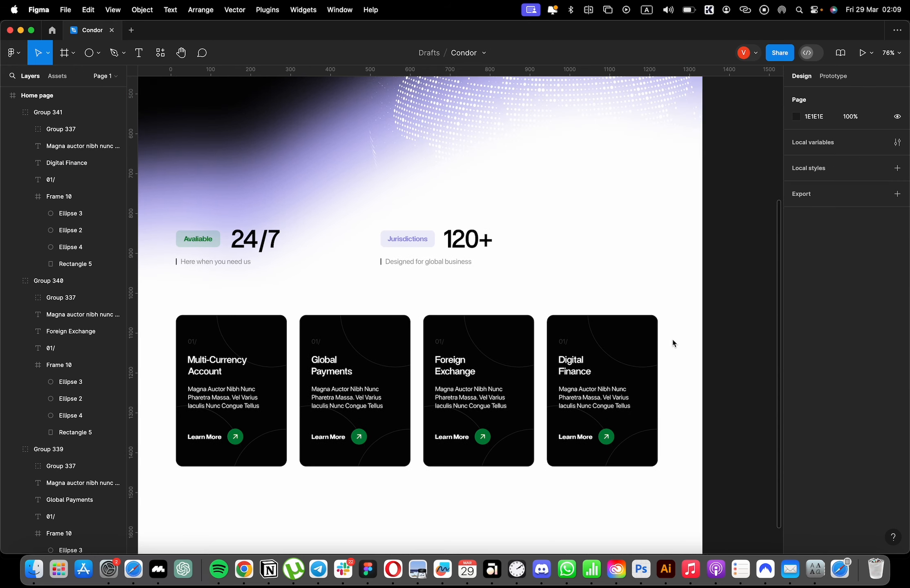
scroll(671, 338, down, 2)
click(325, 340)
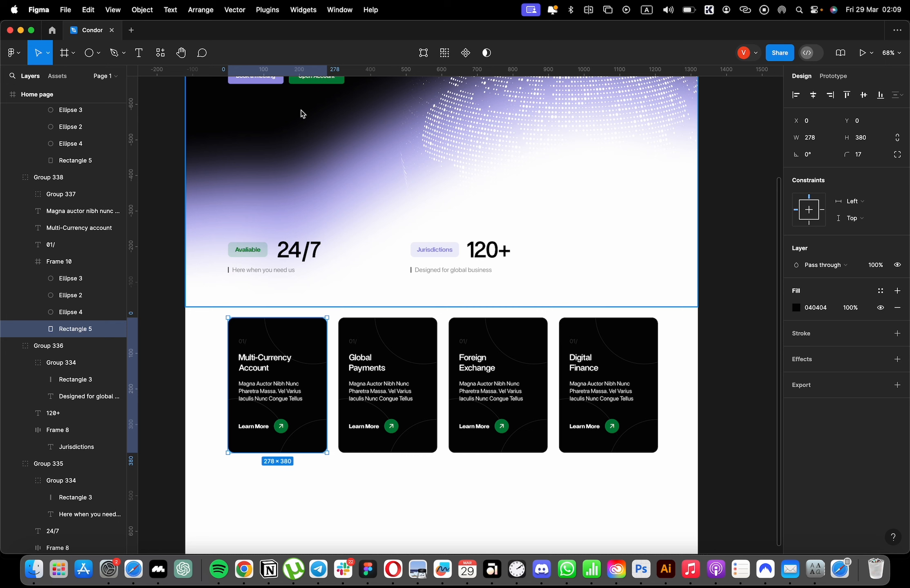
click(440, 58)
shift+super+click(394, 327)
shift+super+click(506, 328)
shift+super+click(602, 325)
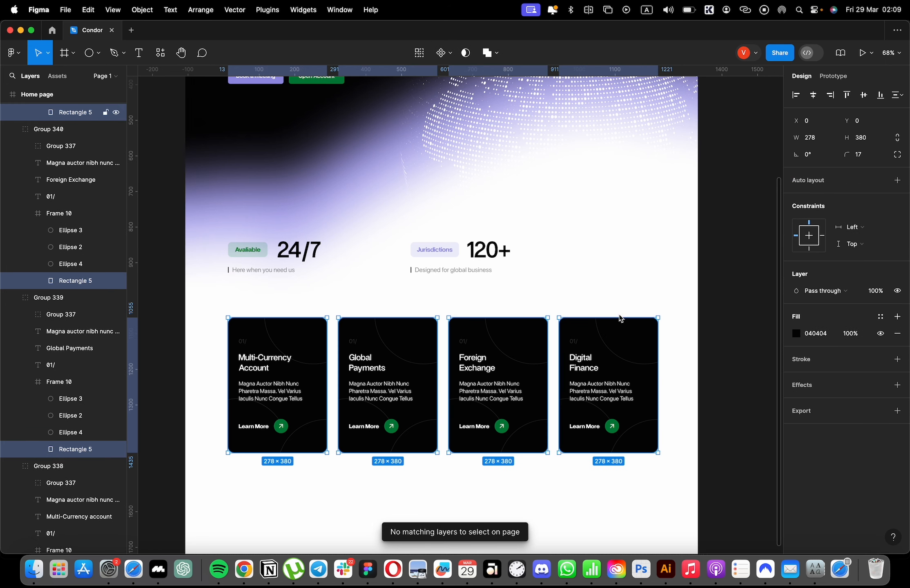
drag(796, 141, 810, 137)
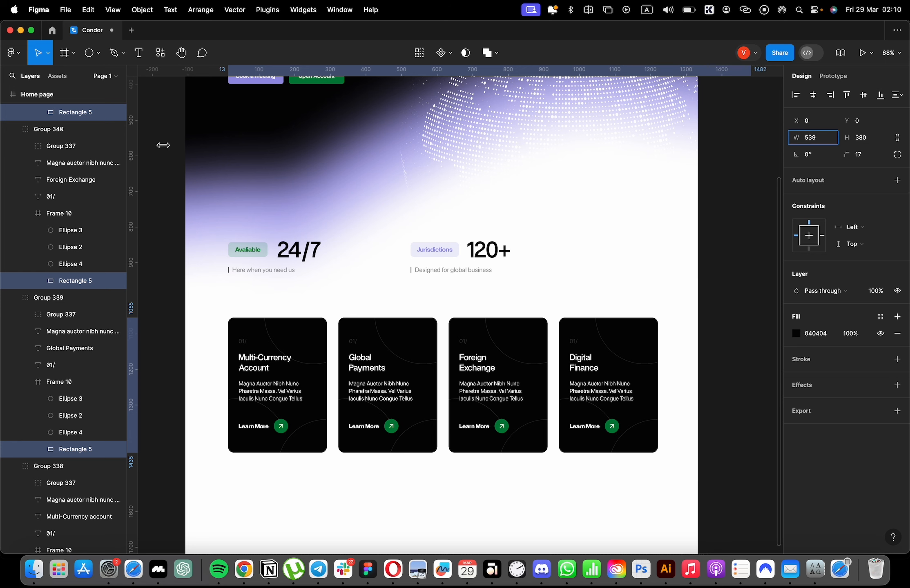
drag(163, 145, 721, 142)
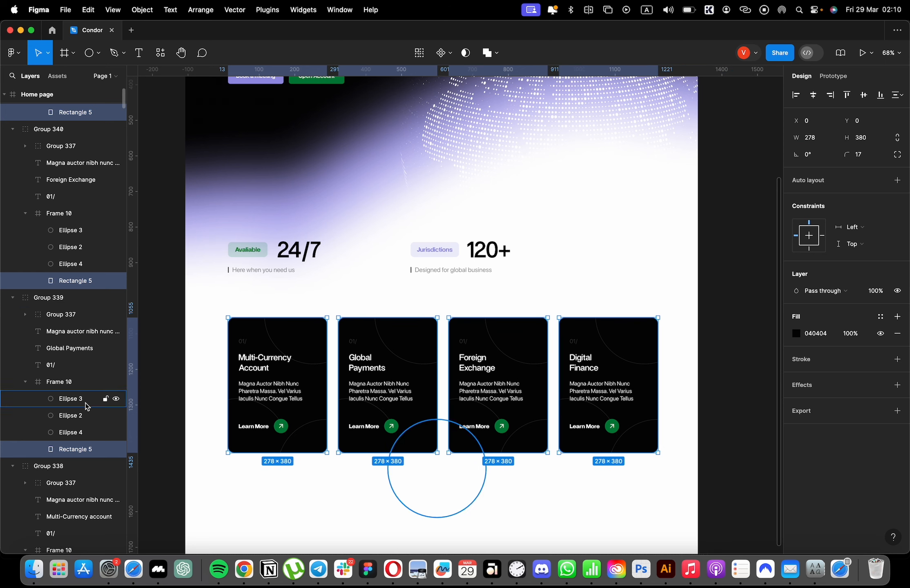
click(88, 384)
shift+click(302, 335)
shift+click(519, 346)
shift+click(609, 341)
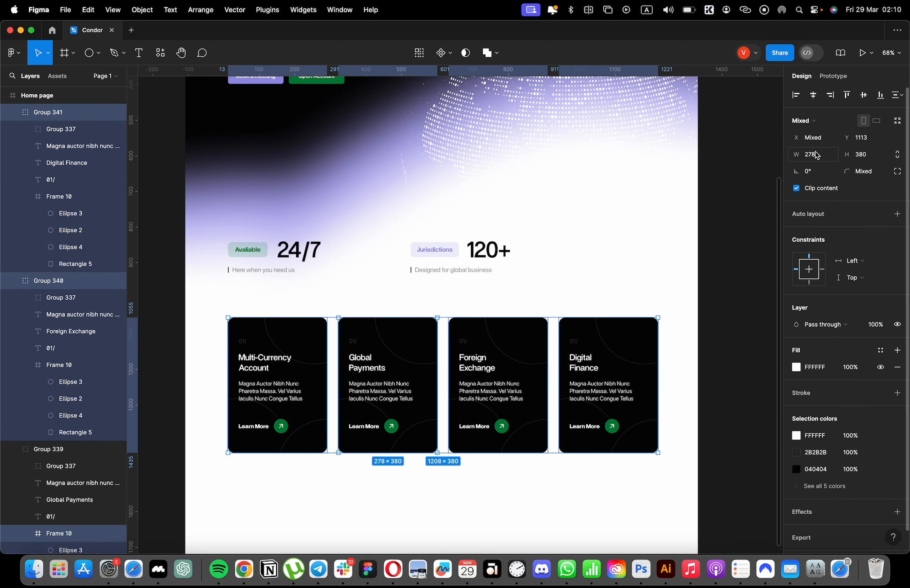
click(681, 358)
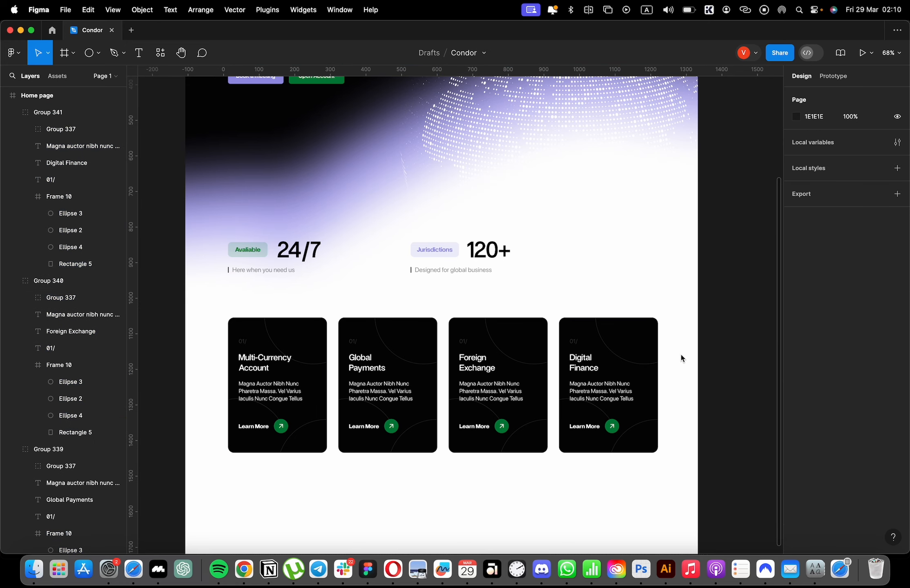
drag(702, 394, 402, 405)
Extend the home page frame downward to a height of about 3230.
scroll(453, 405, down, 5)
click(347, 170)
scroll(510, 391, down, 3)
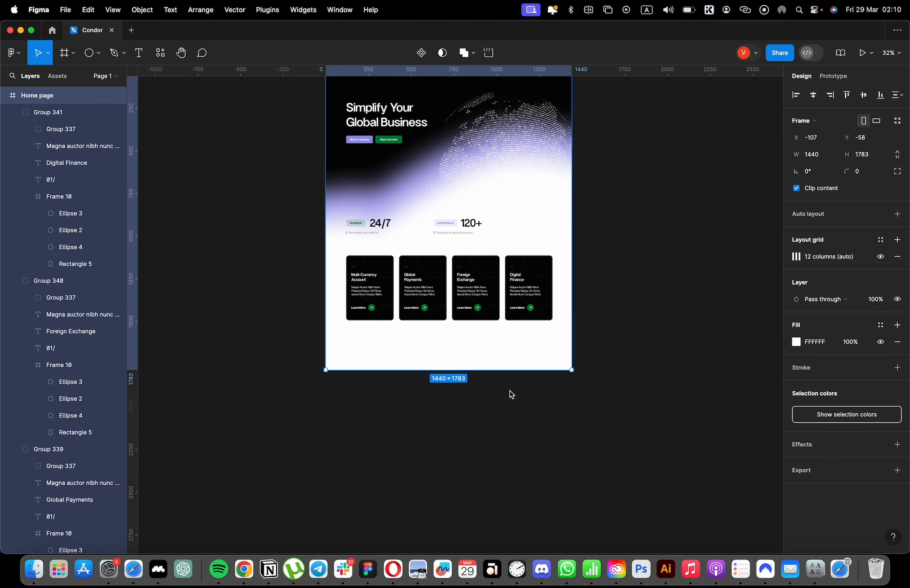
drag(503, 370, 492, 585)
scroll(437, 353, down, 1)
scroll(462, 246, up, 5)
scroll(524, 257, down, 8)
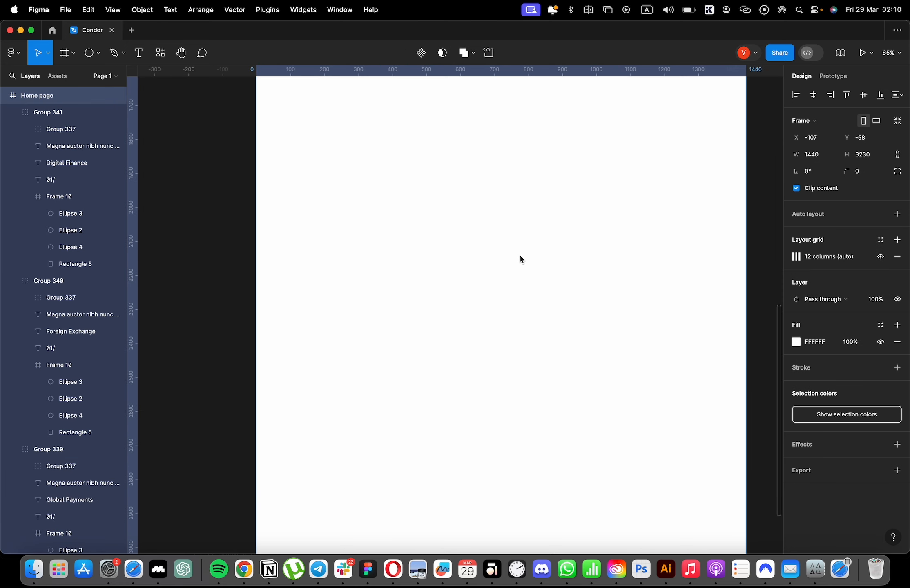
Duplicate the hero heading "Simplify Your Global Business" below the card row, left-aligned with the cards, and fill the copy with black 000000.
scroll(467, 217, up, 15)
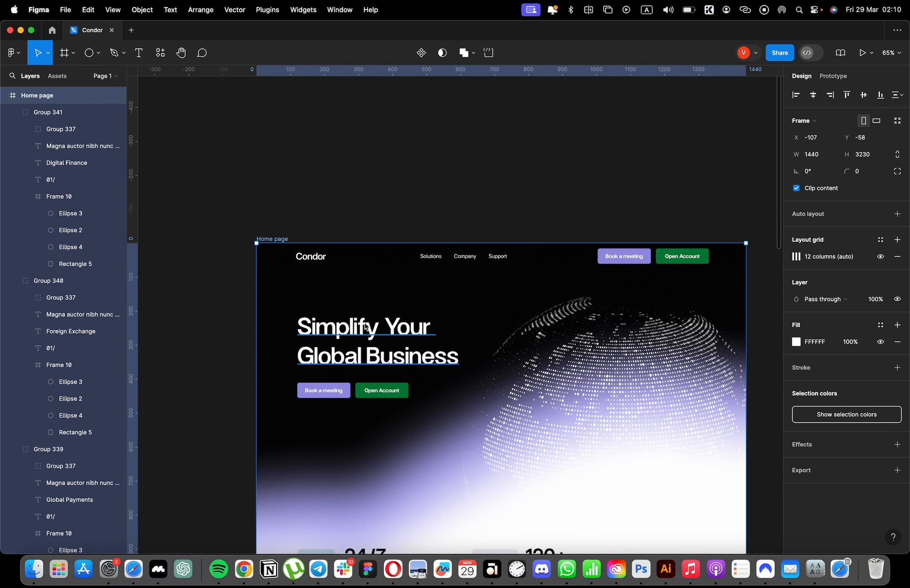
scroll(367, 322, down, 4)
scroll(366, 203, down, 5)
super+click(369, 191)
drag(369, 191, 380, 426)
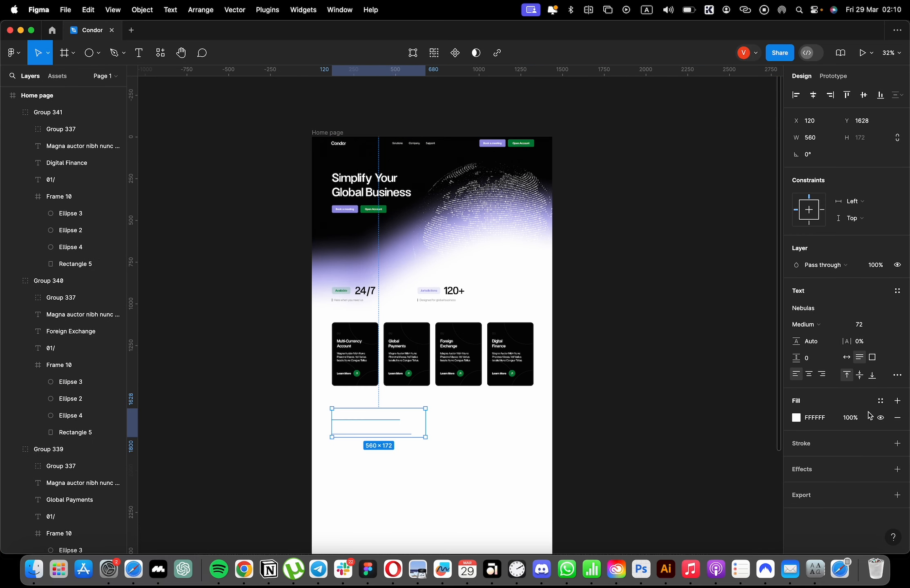
click(797, 418)
drag(727, 375, 652, 412)
scroll(429, 475, up, 3)
Replace the duplicated heading's text with "Simple and flexible solutions".
double_click(363, 395)
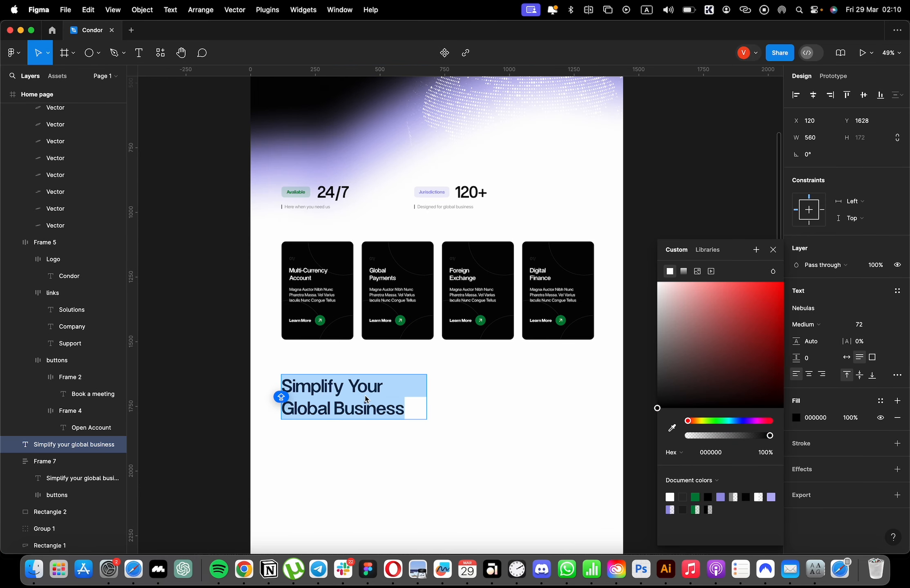
text(S)
key(super+z)
text(S)
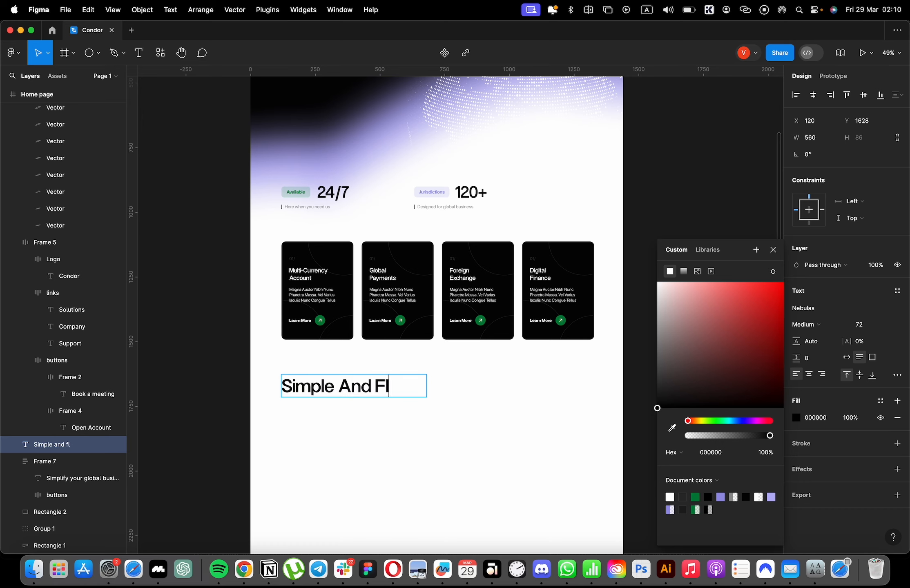
text(imple and flexible Solutions)
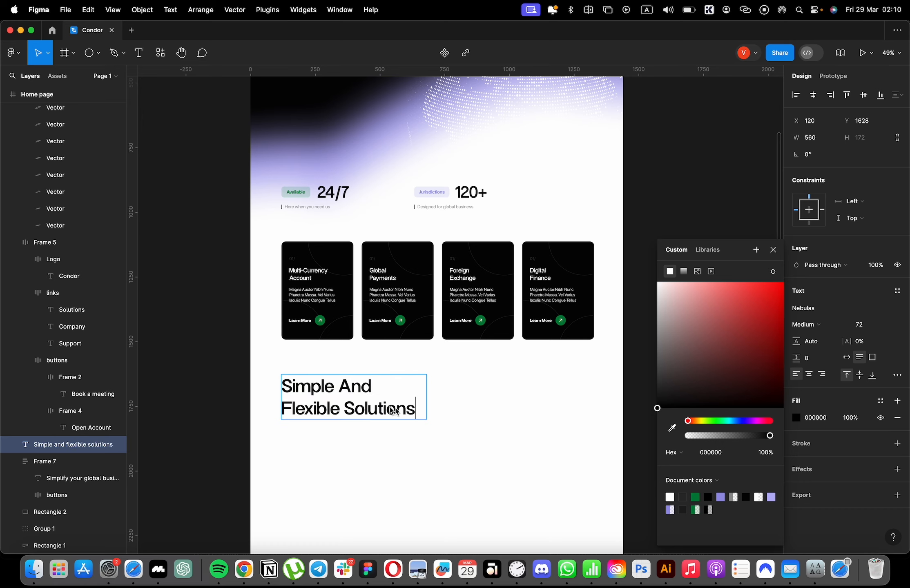
click(521, 416)
Duplicate the "Here when you need us" caption beside the new heading and paste the copied contact-us text over its wording.
scroll(449, 409, up, 5)
scroll(395, 410, down, 1)
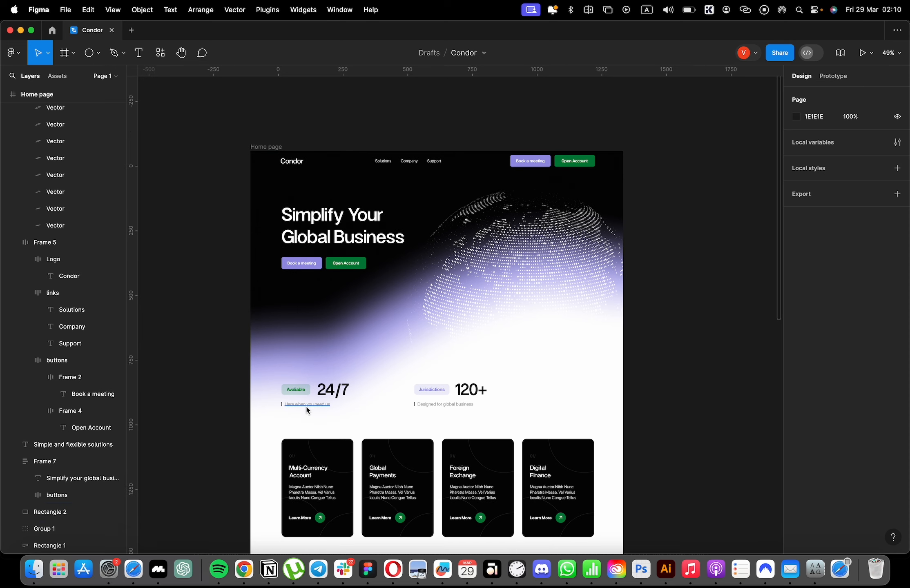
drag(307, 405, 493, 568)
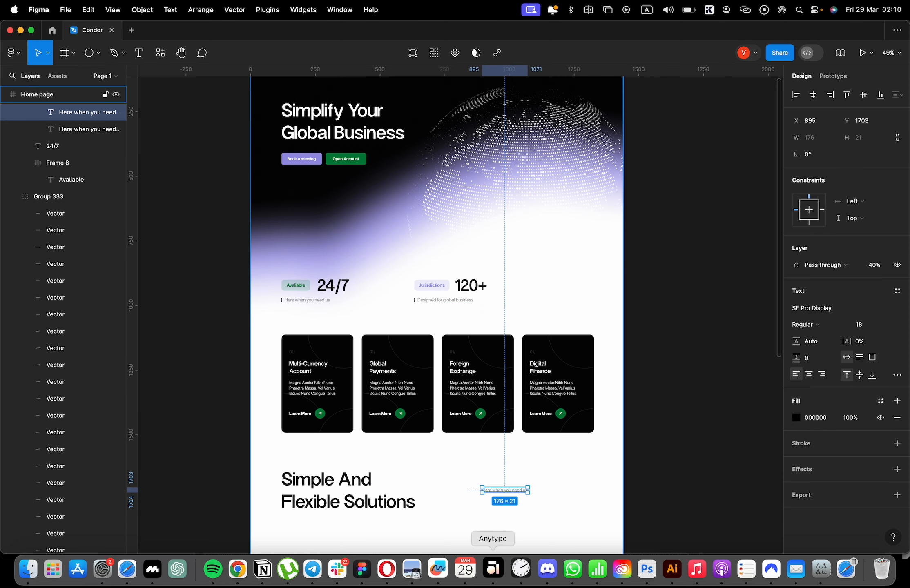
click(493, 568)
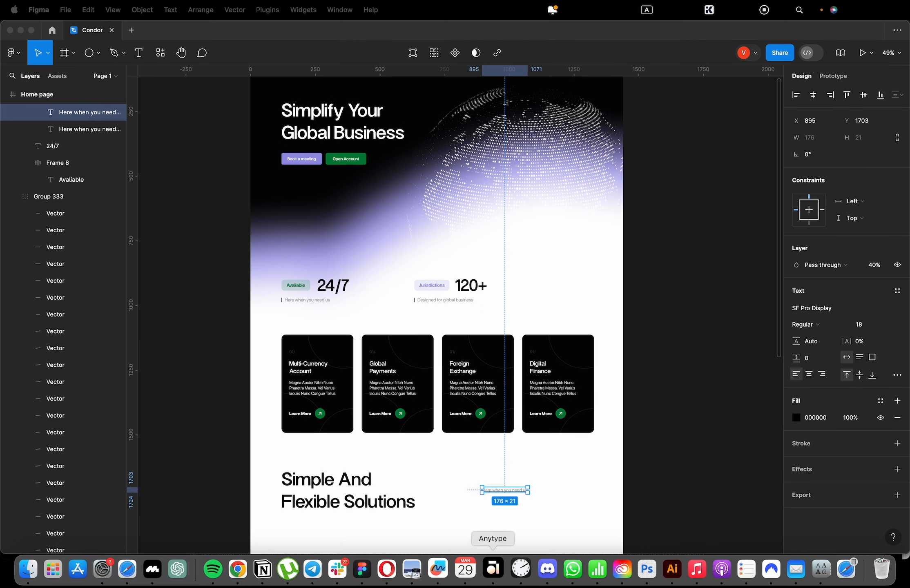
click(508, 490)
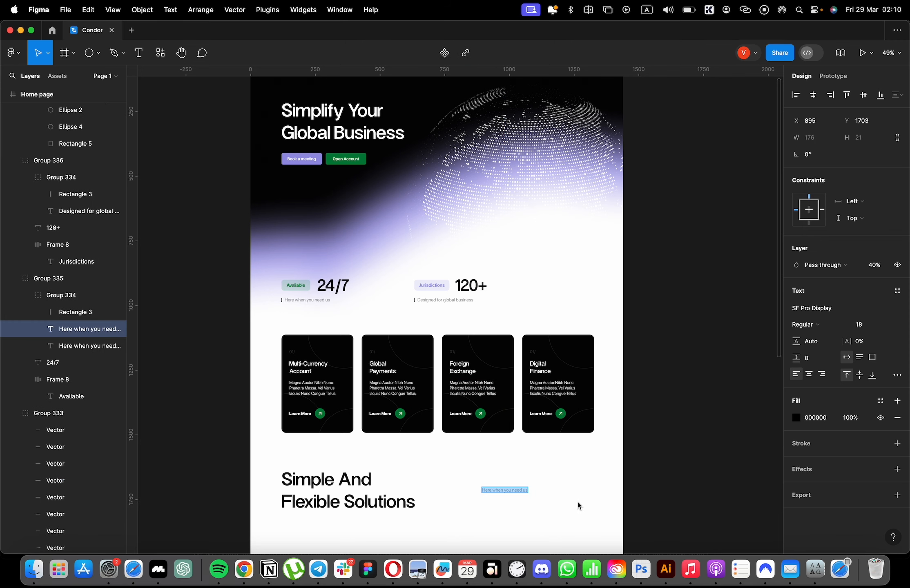
text(Have something in mind that isn’t listed on our site? Contact us today for a confidential discussion.)
scroll(538, 507, up, 5)
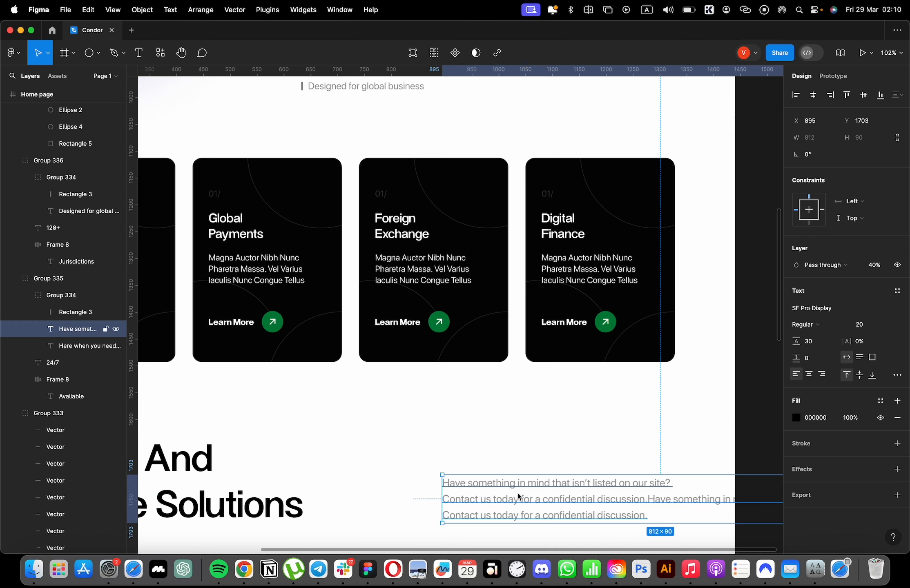
scroll(543, 450, down, 2)
Replace the text beside the new heading with the cards' paragraph "Magna auctor nibh nunc pharetra massa. Vel varius iaculis nunc congue tellus".
click(469, 291)
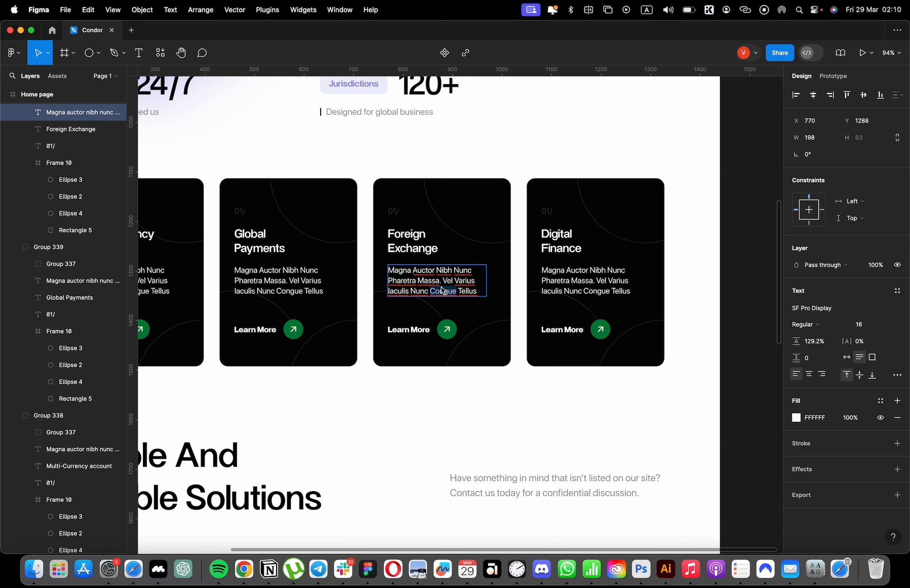
key(super+c)
click(532, 489)
key(super+v)
click(744, 483)
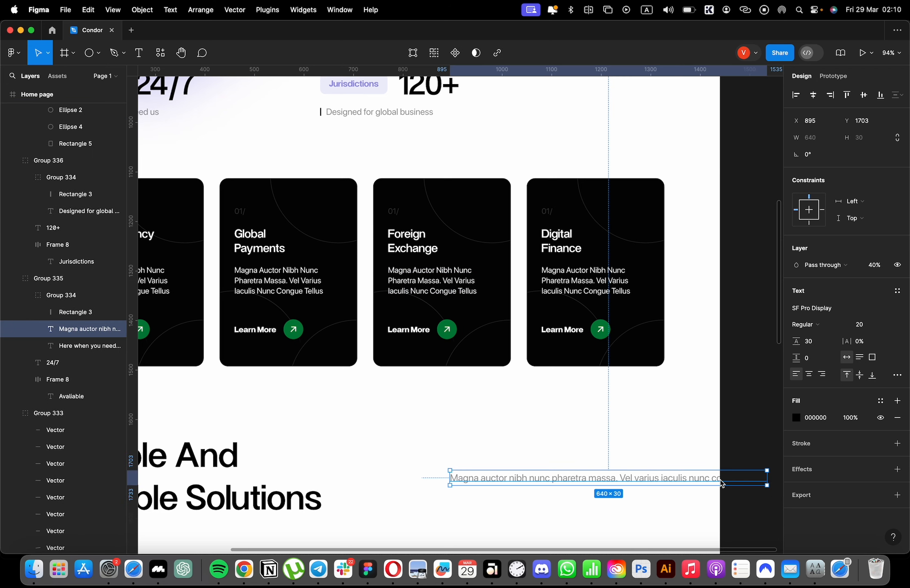
Narrow the paragraph's text box to about 362 so it wraps onto two lines, and set its opacity to 100%.
drag(767, 478, 629, 480)
key(0)
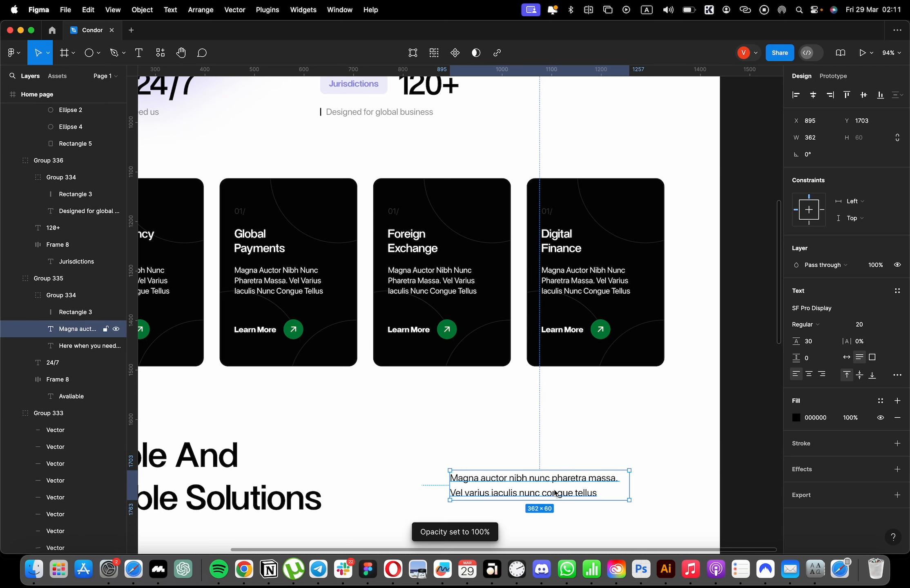
Copy the hero's "Book a meeting" and "Open Account" button pair and paste it into the new section.
scroll(532, 220, up, 5)
scroll(531, 221, down, 3)
double_click(319, 199)
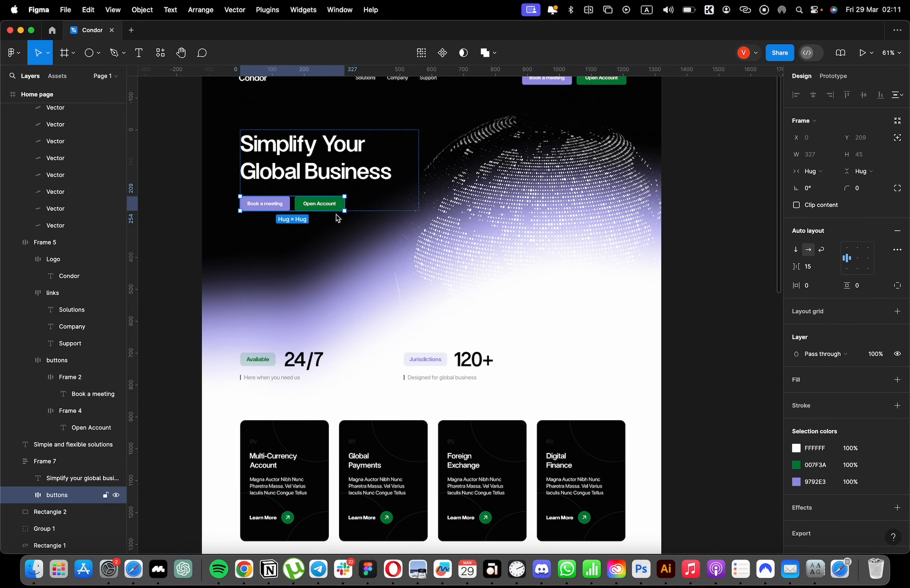
key(super+c)
scroll(533, 388, down, 10)
scroll(536, 309, up, 5)
click(540, 225)
key(super+v)
key(f)
drag(411, 307, 499, 194)
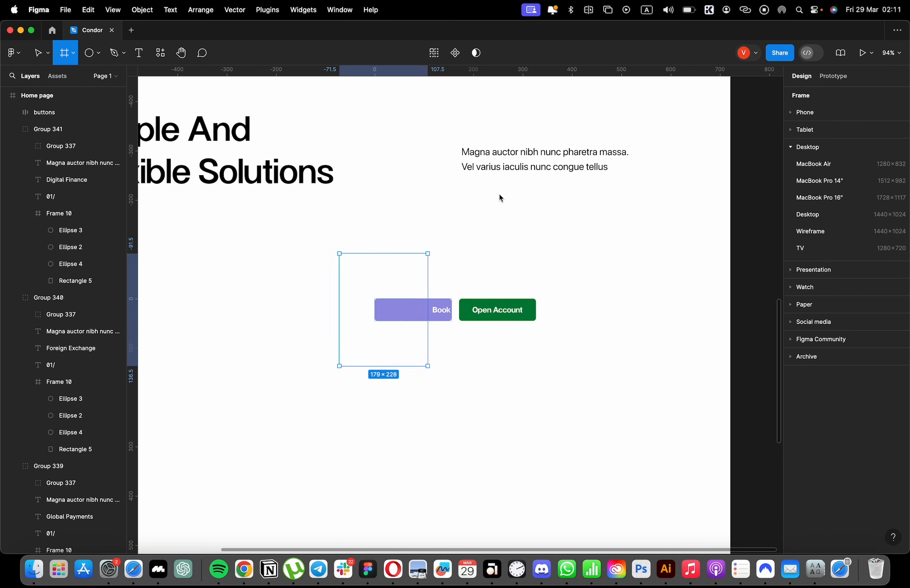
key(super+z)
Place the button pair under the paragraph and group the two, aligned with the last columns of the layout grid at X 974.
mouse_move(412, 314)
mouse_down()
mouse_move(499, 198)
mouse_move(463, 173)
mouse_move(435, 172)
mouse_move(551, 182)
mouse_up()
scroll(500, 197, down, 5)
shift+click(516, 175)
shift+super+click(518, 178)
key(super+g)
key(ctrl+g)
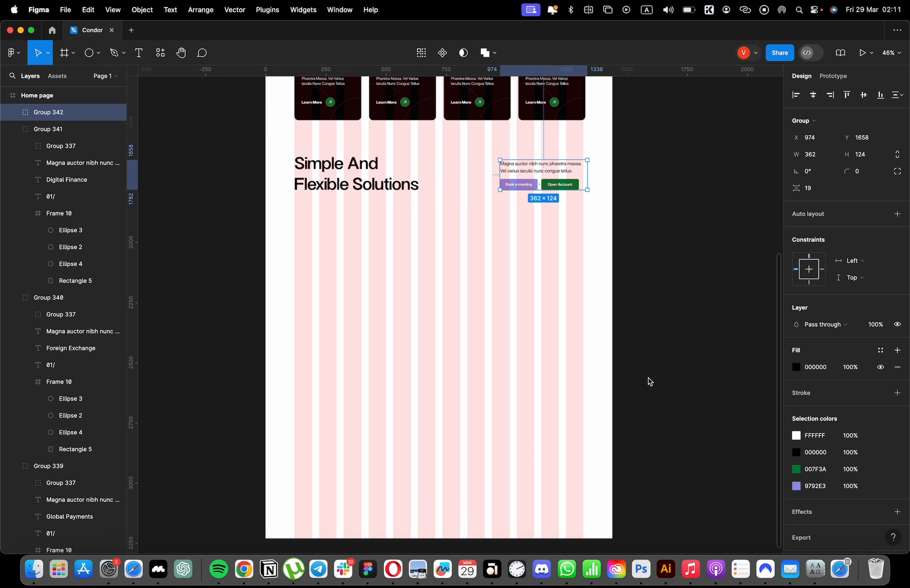
Deselect the paragraph and button group and hide the layout grid.
click(617, 569)
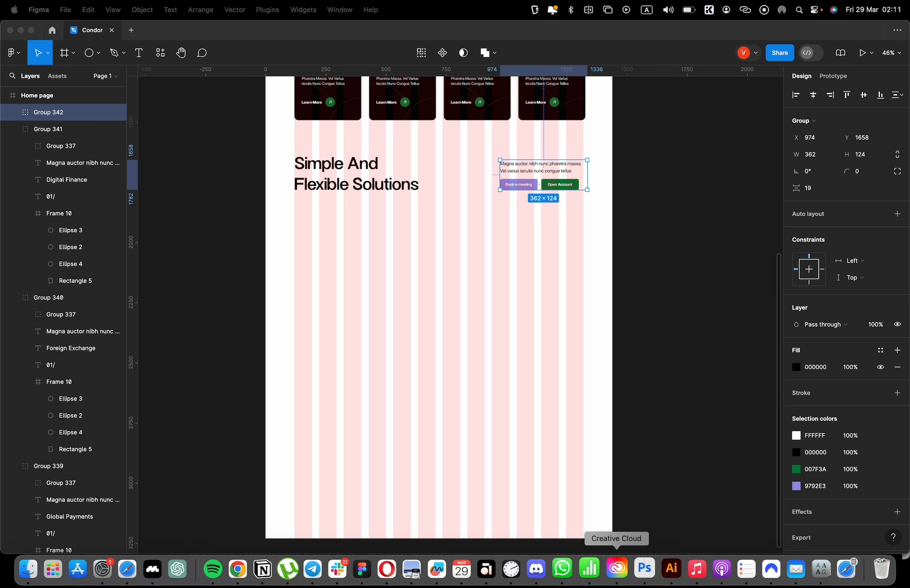
click(628, 265)
key(ctrl+g)
scroll(627, 309, up, 8)
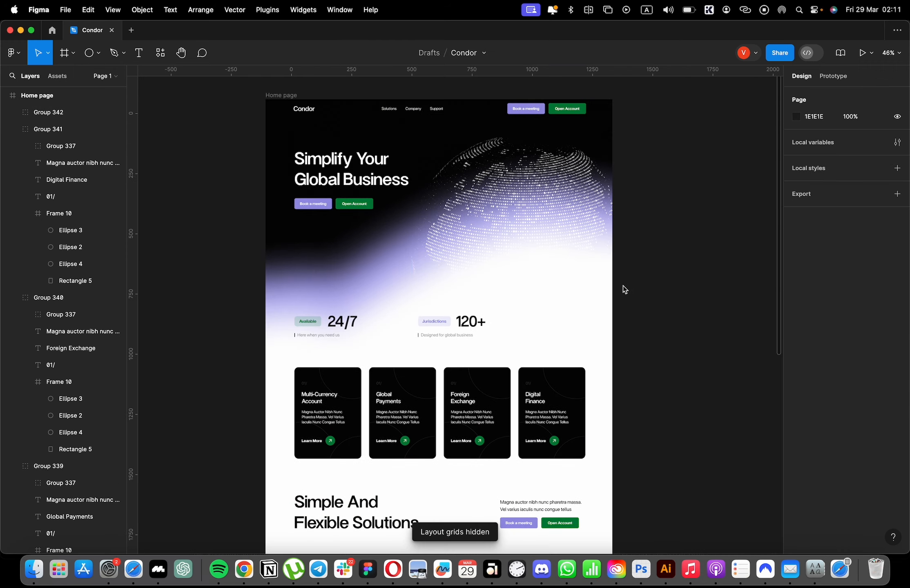
Draw a rectangle of about 1196 × 596 below the "Simple And Flexible Solutions" heading, spanning all columns of the layout grid.
scroll(697, 271, down, 5)
click(98, 53)
click(82, 77)
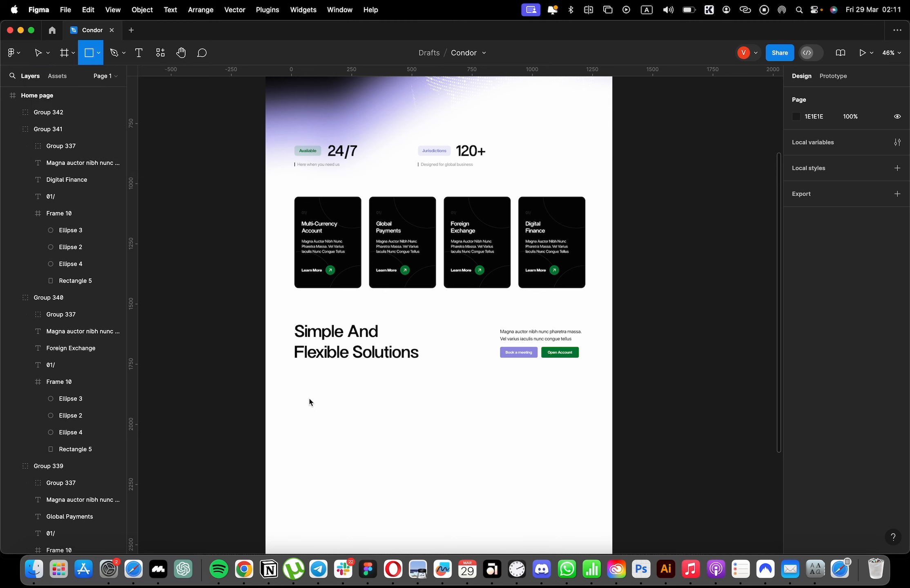
click(303, 391)
key(ctrl+g)
drag(306, 395, 305, 395)
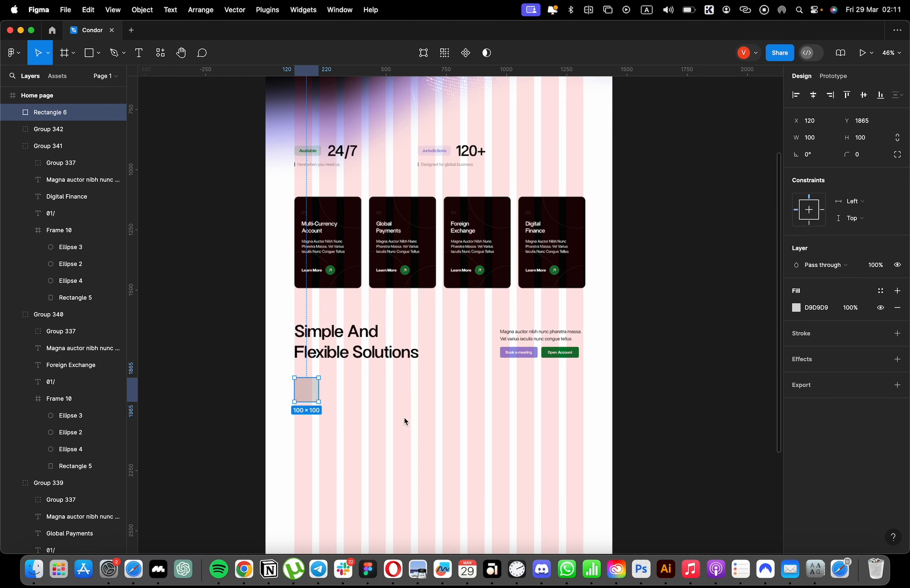
drag(321, 390, 566, 527)
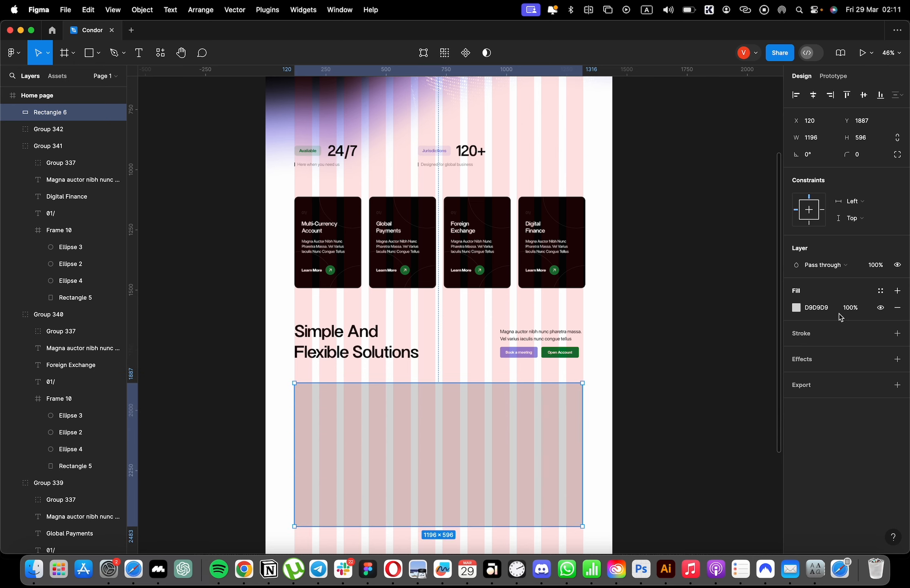
Set the large grey rectangle's corner radius to 20.
key(ctrl+g)
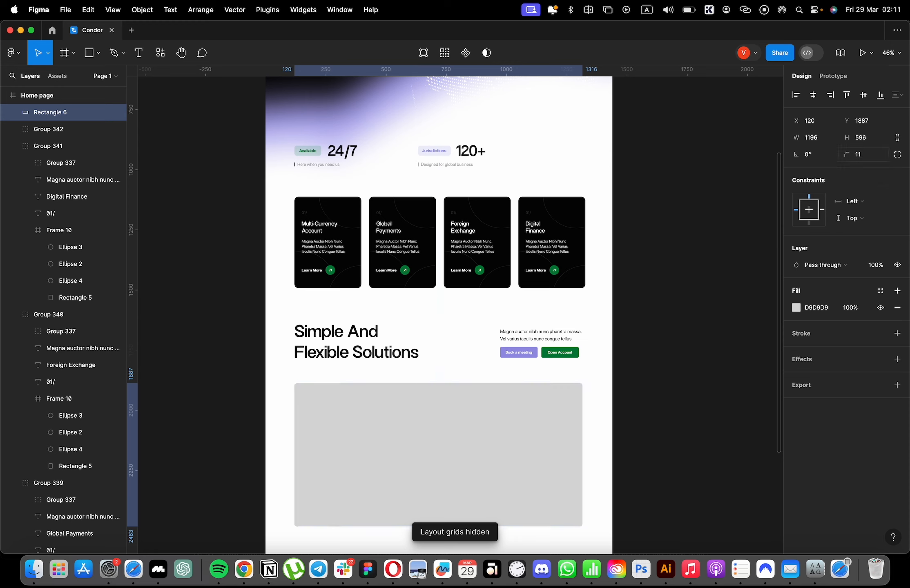
text(11)
key(Return)
key(Return)
key(ctrl+g)
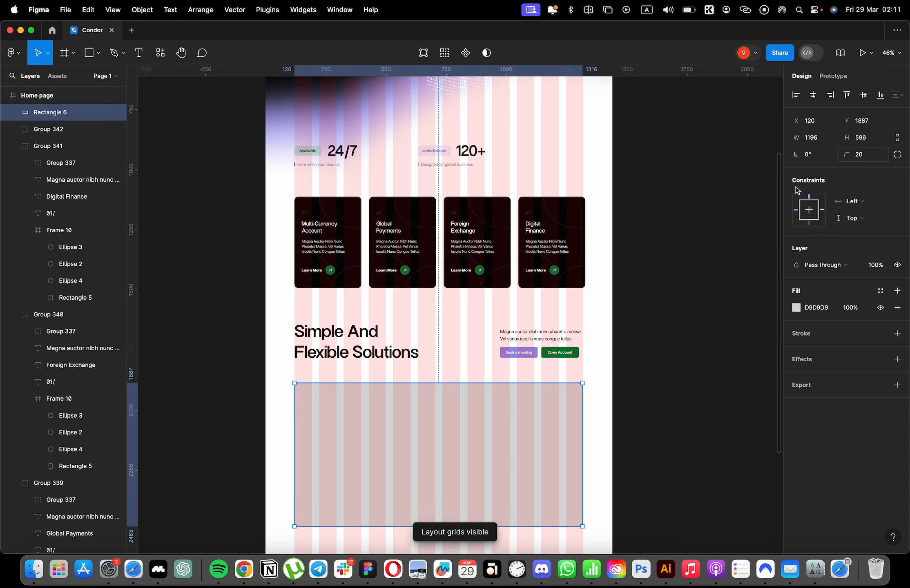
Hide the layout grid and nudge the grey rectangle slightly upward towards the heading.
click(696, 285)
key(ctrl+g)
click(575, 397)
key(shift+Up)
click(647, 340)
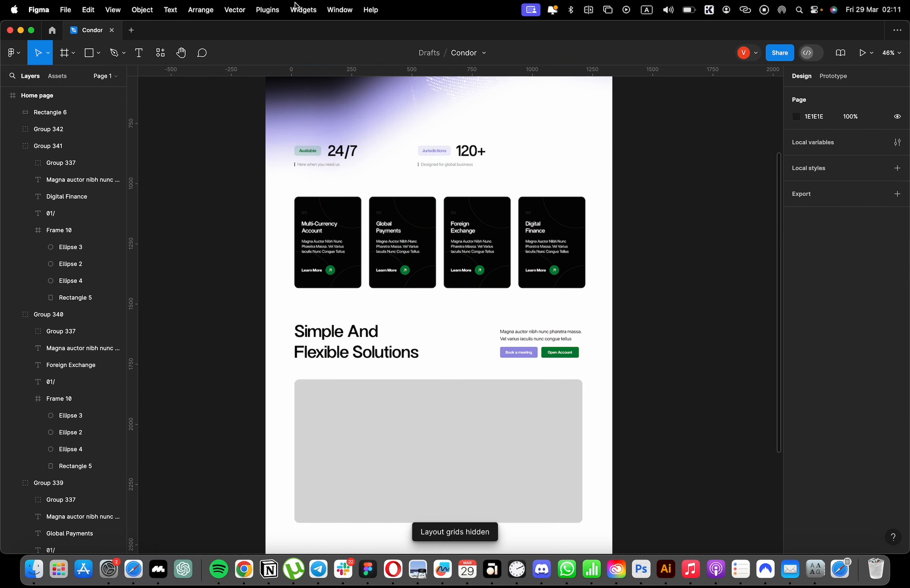
Switch to Safari and open freepik.com in a new tab.
click(134, 569)
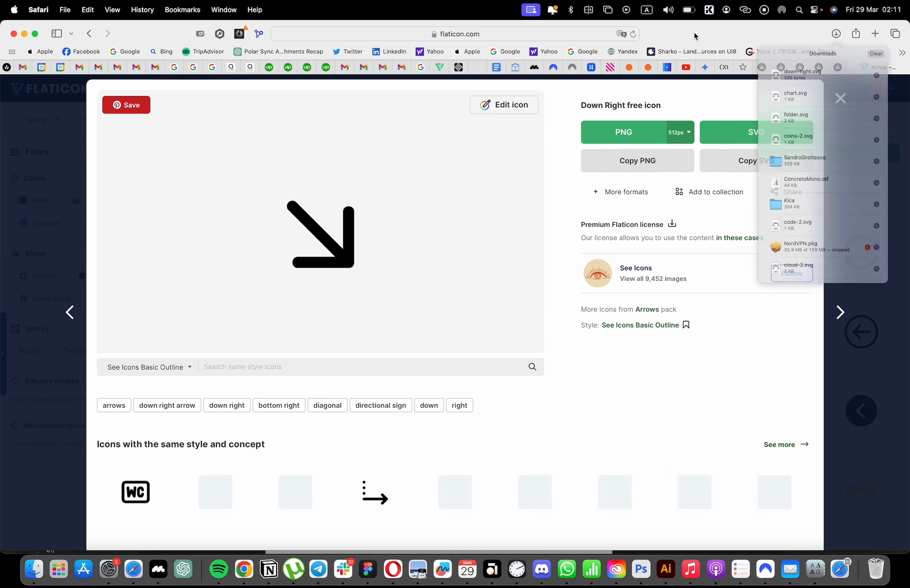
click(875, 34)
text(freepik)
key(Return)
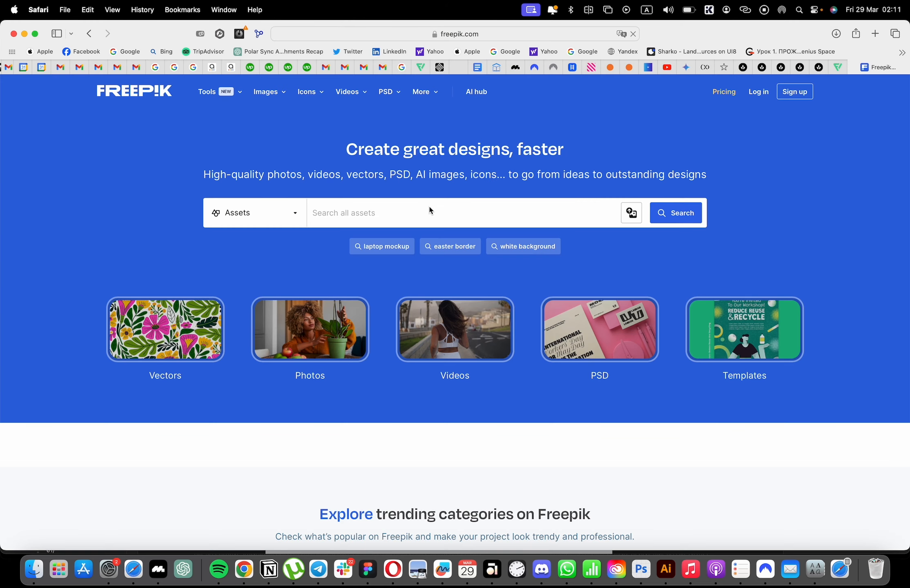
Search Freepik for "business" and open the "Businessman looking on tablet" photo from the results.
click(433, 207)
text(business)
key(Return)
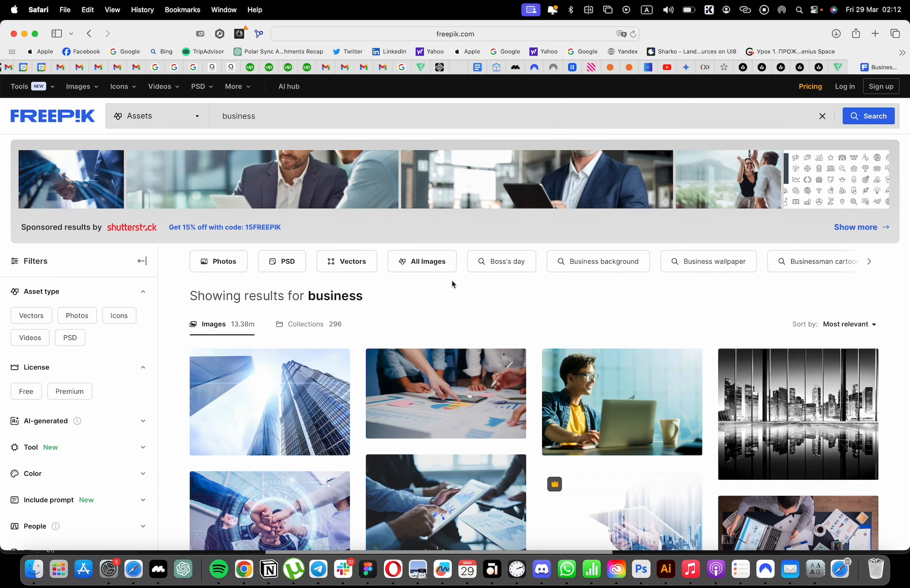
scroll(453, 279, down, 5)
scroll(455, 282, down, 8)
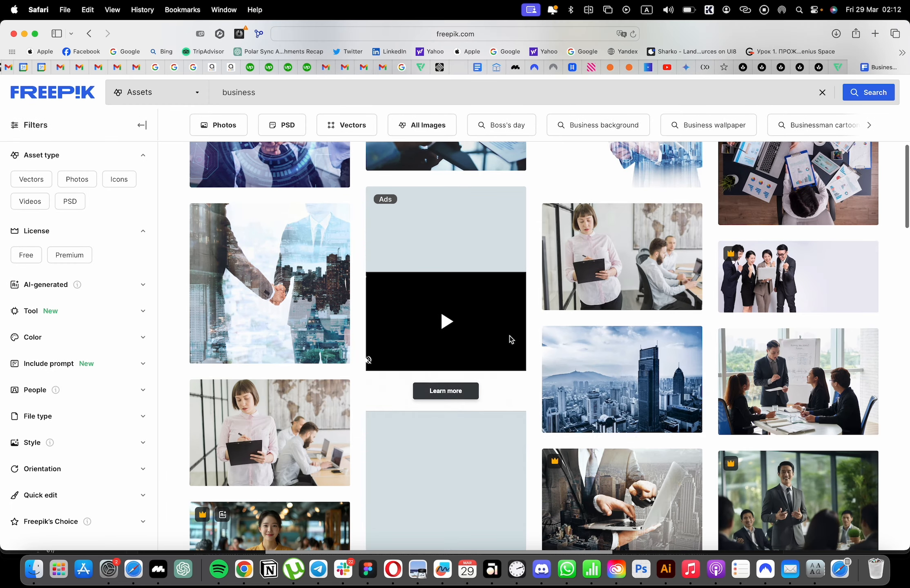
scroll(627, 378, down, 10)
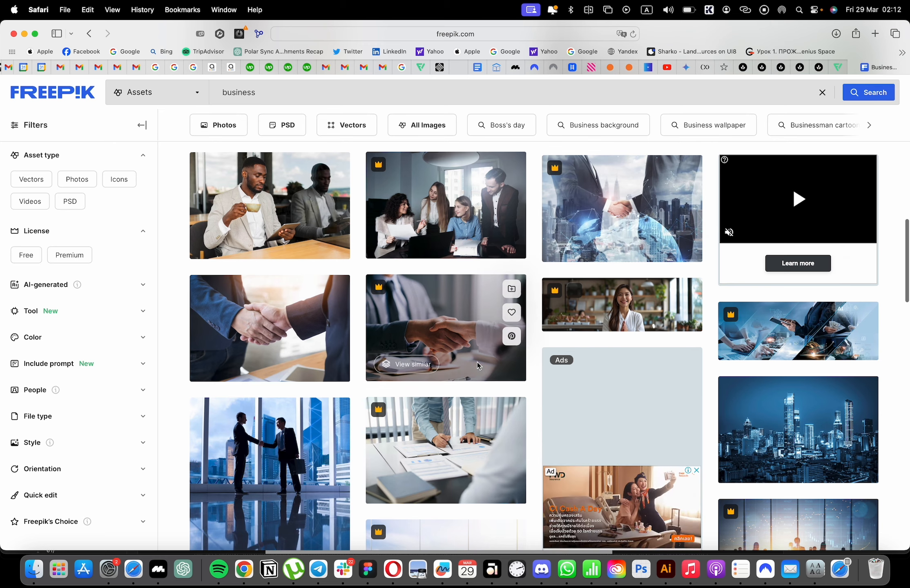
click(295, 228)
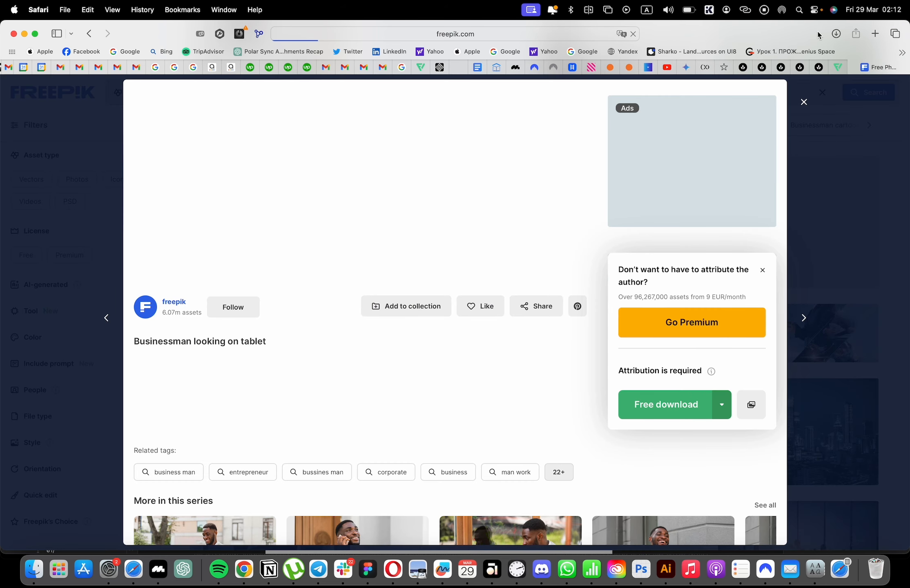
Bring the downloaded businessman photo into the Figma file and move it so the grey rectangle on the page is uncovered.
click(836, 33)
drag(814, 84, 466, 268)
key(super+Tab)
scroll(526, 212, down, 5)
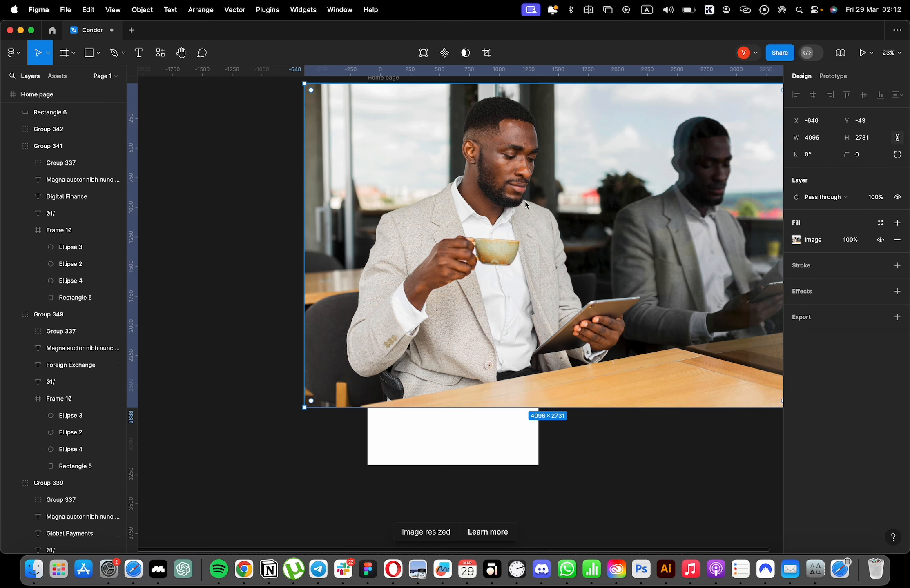
drag(525, 204, 657, 213)
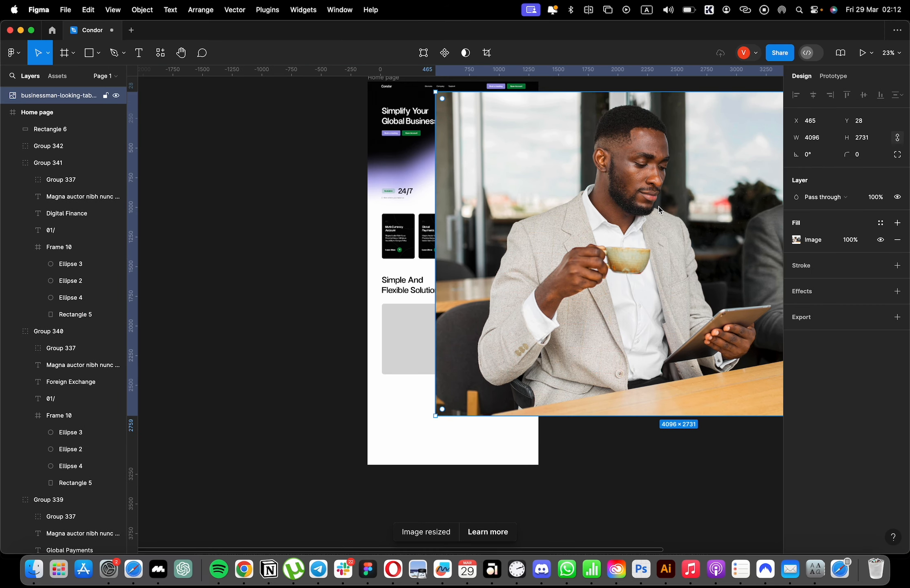
Copy the businessman photo and paste it as the image fill of the grey rectangle under "Simple And Flexible Solutions".
key(shift+super+c)
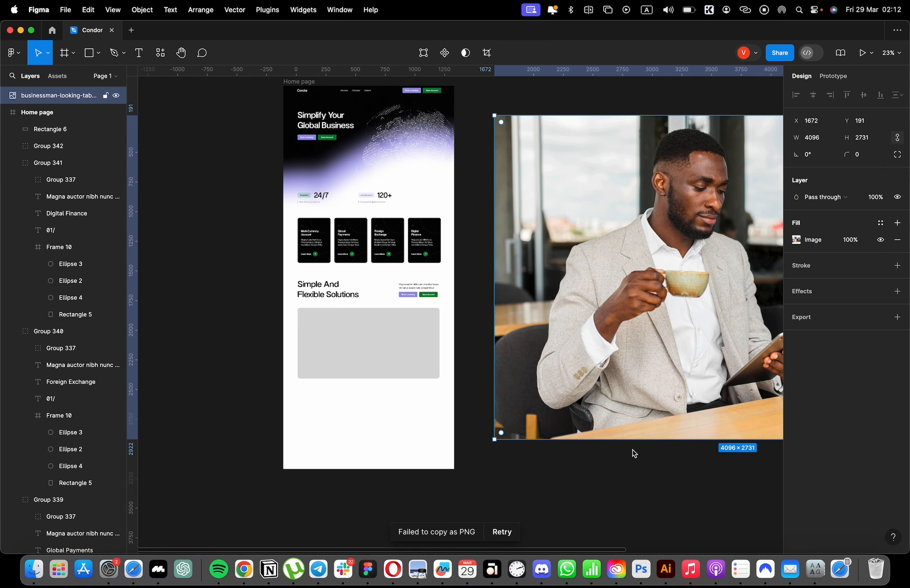
click(404, 331)
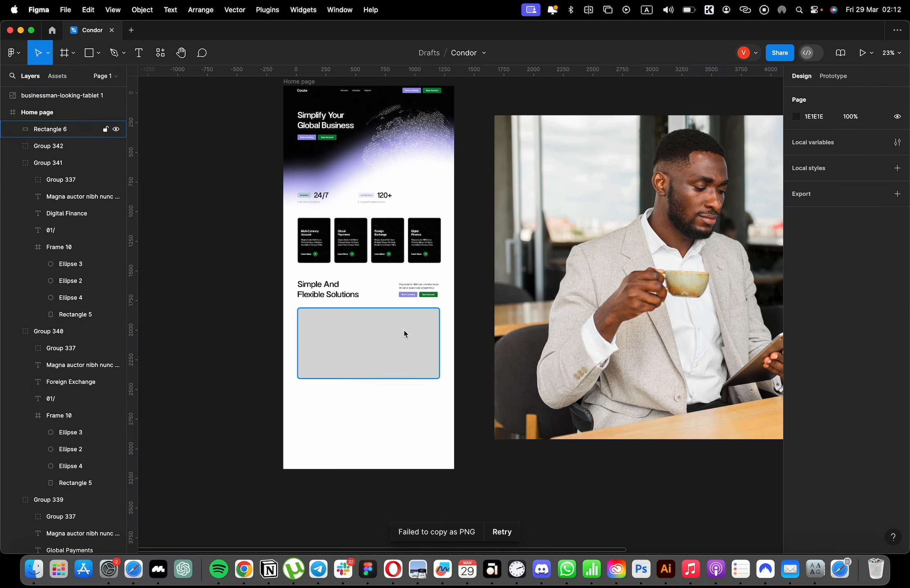
key(super+v)
scroll(425, 295, up, 5)
scroll(486, 338, left, 2)
Set the corner radius of the image-filled rectangle to 20.
click(559, 332)
click(490, 343)
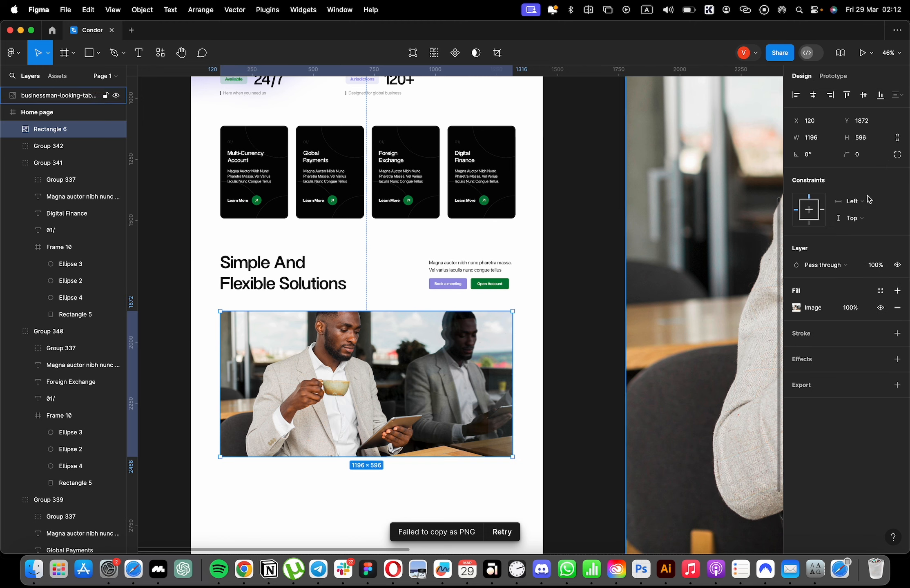
click(862, 155)
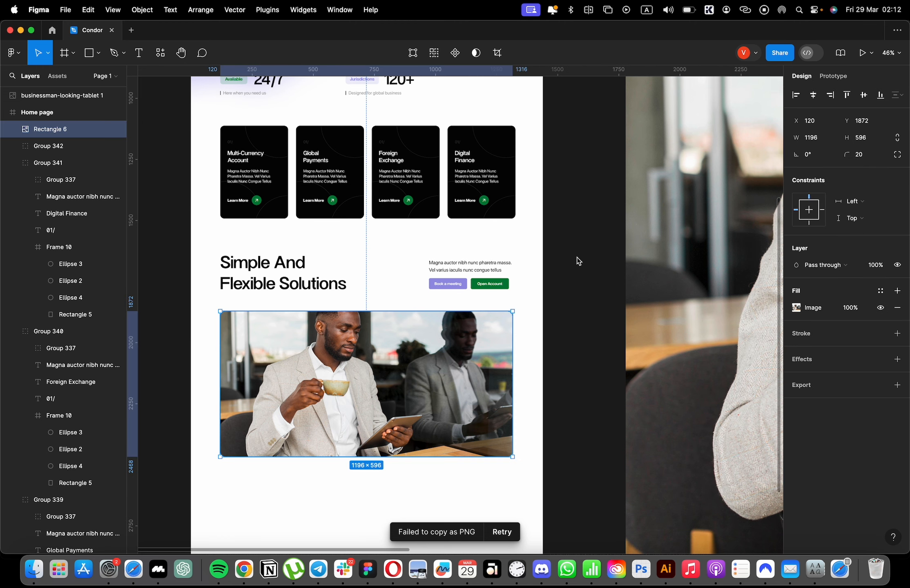
click(543, 271)
Duplicate the hero's black and purple gradient background, without the globe, and place the copy behind the lower half of the photo.
scroll(540, 245, up, 8)
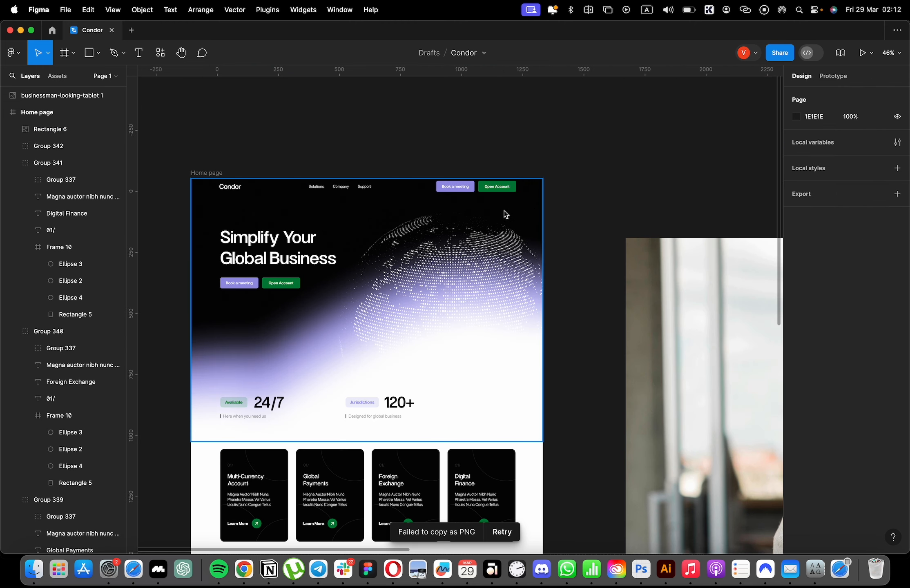
click(521, 216)
drag(571, 213, 433, 292)
scroll(442, 278, down, 4)
scroll(442, 274, down, 5)
drag(513, 165, 462, 178)
drag(464, 435, 470, 448)
click(475, 455)
key(Delete)
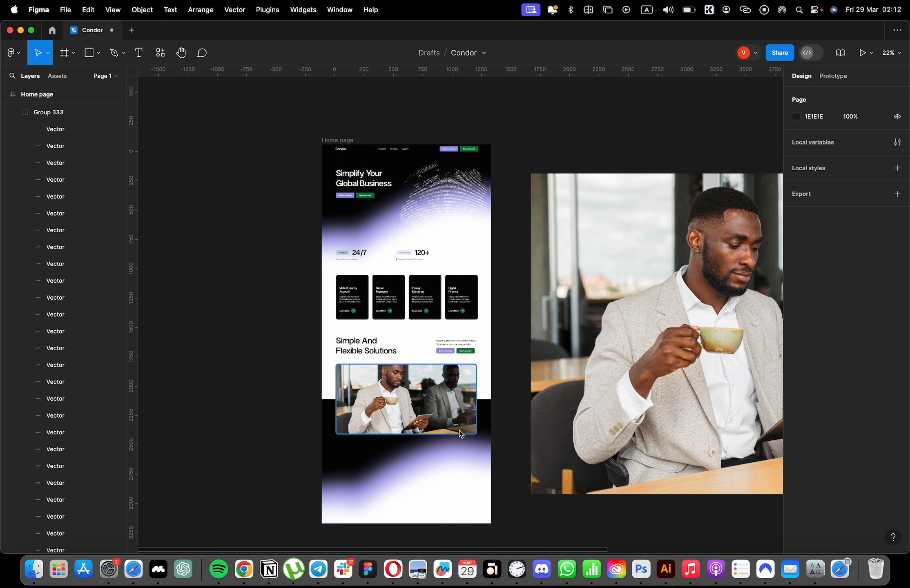
Try to flip part of the duplicated background vertically, with only some of its layers selected.
drag(505, 409, 476, 446)
key(shift+v)
key(super+z)
shift+click(454, 386)
key(shift+v)
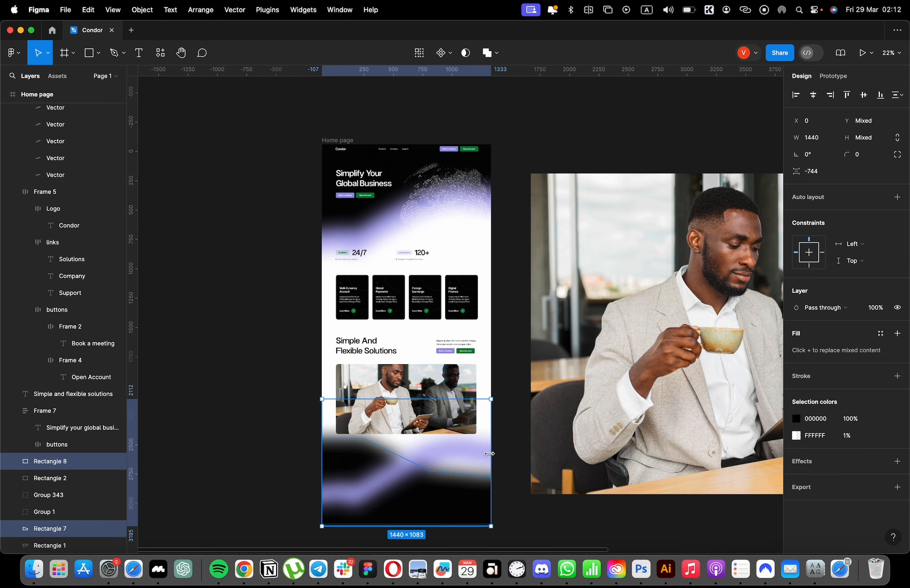
key(super+z)
Select the duplicated blur rectangle, curve group and black shape together and flip them vertically.
drag(507, 404, 380, 498)
shift+click(387, 407)
key(shift+v)
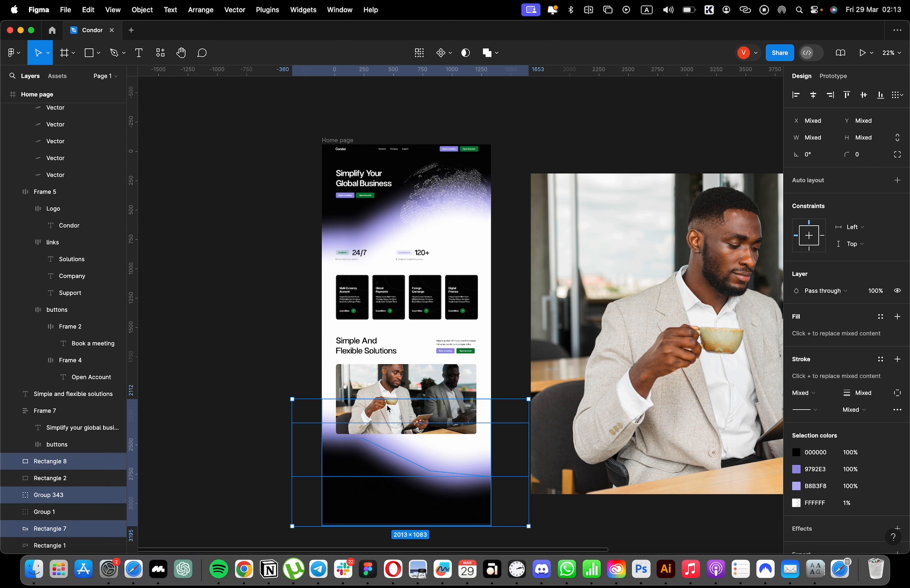
Try to flip the duplicated gradient background horizontally.
mouse_move(440, 467)
mouse_down()
mouse_move(439, 450)
mouse_move(448, 470)
mouse_up()
key(shift+h)
key(super+z)
Remove the loose businessman photo from the canvas beside the Home page frame.
click(508, 487)
scroll(507, 486, up, 5)
drag(625, 376, 825, 345)
Shrink the background-blur rectangle to 162 high to expose the wave and adjust the right end of the first purple curve.
click(341, 434)
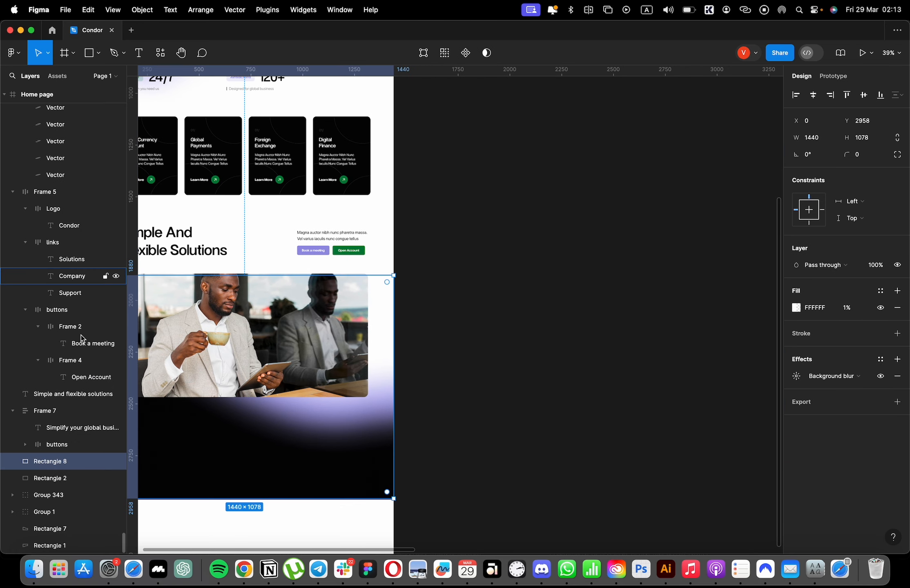
drag(385, 275, 377, 466)
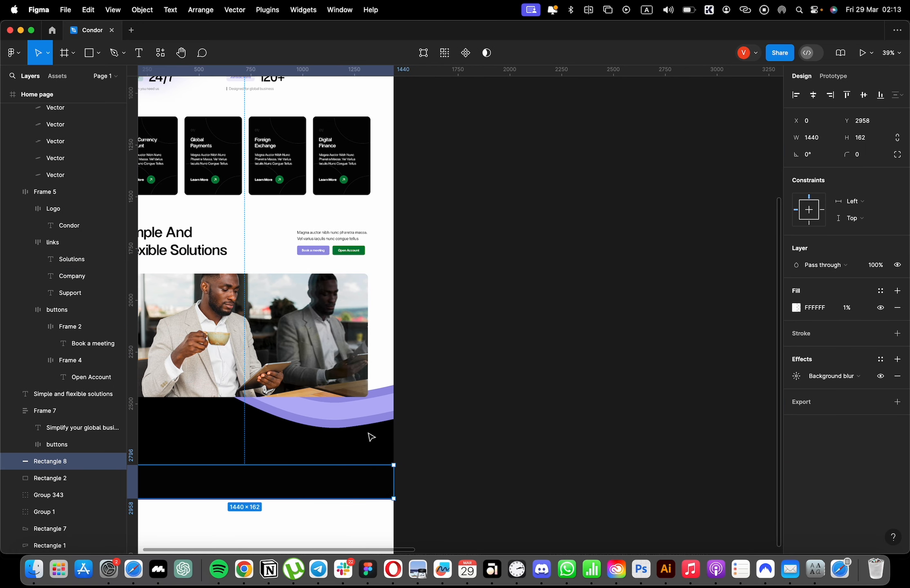
double_click(369, 404)
drag(482, 364, 347, 388)
key(Escape)
Move the points at the right end of the second purple curve upward so the wave rises near the page edge.
double_click(367, 409)
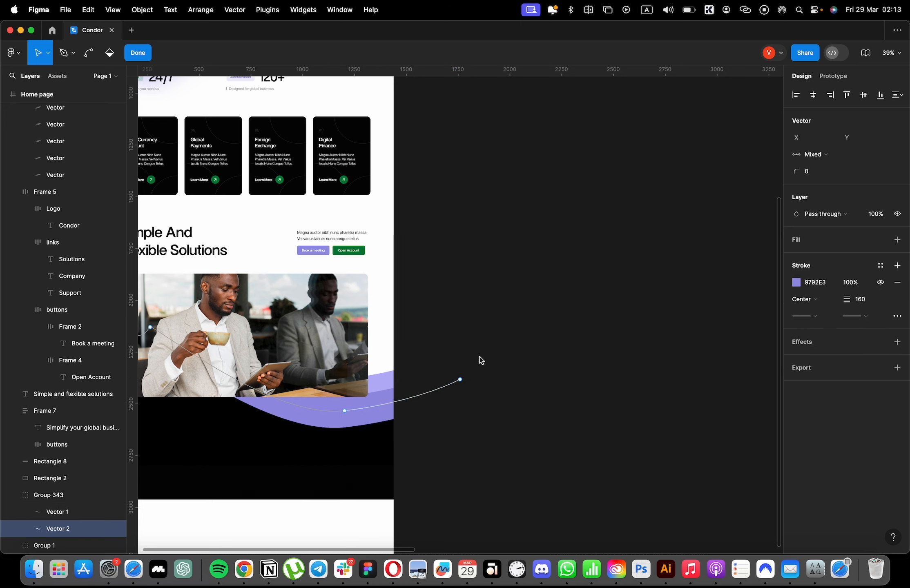
drag(543, 316, 289, 456)
drag(346, 412, 396, 379)
key(Escape)
Check the black wave shape's points and stretch the background-blur rectangle back up over the duplicated gradient.
double_click(377, 413)
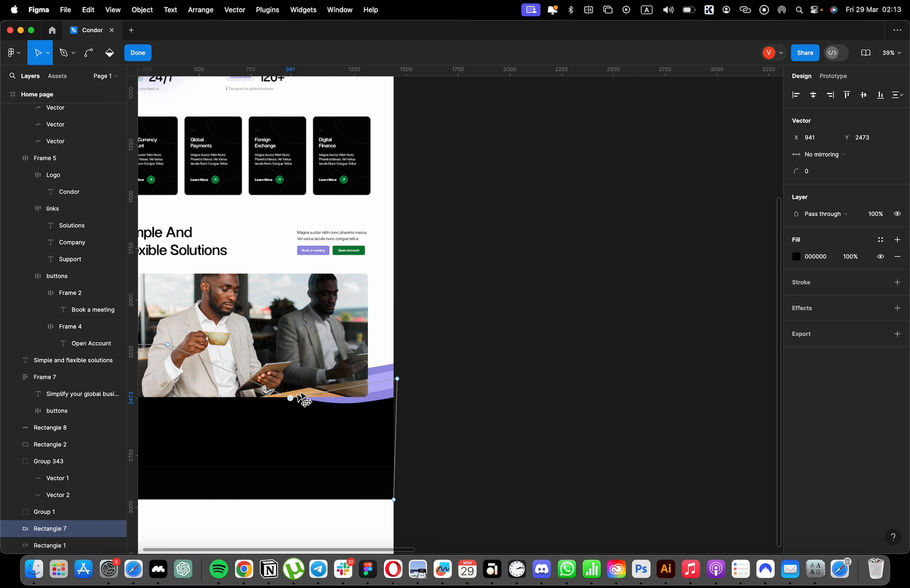
key(Escape)
click(355, 488)
drag(359, 466, 370, 282)
Select all layers of the duplicated gradient background and shift them up behind the photo.
scroll(558, 302, left, 5)
drag(644, 340, 575, 454)
drag(582, 450, 567, 436)
key(super+z)
key(super+z)
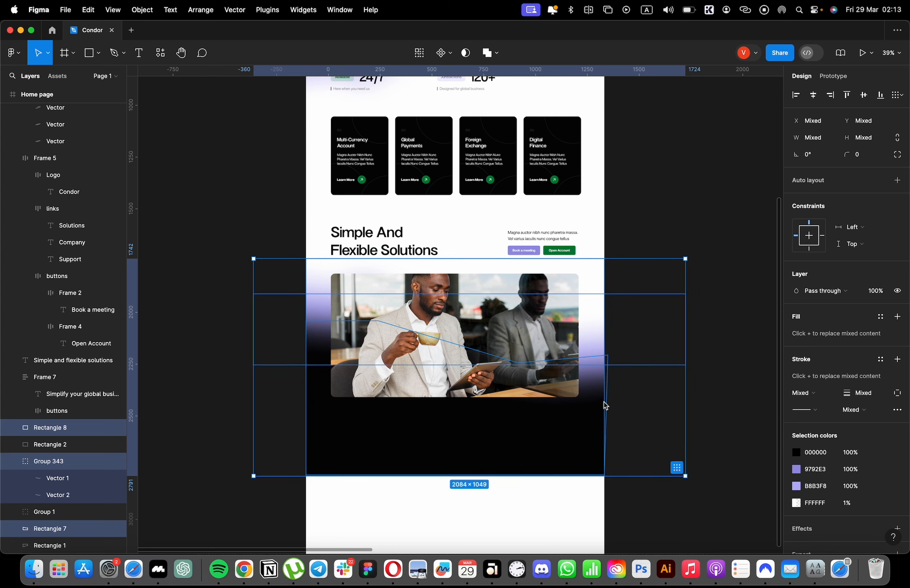
Draw a rectangle of about 1562 × 887 directly below the gradient background and fill it with the sampled near-black 040404.
click(690, 311)
scroll(612, 388, down, 2)
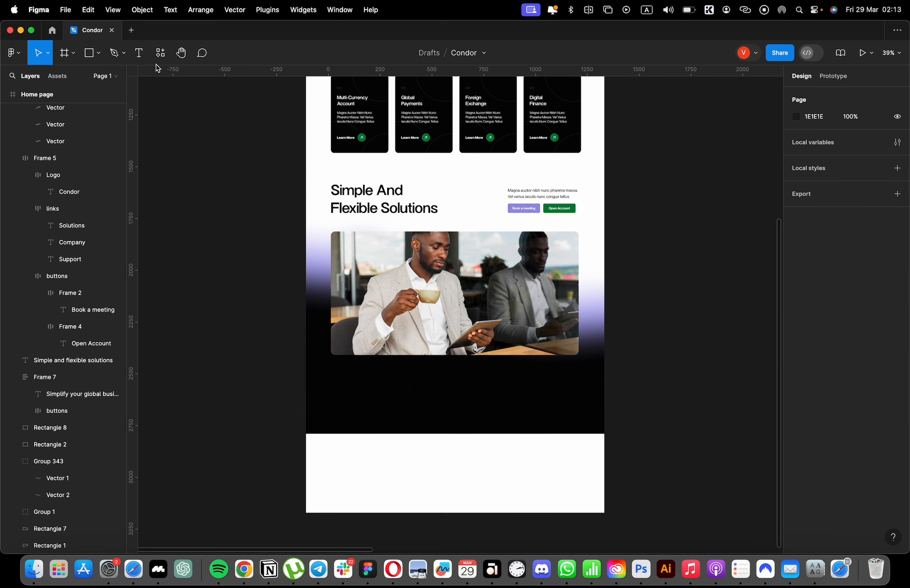
mouse_move(303, 434)
mouse_down()
mouse_move(323, 458)
mouse_move(625, 578)
mouse_move(625, 521)
mouse_up()
key(i)
click(532, 329)
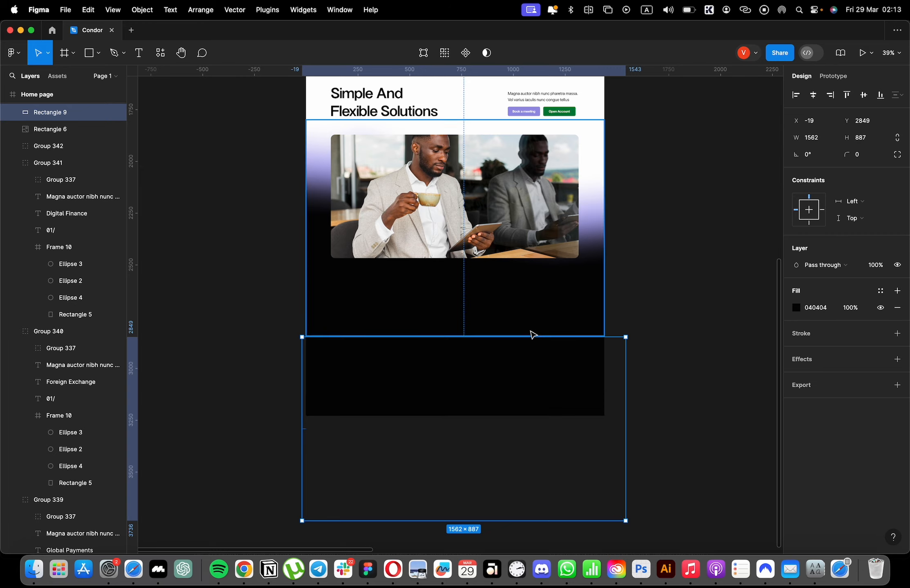
scroll(527, 327, up, 15)
Extend the Home page frame's bottom edge downward past the new black rectangle.
click(320, 340)
scroll(463, 419, down, 15)
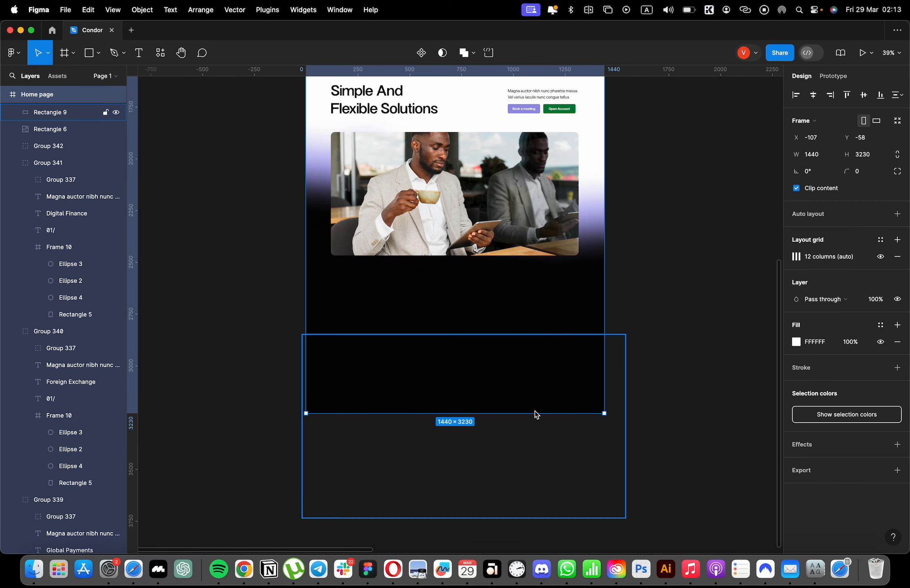
drag(533, 414, 520, 565)
click(663, 340)
Duplicate the "Simple And Flexible Solutions" heading onto the black area below the photo and color the copy white (FFFFFF).
scroll(598, 351, up, 3)
scroll(657, 340, up, 5)
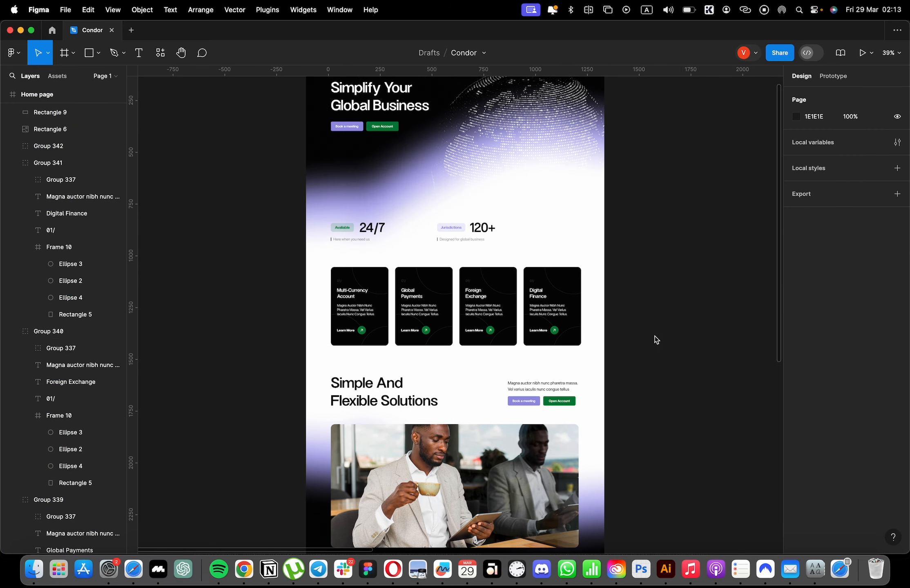
scroll(646, 349, down, 4)
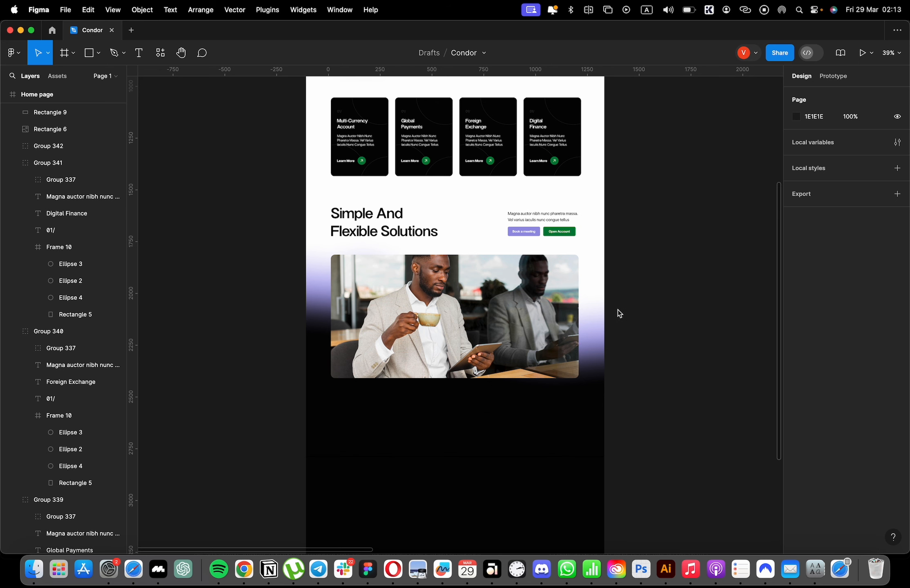
scroll(476, 298, up, 4)
click(372, 392)
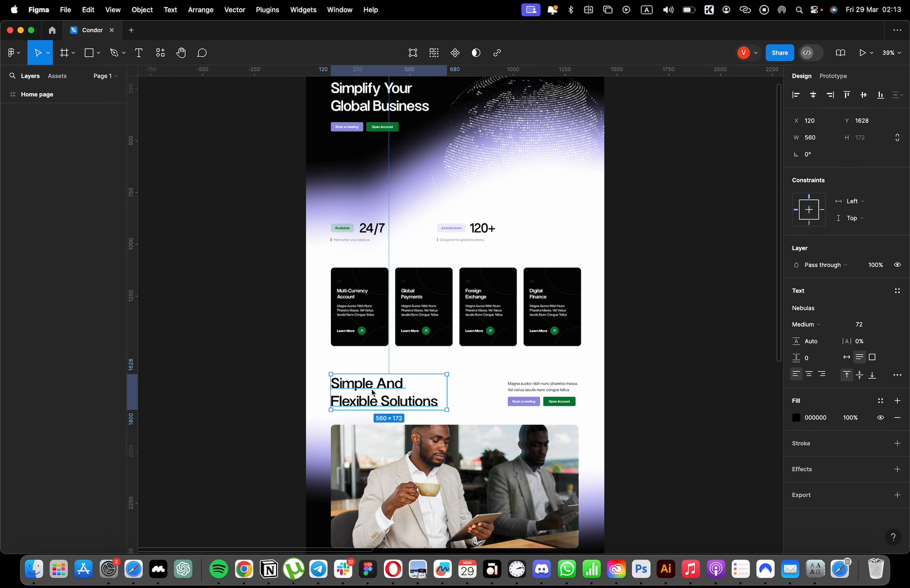
scroll(372, 393, down, 3)
drag(398, 279, 403, 494)
click(797, 418)
drag(705, 339, 563, 219)
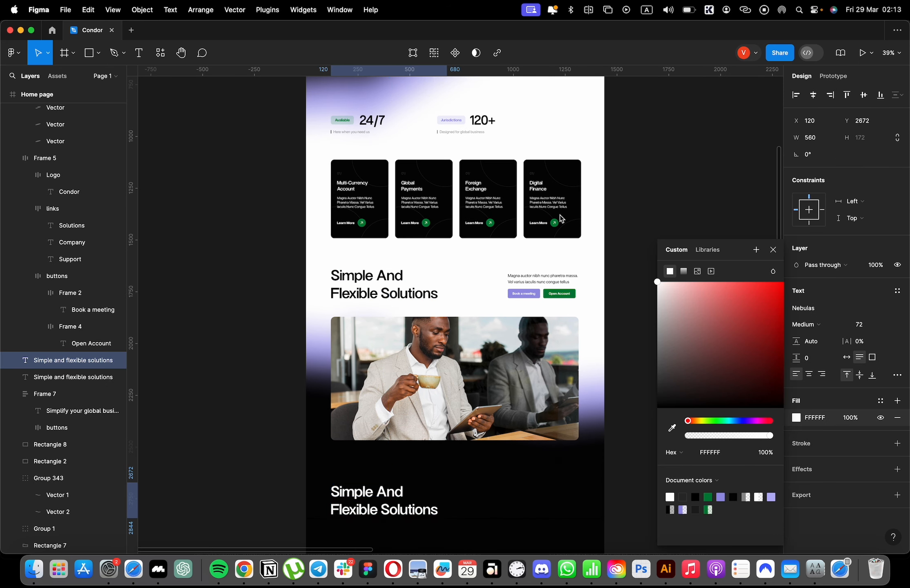
Change the white heading's text to "Customer Stories".
scroll(540, 447, down, 2)
key(Return)
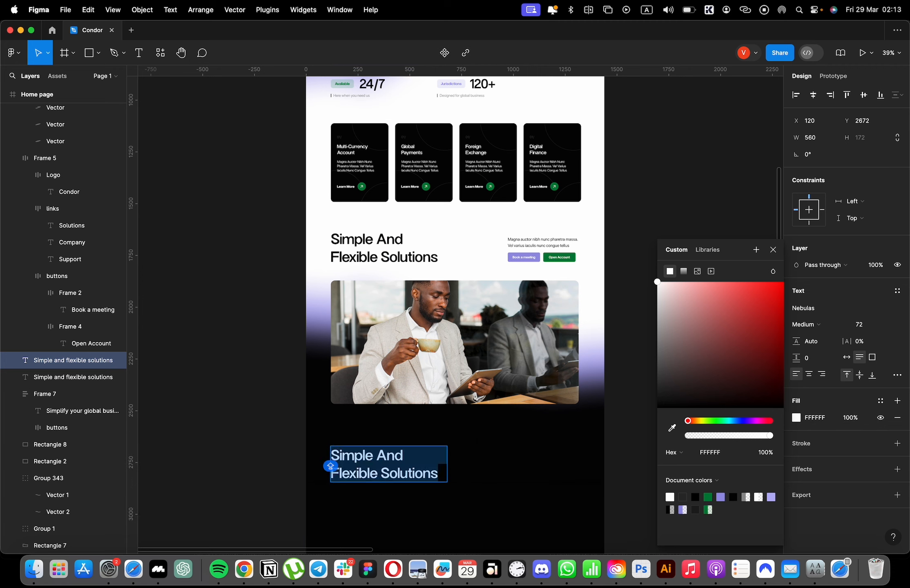
text(Customer Stories)
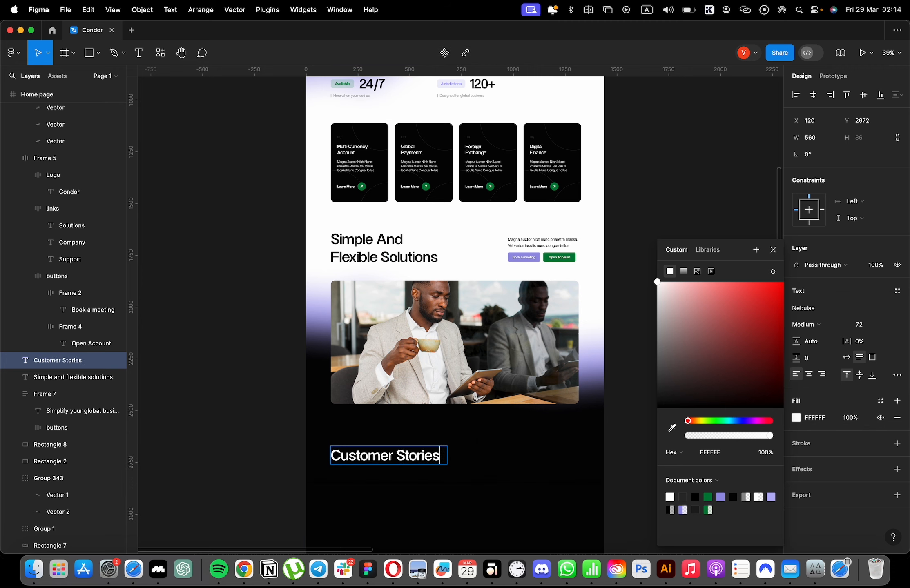
click(615, 254)
Copy the two-line "Magna auctor nibh" paragraph down beside the "Customer Stories" heading and make it white.
drag(509, 243, 506, 461)
click(795, 417)
drag(711, 365, 629, 257)
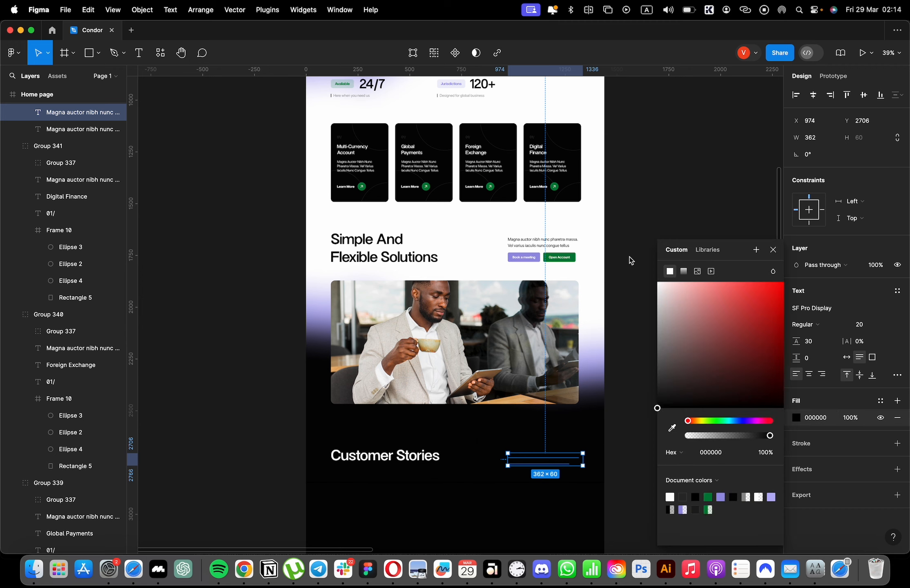
click(627, 192)
Place a 100 × 100 rectangle below the "Customer Stories" heading, aligned to the first column of the visible layout grid.
scroll(570, 405, down, 8)
scroll(497, 331, up, 2)
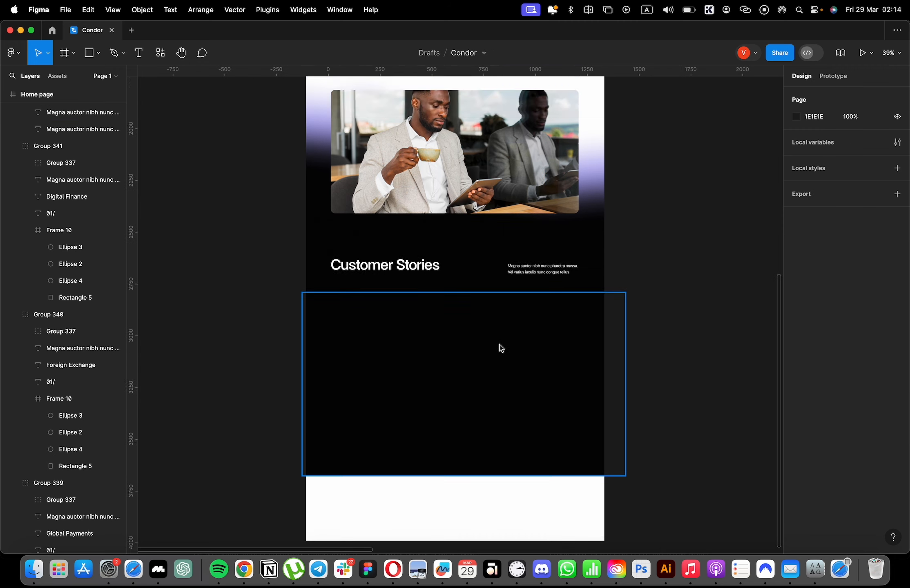
scroll(500, 344, up, 4)
click(89, 53)
click(251, 275)
key(shift+g)
drag(258, 283, 268, 289)
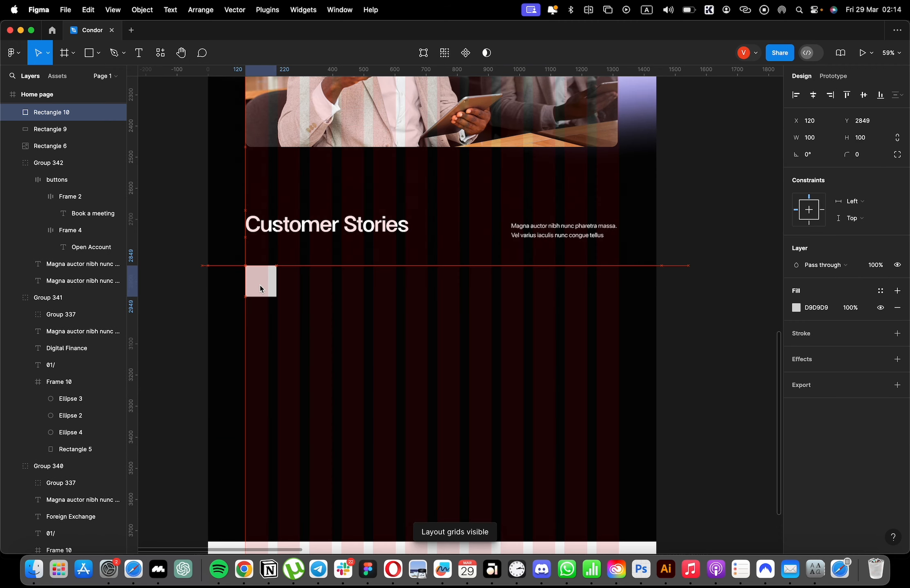
Remove the small square's fill and give it a white (FFFFFF) inside stroke of 1.
click(897, 307)
click(898, 334)
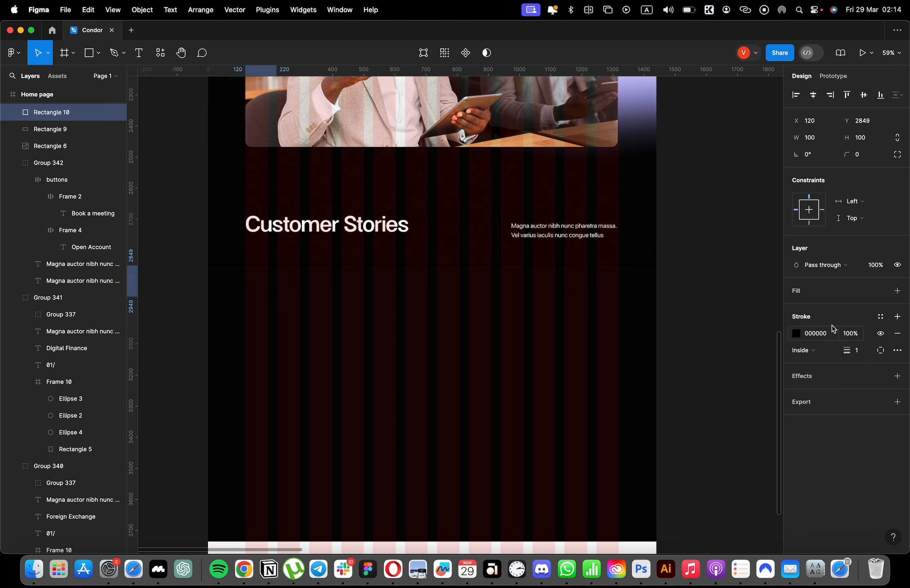
click(796, 333)
click(670, 497)
Hide the layout grid and resize the outlined rectangle to about 530 wide with a height of 323.
key(shift+g)
drag(277, 297, 411, 348)
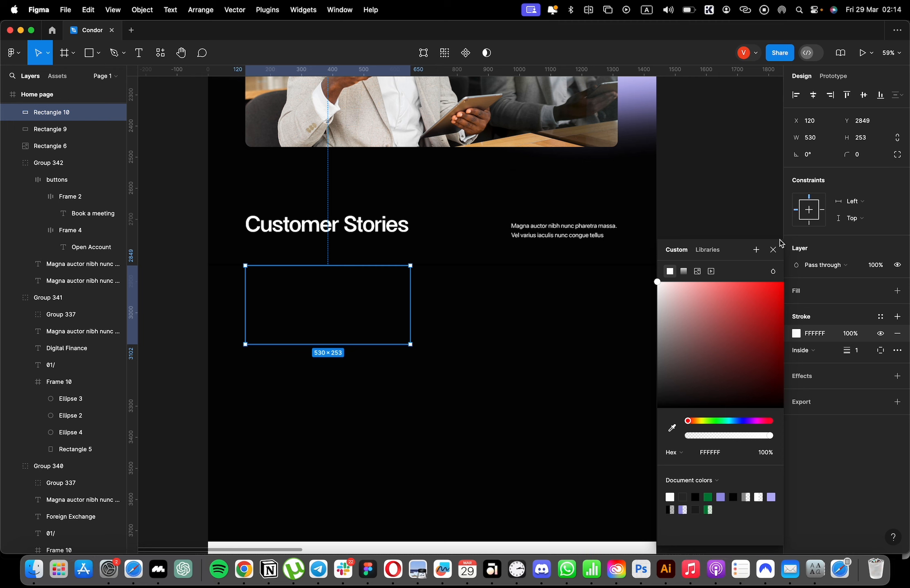
click(773, 250)
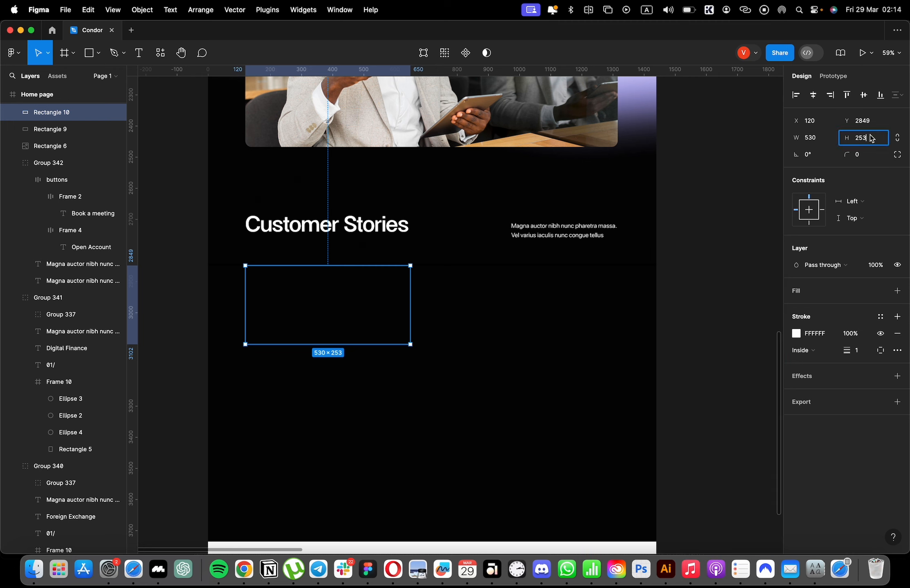
key(Return)
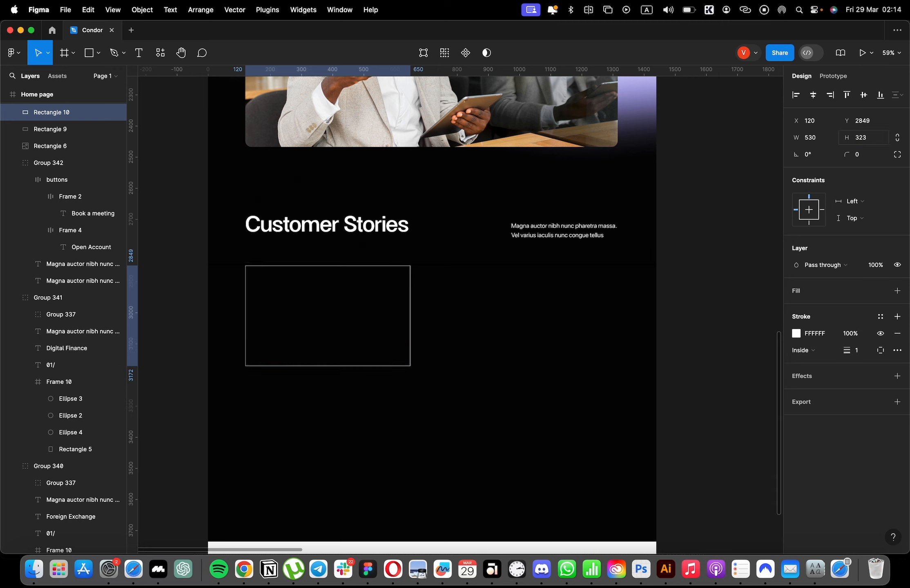
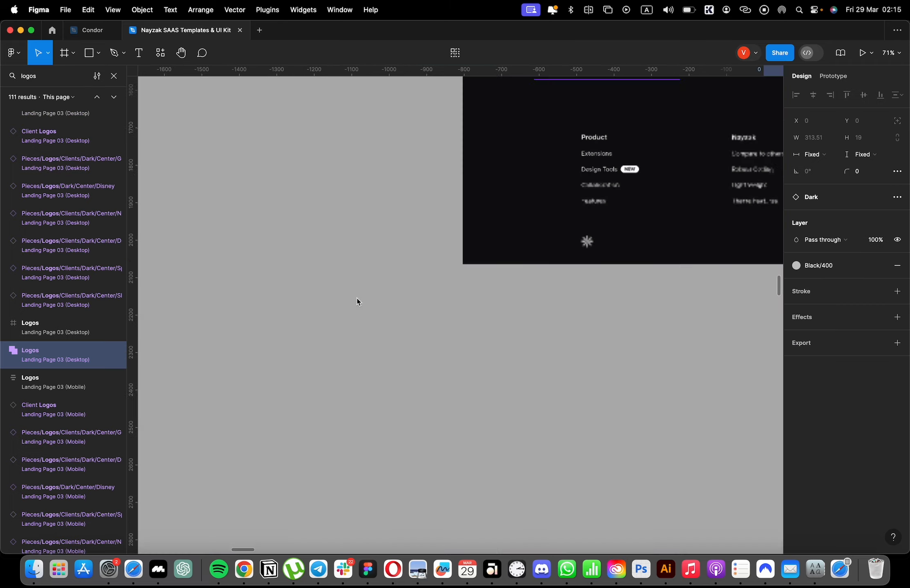
Find the Client Logos row under "Used by Great Companies" in the Nayzak kit and copy the whole row.
scroll(530, 364, up, 5)
scroll(503, 345, down, 10)
click(65, 194)
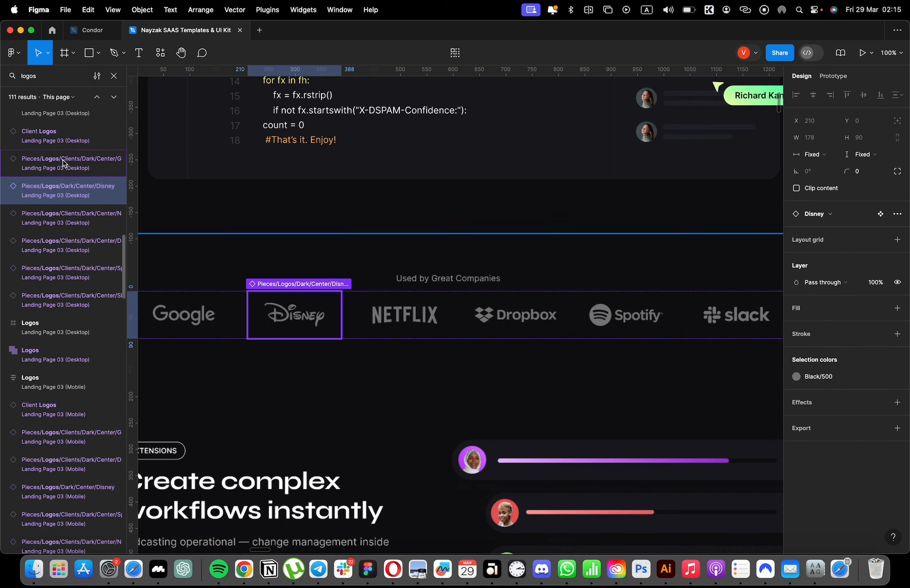
scroll(469, 335, down, 5)
double_click(584, 330)
double_click(584, 329)
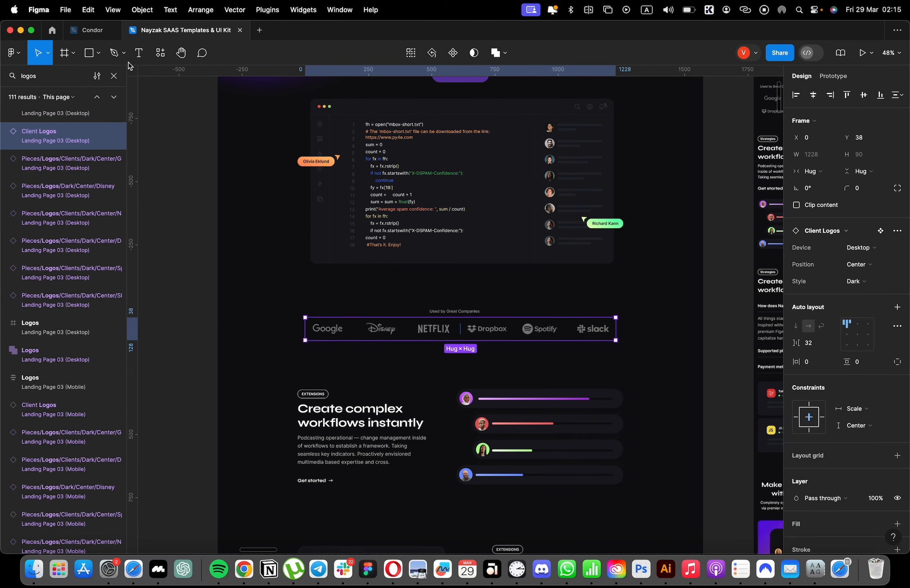
Paste the client logos row into the Condor home page and place it between the photo and the "Customer Stories" heading.
click(98, 31)
scroll(408, 284, down, 1)
click(465, 203)
key(super+v)
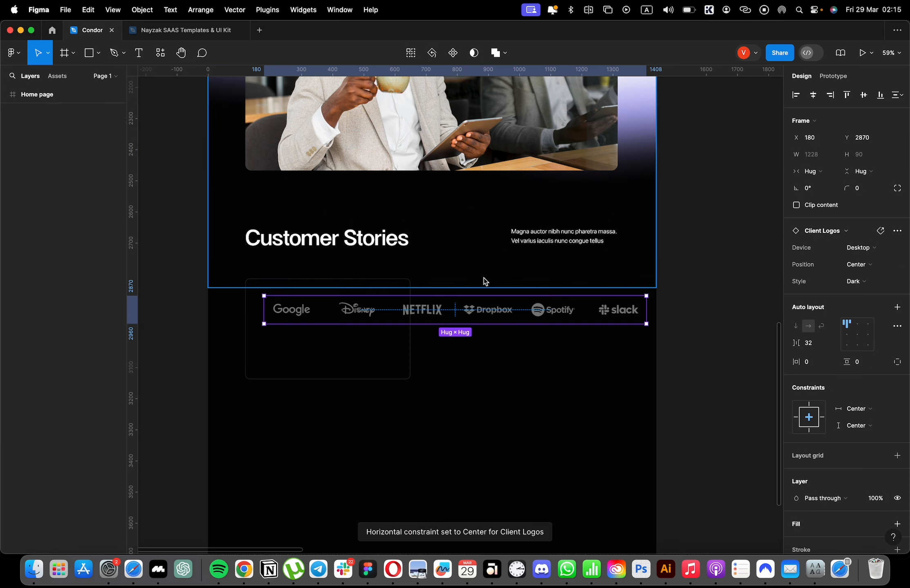
drag(486, 308, 470, 197)
Change the color of the client logos row to white.
scroll(809, 472, down, 3)
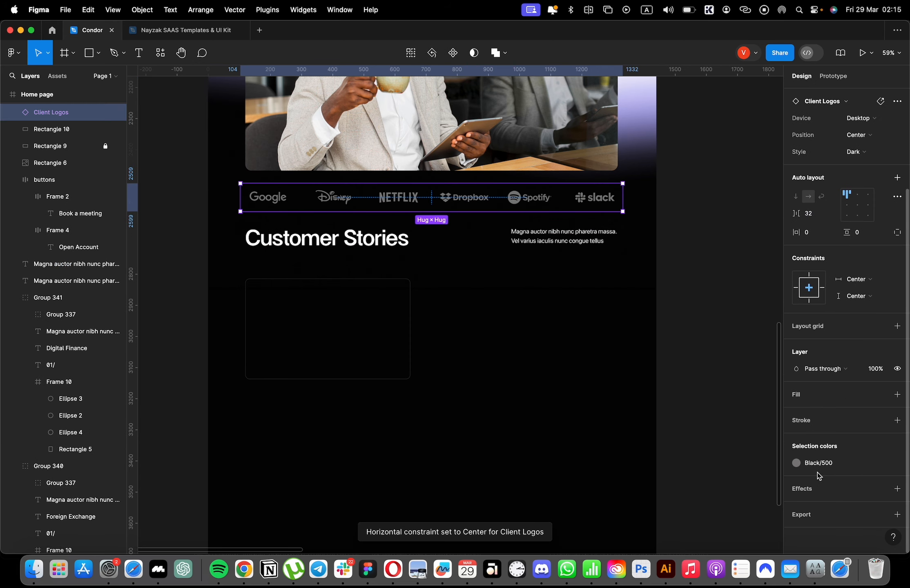
click(879, 465)
click(796, 465)
drag(723, 326, 563, 241)
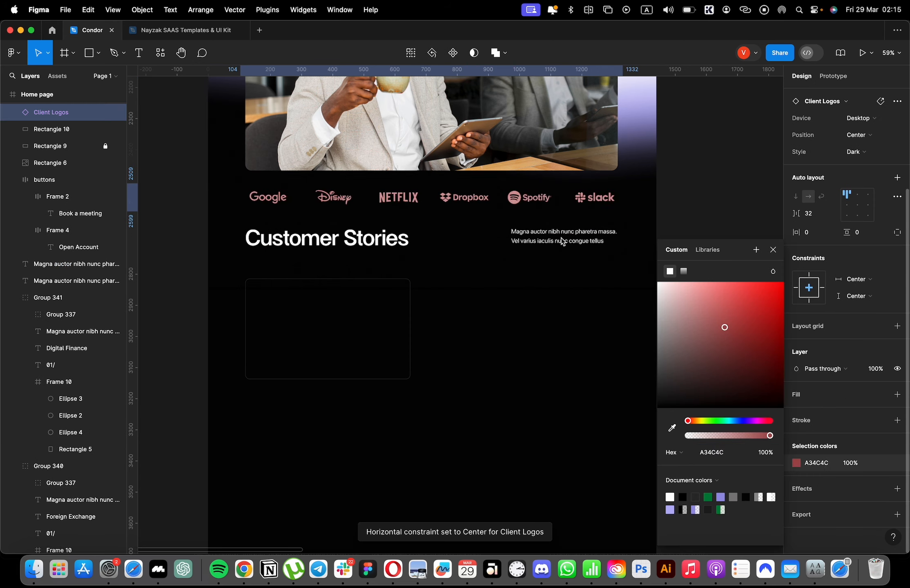
click(688, 158)
Shift the "Customer Stories" heading, its paragraph and the outlined rectangle slightly down from the logos row.
click(516, 242)
shift+click(378, 245)
drag(359, 281, 389, 286)
click(702, 300)
scroll(702, 302, up, 7)
scroll(405, 306, down, 8)
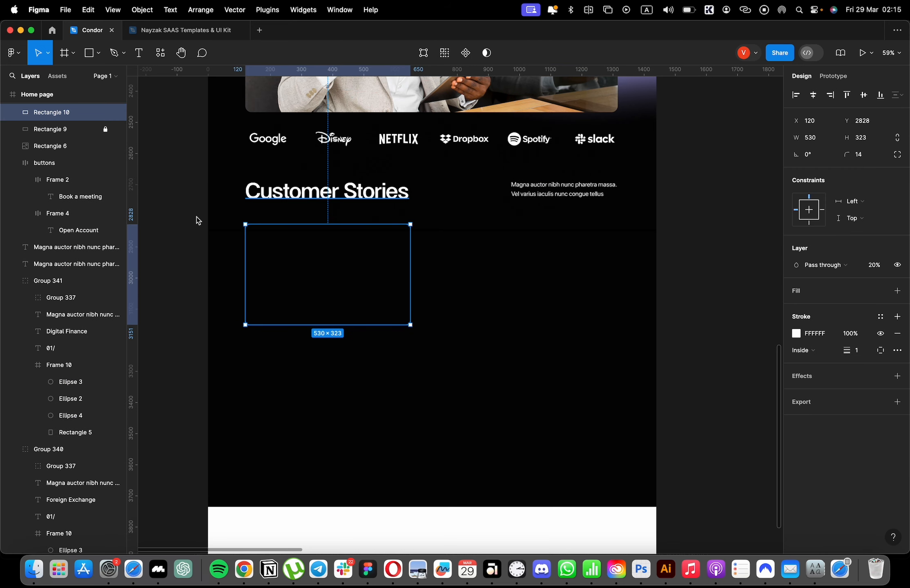
Switch to Safari and download the square-based opening quote mark from Flaticon's "quote" icon results.
key(super+Tab)
click(839, 412)
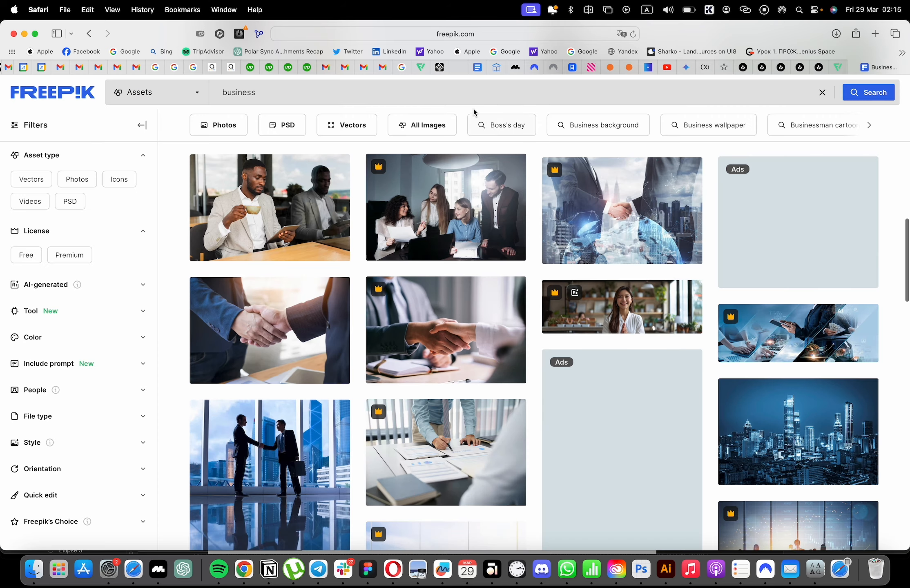
click(838, 67)
key(Escape)
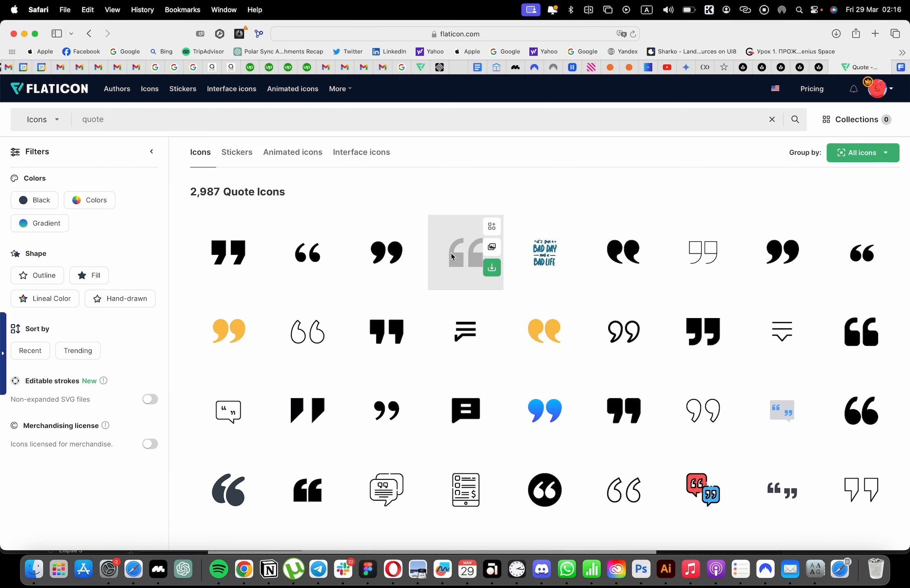
click(465, 252)
Bring the downloaded quote icon into the Figma home page and place it inside the outlined rectangle.
click(836, 34)
drag(819, 86, 444, 274)
key(super+Tab)
drag(522, 197, 266, 248)
Color the quote icon white (FFFFFF) and position it at 60 × 60 near the card's upper-left corner.
click(796, 478)
drag(698, 364, 629, 274)
scroll(375, 201, up, 10)
drag(400, 191, 398, 180)
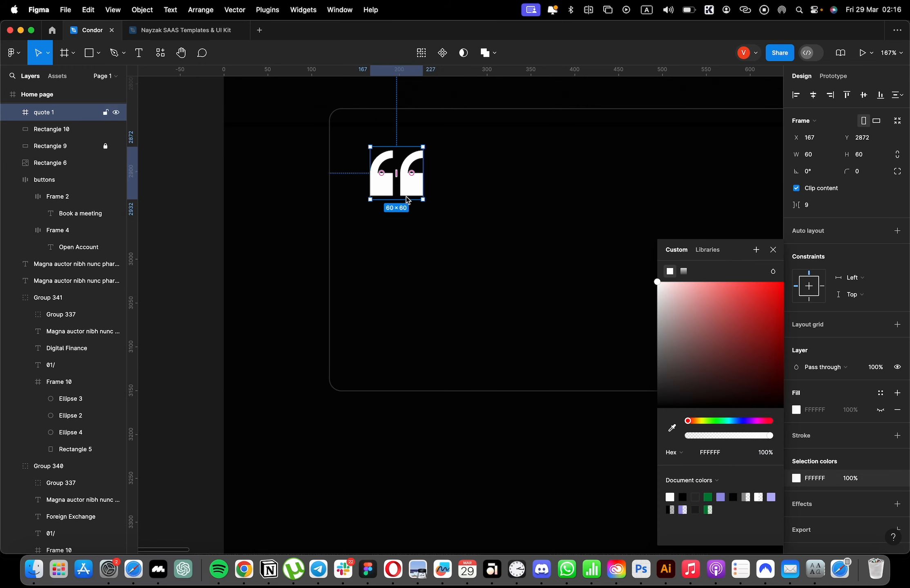
scroll(406, 197, down, 10)
click(448, 305)
double_click(429, 258)
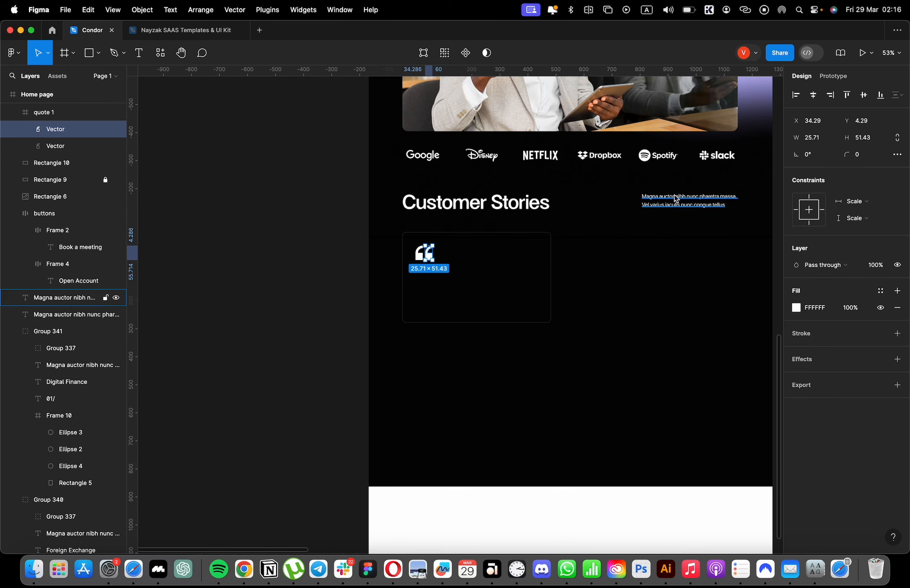
Copy the two-line paragraph below the quote icon and replace its text with 2 sentences from the Lorem Ipsum plugin.
drag(678, 203, 449, 283)
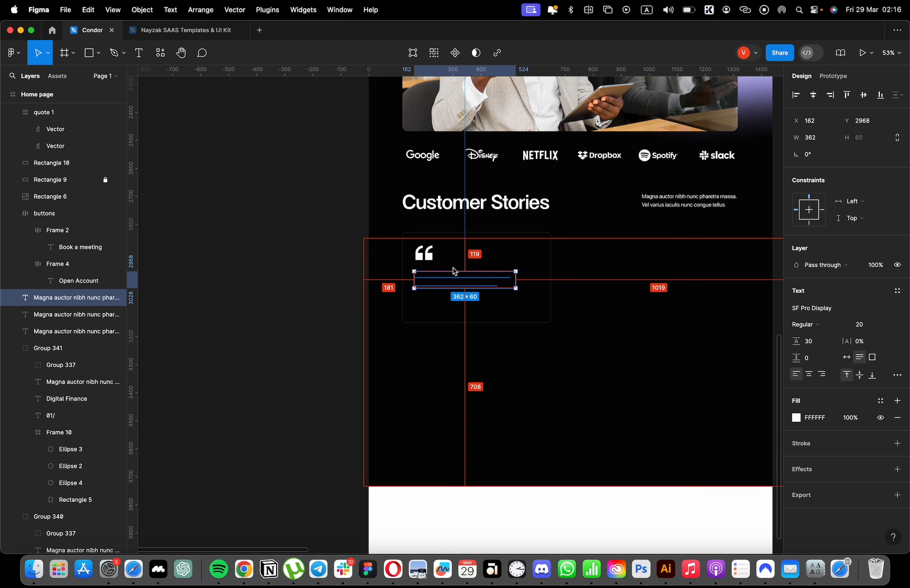
click(267, 10)
click(289, 29)
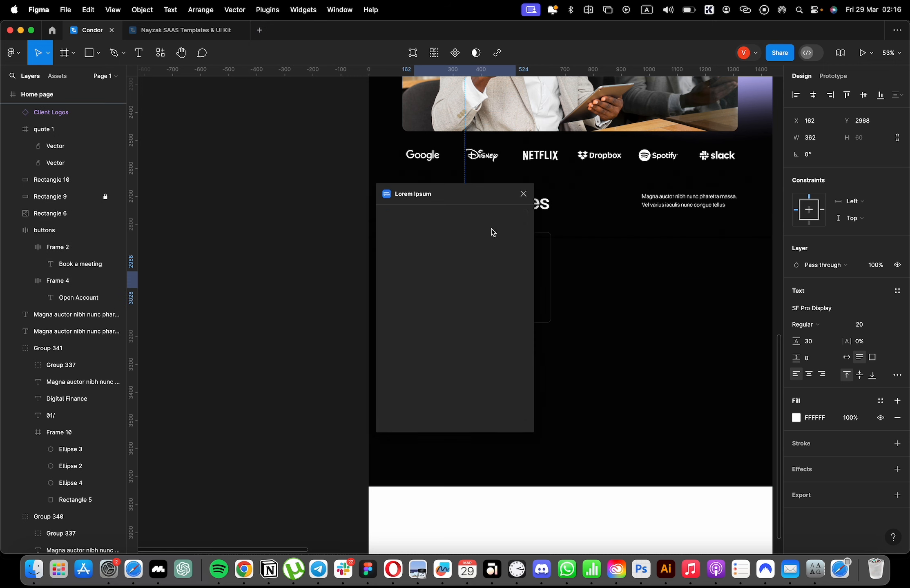
text(2)
click(474, 254)
click(482, 254)
click(489, 267)
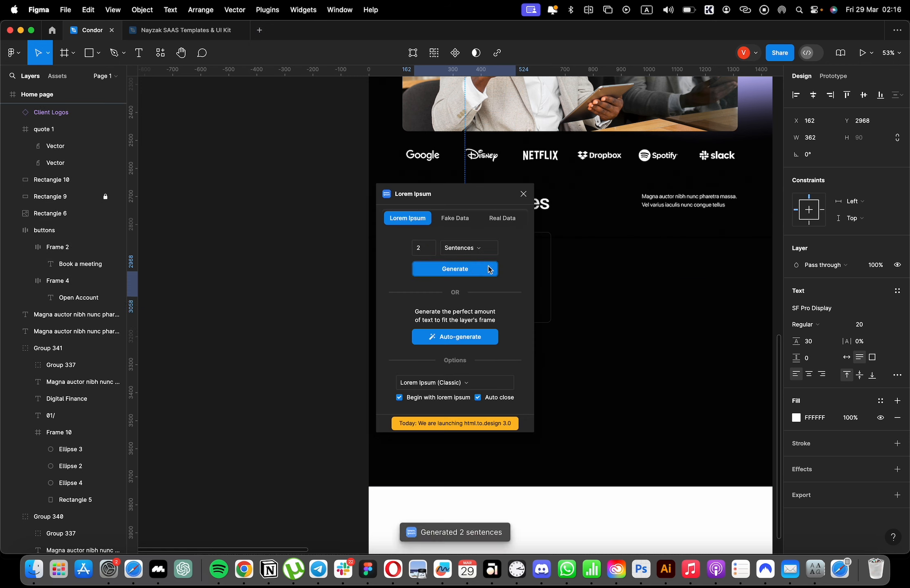
drag(523, 195, 500, 201)
Regenerate the card text with the Lorem Ipsum plugin as 5 sentences.
key(super+z)
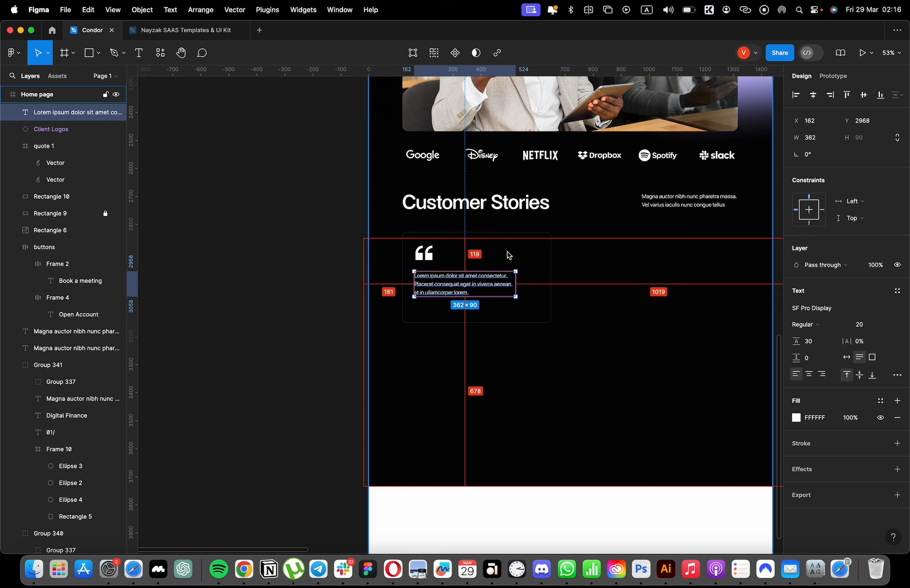
key(alt+super+p)
click(450, 269)
click(525, 196)
click(509, 293)
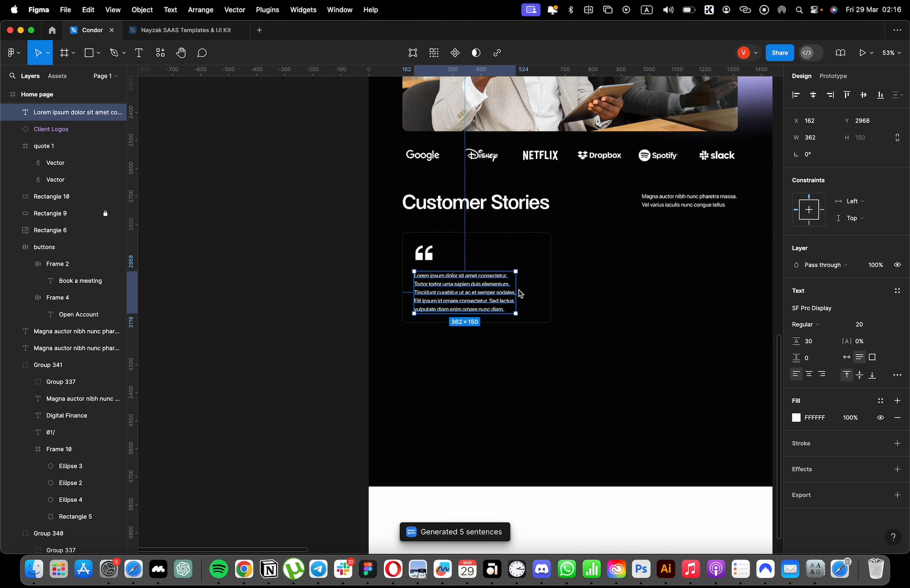
Widen the card's text box to about 441 and delete the closing words "ornare nunc diam.".
drag(517, 293, 537, 291)
scroll(495, 302, up, 5)
double_click(495, 304)
drag(469, 334, 240, 325)
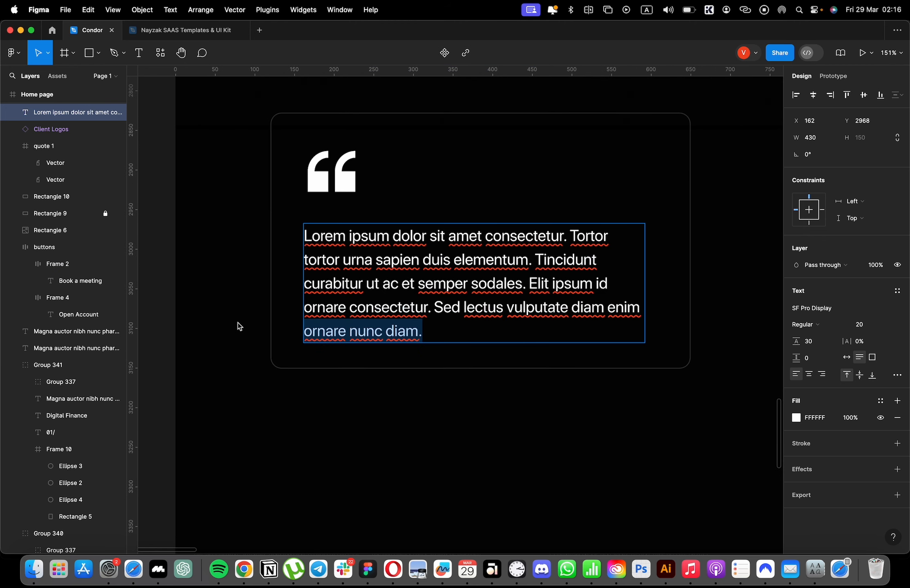
key(BackSpace)
key(Escape)
scroll(656, 285, down, 5)
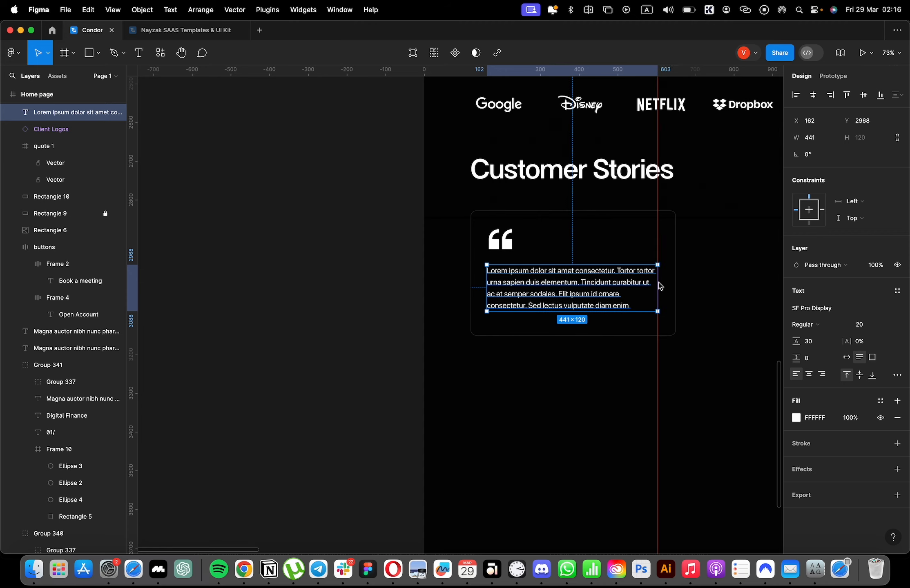
click(656, 285)
scroll(656, 285, down, 4)
scroll(599, 274, up, 4)
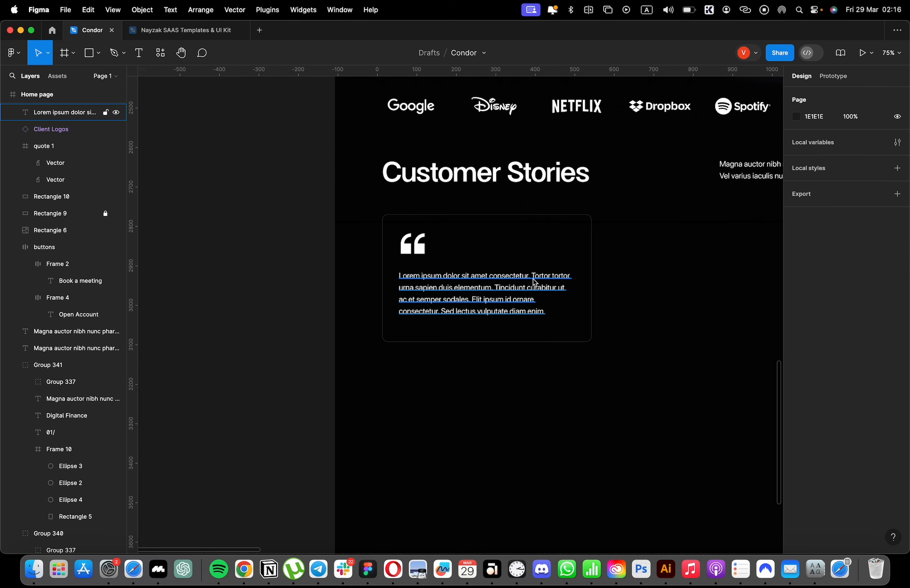
Shorten the card text so that it ends with "Elit ipsum id ornare".
double_click(536, 283)
drag(554, 304, 388, 302)
key(BackSpace)
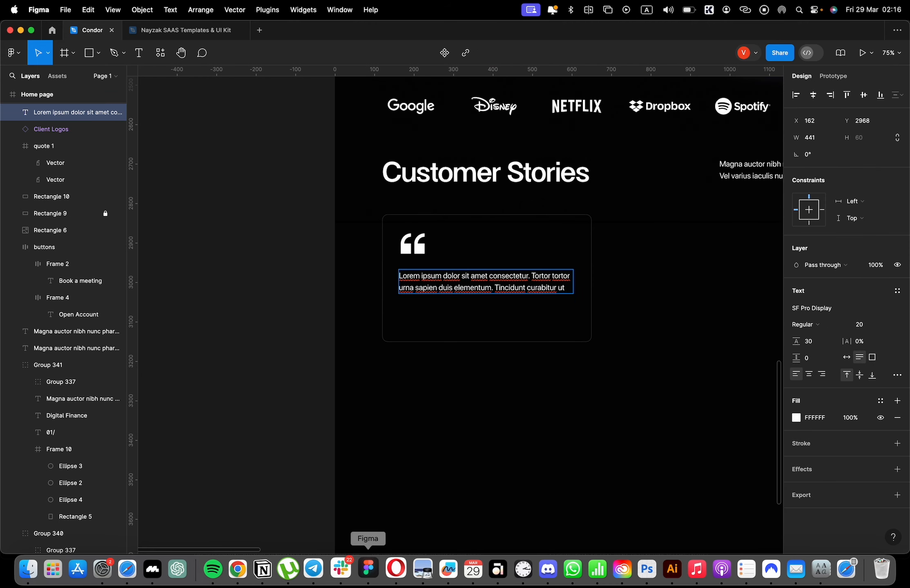
key(super+z)
click(562, 314)
key(BackSpace)
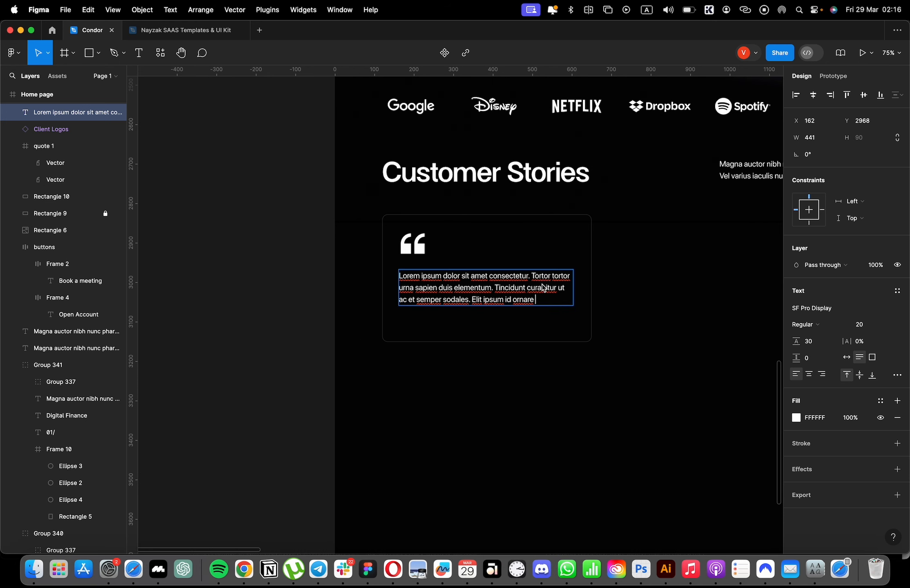
key(Escape)
Set the card text to Nebulas Medium at size 24 and narrow its box to about 426.
text(24)
key(Return)
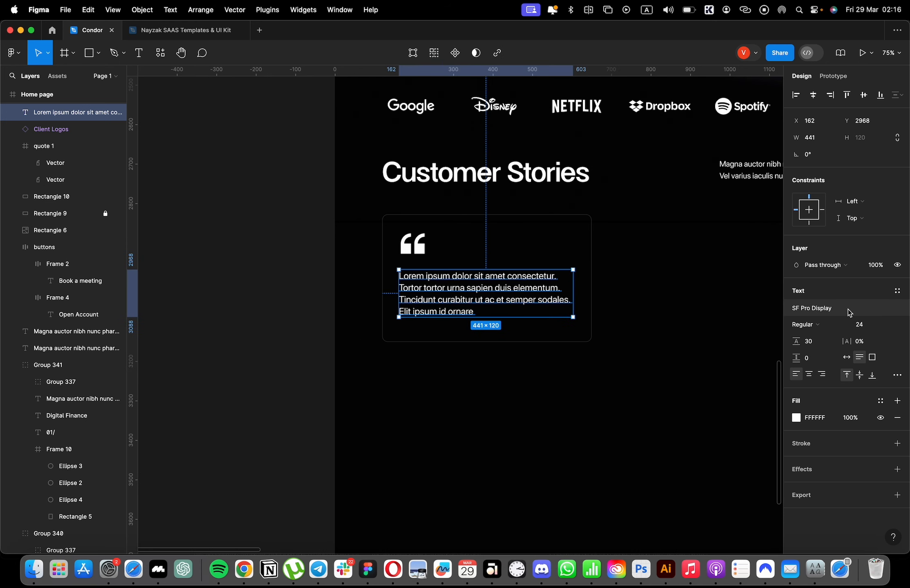
click(812, 308)
text(neb)
key(Return)
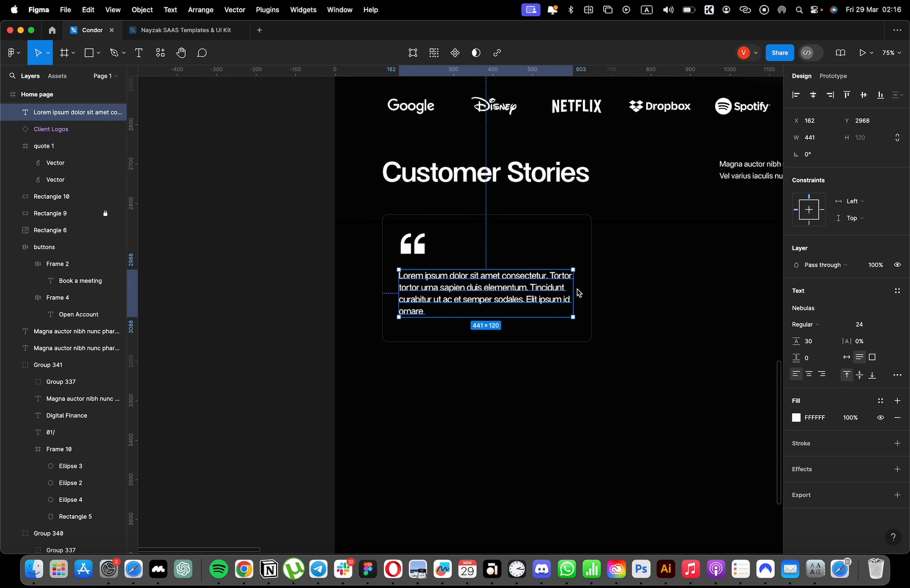
click(803, 324)
click(807, 335)
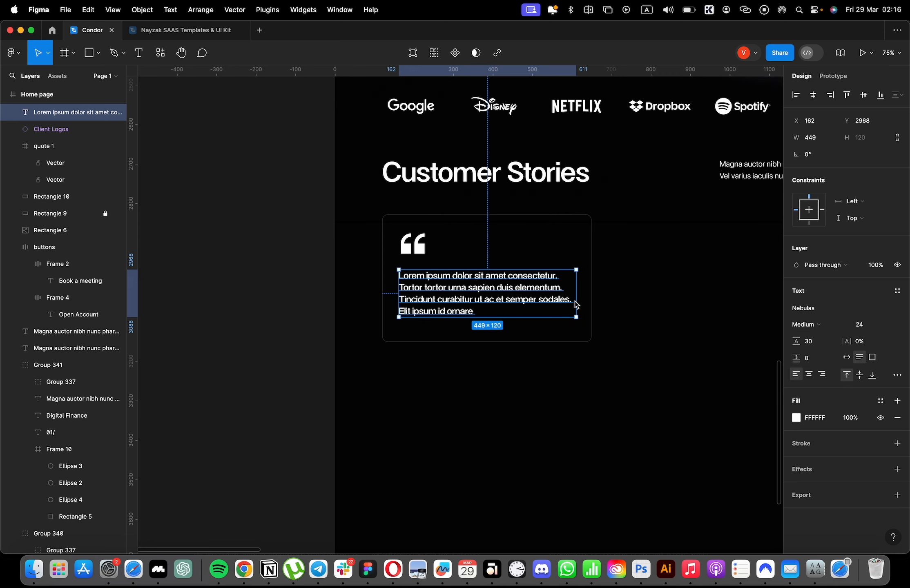
drag(576, 304, 568, 303)
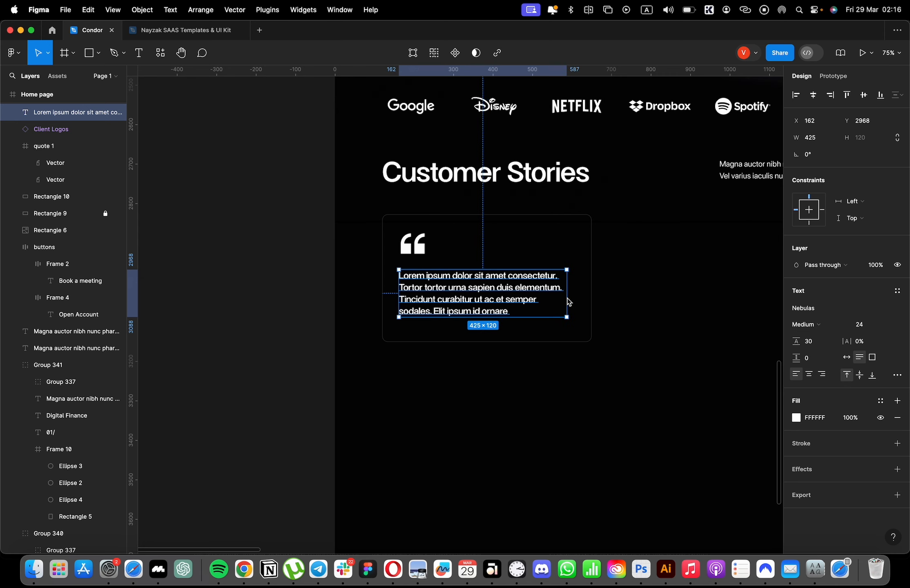
click(594, 304)
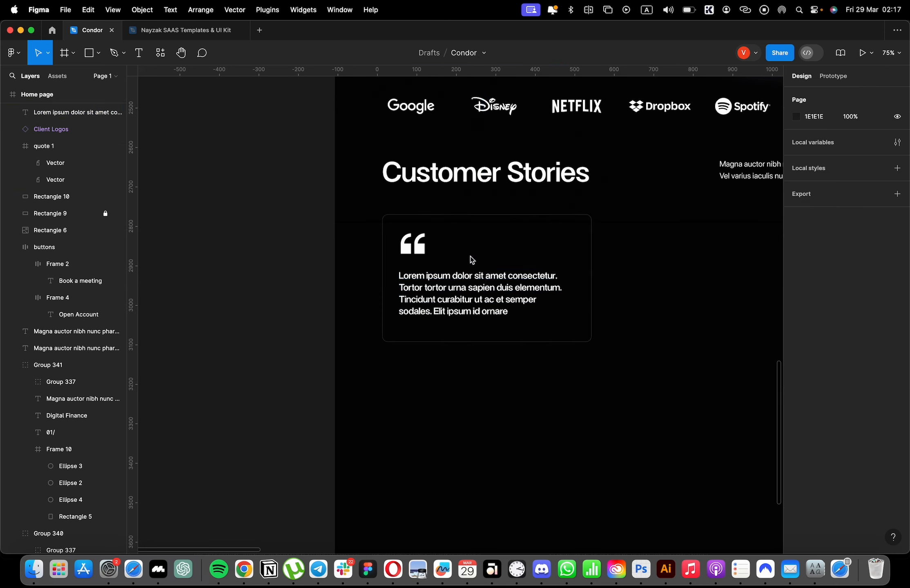
Shrink the quote icon to about 48 and shift it slightly up and left in the card together with the text.
click(426, 244)
shift+click(482, 295)
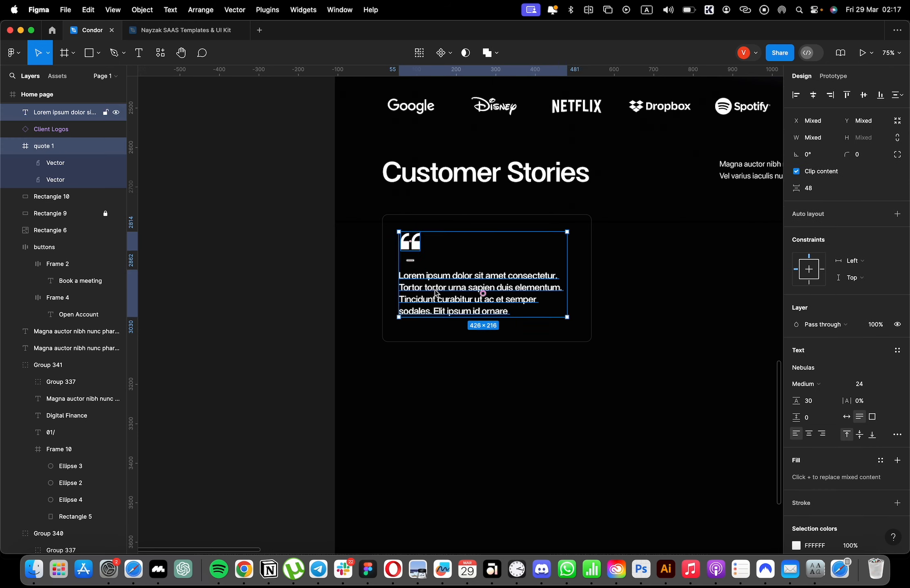
drag(482, 296, 450, 349)
Duplicate the quote text below itself and replace the copy's content with the customer's name.
click(449, 293)
key(super+d)
key(Return)
text(Sam B.)
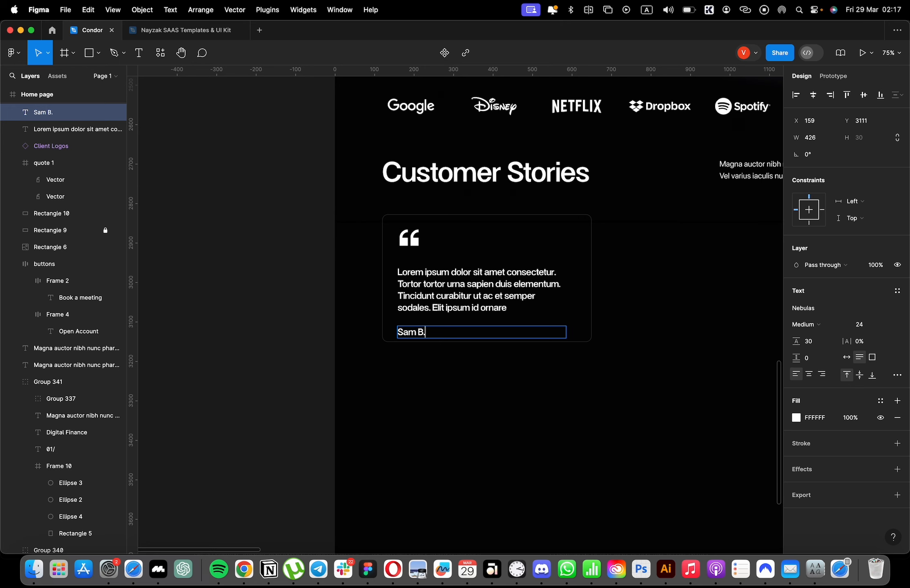
key(Escape)
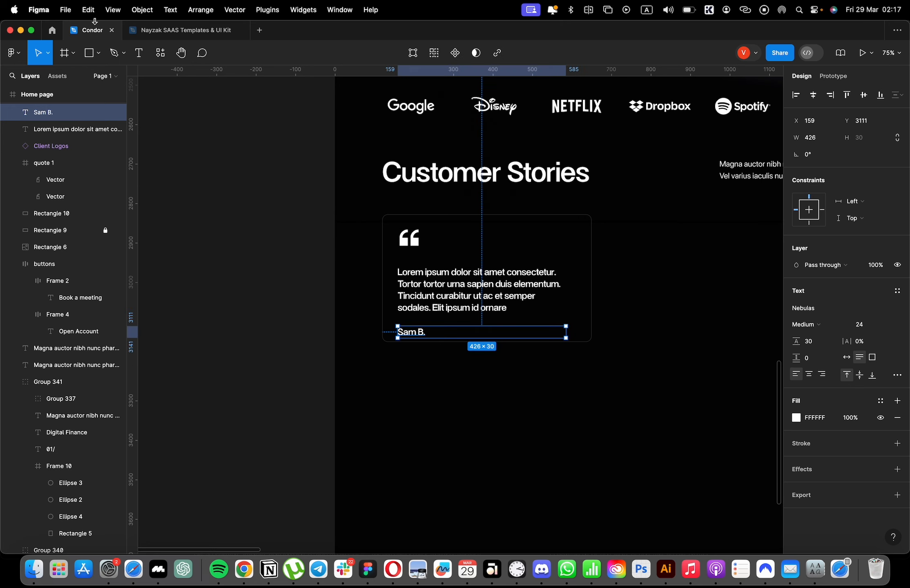
Search the Nayzak kit for "flag" and copy the US flag image from the contact form's phone field.
click(180, 30)
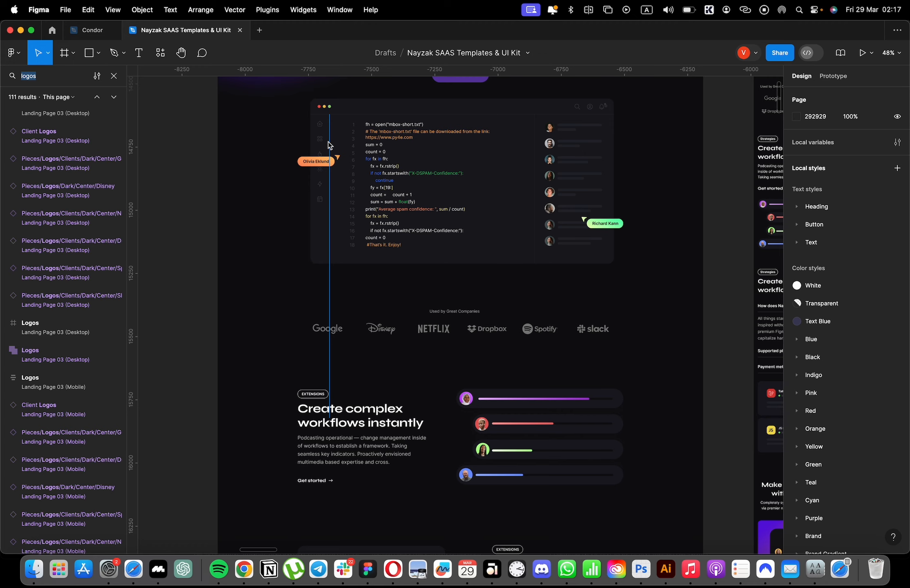
text(flag)
key(Return)
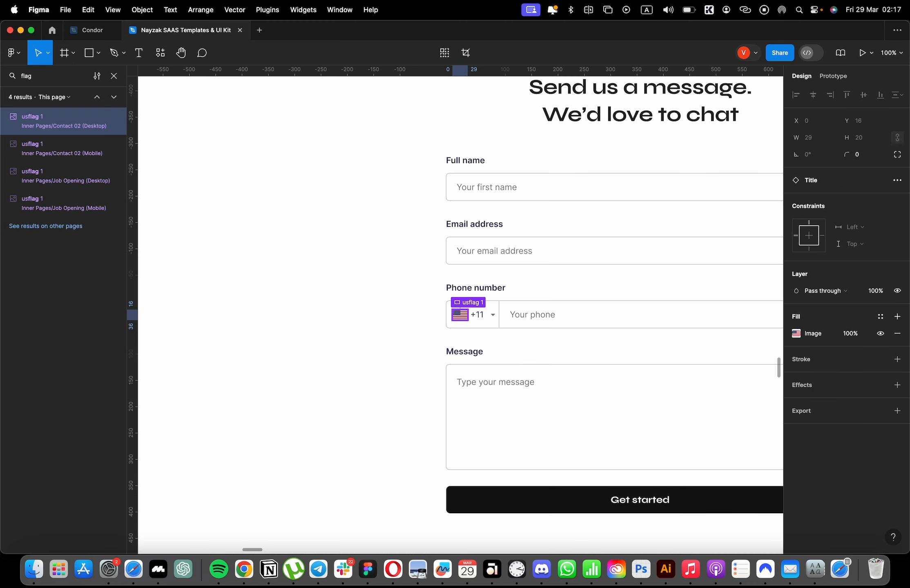
scroll(515, 285, up, 5)
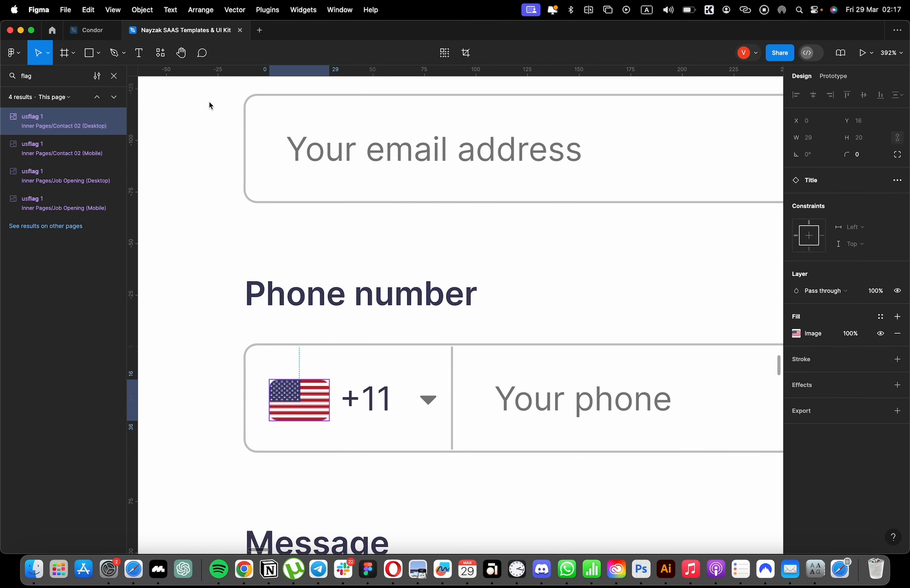
Paste the US flag into the card beside the customer's name, left-aligned with the quote text and resized to about 39 × 26.
click(92, 30)
scroll(421, 341, up, 3)
key(super+v)
drag(456, 307, 521, 232)
scroll(455, 221, up, 4)
click(451, 222)
drag(457, 221, 482, 228)
scroll(507, 235, down, 5)
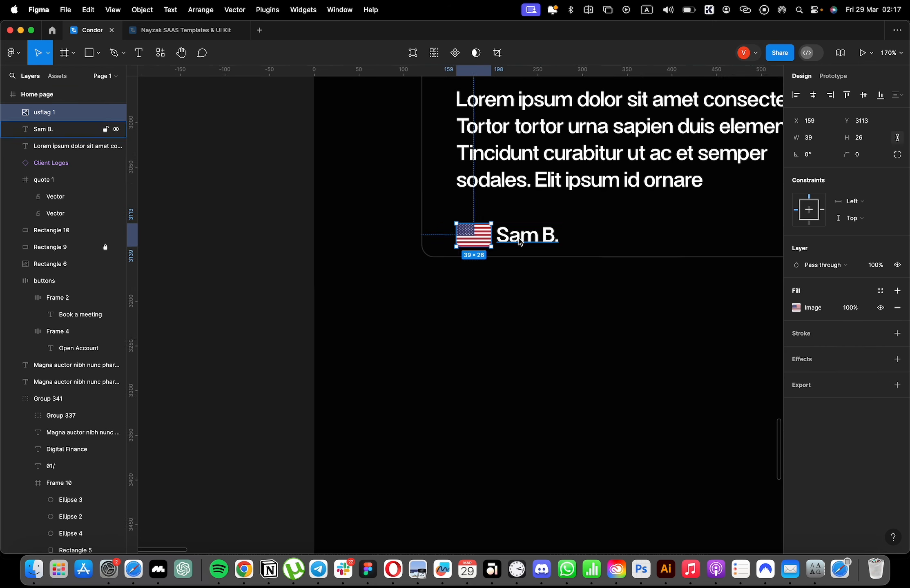
Move the customer's name to leave a gap of 20 after the flag and nudge both slightly up.
click(520, 242)
scroll(515, 243, down, 3)
shift+click(490, 239)
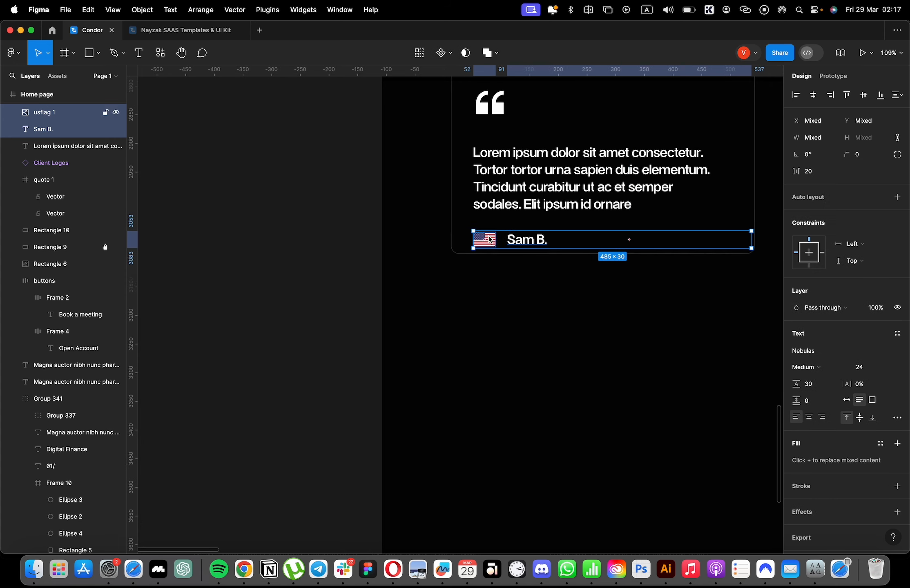
drag(489, 239, 490, 236)
Move the quote text, flag and name up toward the quote icon, and add the icon to the selection.
shift+click(523, 190)
drag(524, 188, 526, 180)
scroll(527, 190, up, 3)
scroll(526, 190, left, 1)
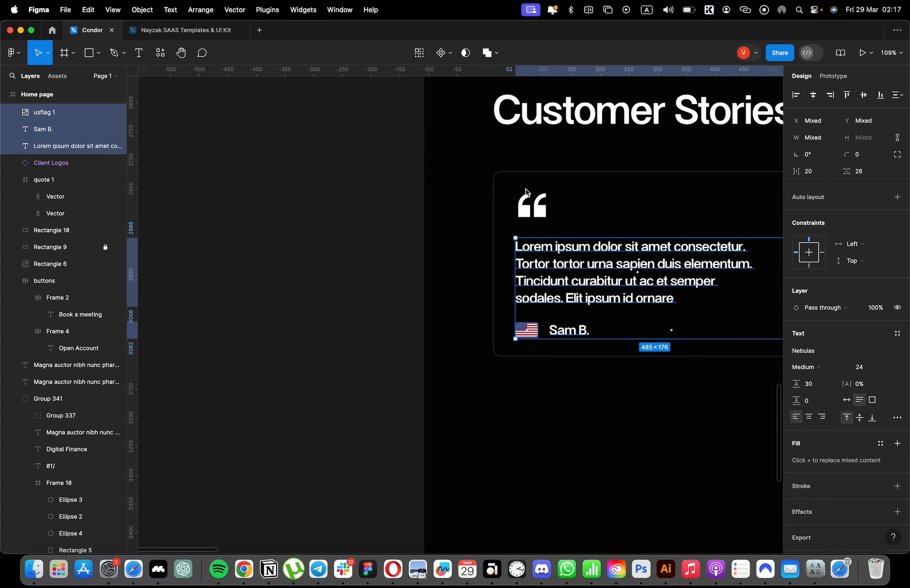
shift+click(529, 210)
scroll(535, 217, down, 5)
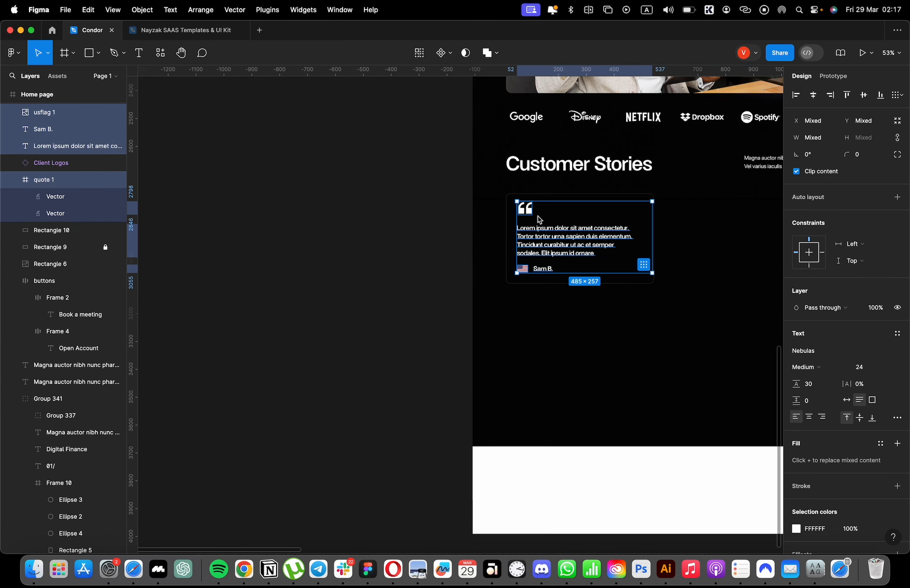
Delete the last line of the quote text so it ends after "Tincidunt curabitur ut ac et semper".
scroll(506, 275, down, 1)
scroll(599, 234, up, 2)
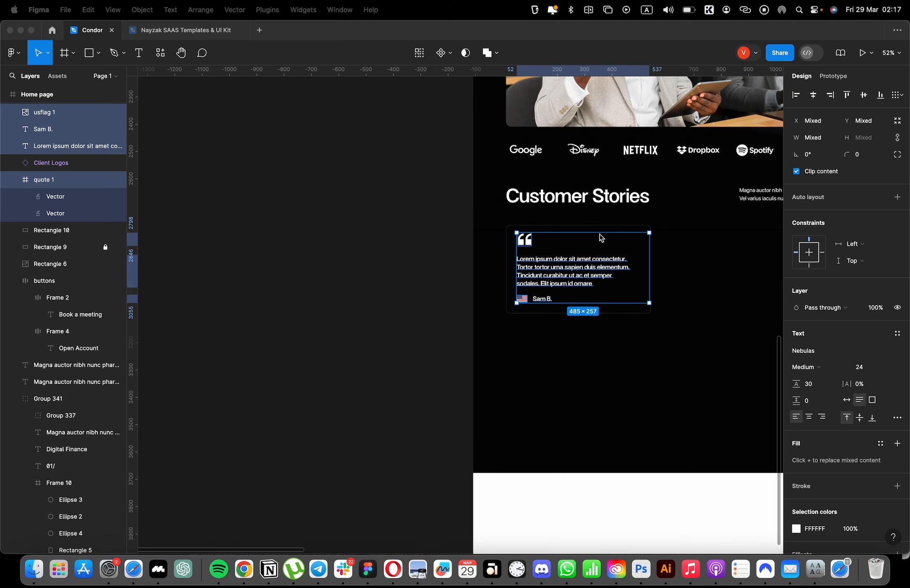
click(606, 236)
scroll(351, 255, right, 3)
double_click(473, 282)
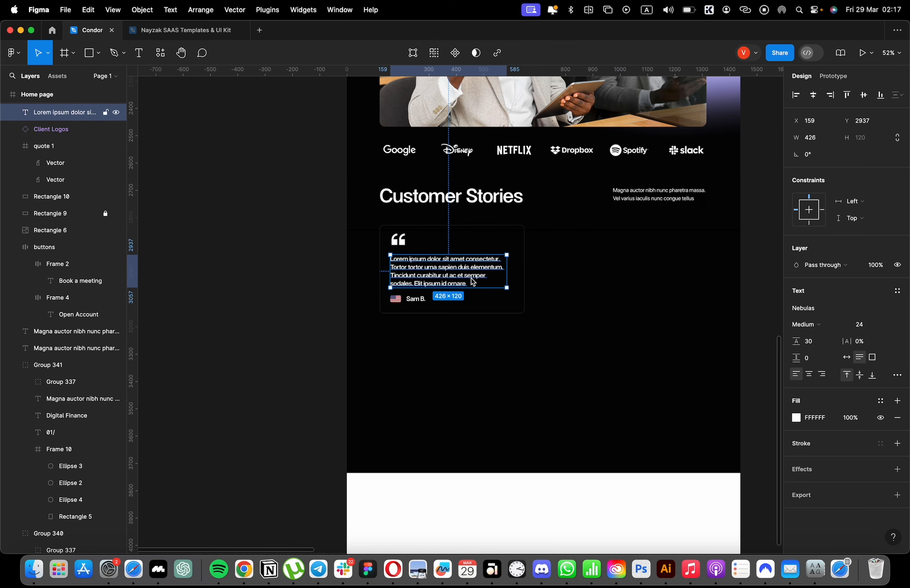
drag(473, 285, 374, 290)
key(BackSpace)
key(Escape)
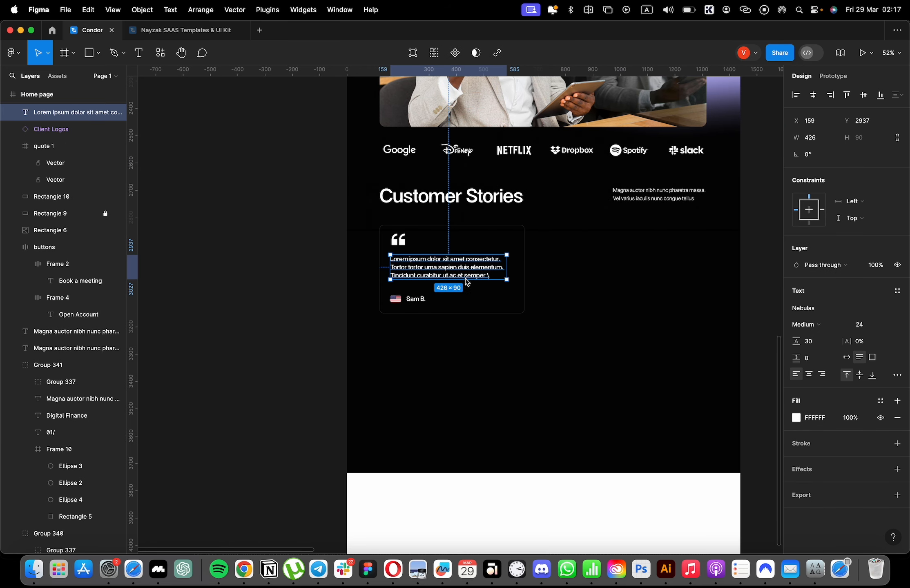
Move the quote text slightly down, leaving a gap of 41 below the quote icon, and group the two.
click(216, 286)
scroll(378, 278, up, 4)
drag(431, 274, 436, 278)
shift+click(412, 219)
key(super+g)
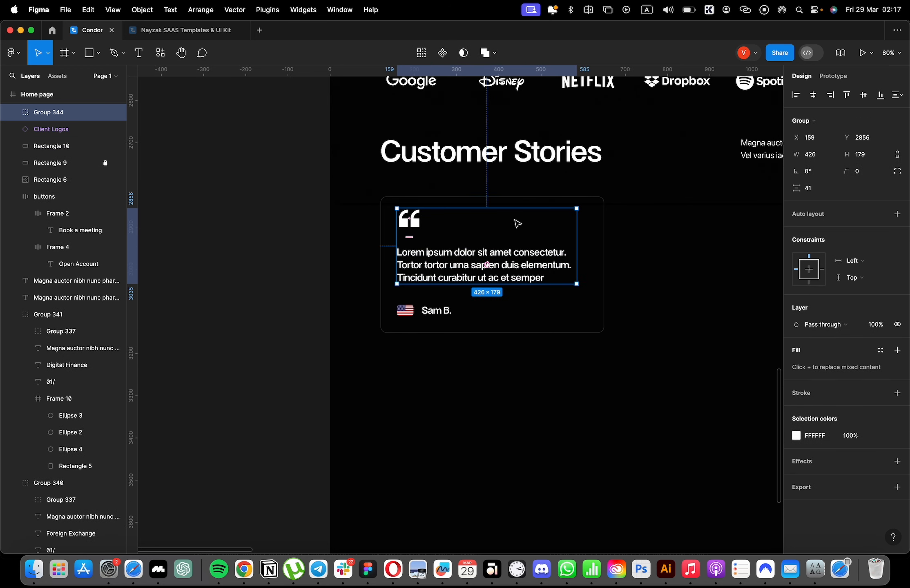
Group the customer's name and the card outline with the quote group as one testimonial card.
shift+click(425, 312)
shift+click(428, 332)
key(super+g)
scroll(307, 301, down, 4)
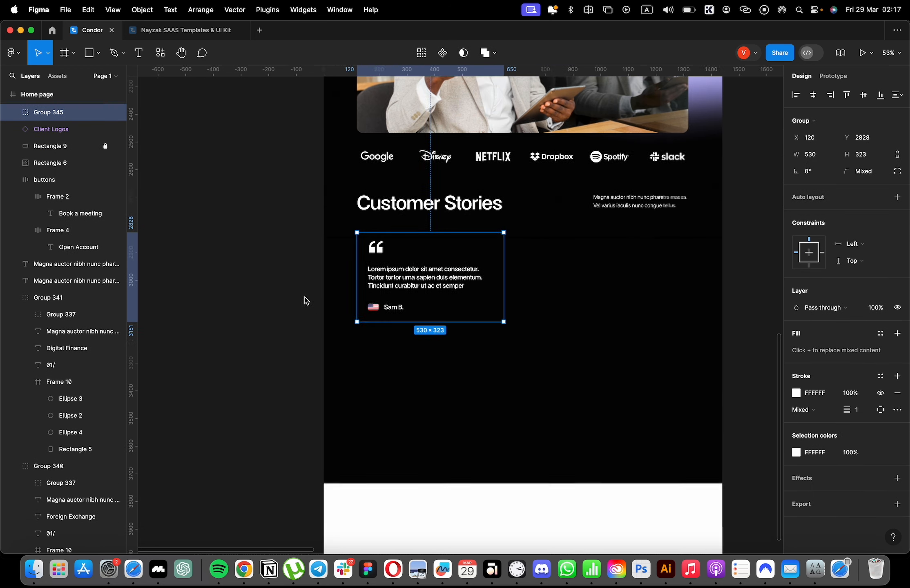
Widen the outline rectangle inside the testimonial card group to 560.
click(301, 298)
scroll(293, 295, down, 2)
scroll(441, 286, up, 4)
click(414, 271)
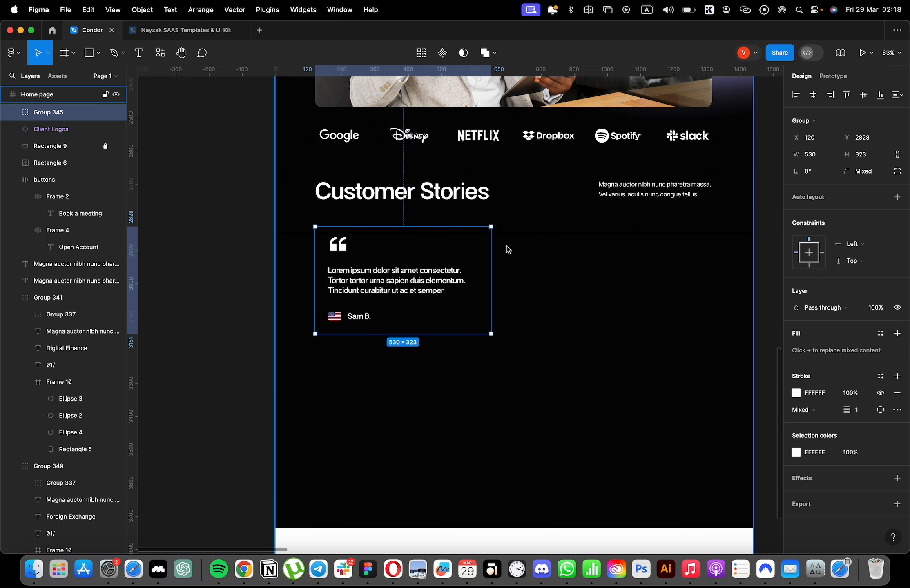
double_click(491, 249)
drag(490, 249, 503, 249)
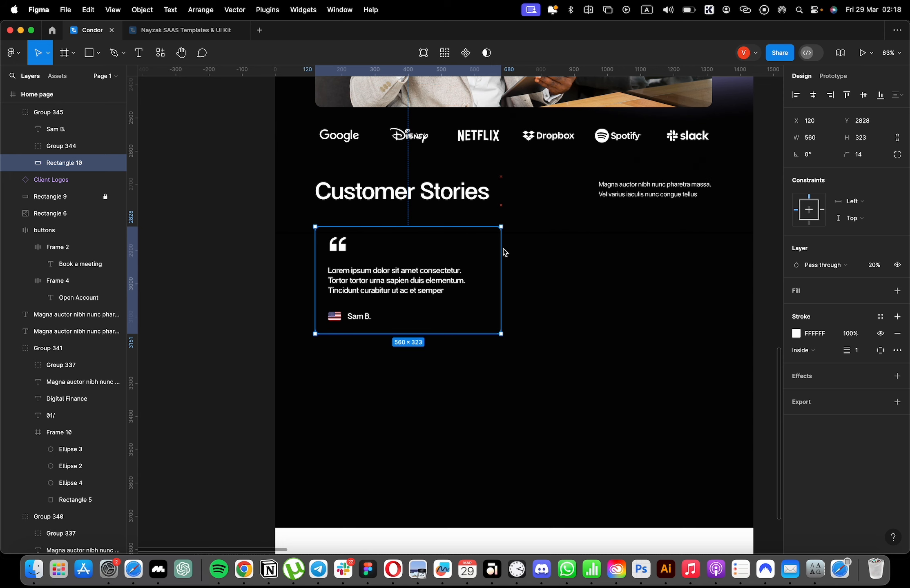
click(513, 237)
click(513, 237)
key(Escape)
Duplicate the testimonial card twice to the right to make an evenly spaced row of three cards.
click(419, 292)
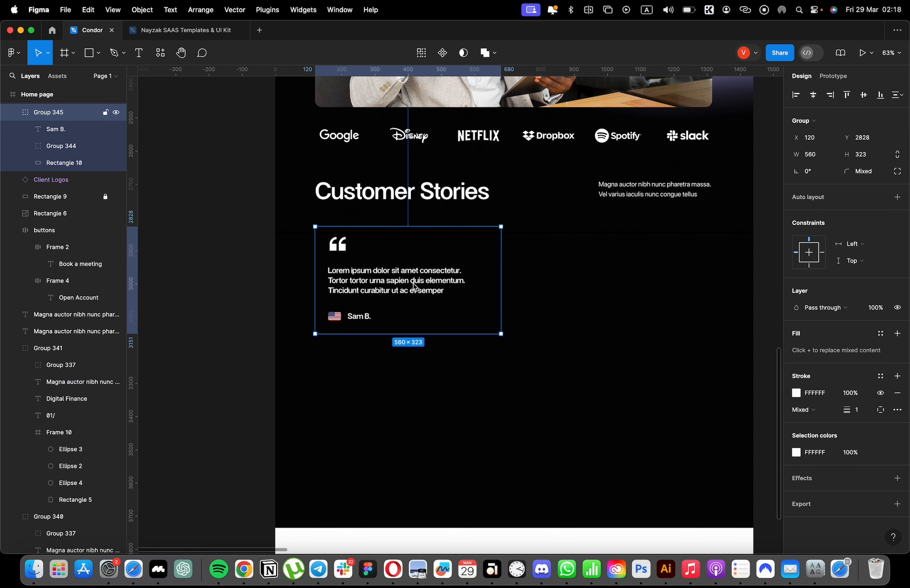
key(super+d)
drag(360, 291, 559, 291)
key(super+d)
scroll(712, 376, right, 5)
click(677, 366)
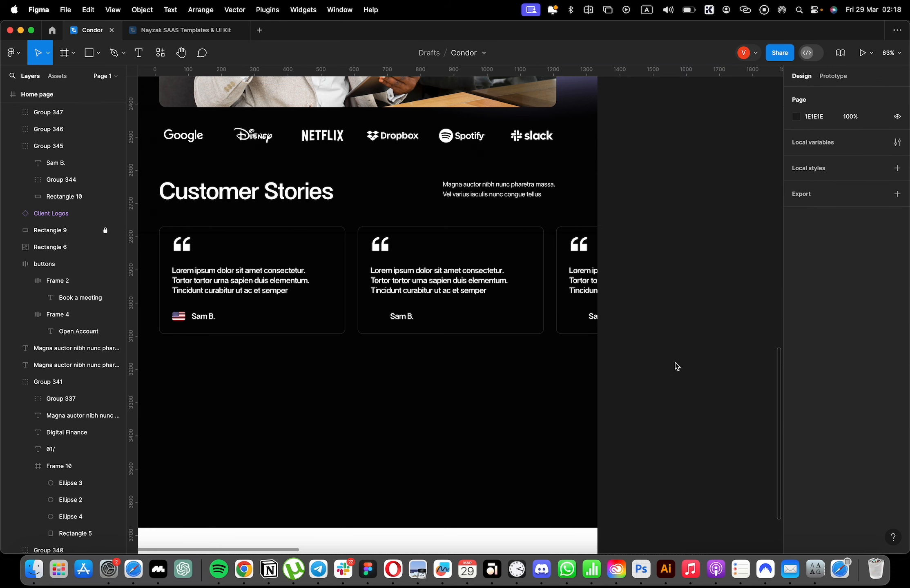
scroll(508, 315, left, 3)
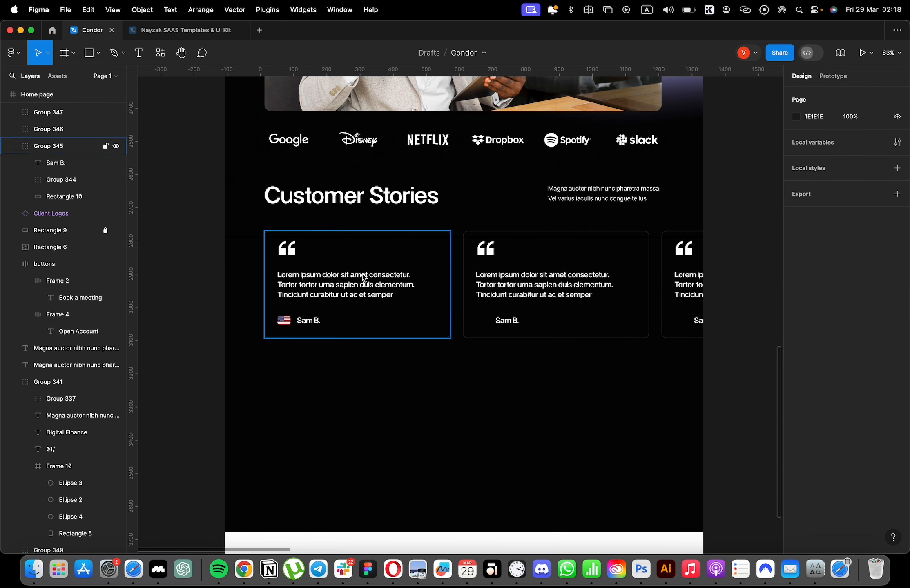
Switch to Flaticon in Safari, search icons for "arrow" and open the circled right arrow icon.
key(super+Tab)
click(883, 440)
click(884, 441)
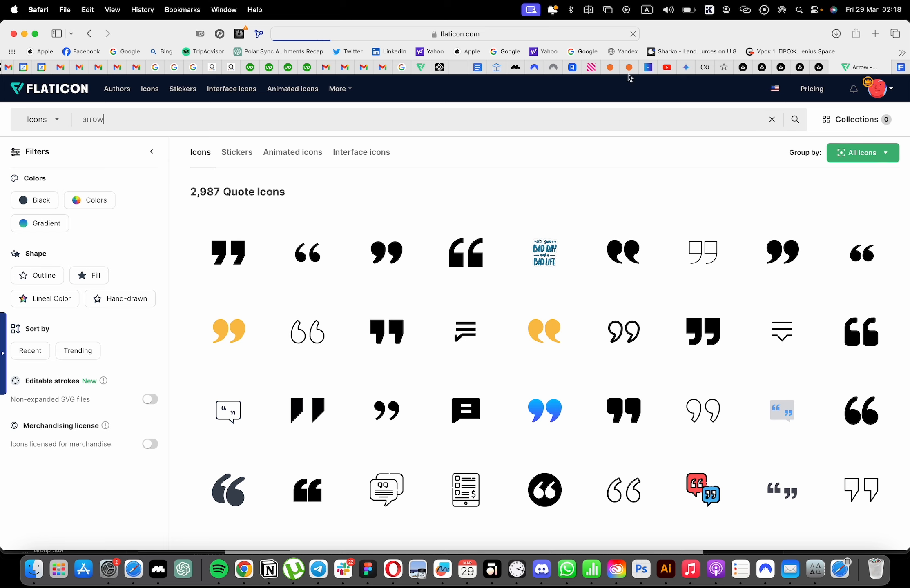
text(arrow)
key(Return)
scroll(847, 279, down, 3)
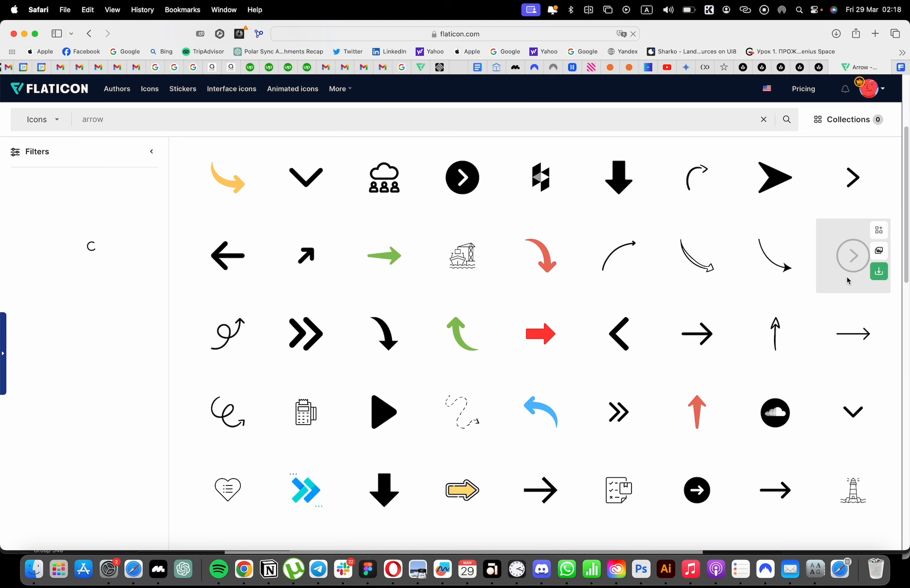
click(847, 280)
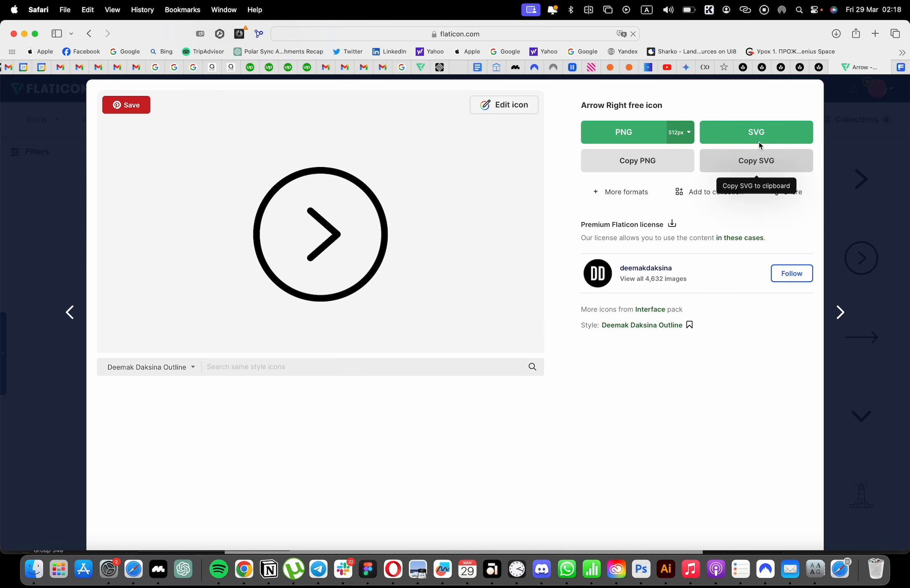
Place the downloaded arrow icon in the Figma page below the cards at about 113 × 113 and recolor it FFFFFF.
click(836, 33)
drag(772, 88, 637, 270)
click(796, 461)
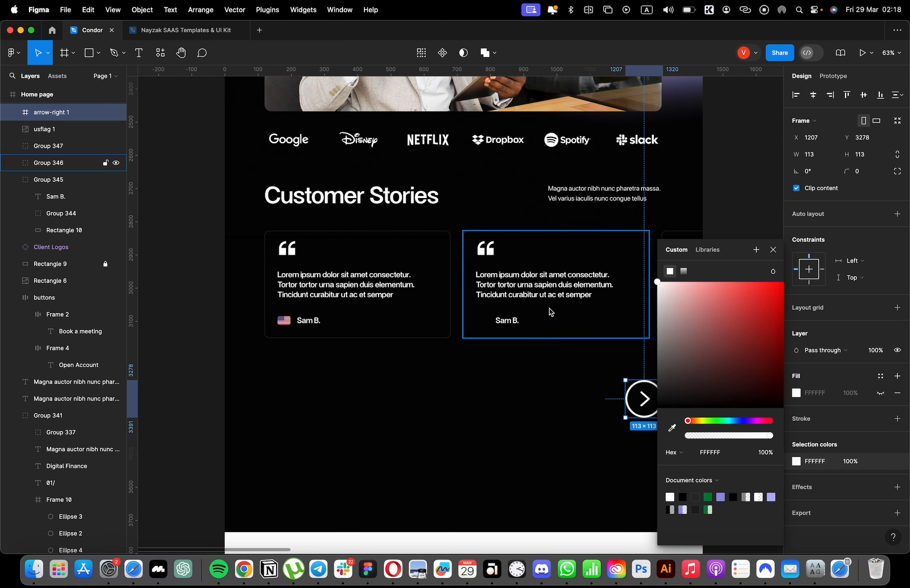
Shrink the arrow to 65 × 65 and place a copy rotated 180° below the first card, aligned with its left edge.
scroll(553, 314, right, 4)
drag(515, 380, 246, 373)
key(shift+g)
scroll(500, 388, left, 6)
key(shift+g)
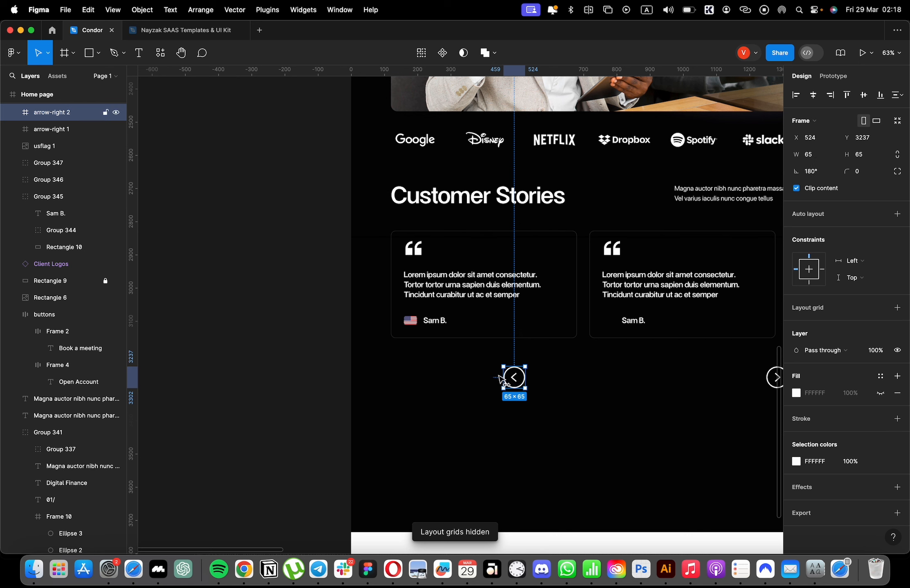
drag(502, 380, 402, 380)
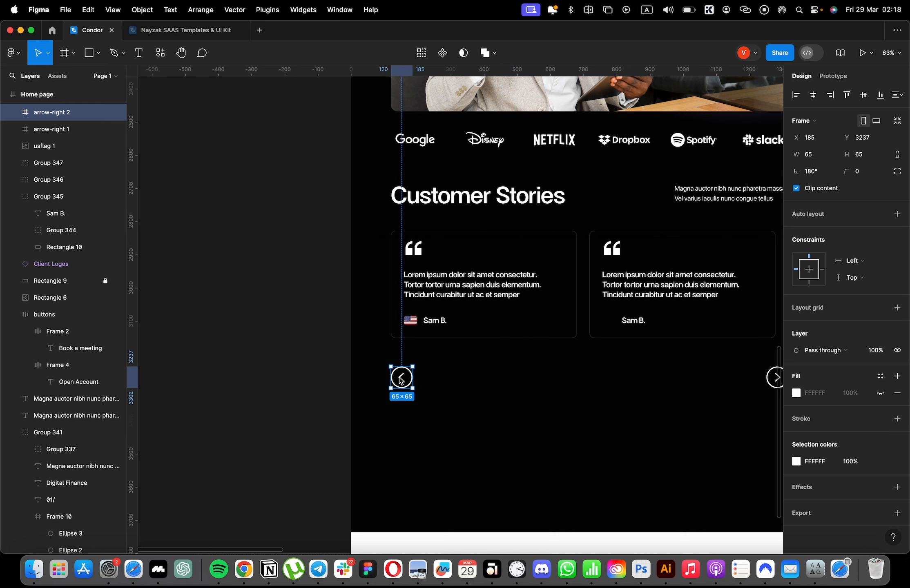
Select both arrows below the cards and try to resize them together.
scroll(528, 386, right, 6)
key(alt+h)
scroll(517, 386, down, 2)
shift+click(645, 384)
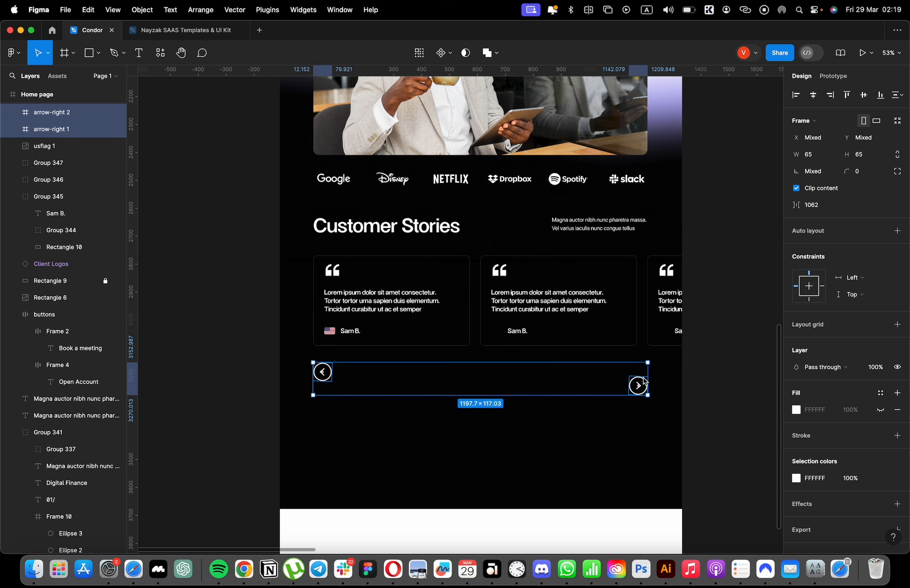
scroll(650, 372, up, 3)
click(648, 375)
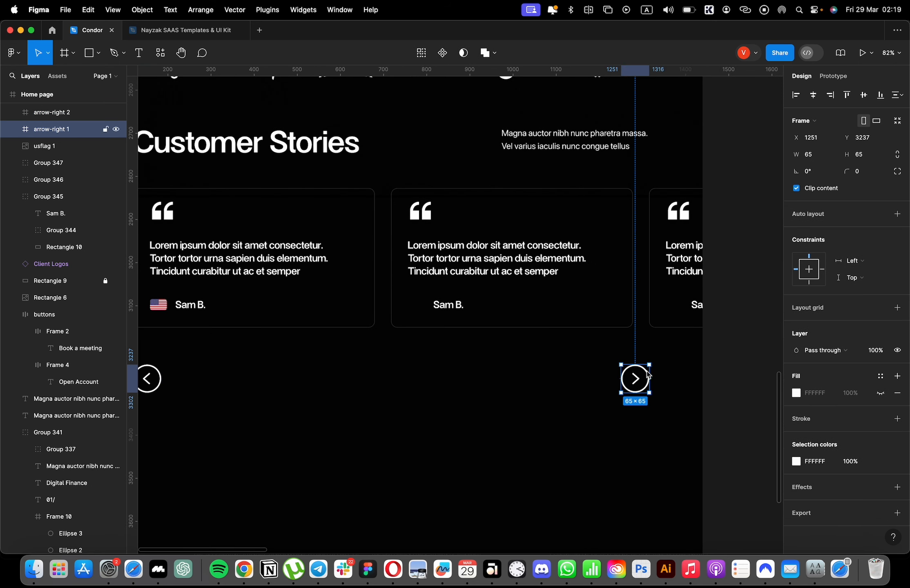
click(422, 58)
scroll(308, 356, left, 4)
shift+click(287, 378)
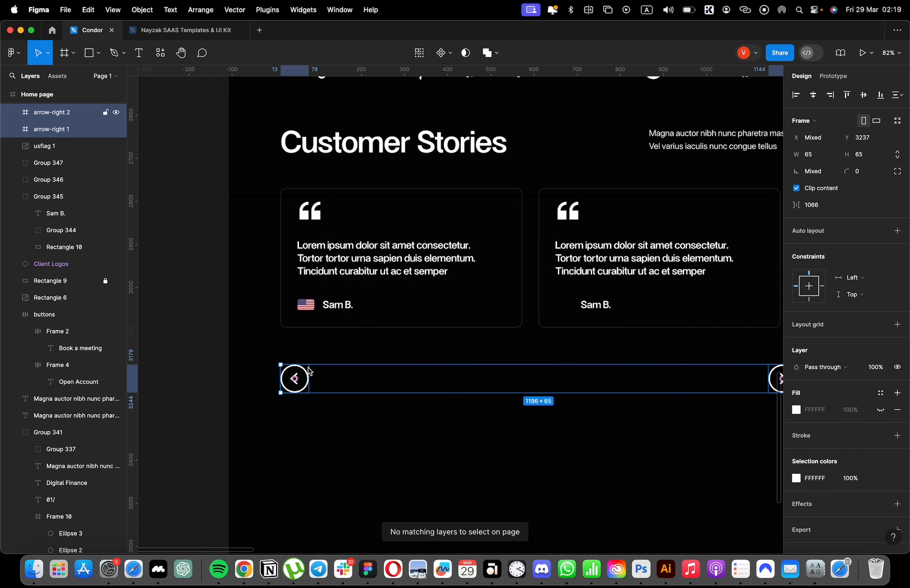
scroll(309, 373, up, 5)
scroll(646, 380, down, 10)
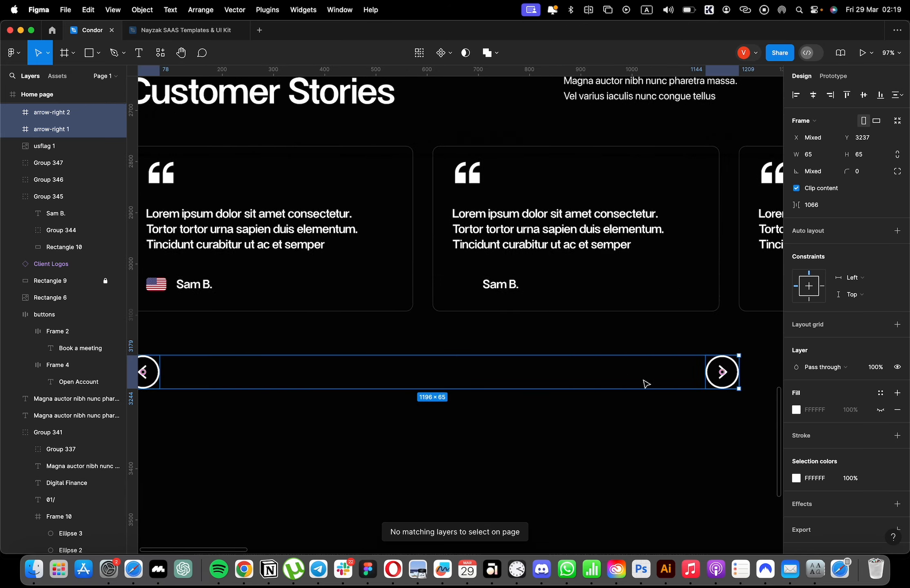
Show the layout grid, resize the right-pointing arrow to 35 × 35 and align it with the last column's right edge.
key(ctrl+g)
scroll(600, 374, down, 5)
scroll(596, 405, up, 6)
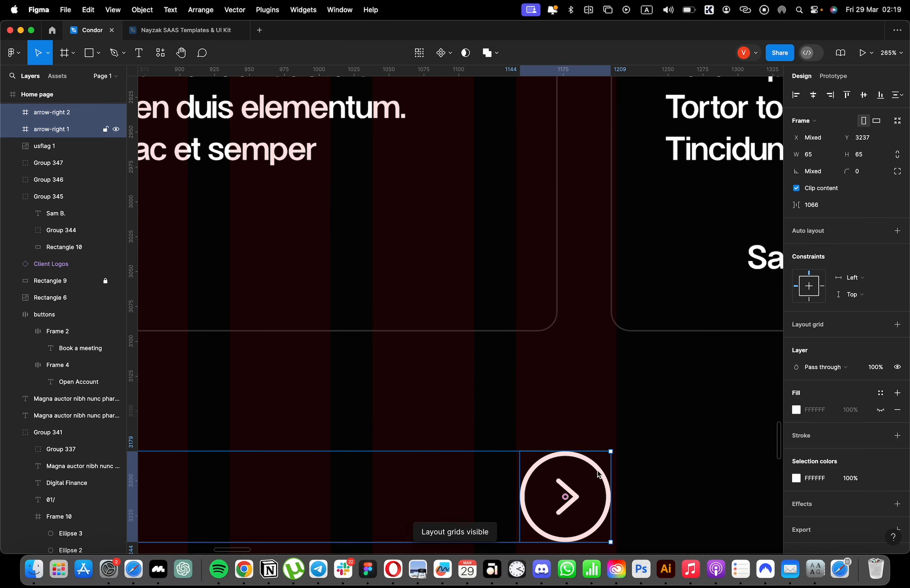
click(567, 496)
mouse_move(611, 452)
mouse_down()
mouse_move(590, 472)
mouse_move(595, 448)
mouse_up()
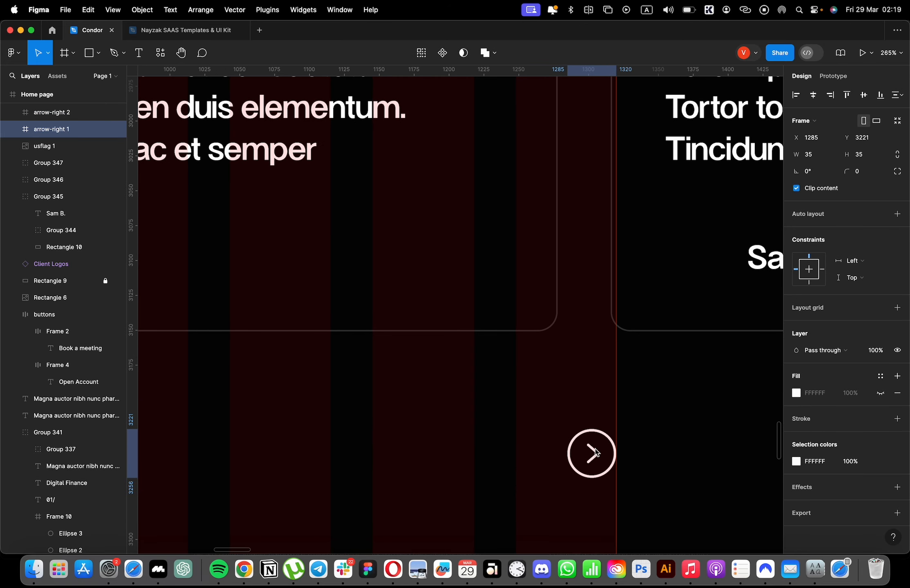
Delete the large left-pointing arrow below the first card.
scroll(596, 448, left, 10)
scroll(522, 423, down, 2)
scroll(449, 428, down, 5)
click(355, 437)
key(Delete)
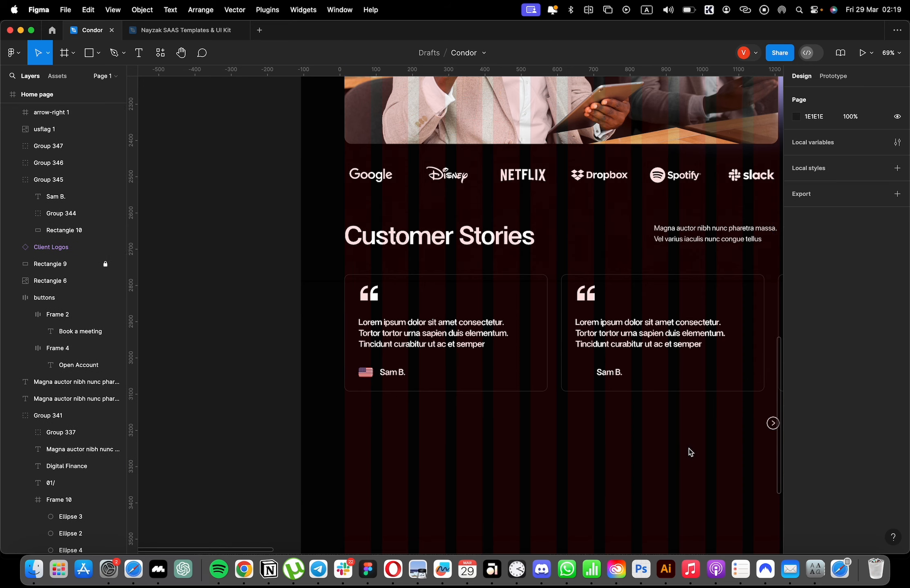
Duplicate the 35 × 35 right-pointing arrow and flip the copy to point left.
scroll(744, 443, down, 2)
click(770, 391)
scroll(711, 392, right, 5)
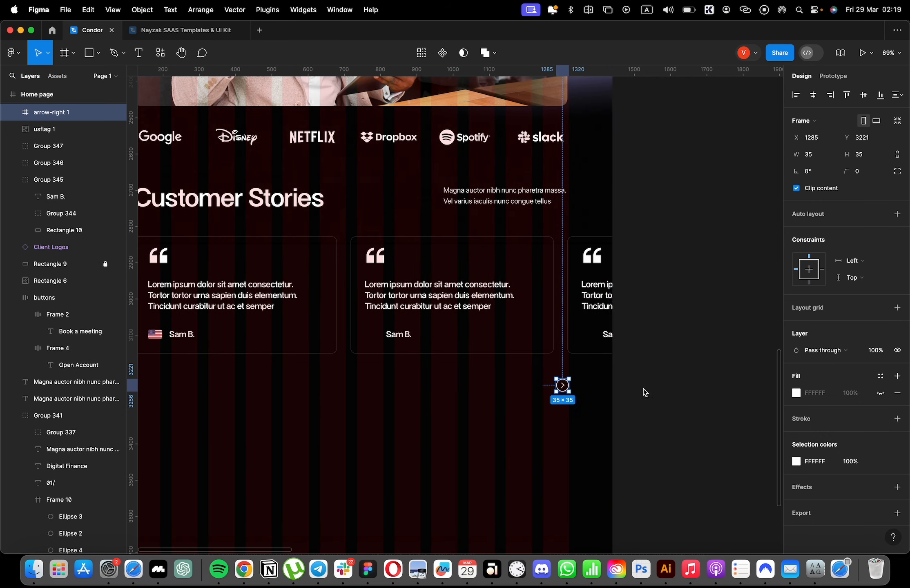
key(super+d)
key(shift+h)
drag(569, 392, 209, 404)
key(super+z)
Move the left-pointing arrow to the left margin level with the other arrow, nudge it to X 154 and hide the layout grid.
scroll(604, 417, left, 4)
drag(720, 390, 289, 399)
key(ctrl+g)
key(Right)
key(Right)
key(ctrl+g)
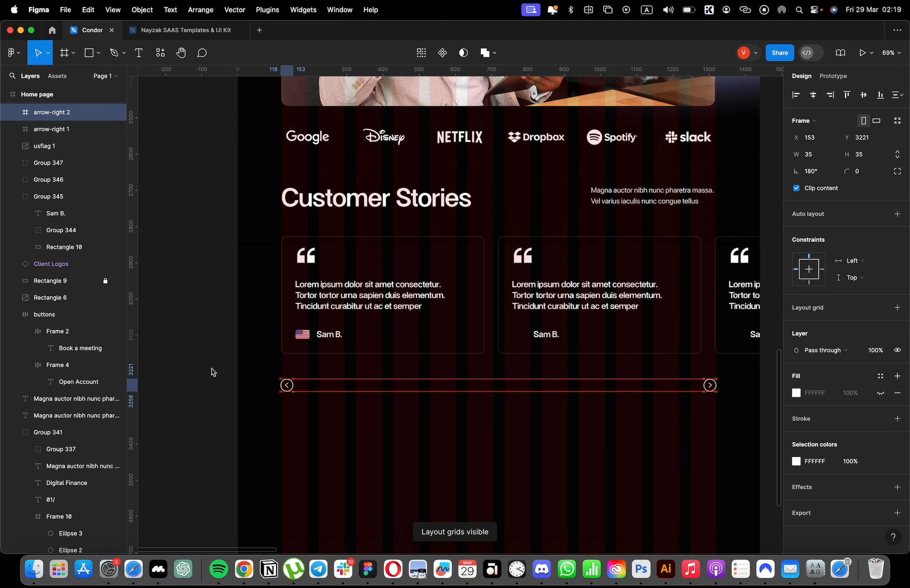
key(ctrl+g)
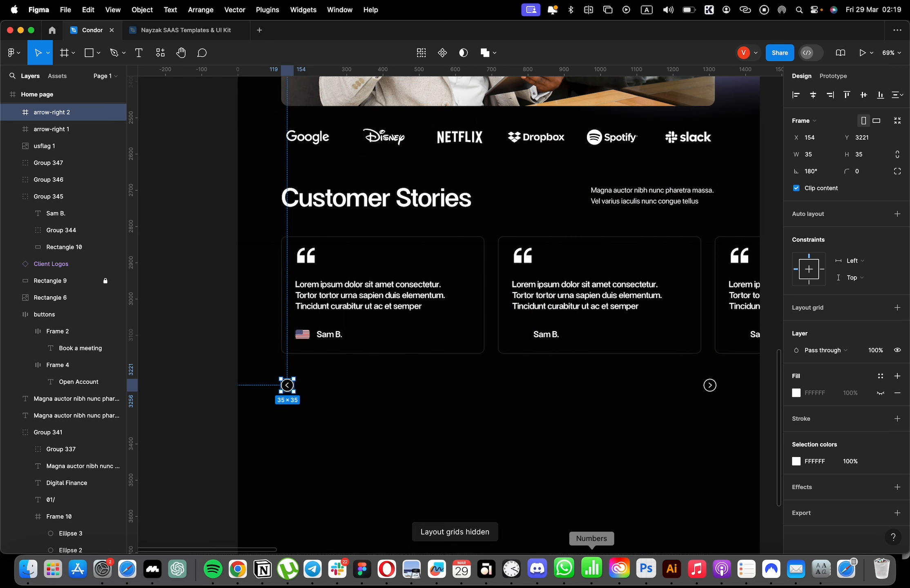
Draw a 23 × 4 bar level with the arrows, center it horizontally on the page and round its corners to 38.
scroll(287, 385, up, 10)
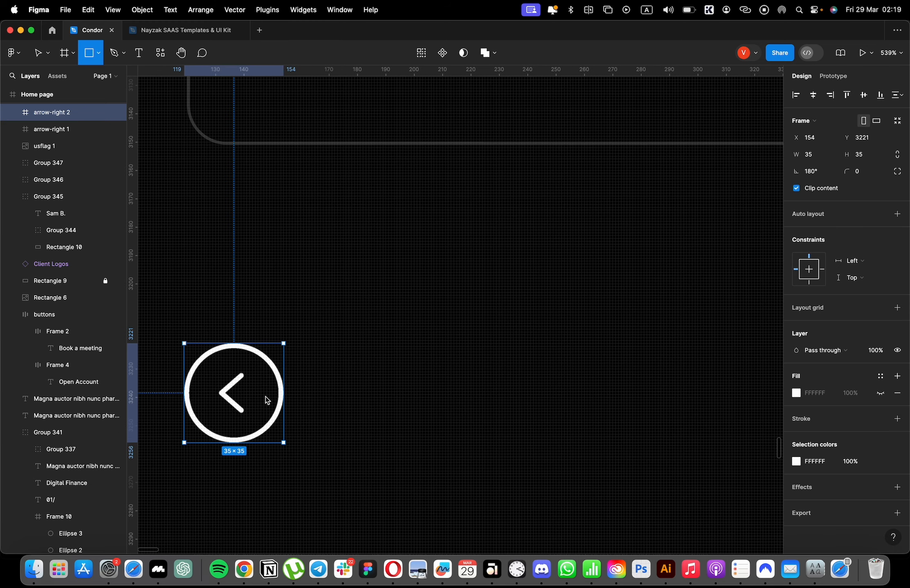
mouse_move(300, 389)
mouse_down()
mouse_move(312, 403)
mouse_move(370, 403)
mouse_up()
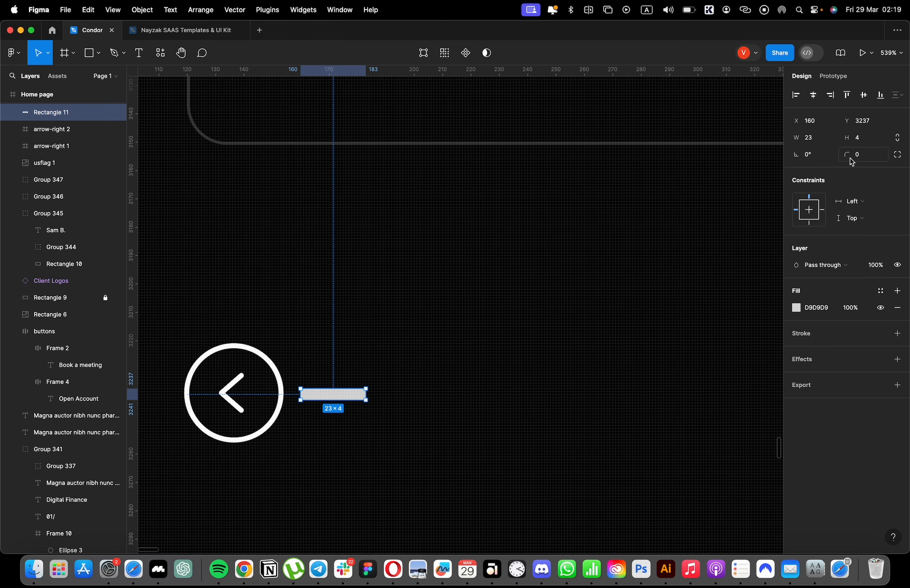
click(812, 95)
scroll(351, 420, right, 6)
key(shift+2)
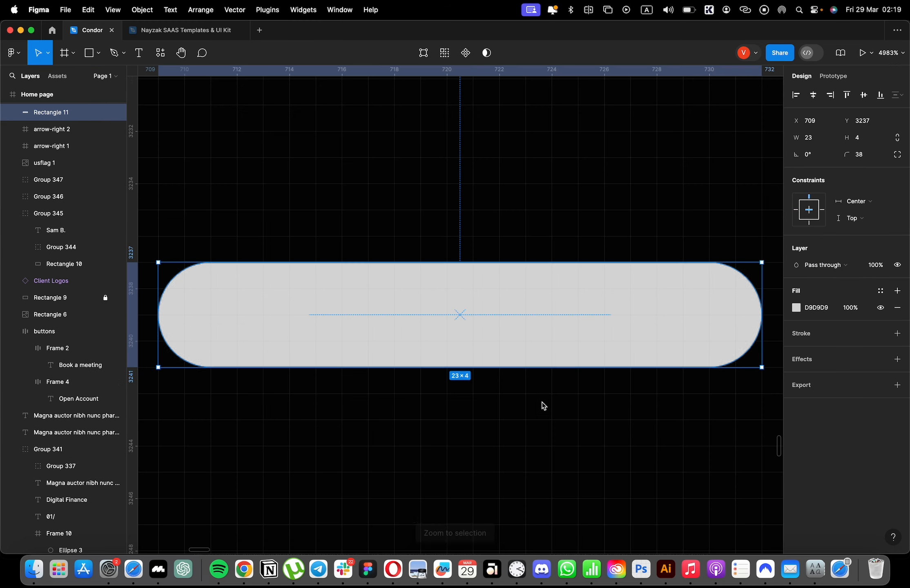
Change the rounded bar's fill to white (FFFFFF).
scroll(542, 404, up, 4)
scroll(735, 361, down, 3)
click(796, 308)
drag(722, 289, 652, 274)
scroll(468, 252, down, 5)
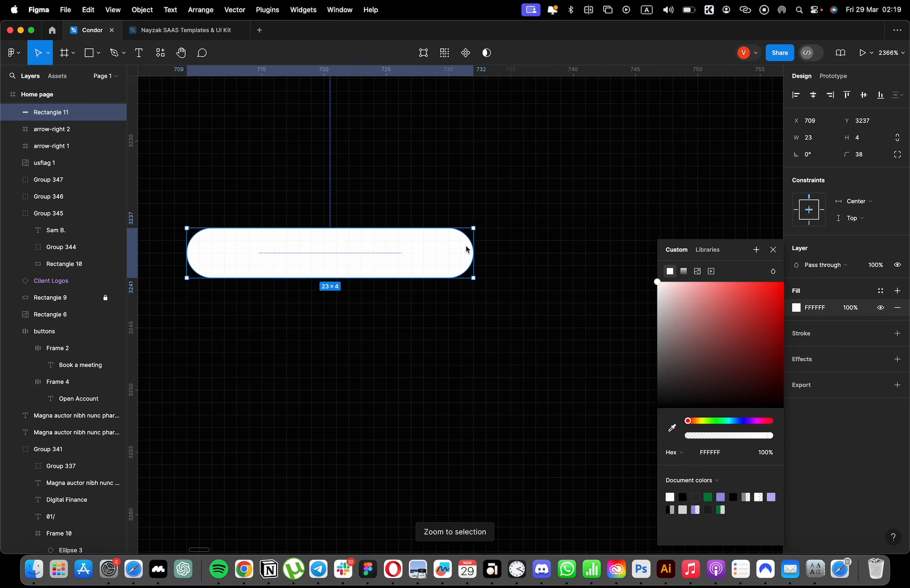
key(super+d)
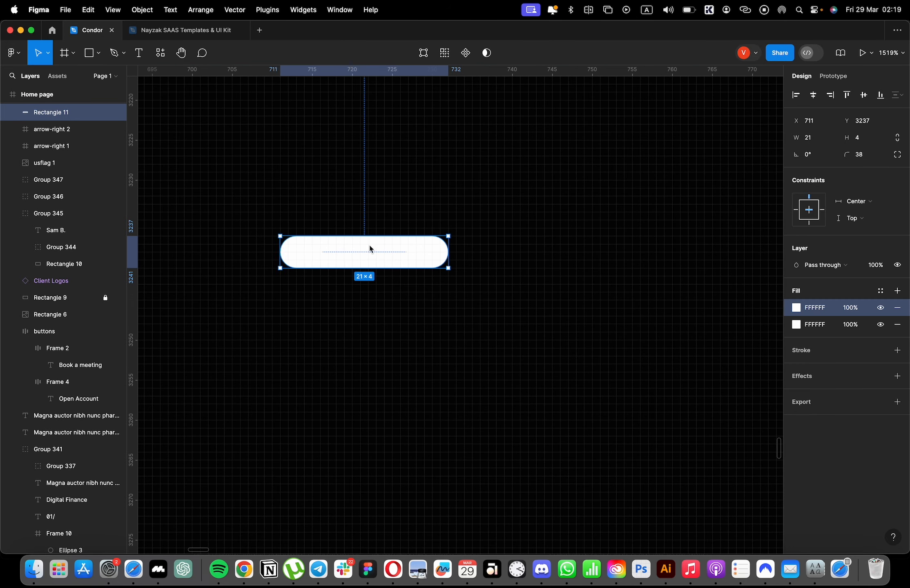
drag(369, 246, 426, 250)
key(super+z)
click(898, 307)
click(531, 282)
Duplicate the white bar and shrink the copy to a 4 × 4 dot just right of it at X 734.
click(348, 247)
key(super+d)
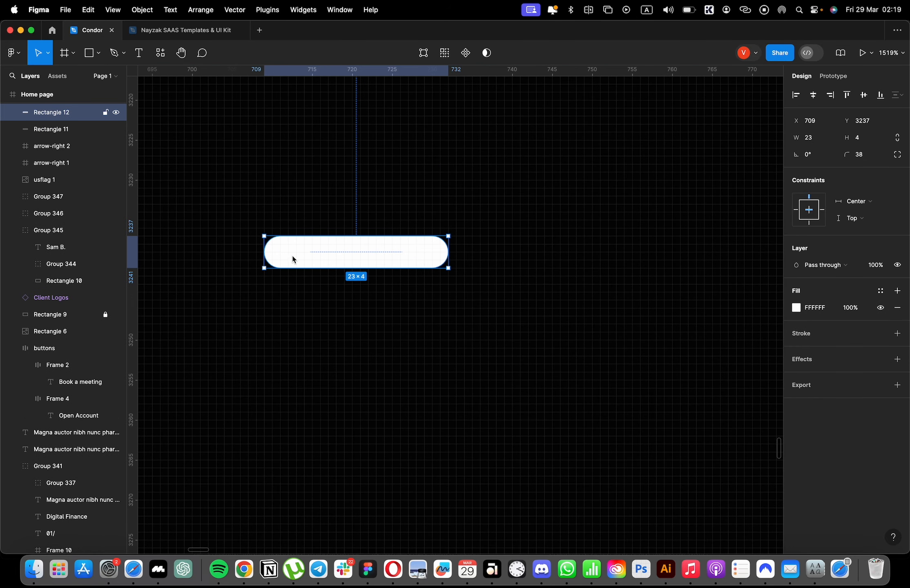
drag(265, 254, 474, 255)
Replace the dot's fill with a white (FFFFFF) inside stroke of 1.
click(898, 308)
click(898, 317)
click(797, 333)
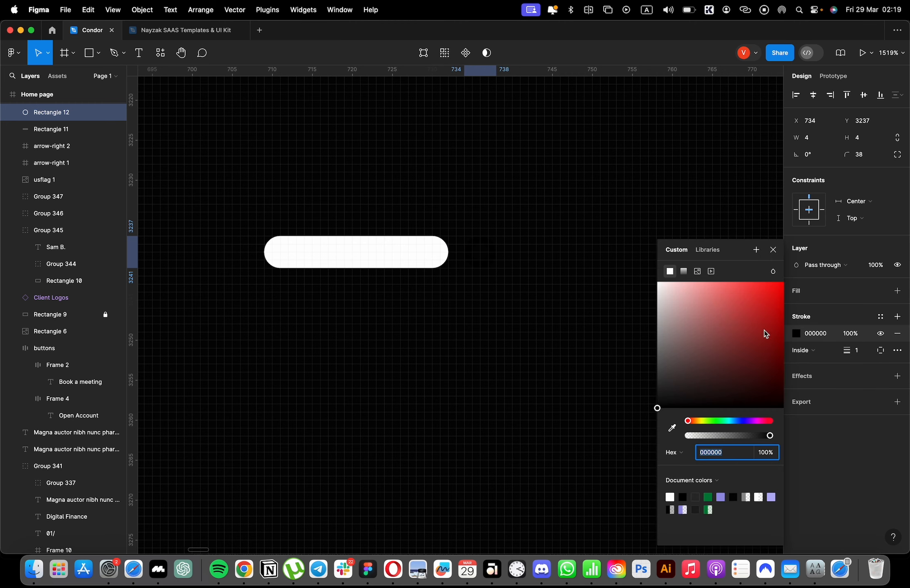
drag(766, 333, 541, 261)
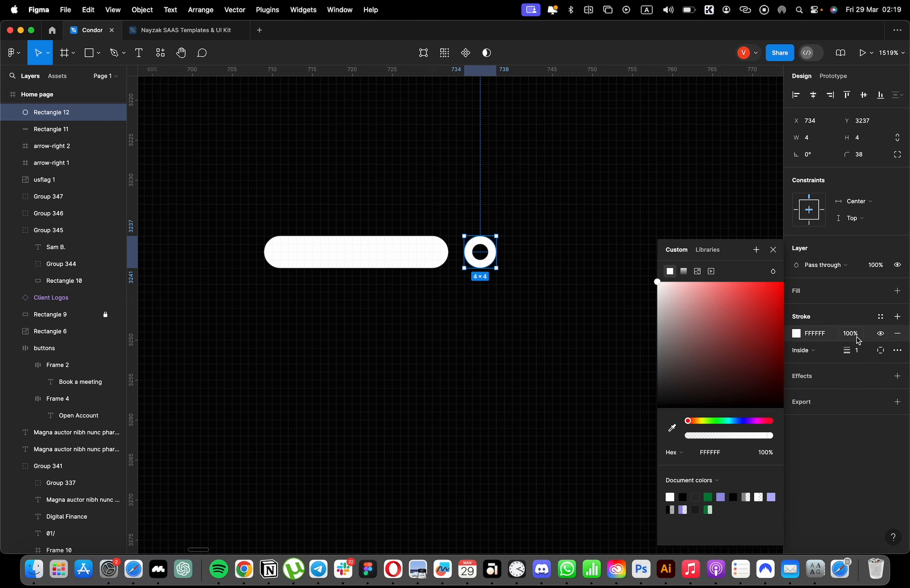
click(774, 250)
scroll(453, 282, down, 2)
click(498, 295)
scroll(533, 302, down, 10)
scroll(548, 309, up, 10)
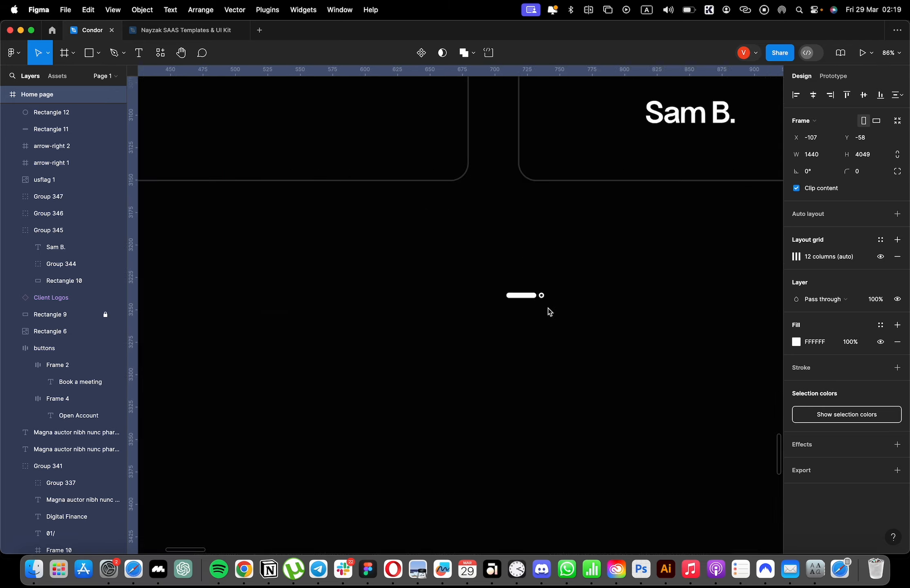
Enlarge the white pagination bar to about 27 × 6 and the ring dot beside it to 6 × 6.
click(531, 262)
shift+click(483, 249)
drag(508, 239, 477, 255)
click(530, 261)
click(524, 258)
click(560, 248)
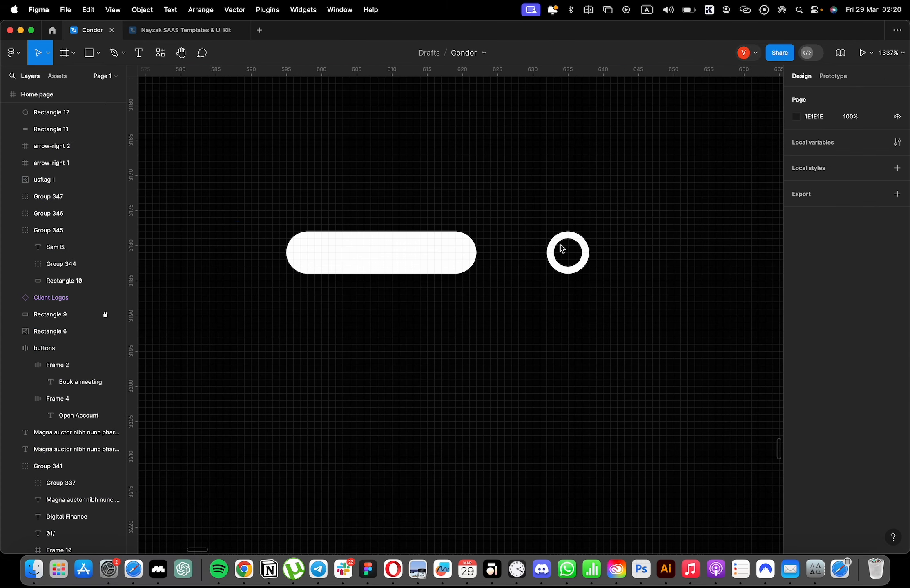
Duplicate the ring dot twice, space the bar and dots 4 apart and group them.
click(566, 243)
scroll(549, 256, down, 5)
drag(566, 245, 553, 285)
key(super+d)
scroll(572, 272, down, 4)
click(606, 268)
scroll(609, 270, down, 5)
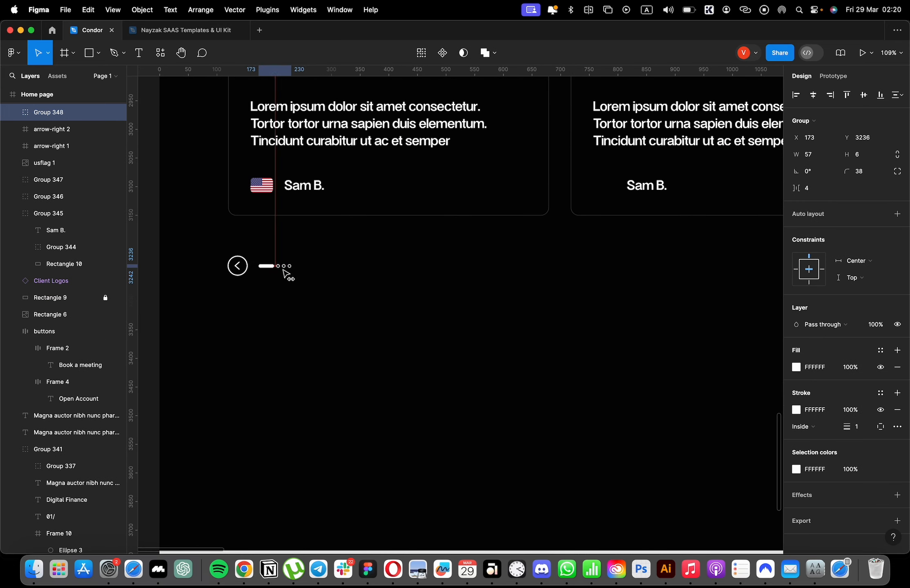
Center the pagination group horizontally on the page, between the two carousel arrows.
drag(284, 270, 262, 270)
click(813, 95)
click(672, 282)
scroll(663, 292, down, 5)
scroll(658, 304, right, 4)
scroll(633, 303, up, 3)
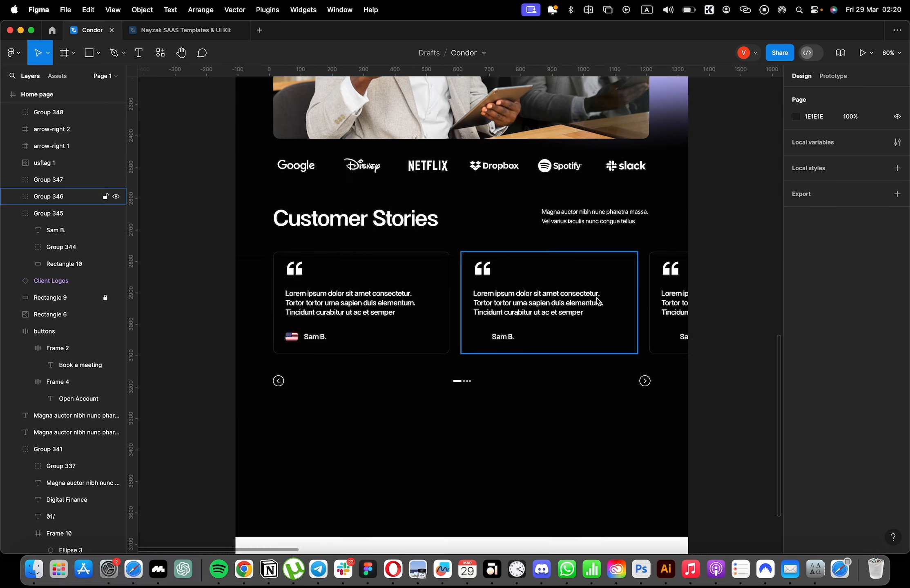
scroll(572, 300, up, 3)
scroll(499, 315, up, 10)
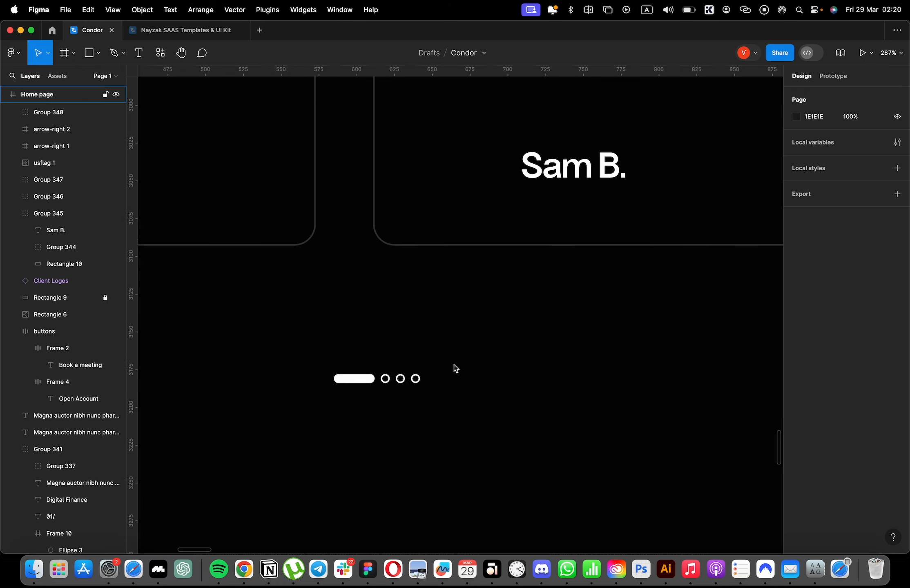
Apply auto layout to the pagination group and widen the spacing between its bar and dots.
drag(455, 369, 376, 392)
key(shift+a)
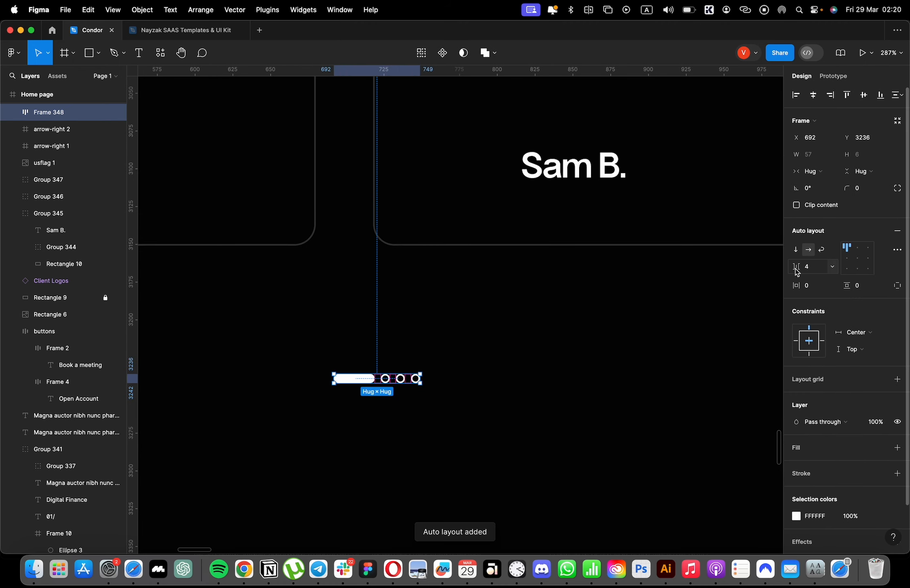
mouse_move(796, 268)
mouse_down()
mouse_move(808, 268)
mouse_move(801, 268)
mouse_up()
click(475, 368)
Duplicate the last ring dot inside the pagination frame to make a fourth dot.
drag(474, 368, 429, 394)
key(super+d)
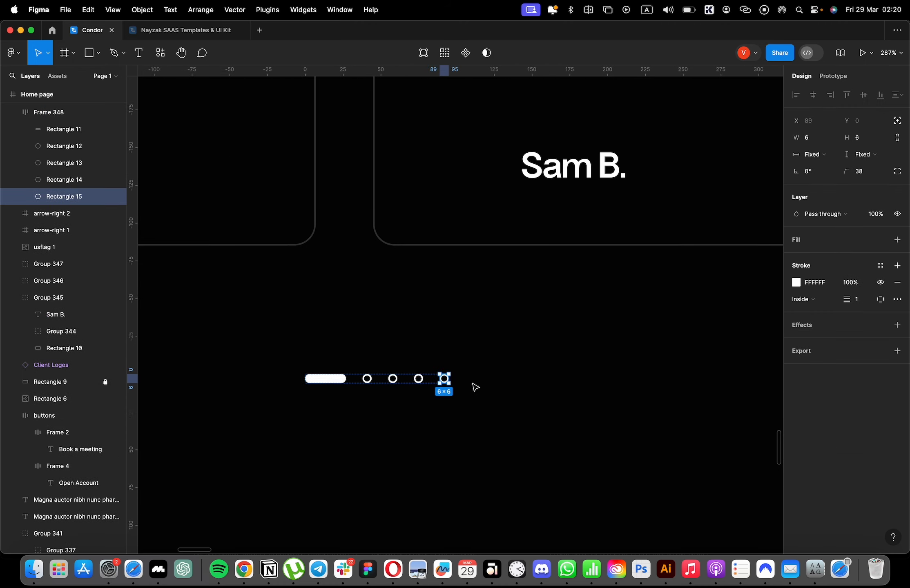
click(494, 376)
scroll(494, 376, down, 9)
scroll(617, 387, down, 3)
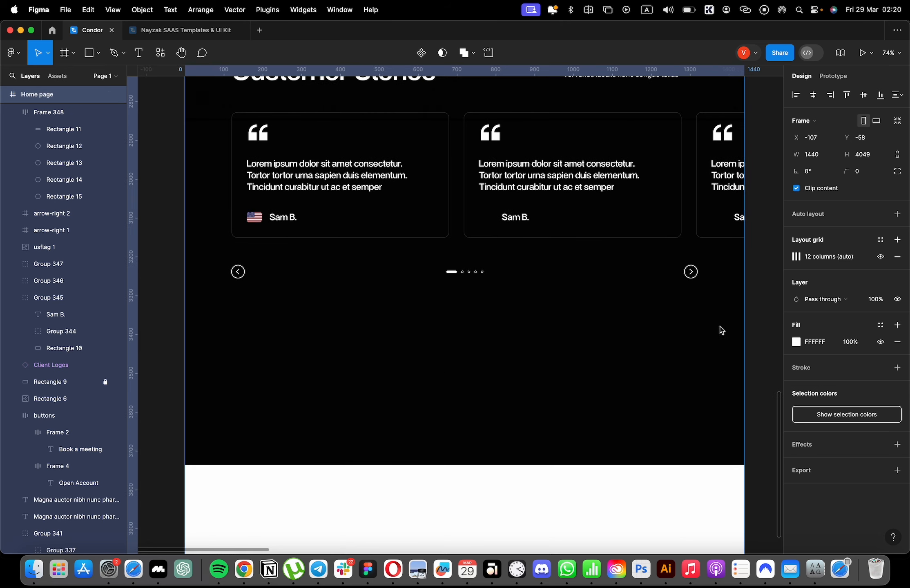
click(751, 311)
Unlock the black background rectangle behind the testimonial cards and shorten it to a height of 568.
scroll(620, 335, down, 3)
click(583, 419)
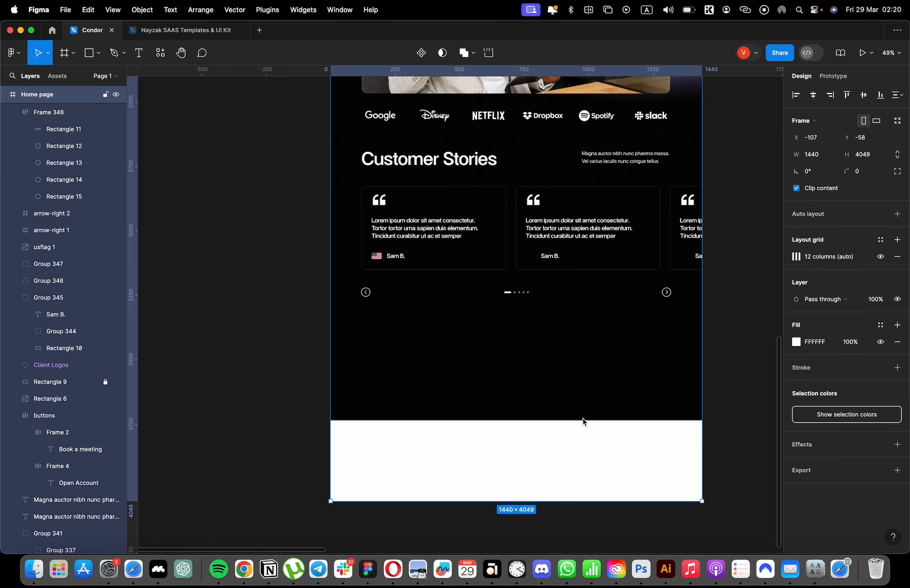
scroll(640, 392, down, 3)
click(104, 382)
click(82, 381)
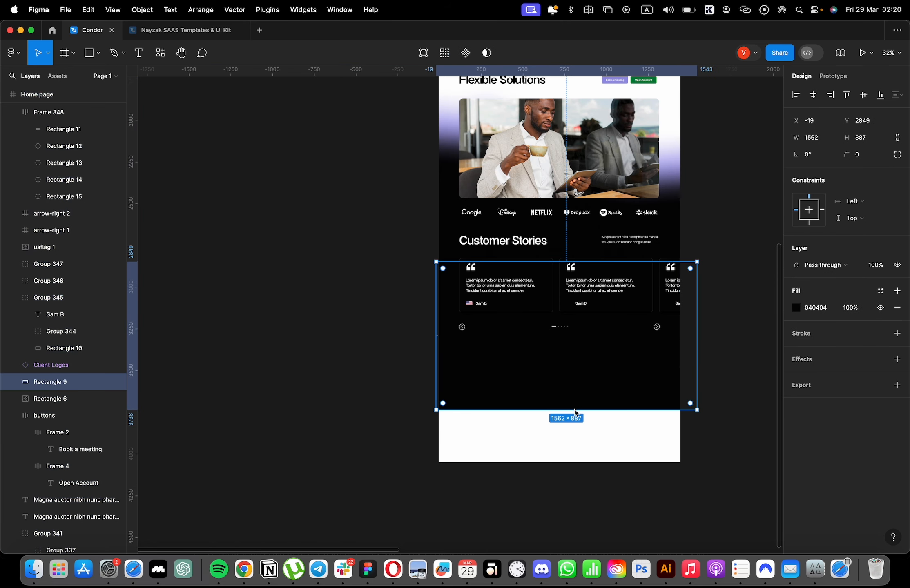
drag(586, 359, 586, 356)
scroll(612, 368, up, 5)
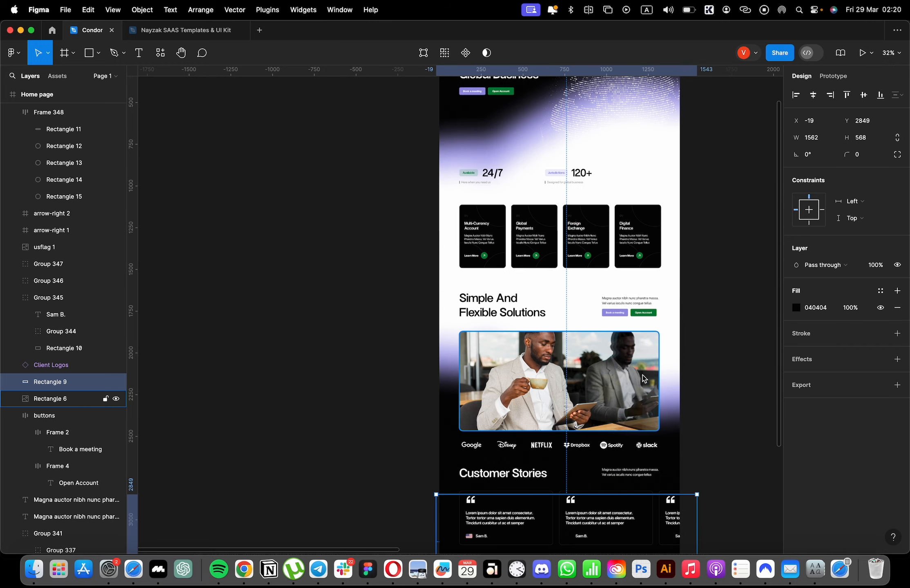
Duplicate the middle section's wave group, black shape and blur rectangle, flip the copies vertically and place them at the page's end.
click(674, 396)
scroll(641, 343, up, 5)
scroll(641, 343, down, 5)
key(super+z)
mouse_move(680, 392)
mouse_down()
mouse_move(664, 396)
mouse_move(666, 404)
mouse_up()
scroll(641, 392, down, 5)
scroll(641, 392, right, 3)
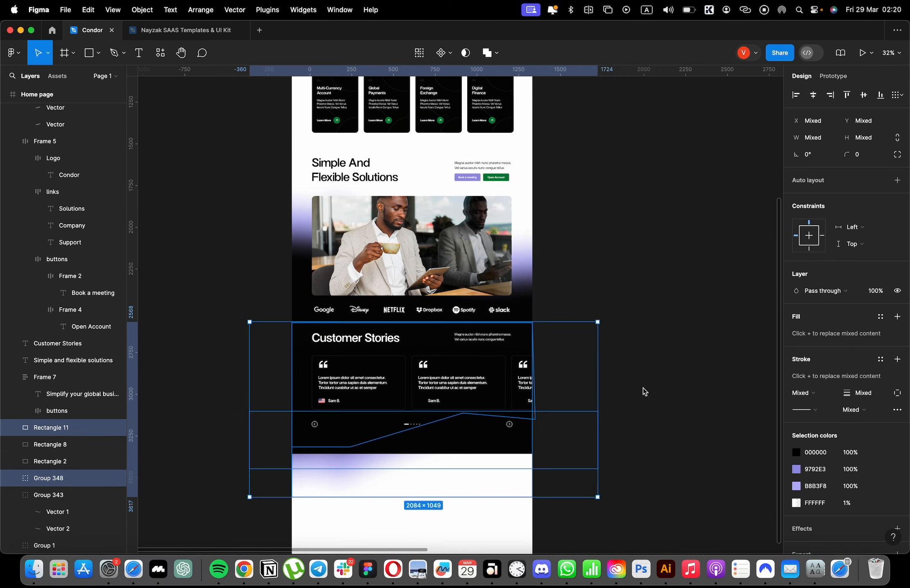
drag(496, 291, 409, 399)
click(408, 399)
Shorten the blur rectangle over the bottom wave to a height of 557.
click(57, 462)
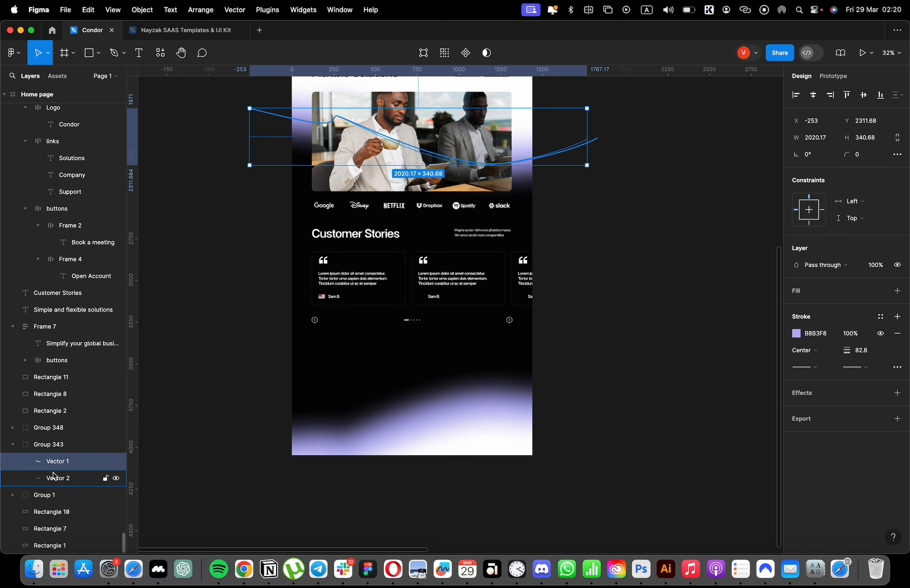
click(58, 478)
click(435, 429)
drag(345, 487, 352, 422)
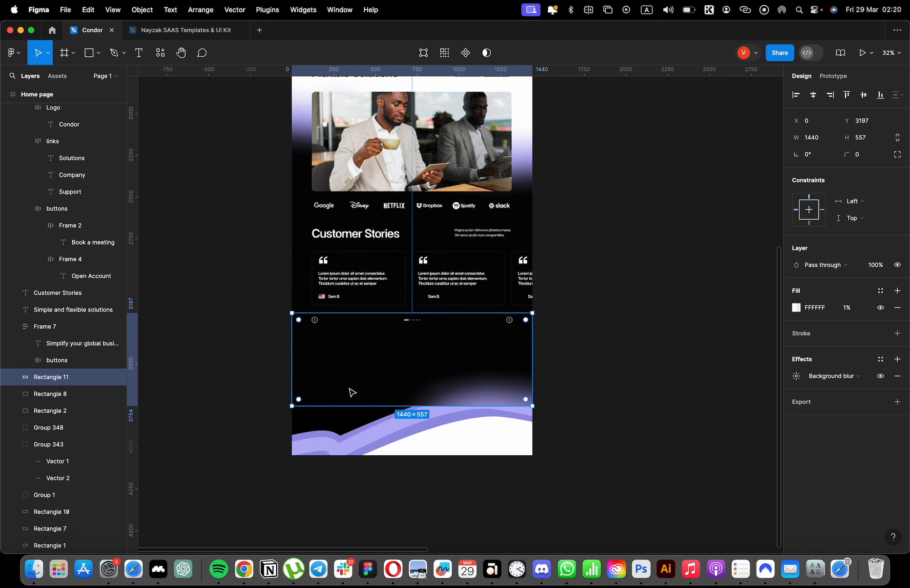
Shorten the hero's blur rectangle to expose the wave and round the bend of its B8B3F8 line with a corner radius of 563.
scroll(352, 393, up, 10)
click(362, 341)
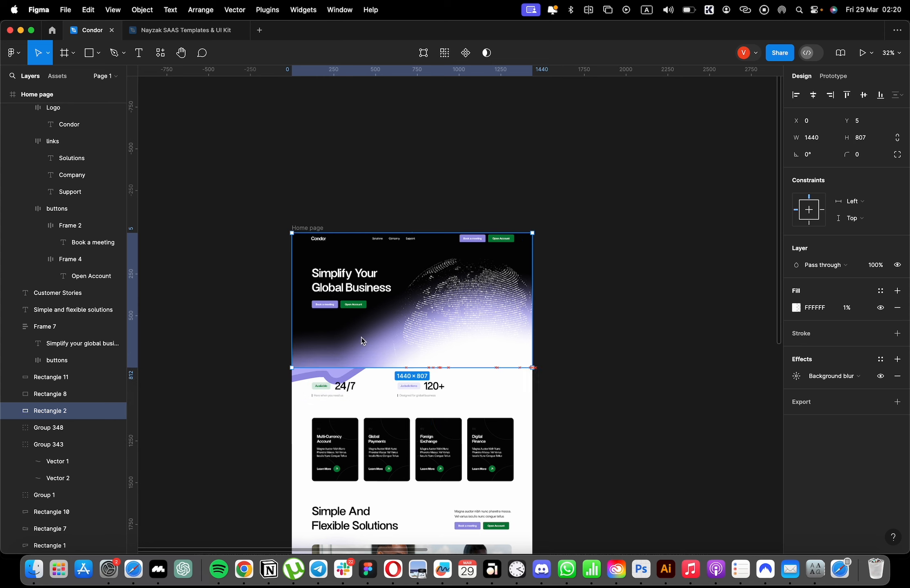
drag(357, 368, 353, 326)
double_click(346, 371)
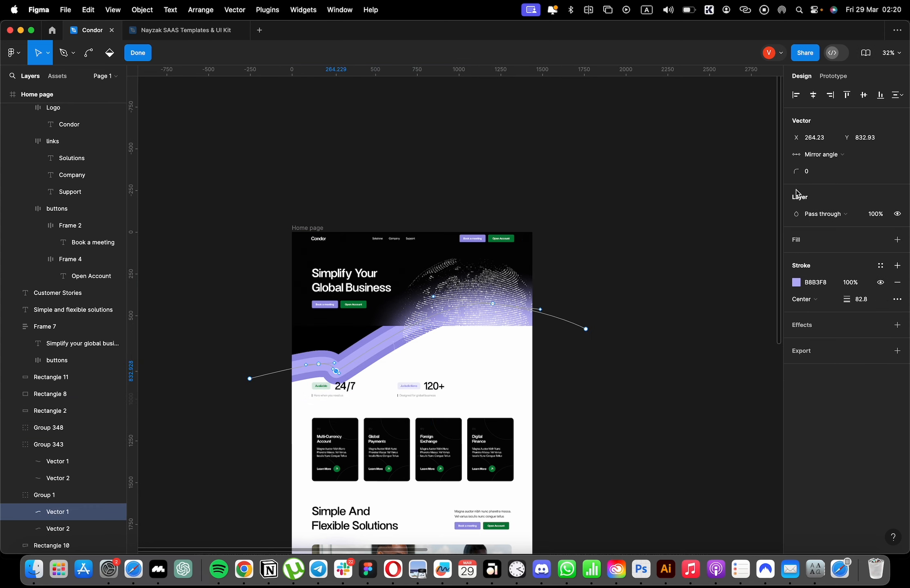
drag(510, 207, 3, 345)
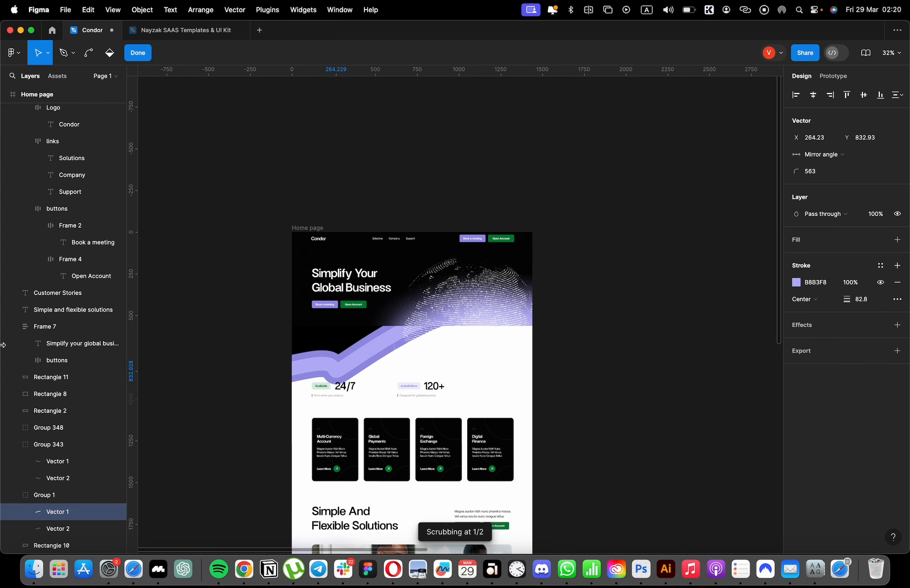
Round the bend points of the hero wave's 9792E3 line with a corner radius of 502.
click(53, 528)
scroll(343, 357, up, 5)
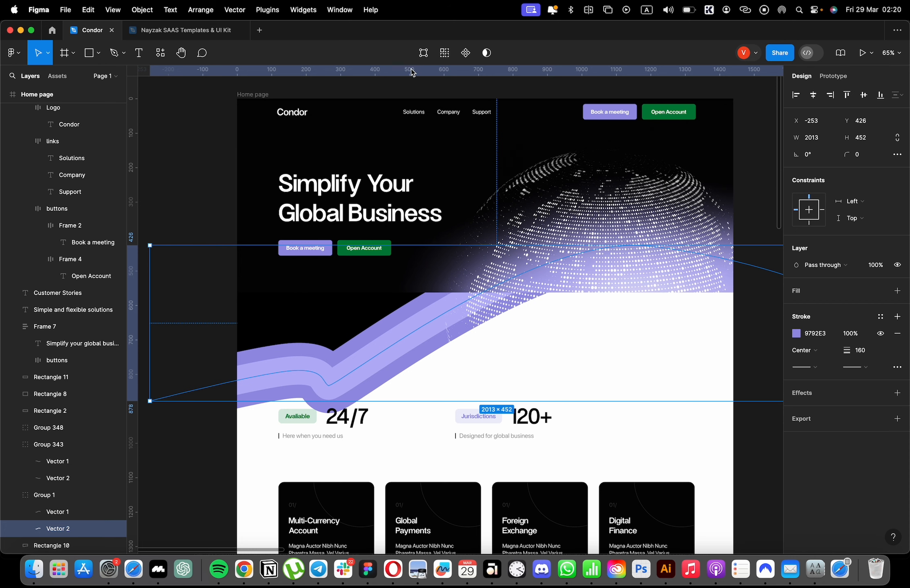
key(Return)
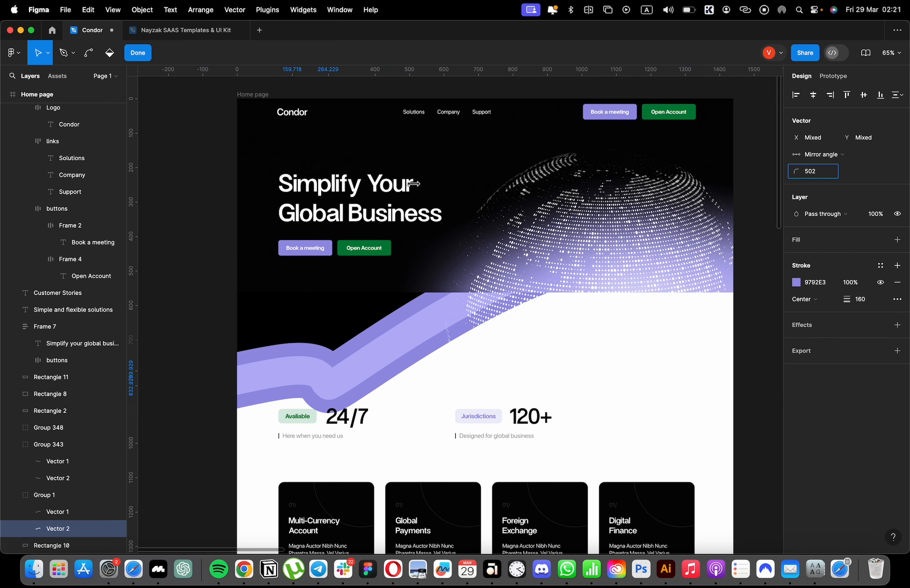
key(Escape)
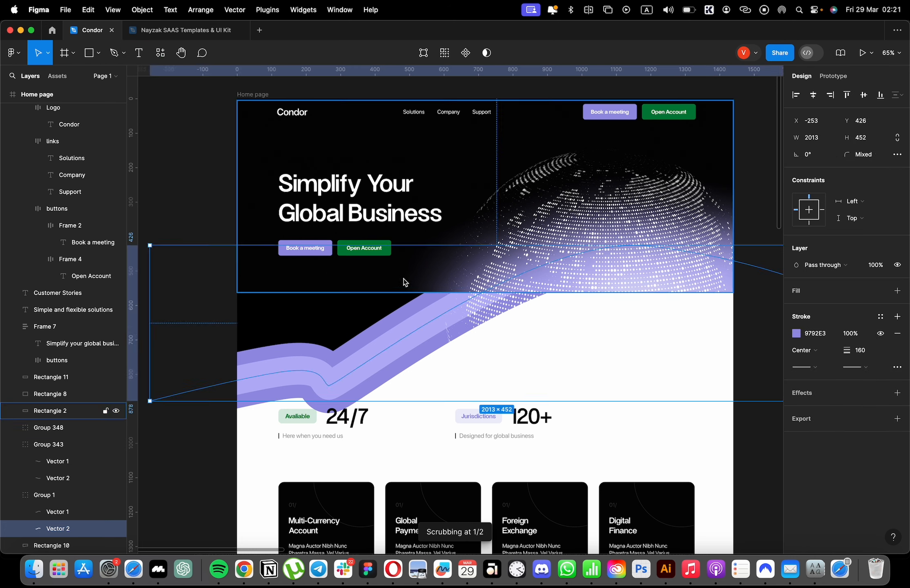
Extend the hero's blur rectangle down over the whole wave and the 24/7 and 120+ stats row.
click(403, 280)
drag(403, 292, 385, 456)
click(225, 399)
scroll(225, 402, down, 18)
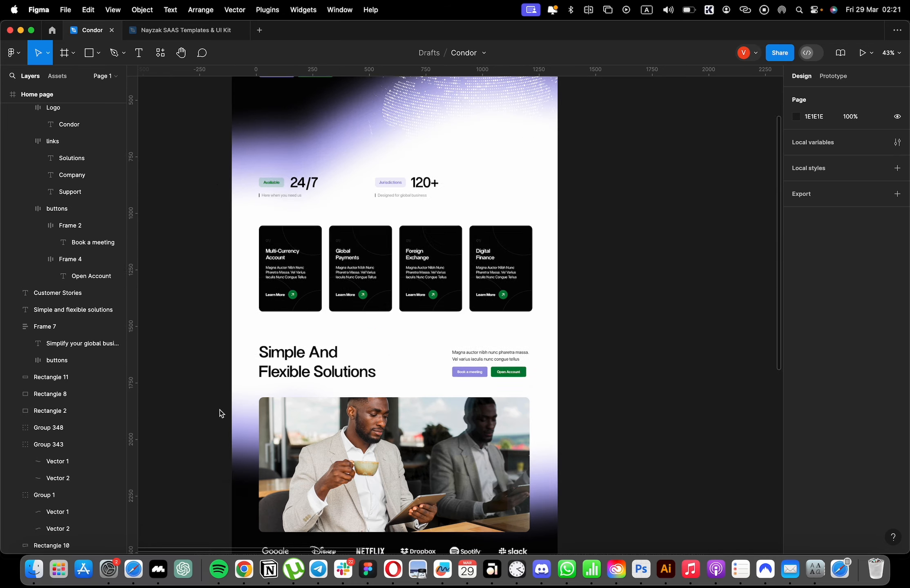
scroll(313, 376, up, 5)
scroll(323, 348, up, 10)
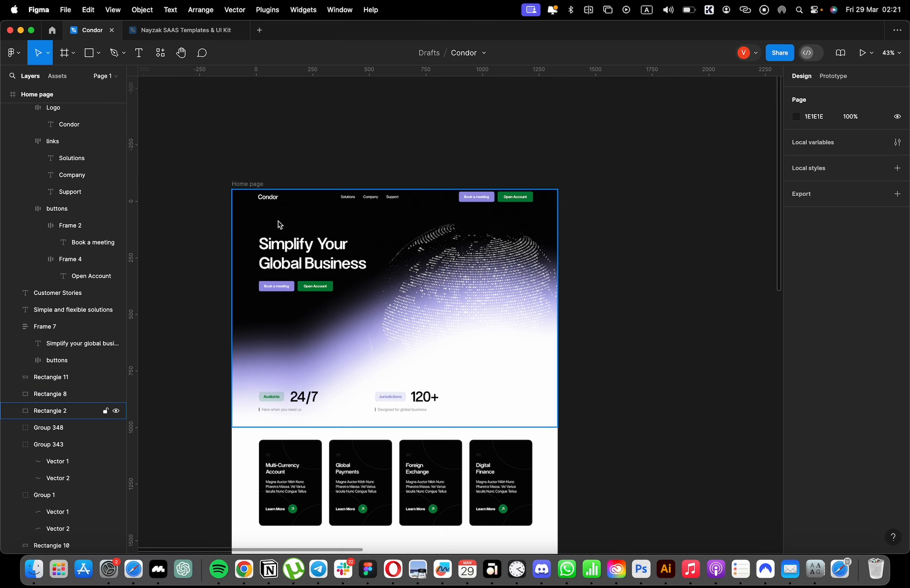
Extend the Home page frame downward to a height of about 4910.
click(444, 342)
scroll(444, 341, down, 12)
drag(436, 411, 418, 560)
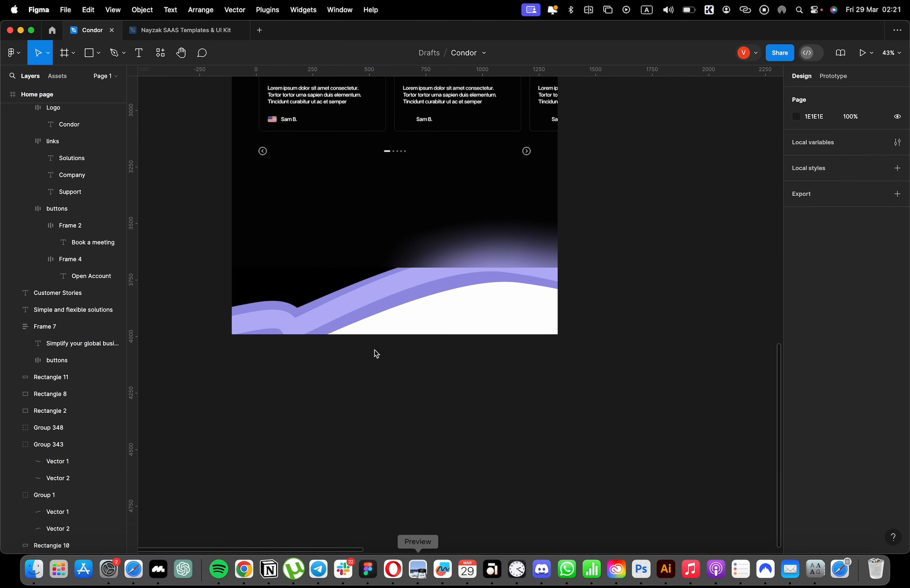
click(376, 329)
drag(382, 335, 380, 530)
Round the bend of the bottom wave's B8B3F8 line with a corner radius of 155 and undo the trial reshaping.
double_click(297, 336)
click(292, 329)
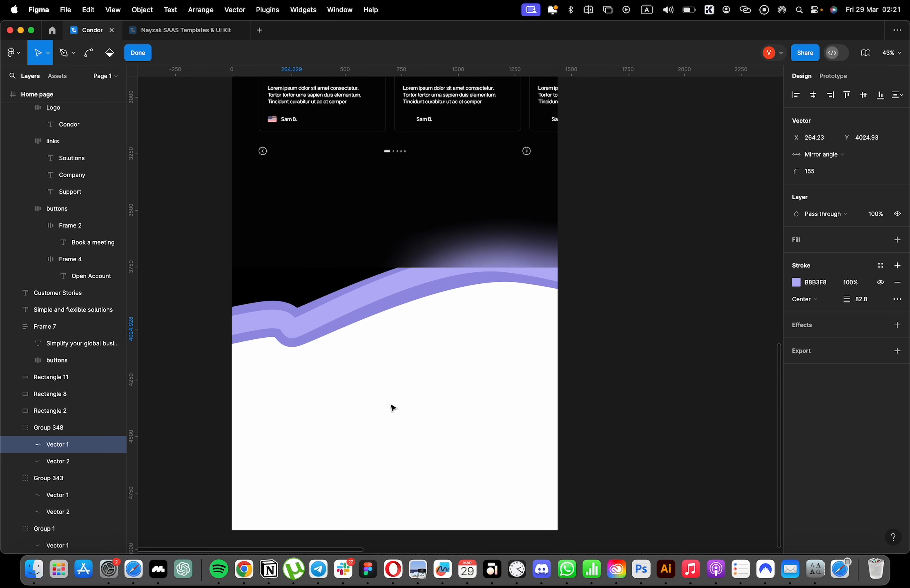
scroll(391, 404, up, 1)
key(super+z)
key(super+z)
drag(296, 320, 302, 297)
key(super+z)
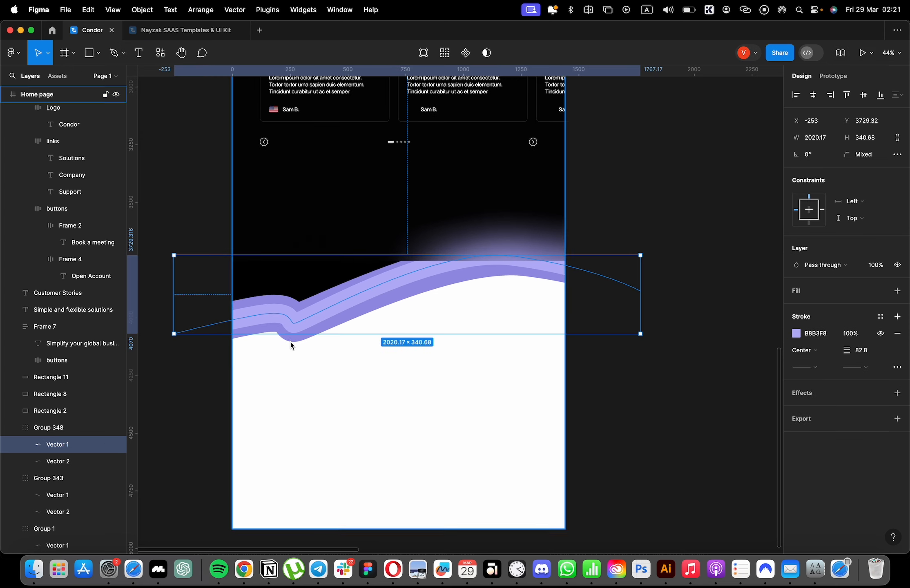
click(289, 341)
Extend the bottom blur rectangle down over the entire lower wave.
click(417, 240)
drag(420, 262, 422, 380)
click(674, 241)
scroll(536, 309, up, 4)
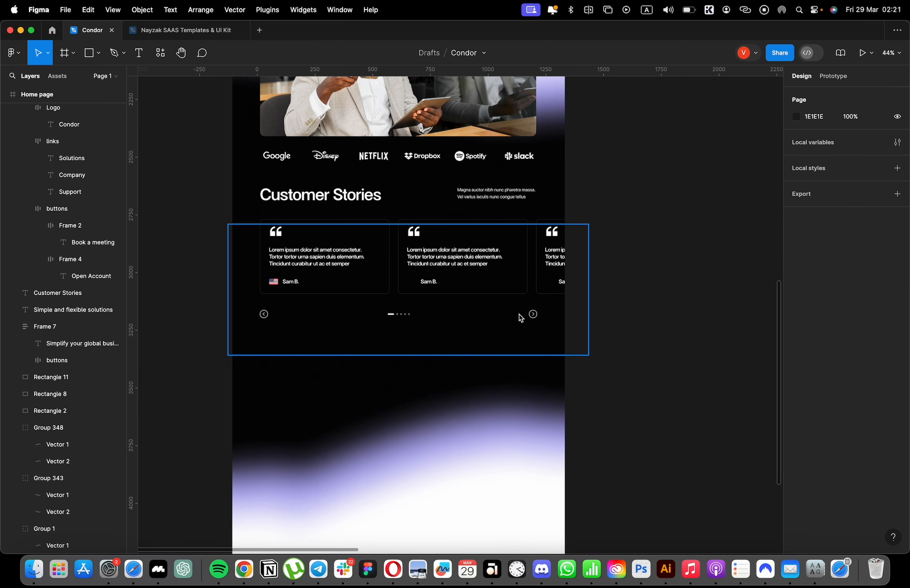
Shorten the bottom blur rectangle to a height of 451 and rotate the exposed wave group to about -9.23°.
click(356, 462)
scroll(328, 435, down, 3)
drag(358, 448, 357, 302)
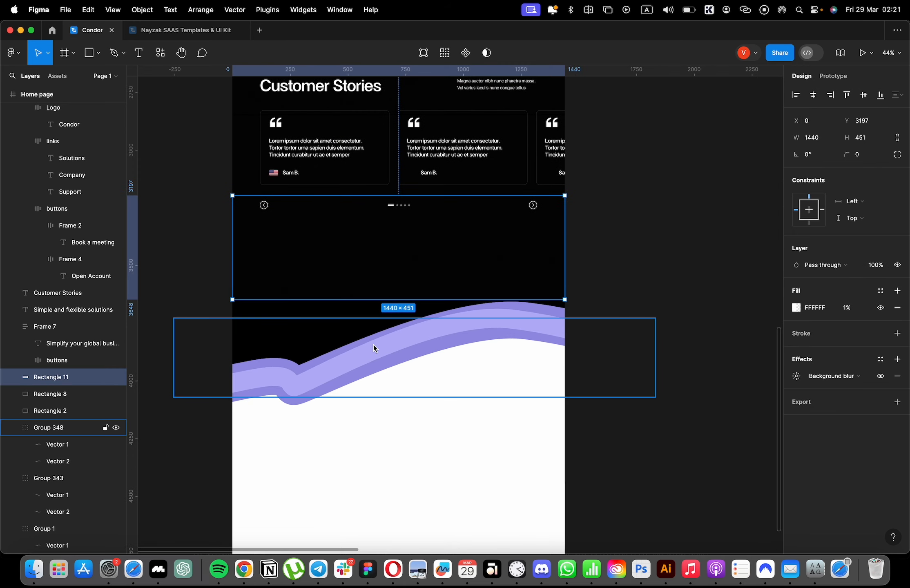
click(521, 338)
shift+click(340, 332)
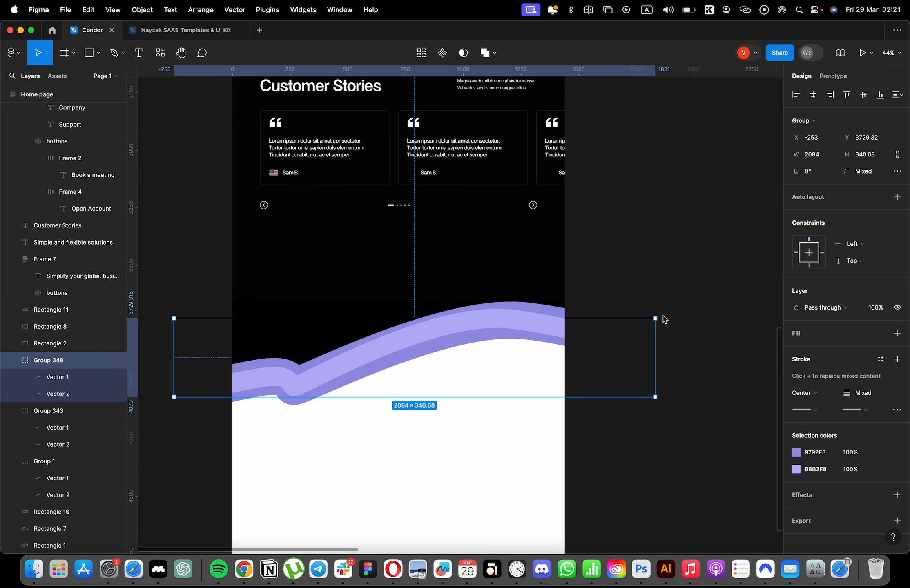
drag(663, 319, 677, 360)
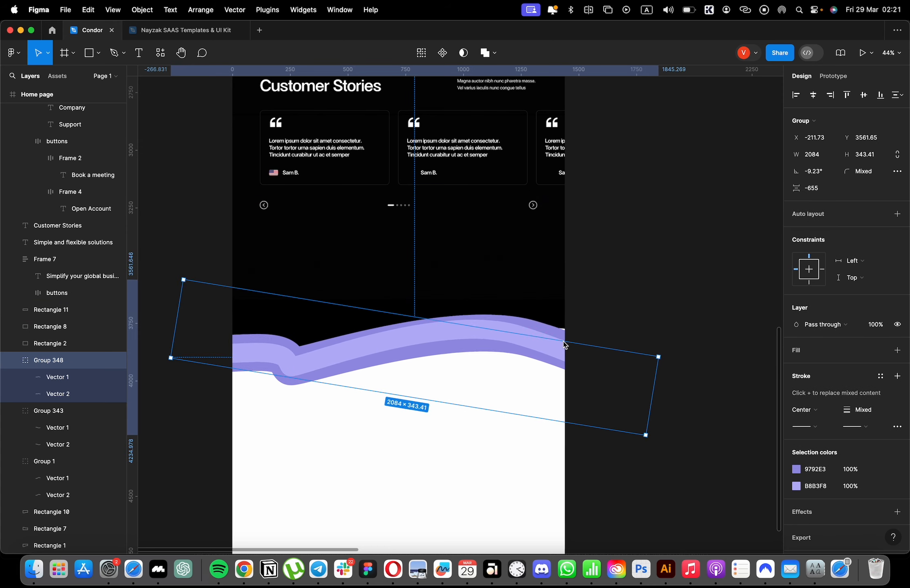
drag(564, 341, 565, 337)
Extend the bottom blur rectangle to a height of 1076 so it covers the rotated wave.
click(545, 291)
drag(544, 301, 551, 444)
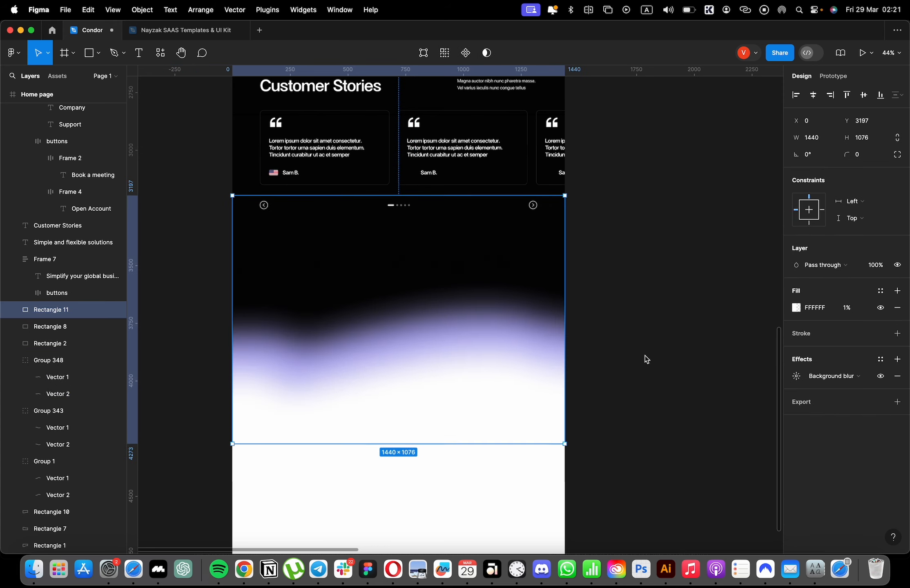
click(646, 359)
scroll(603, 342, up, 10)
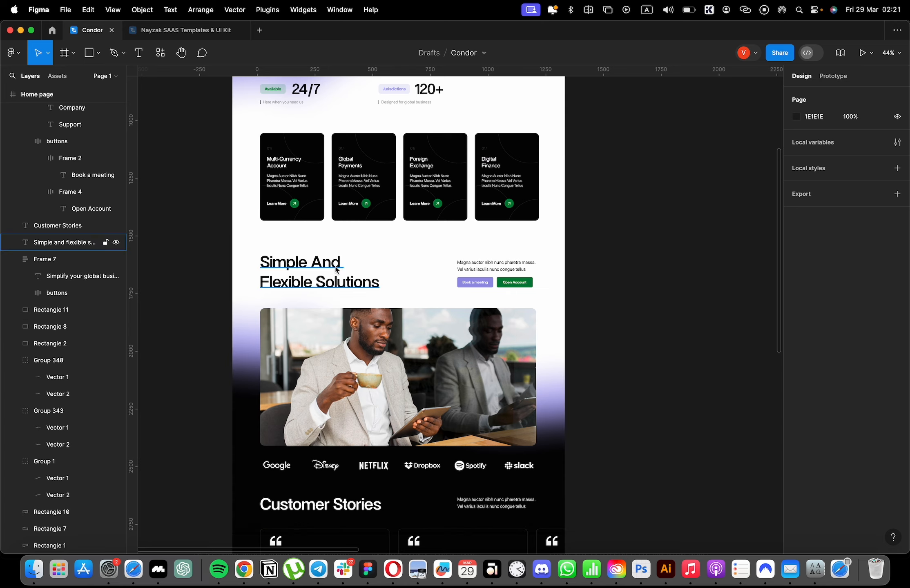
Copy the hero's heading-and-buttons frame into the black area below the carousel navigation.
scroll(336, 268, up, 10)
double_click(316, 281)
shift+click(317, 322)
click(392, 320)
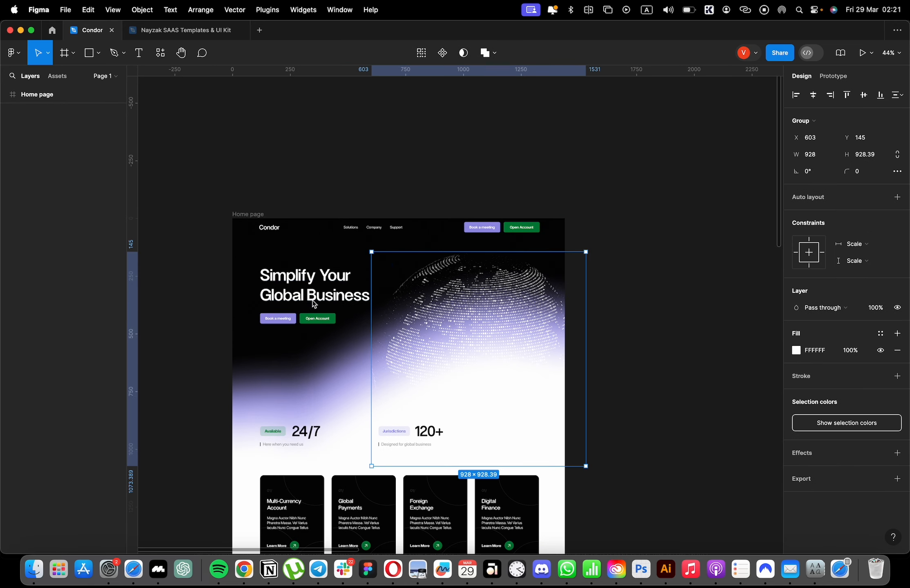
click(314, 301)
scroll(500, 421, down, 15)
drag(357, 289, 442, 388)
Replace the copied heading's text with "Ready To Get Started?".
double_click(442, 387)
text(Ready To)
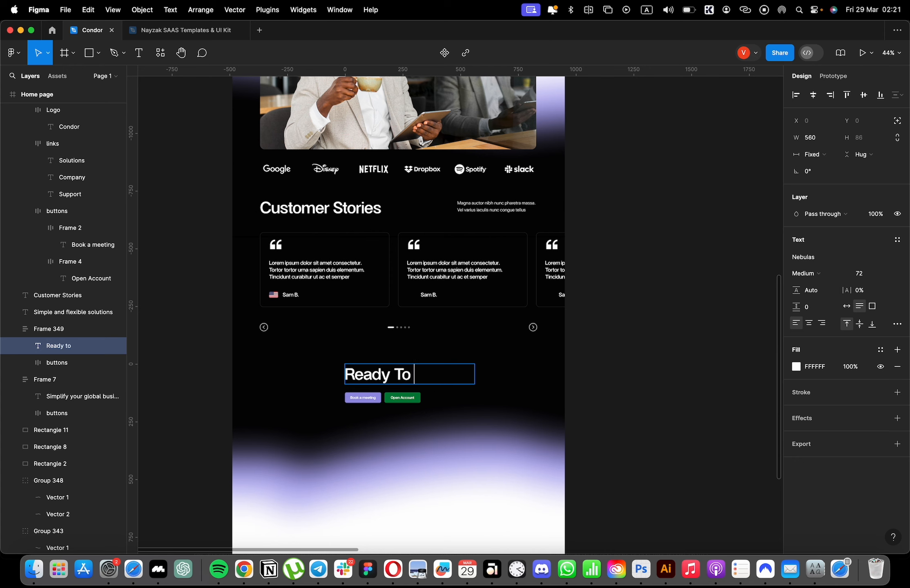
text( Get Started?)
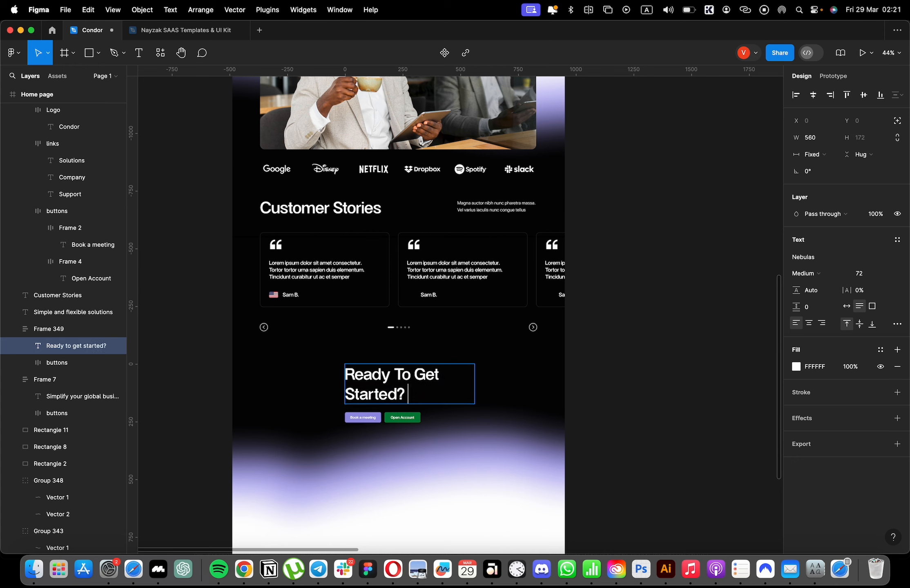
Widen the new heading to 684 so it fits one line, and center the frame and its contents horizontally on the page.
click(497, 383)
drag(476, 387, 506, 388)
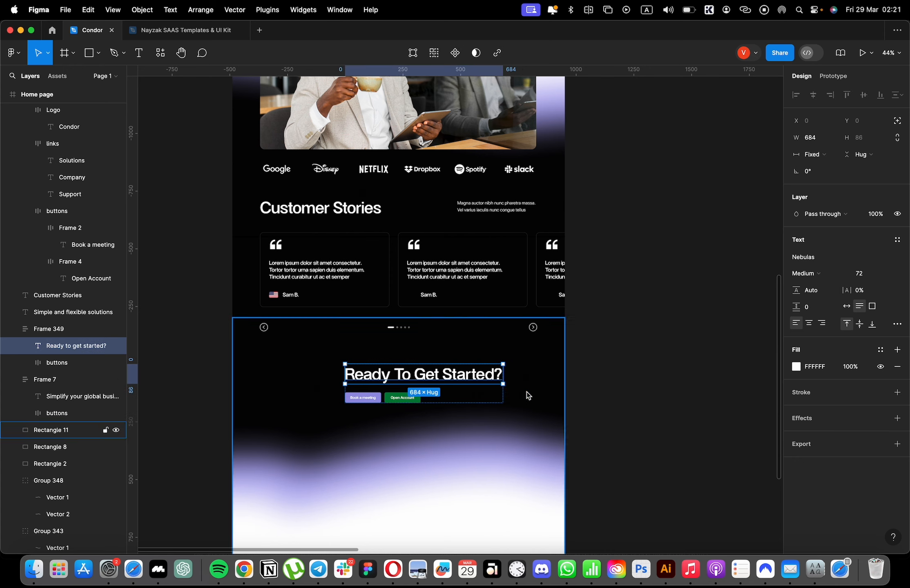
click(494, 396)
click(815, 95)
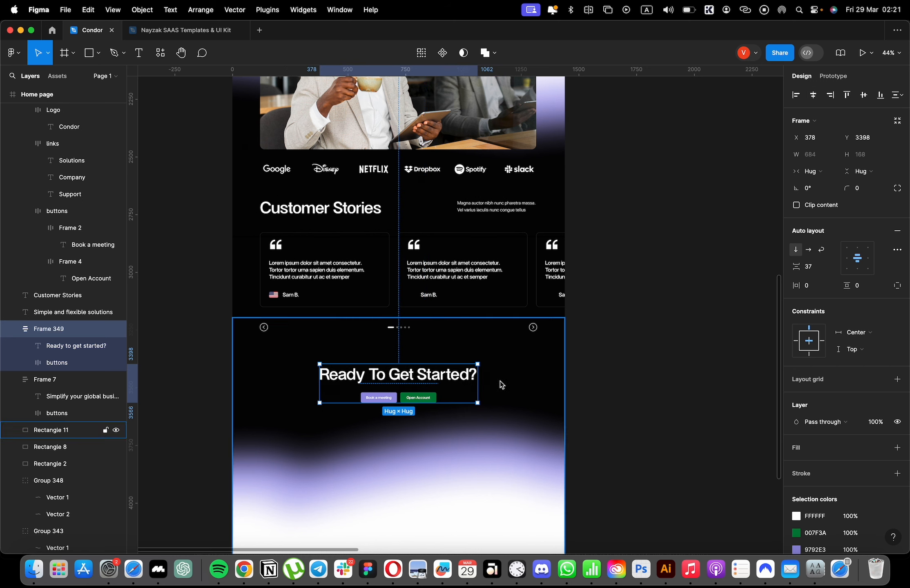
Move the "Ready To Get Started?" frame with its buttons down to Y 3567, over the start of the wave.
super+click(401, 397)
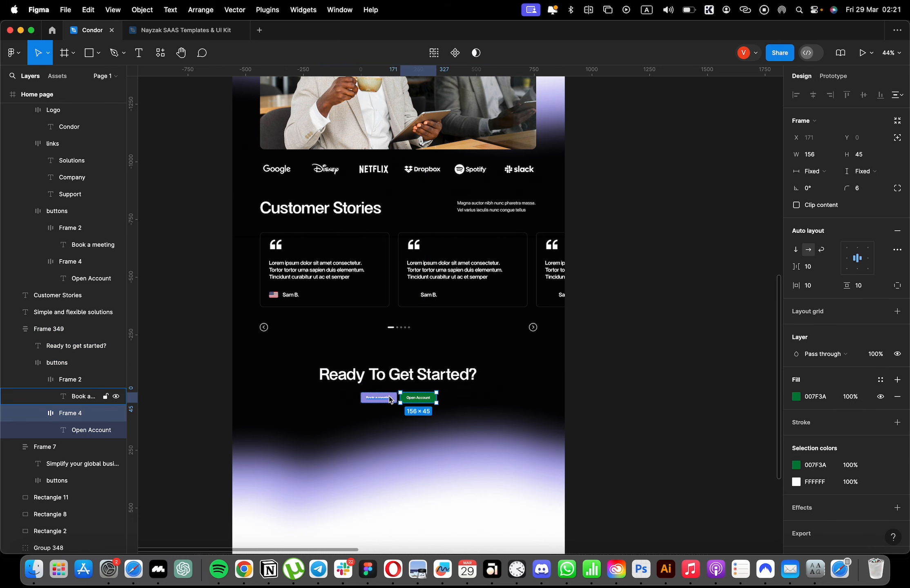
super+click(456, 378)
super+click(464, 380)
click(461, 379)
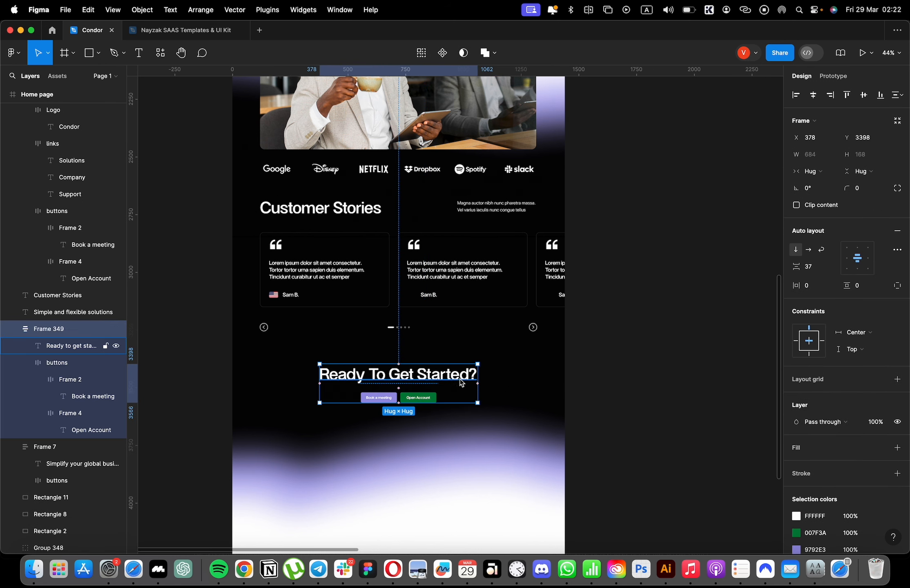
drag(461, 390, 470, 428)
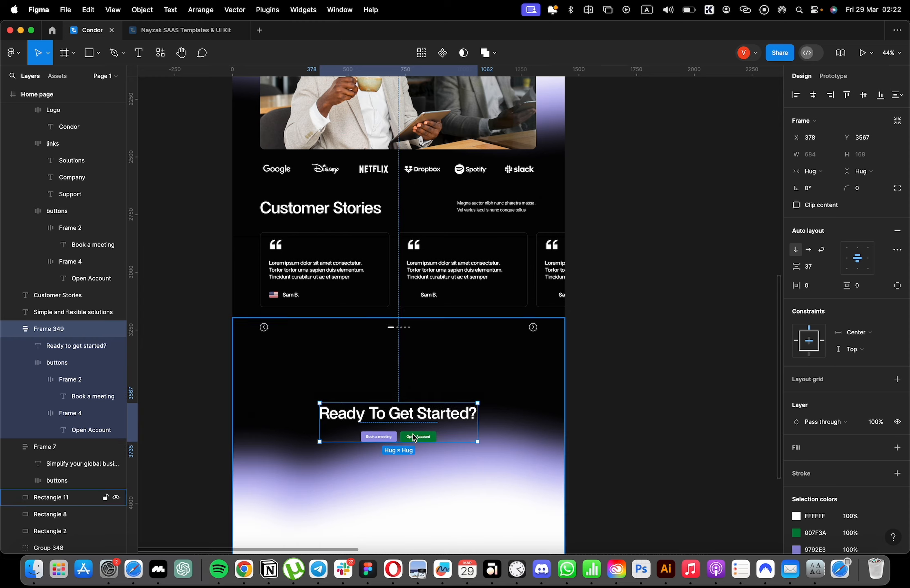
Fill the call-to-action's "Book a meeting" button with FFFFFF and make its label black.
scroll(413, 436, up, 3)
super+click(378, 435)
super+click(387, 434)
click(797, 396)
drag(756, 376, 658, 282)
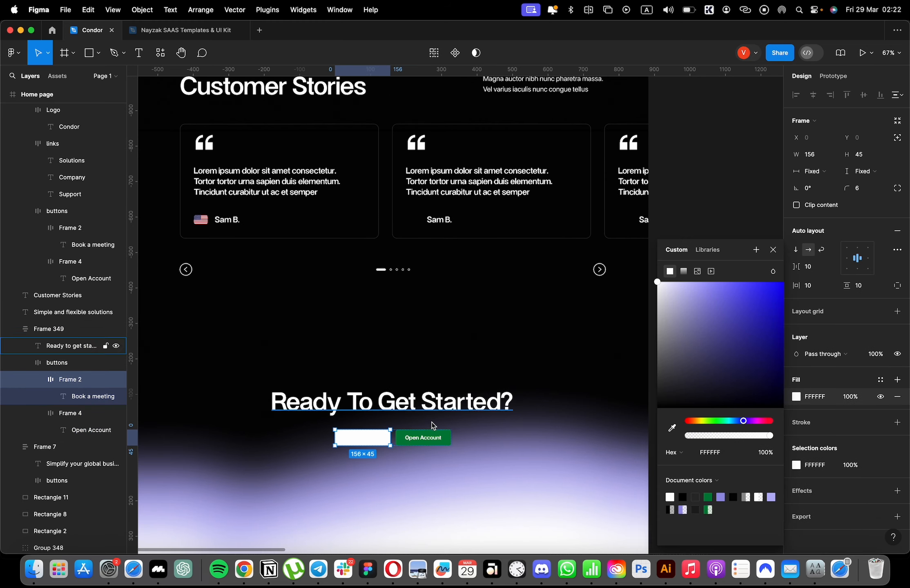
super+click(373, 439)
key(i)
click(563, 336)
click(694, 325)
Move the call-to-action heading, buttons and blurred wave up together, closer to the carousel navigation.
scroll(694, 325, down, 2)
scroll(461, 363, down, 3)
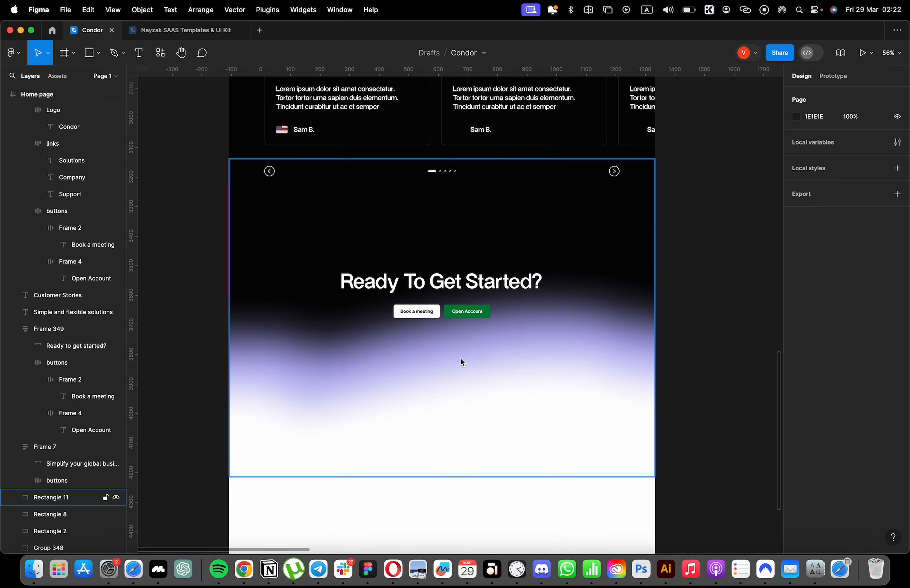
scroll(637, 386, up, 3)
scroll(637, 386, up, 2)
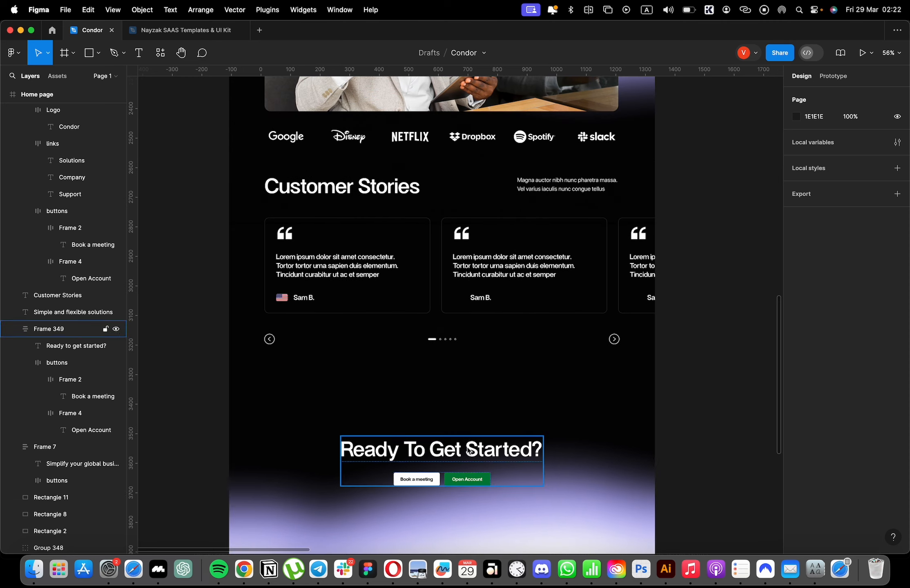
scroll(674, 374, down, 3)
drag(688, 374, 482, 343)
drag(501, 392, 516, 324)
click(569, 385)
click(703, 361)
Copy the Condor logo from the header into the white area below the wave.
scroll(709, 363, down, 2)
scroll(481, 298, up, 15)
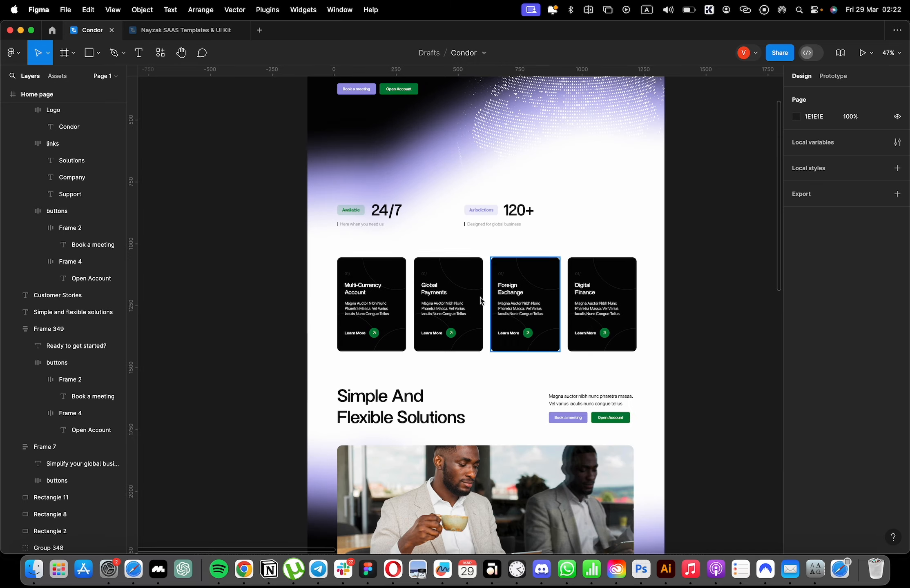
click(348, 166)
key(super+c)
scroll(466, 302, down, 20)
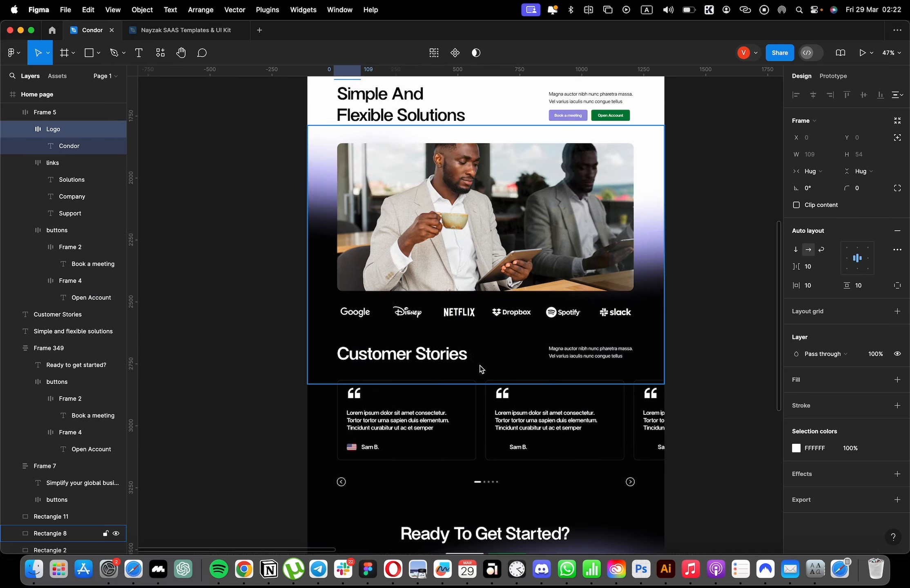
scroll(459, 329, up, 3)
click(453, 262)
key(super+v)
scroll(466, 331, up, 2)
drag(467, 334, 392, 227)
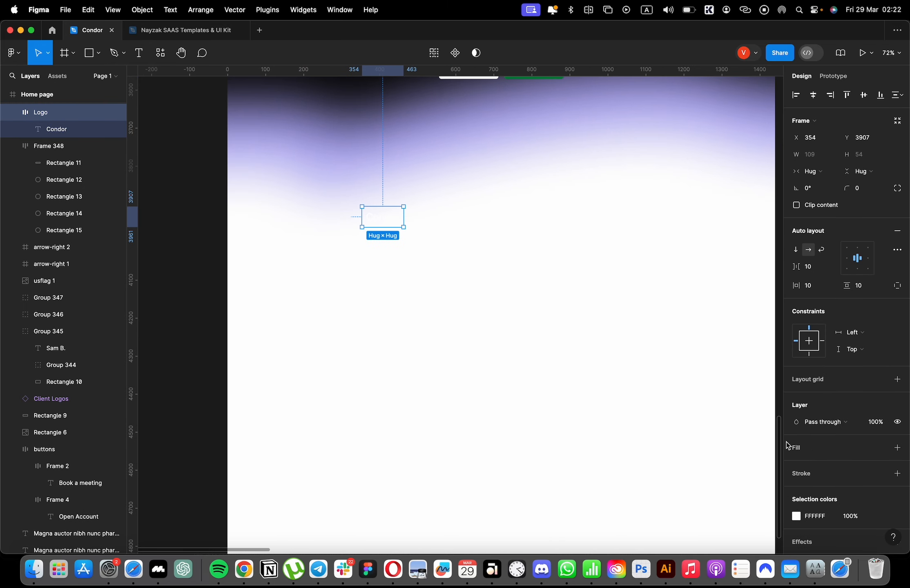
Change the copied Condor logo's color to black, 000000.
click(796, 515)
drag(670, 392, 623, 462)
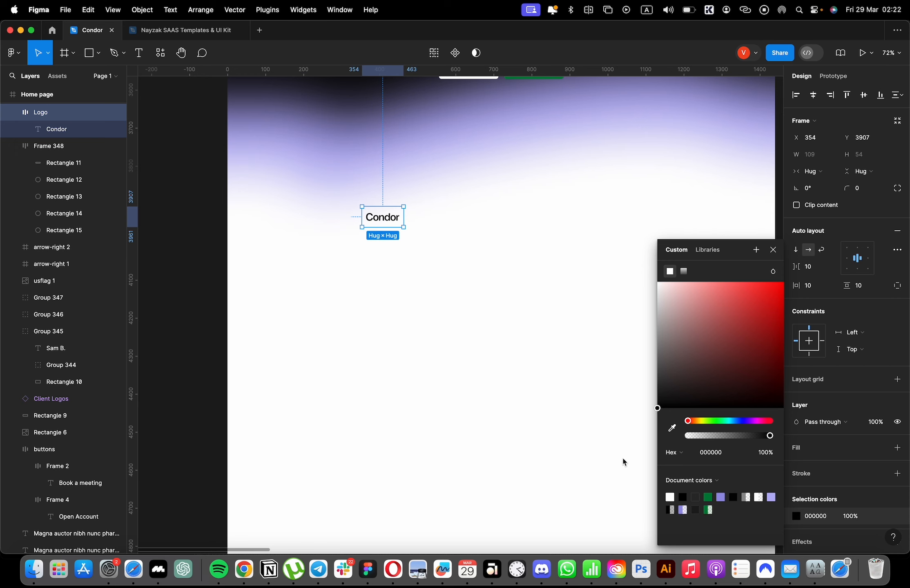
scroll(623, 254, up, 3)
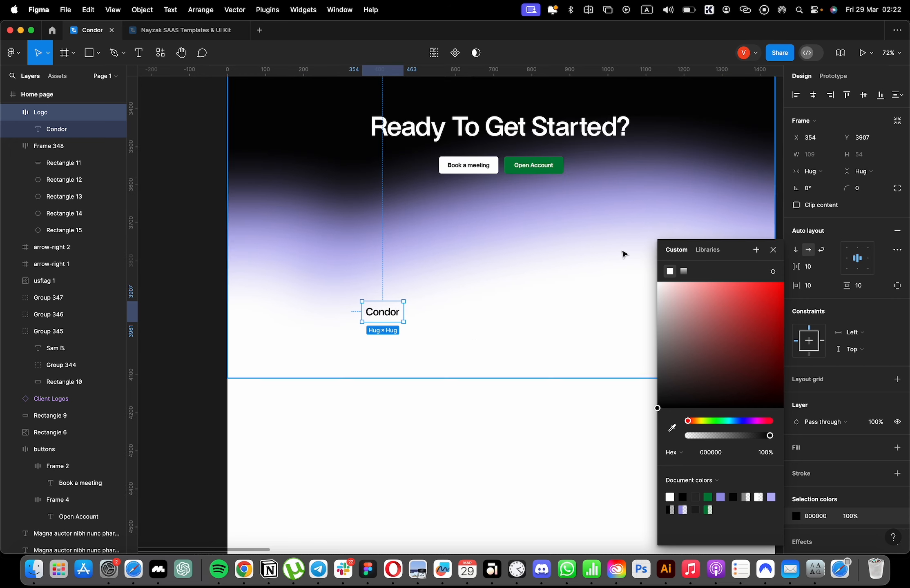
key(Escape)
Show the layout grids and align the copied logo with the first column at X 114, Y 3852.
key(ctrl+g)
drag(375, 319, 353, 316)
drag(299, 309, 292, 289)
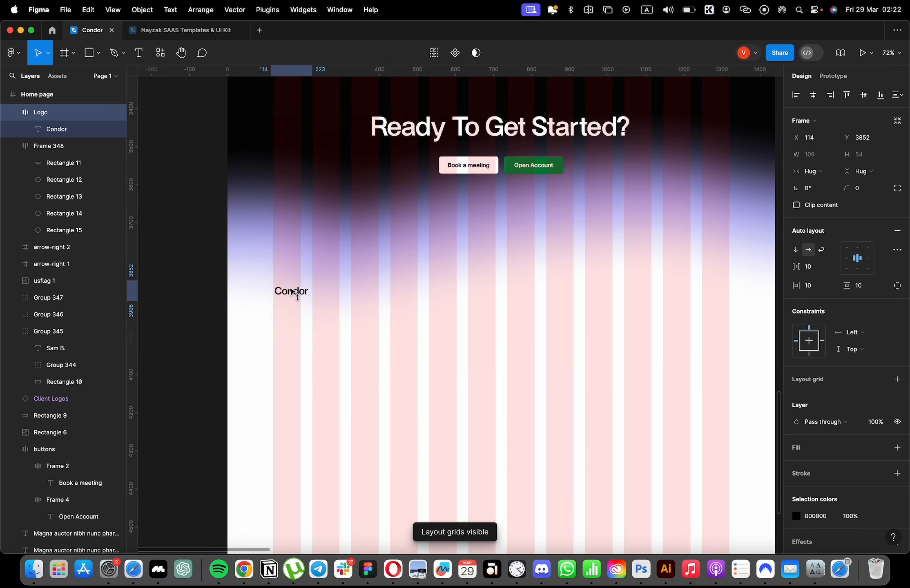
Copy the black two-line paragraph under the footer logo at X 120, Y 3927, and hide the layout grids.
scroll(327, 294, up, 6)
scroll(384, 300, down, 3)
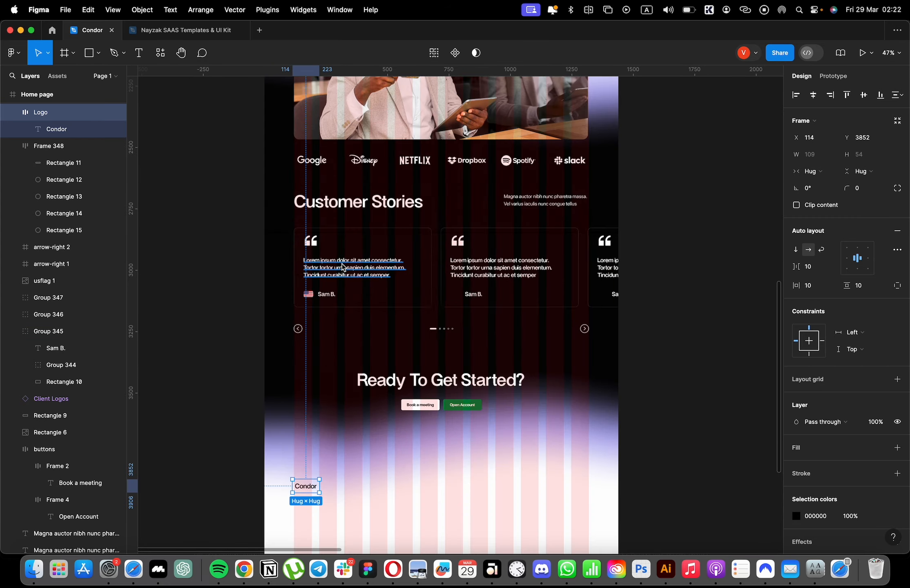
scroll(491, 221, up, 5)
drag(529, 186, 319, 398)
scroll(330, 328, down, 8)
key(ctrl+g)
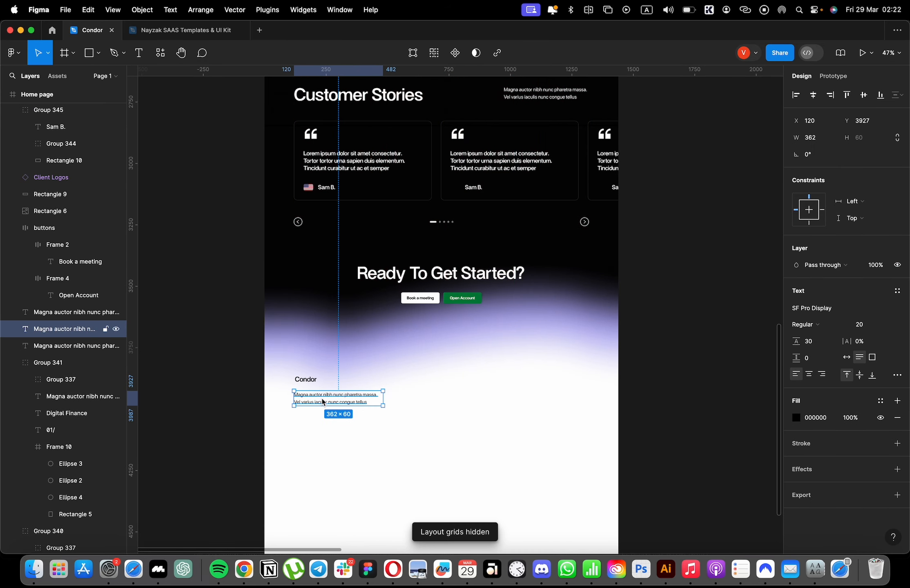
Scale the footer logo up proportionally to about 159 wide.
scroll(309, 382, up, 5)
click(321, 376)
key(k)
drag(338, 374, 372, 374)
scroll(287, 399, down, 5)
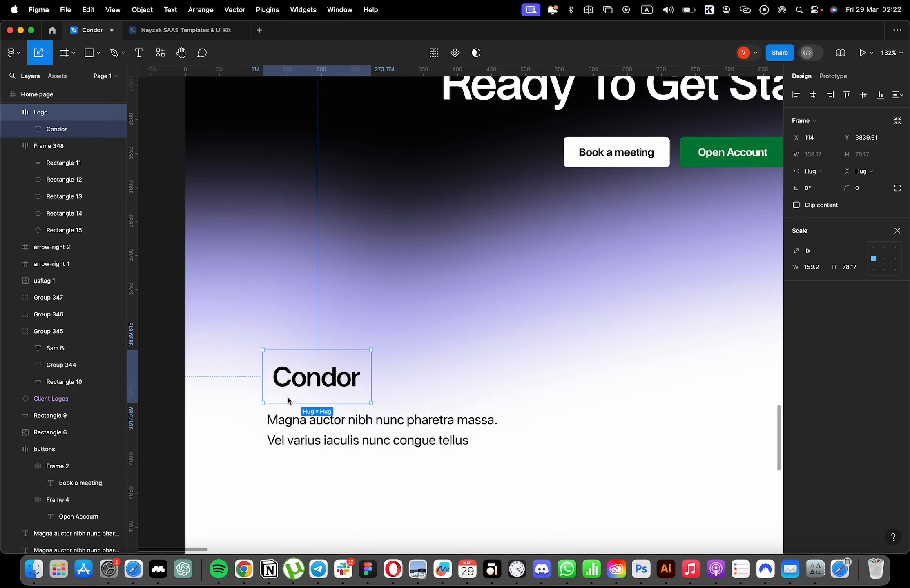
Ungroup the footer logo's frame and align the bare "Condor" text with the paragraph's left edge at X 120.
click(288, 404)
click(310, 388)
key(super+shift+g)
scroll(297, 390, up, 5)
drag(305, 389, 321, 423)
scroll(301, 389, down, 5)
shift+click(318, 406)
key(shift+e)
Add a 1476 × 292 rectangle behind the footer text, spanning the page width at X -19, Y 3791.
click(411, 382)
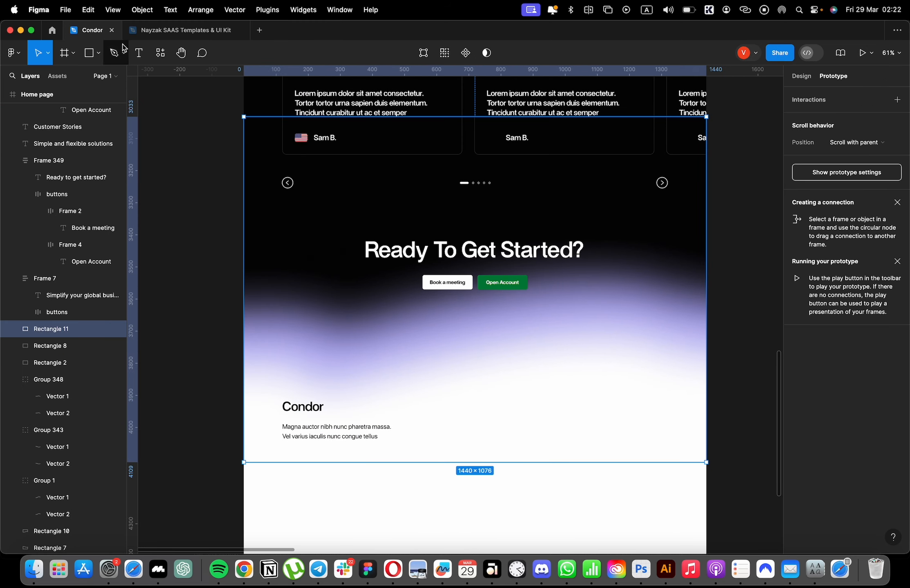
click(254, 438)
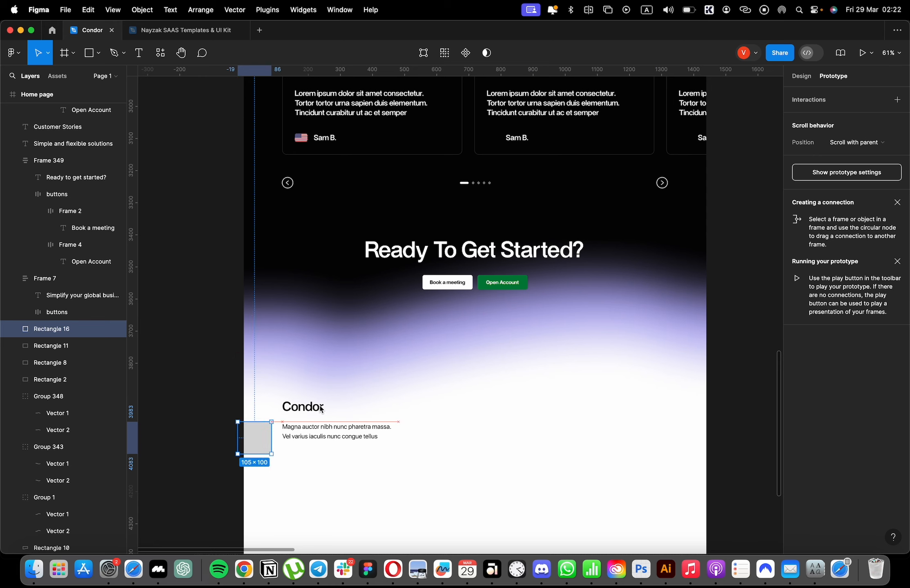
drag(320, 406, 713, 362)
click(738, 302)
click(807, 78)
click(795, 117)
drag(684, 160, 611, 107)
key(super+z)
key(super+z)
Fill the footer rectangle with white.
click(796, 311)
drag(756, 284, 678, 262)
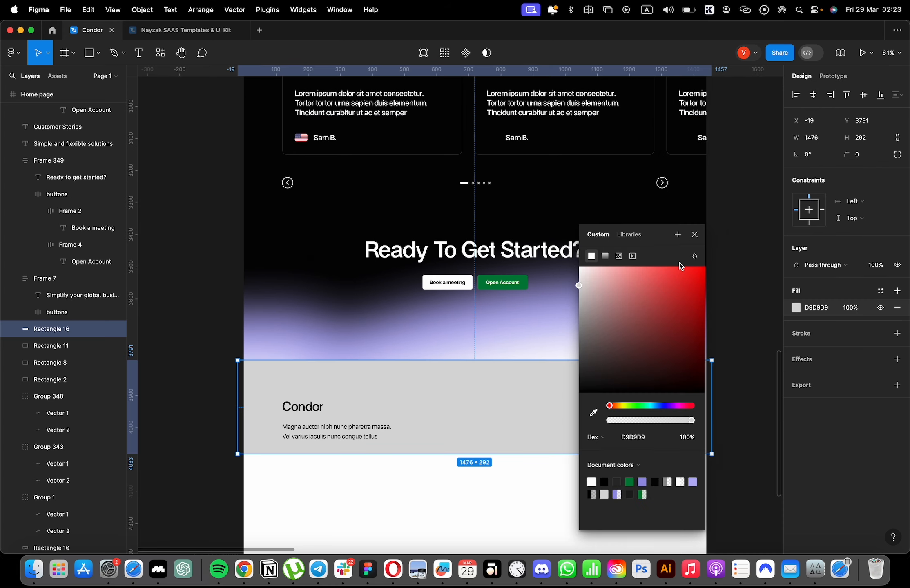
drag(670, 298, 388, 201)
scroll(388, 202, down, 5)
click(693, 234)
Shift the white footer rectangle, the "Condor" text and its paragraph slightly lower beneath the wave.
mouse_move(438, 318)
mouse_down()
mouse_move(440, 337)
mouse_move(441, 325)
mouse_up()
click(366, 318)
shift+click(348, 307)
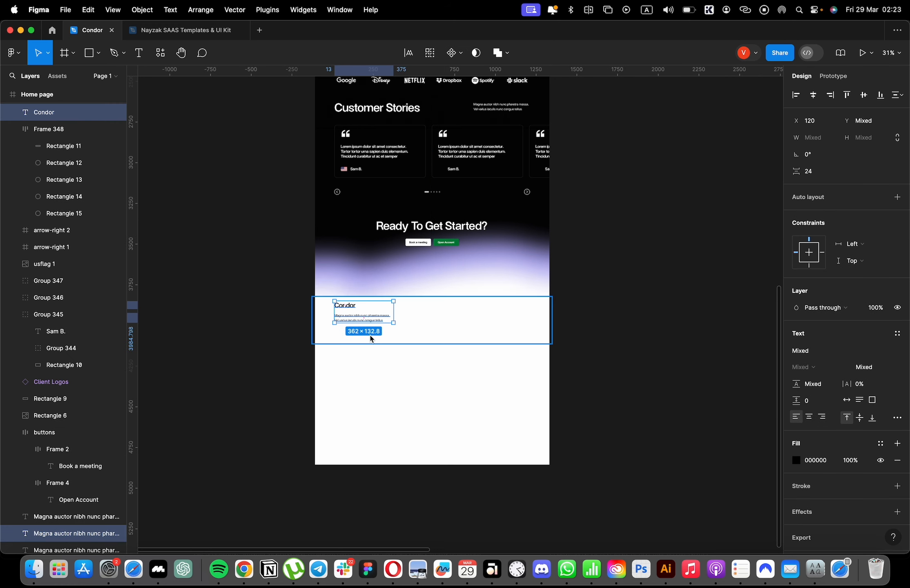
shift+click(370, 311)
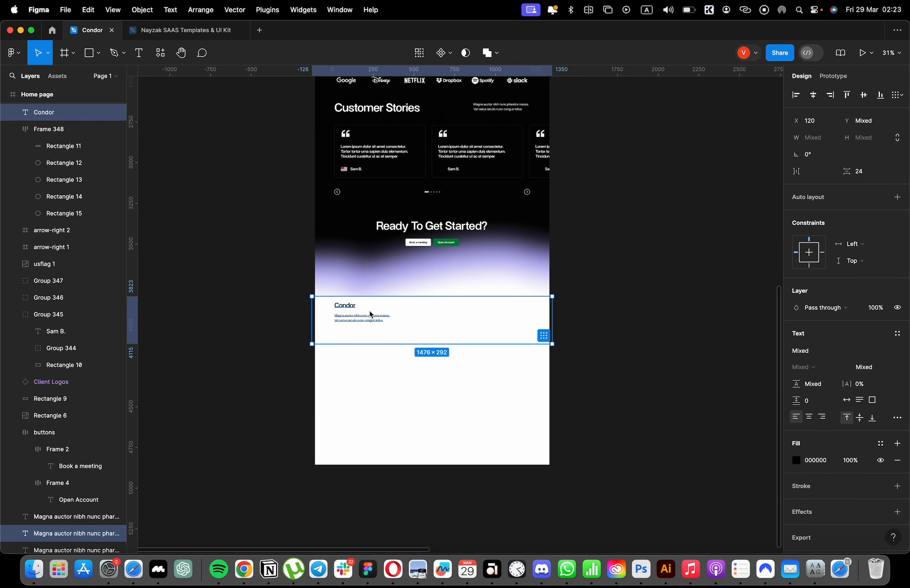
shift+click(355, 312)
drag(354, 315, 354, 322)
drag(434, 328, 434, 325)
Duplicate the footer paragraph as a bold, auto-width "SOLUTIONS" label and place it at X 672, Y 3941.
scroll(391, 320, up, 3)
click(340, 321)
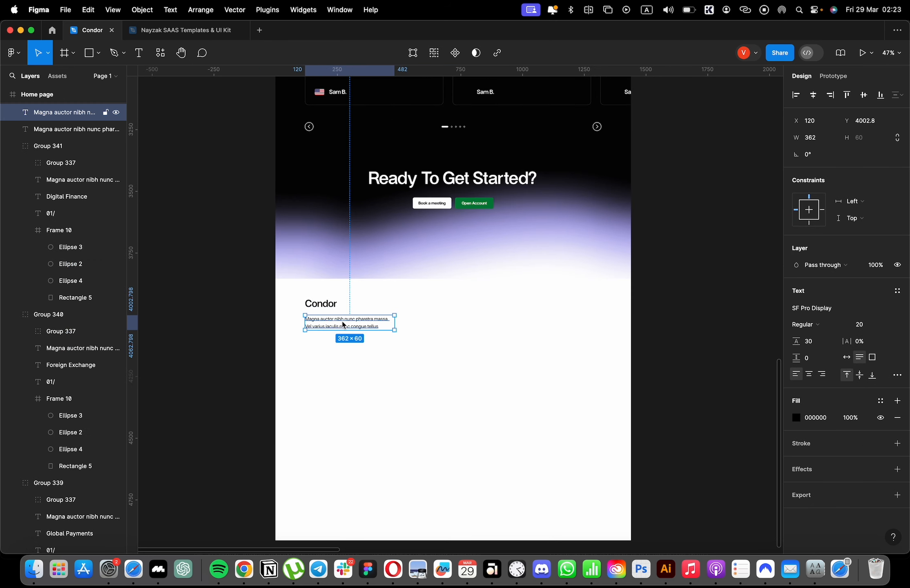
drag(343, 323, 347, 307)
double_click(349, 308)
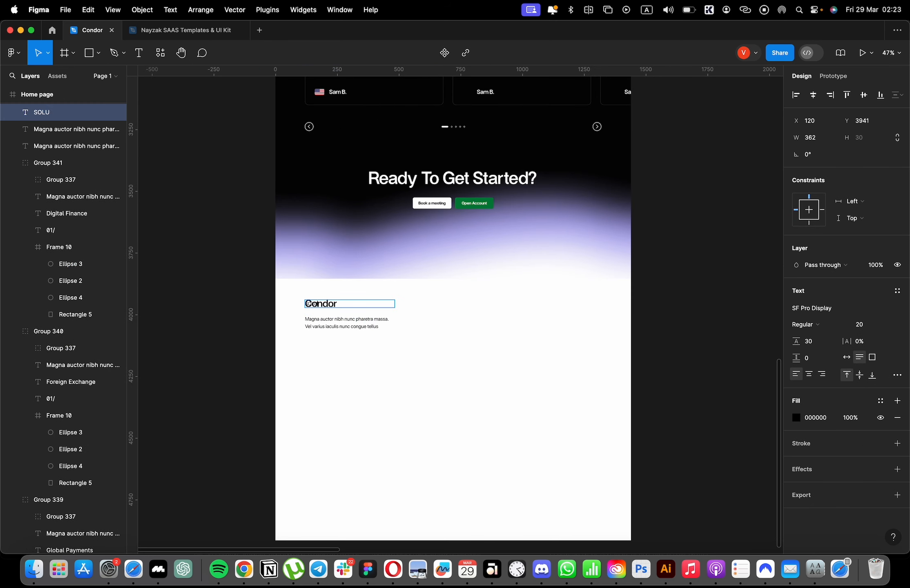
click(462, 315)
double_click(396, 307)
key(super+b)
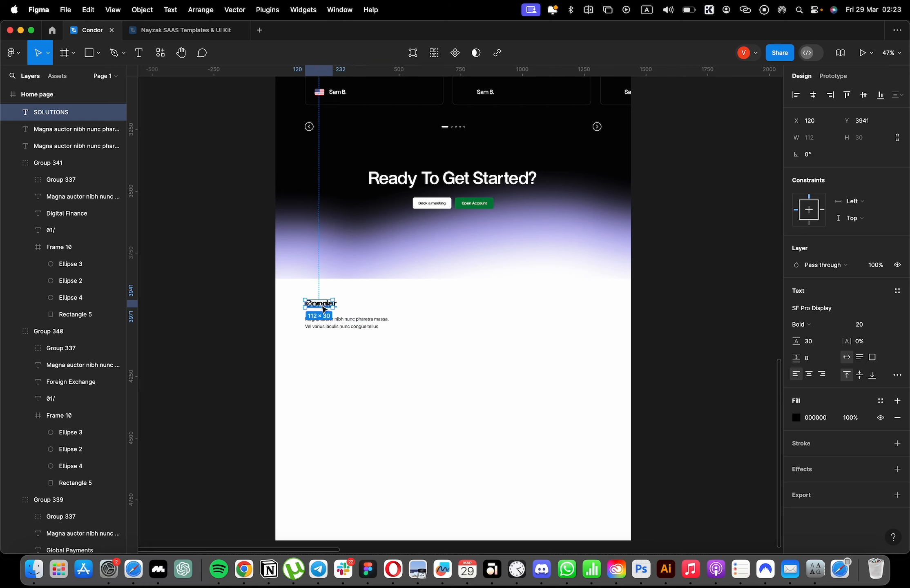
drag(324, 307, 457, 313)
Copy the footer paragraph below the "SOLUTIONS" label at X 672 and set the label's opacity to 100%.
scroll(459, 307, up, 6)
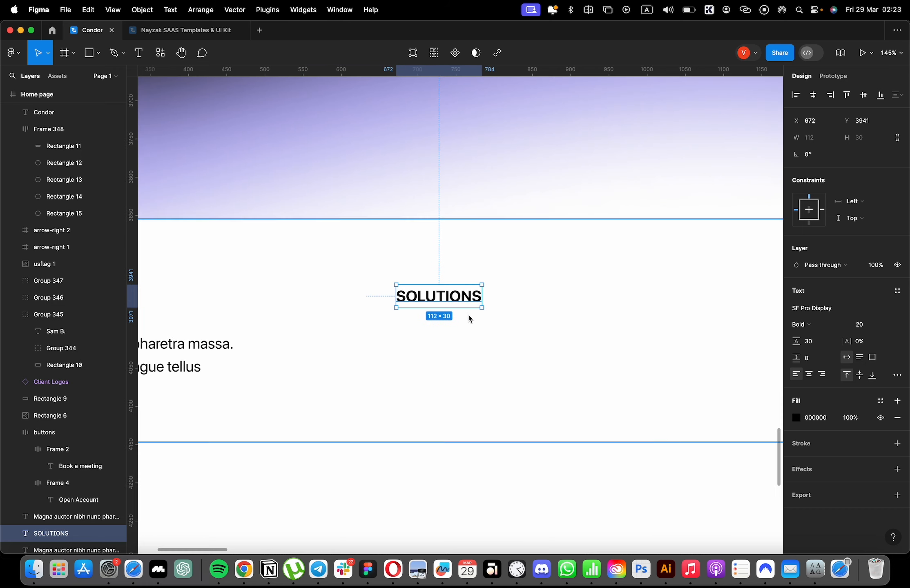
scroll(443, 305, down, 2)
scroll(443, 305, left, 3)
drag(258, 356, 560, 392)
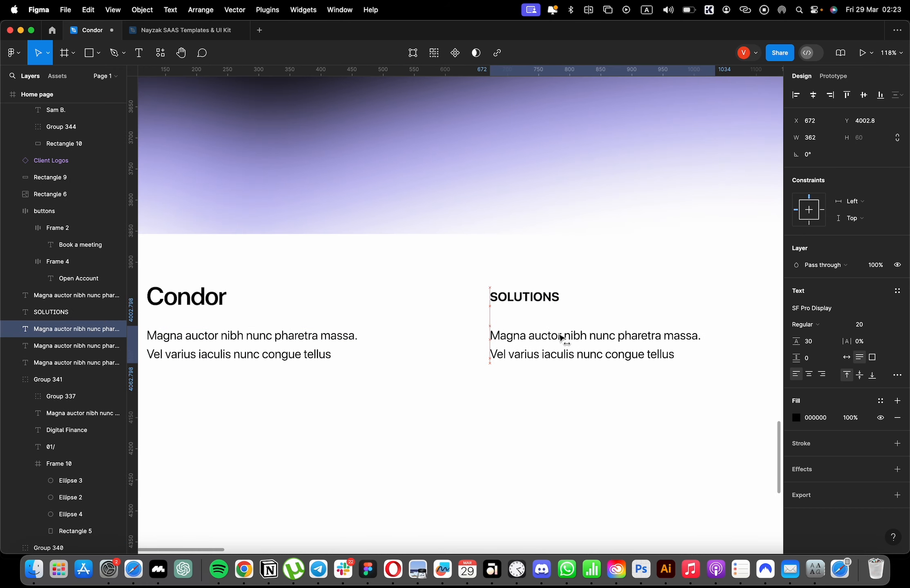
click(531, 297)
key(0)
Replace the text under "SOLUTIONS" with "Multi-Currency Account".
double_click(560, 336)
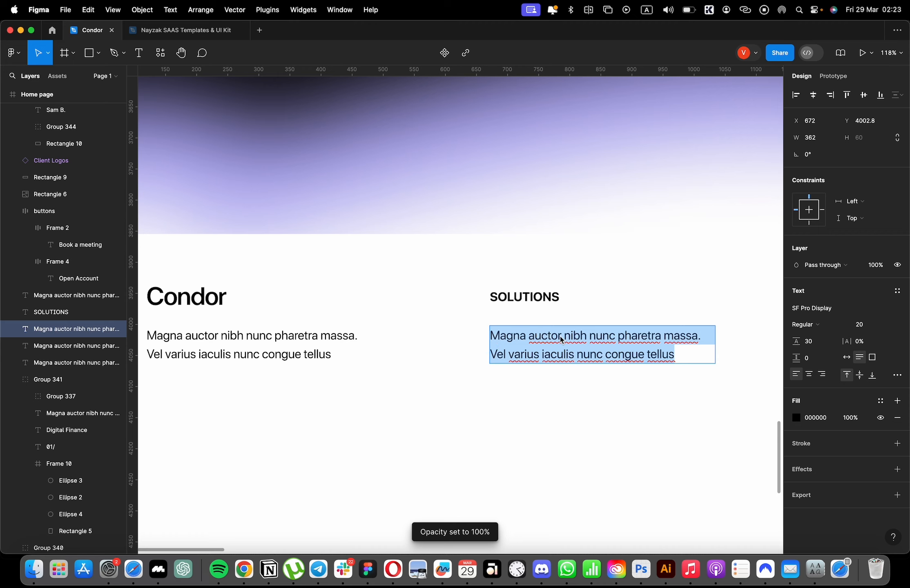
text(mULTI-cURRENCY aCCOUNT)
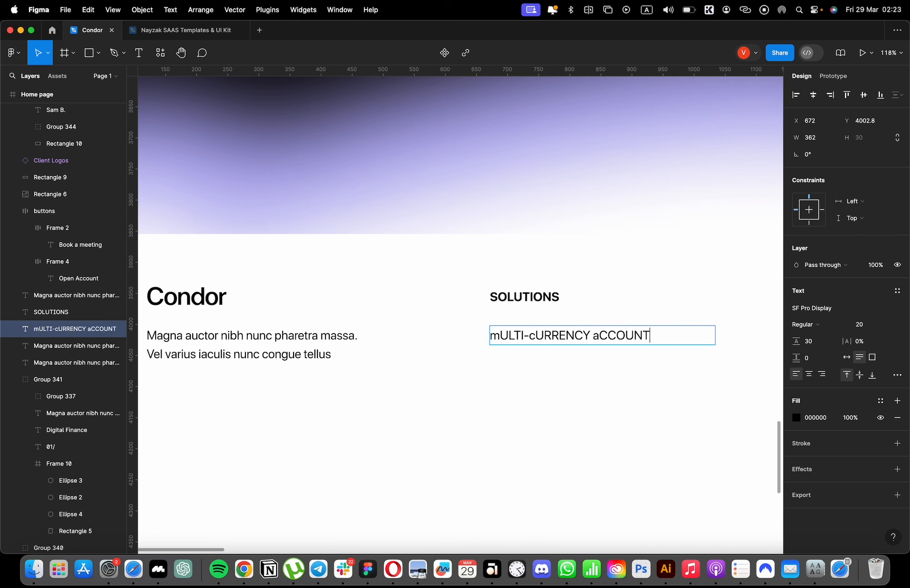
key(super+a)
text(M)
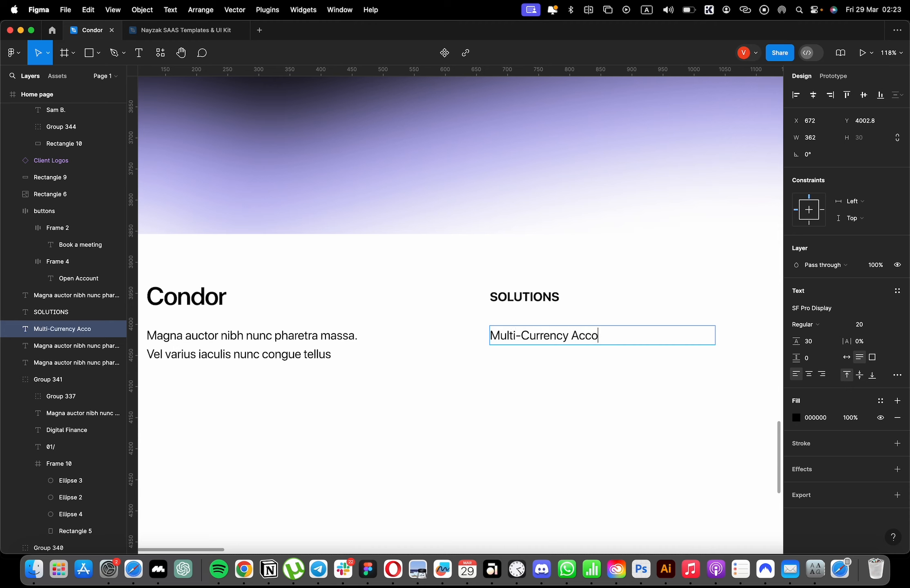
key(Escape)
Duplicate the "Multi-Currency Account" line below it at Y 4041 and change the copy's text to "Global Payments".
drag(549, 342, 554, 369)
key(super+d)
key(Return)
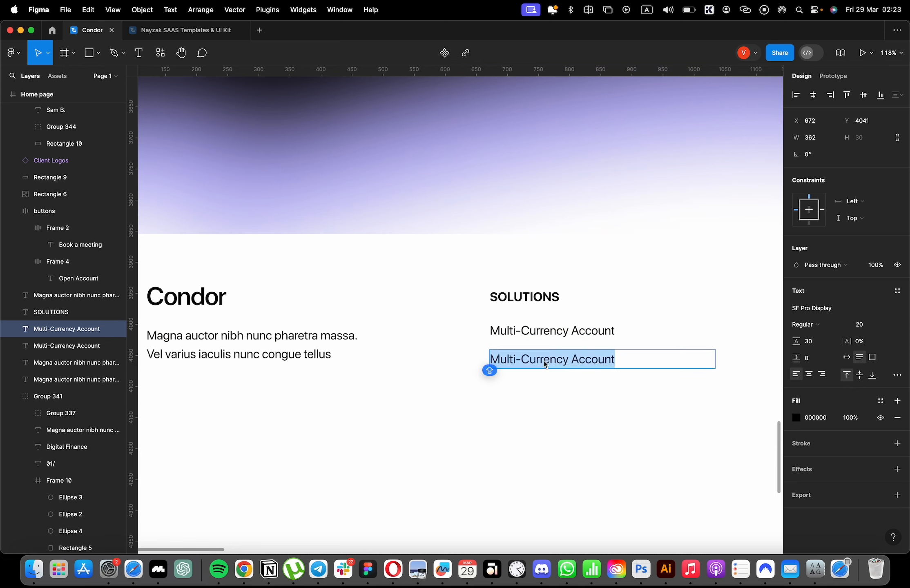
text(Glo)
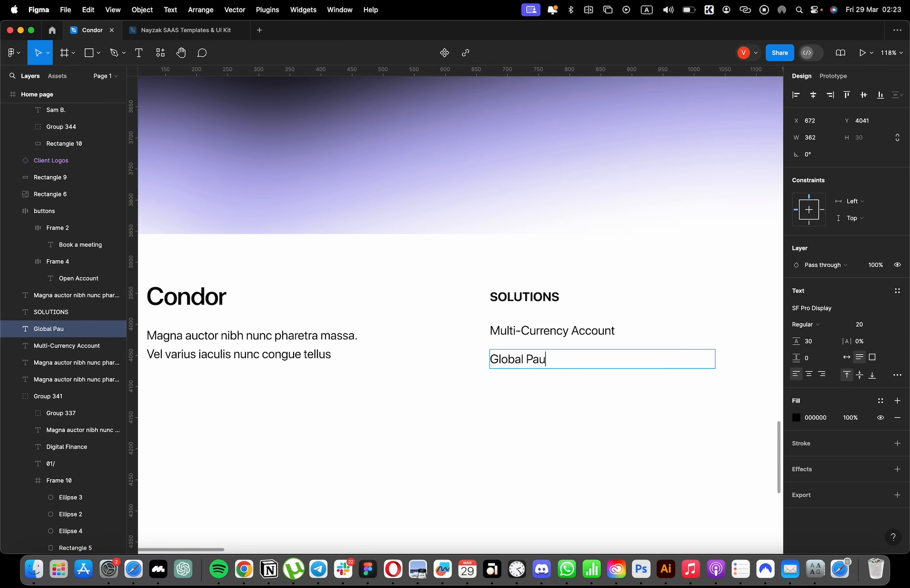
text(bal Payments)
key(Escape)
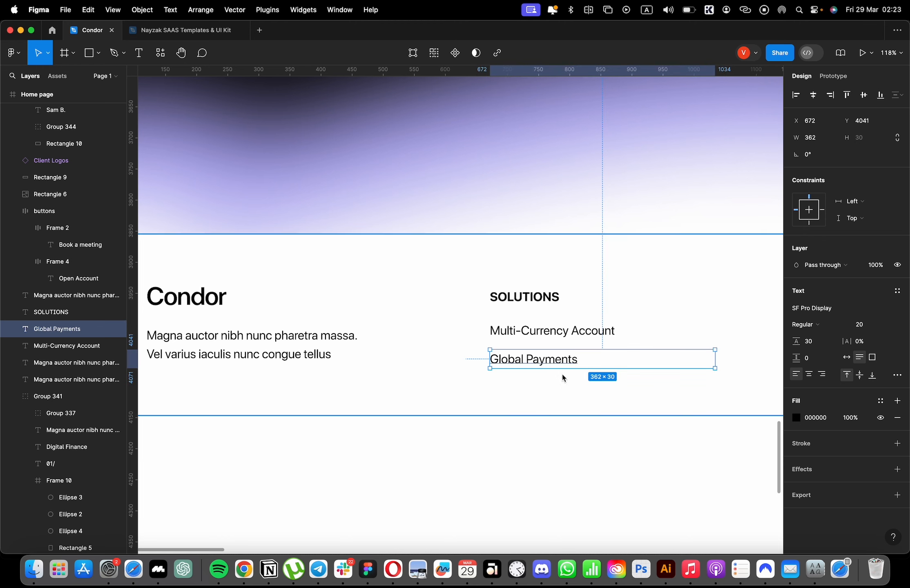
Duplicate the "Global Payments" line below it at Y 4087 and change the copy's text to "Foreign Exchange".
key(super+d)
drag(564, 366, 573, 393)
key(Return)
text(F)
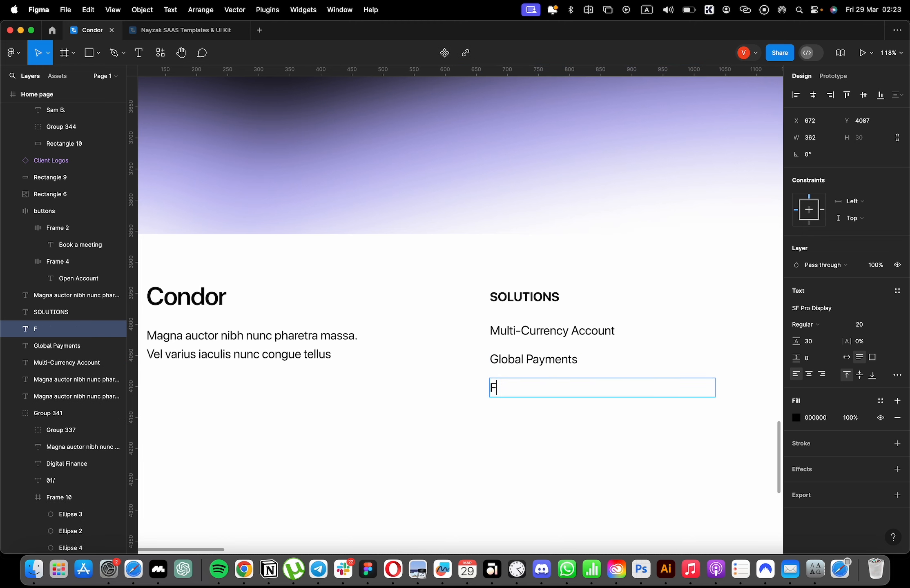
text(oreign Exchange)
key(Escape)
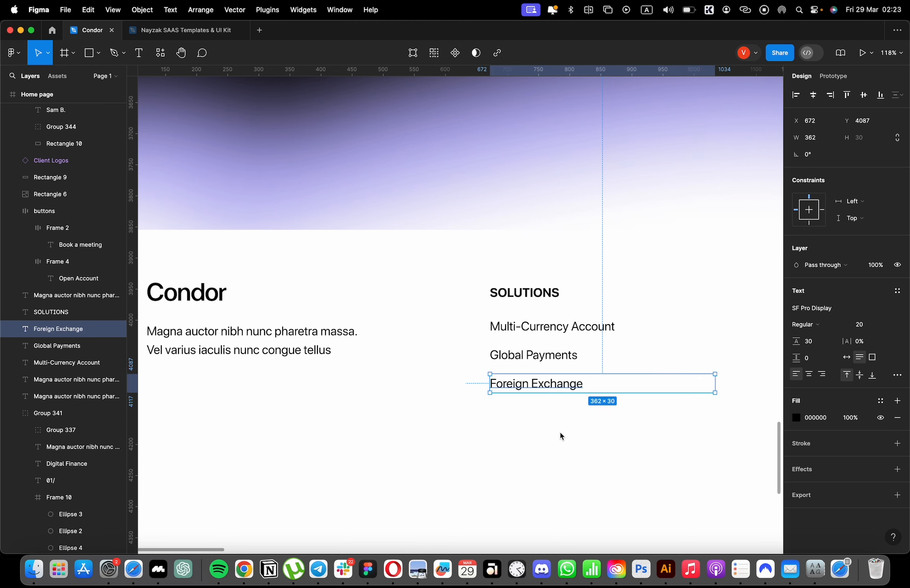
Duplicate the "Foreign Exchange" line below it at Y 4133 and change the copy's text to "Digital Finance".
key(super+d)
drag(561, 386, 564, 414)
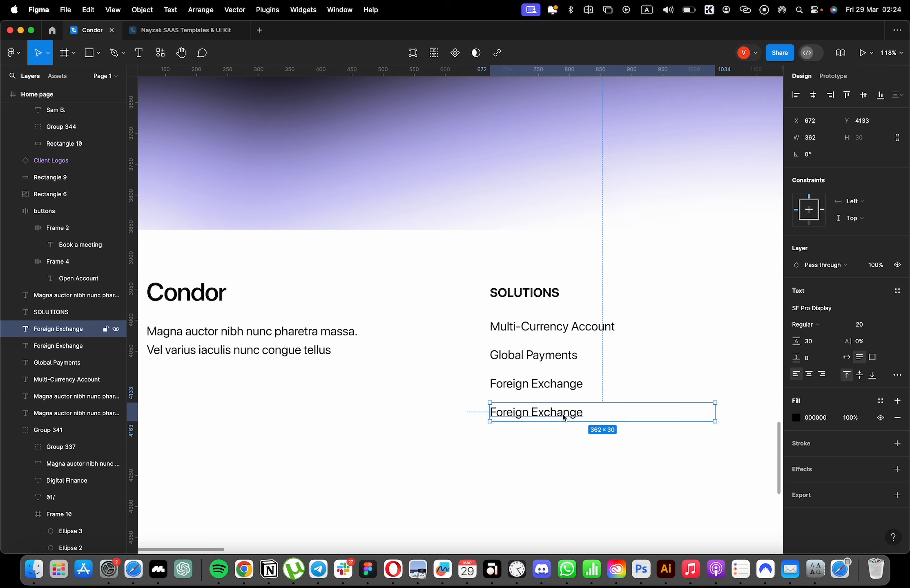
key(Return)
text(Digit)
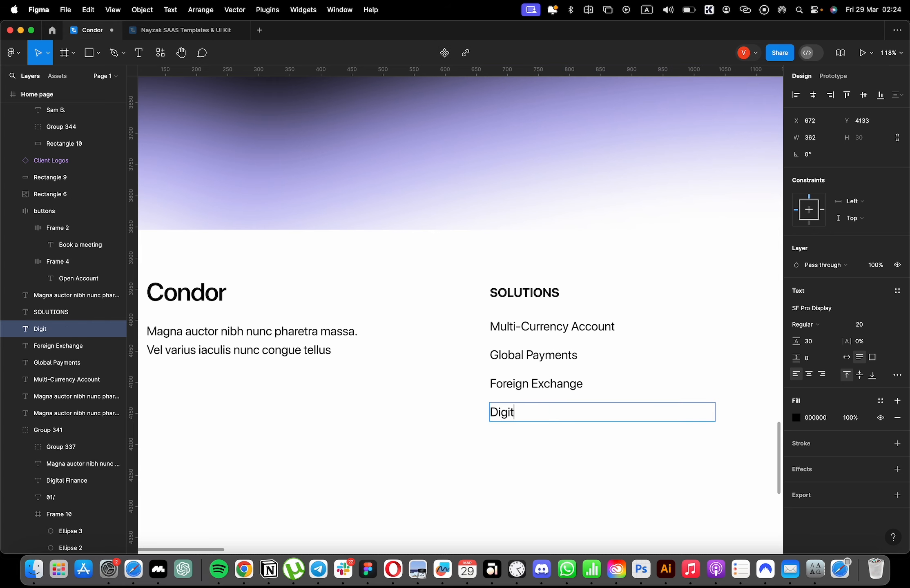
text(al Finance)
scroll(558, 415, down, 1)
key(Escape)
Group the four link lines under the "SOLUTIONS" heading.
drag(583, 453, 514, 309)
drag(453, 453, 414, 335)
key(super+g)
Try 30% and 54% opacity on the grouped links, and undo the opacity changes.
key(3)
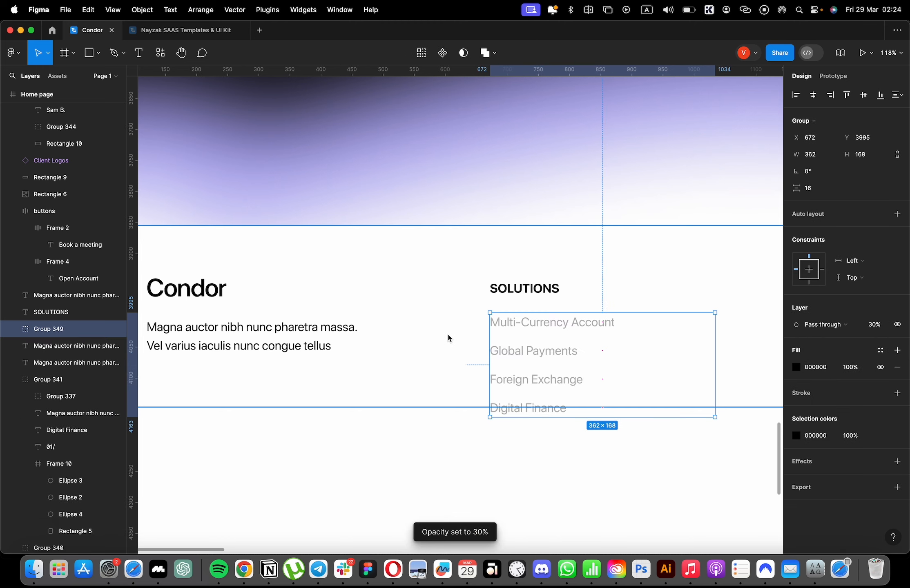
key(5)
key(4)
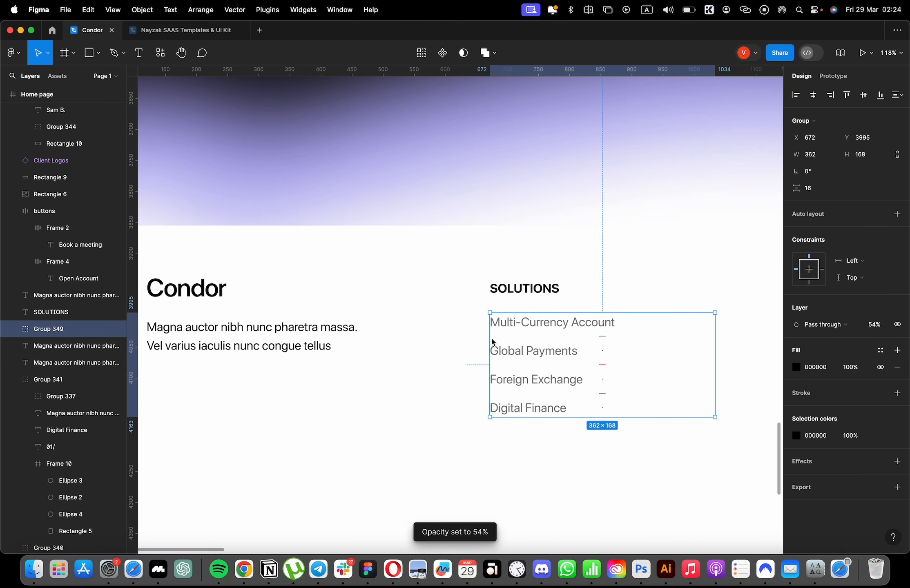
key(super+z)
key(super+z)
key(super+z)
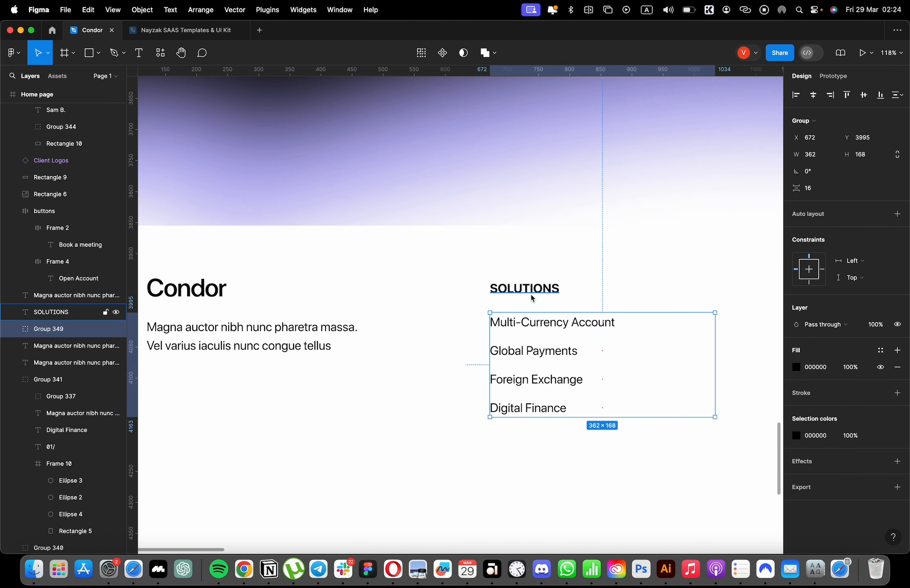
Group the "SOLUTIONS" heading together with its link group.
shift+click(531, 295)
key(super+g)
scroll(529, 306, down, 4)
scroll(490, 325, right, 6)
scroll(488, 327, down, 4)
scroll(386, 340, left, 2)
drag(413, 395, 395, 348)
drag(490, 382, 475, 311)
key(super+z)
Set the font size of the four links under "SOLUTIONS" to 14 and group them.
super+click(405, 333)
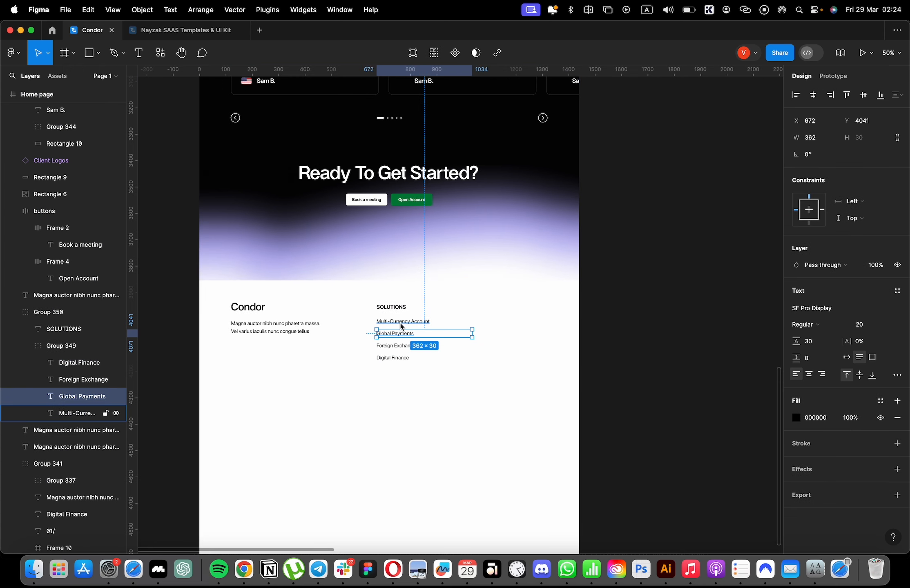
shift+super+click(402, 323)
shift+super+click(399, 348)
shift+super+click(393, 358)
click(803, 367)
click(869, 370)
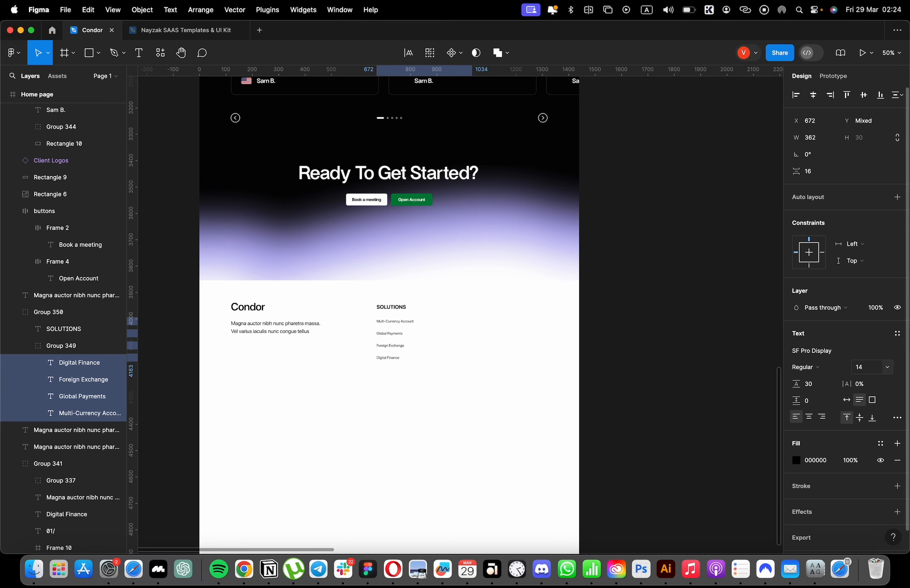
scroll(593, 268, left, 3)
key(super+g)
Reduce the font size of the paragraph below the Condor logo in the footer.
scroll(434, 326, up, 4)
click(382, 323)
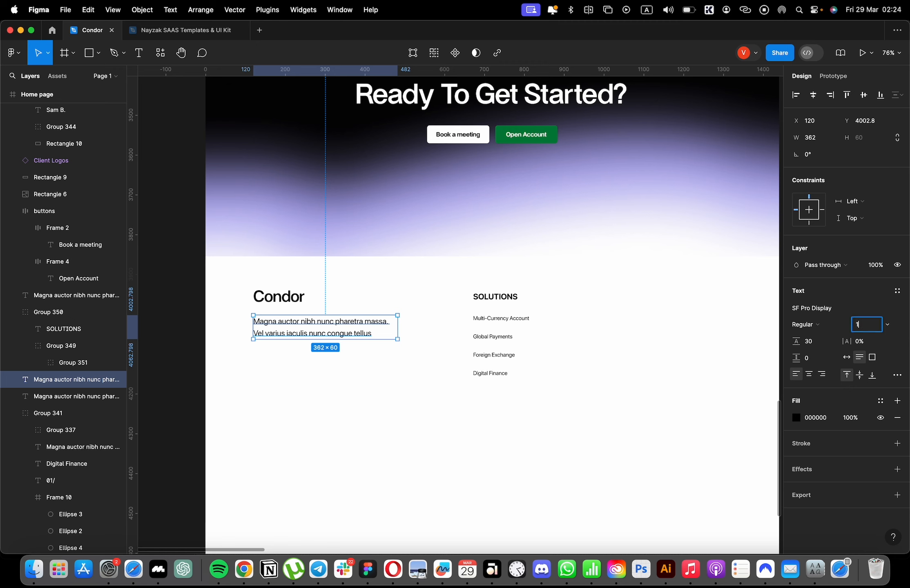
key(Escape)
Ungroup the "SOLUTIONS" links to set their vertical spacing to 4, and group them with the heading.
click(546, 327)
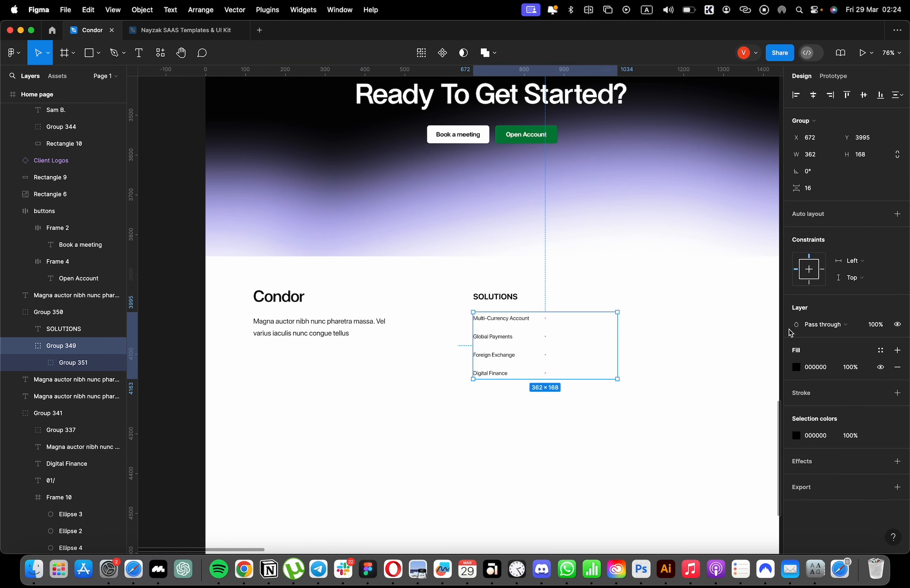
key(shift+super+g)
key(shift+super+g)
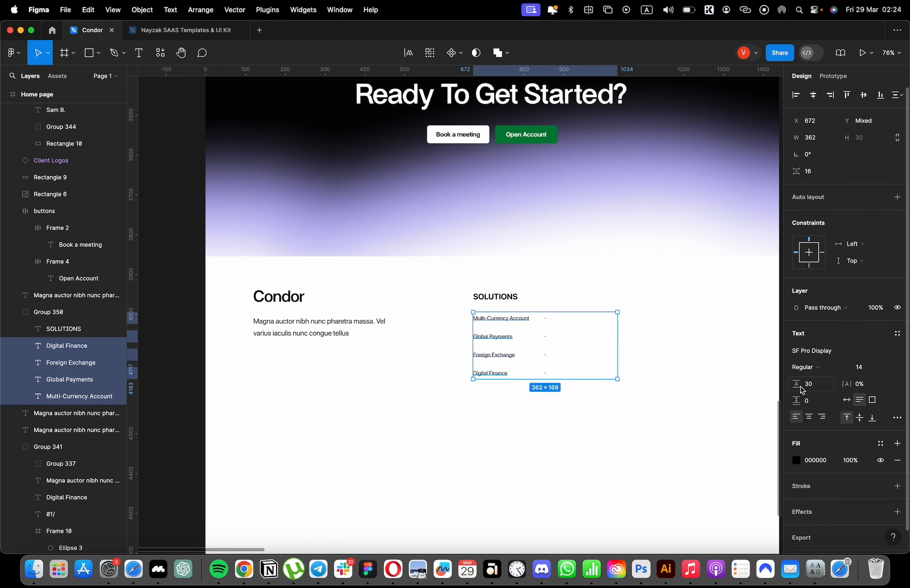
drag(796, 171, 788, 173)
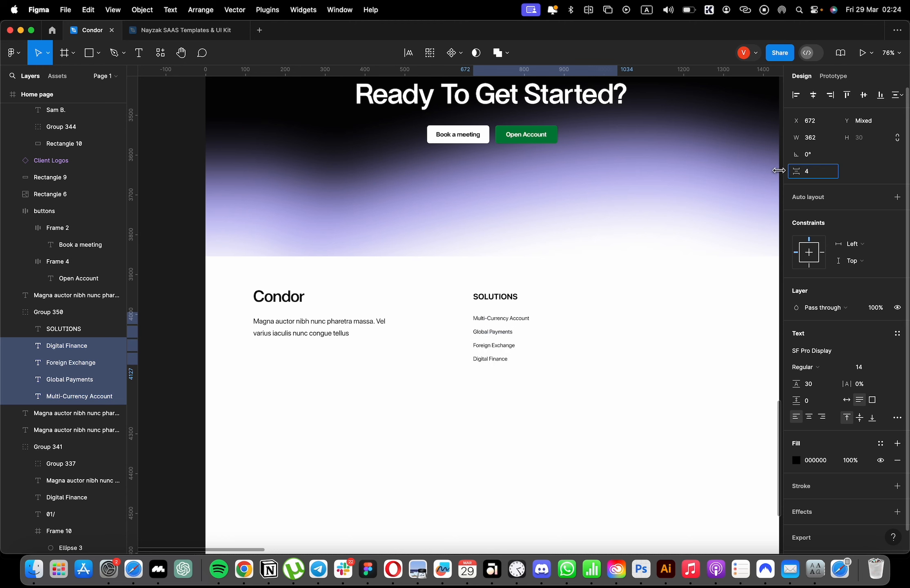
shift+click(486, 297)
key(super+g)
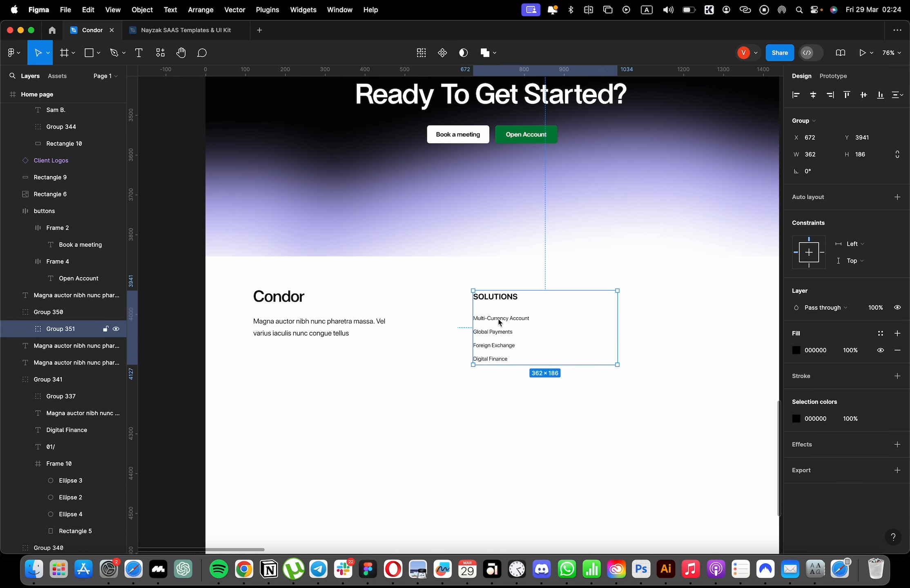
Duplicate the "SOLUTIONS" column twice, at X 930 and X 1188, and show the layout grid.
drag(499, 322, 594, 319)
key(super+d)
scroll(596, 322, right, 5)
key(shift+g)
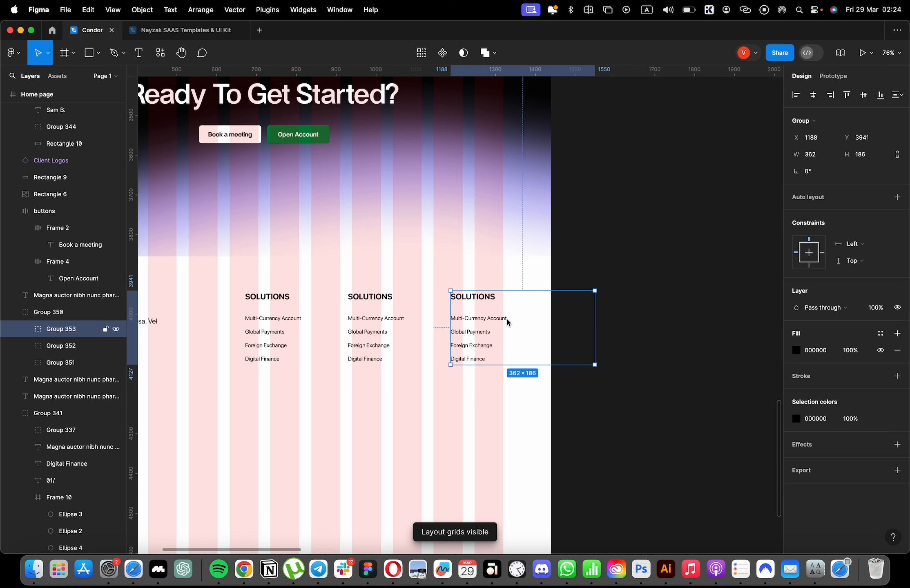
click(600, 314)
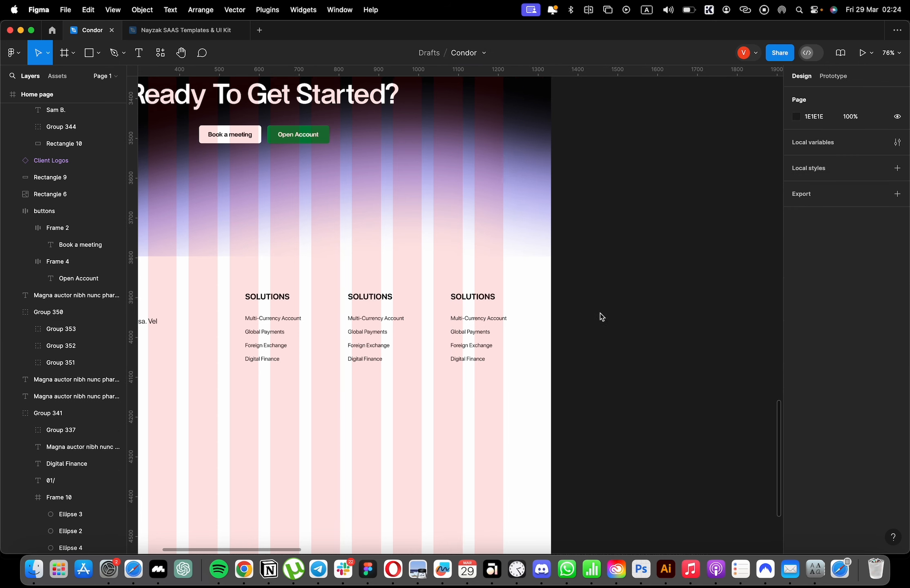
Change the second footer column's heading to "COMPANY" and the third column's heading to "SUPPORT".
scroll(600, 314, left, 2)
super+double_click(421, 300)
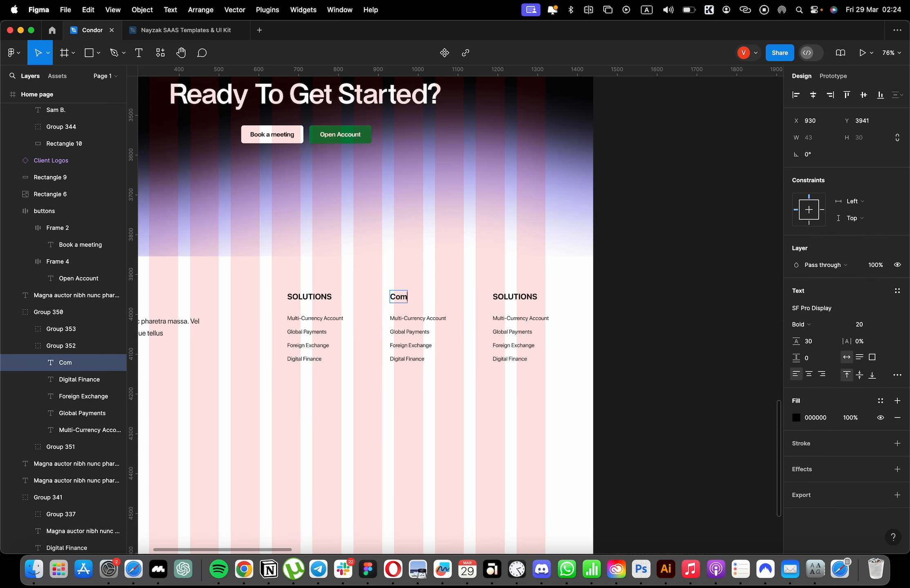
super+double_click(528, 303)
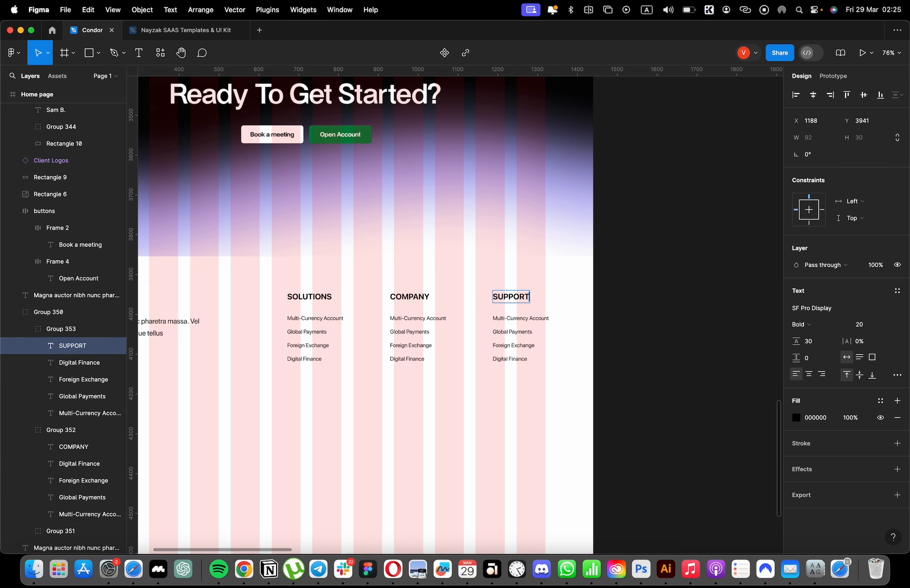
scroll(721, 297, left, 2)
click(721, 297)
click(721, 297)
Draw a 1440-wide rectangle below the footer columns at Y 4179 and set its height to 1 as a divider.
scroll(720, 297, left, 2)
key(ctrl+super+f)
key(f)
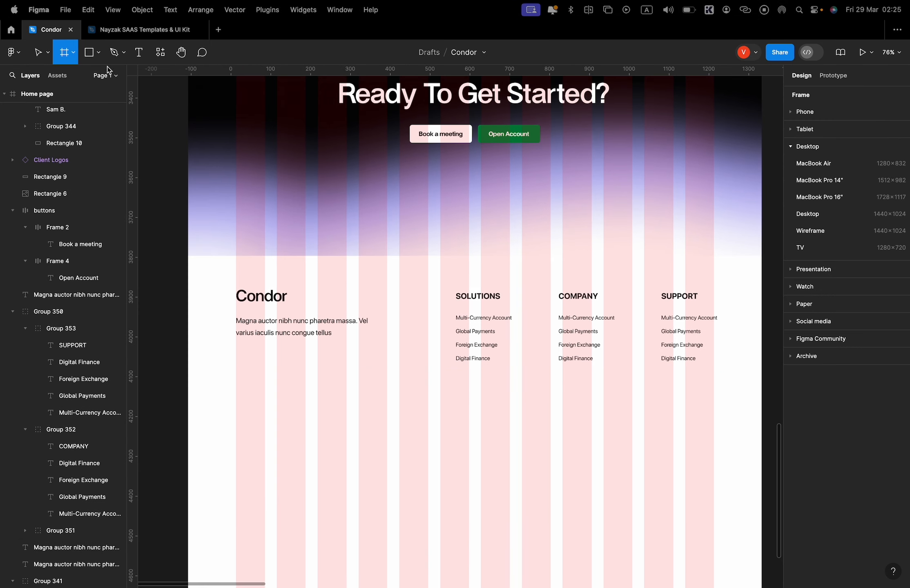
key(r)
scroll(259, 295, down, 5)
drag(189, 278, 762, 281)
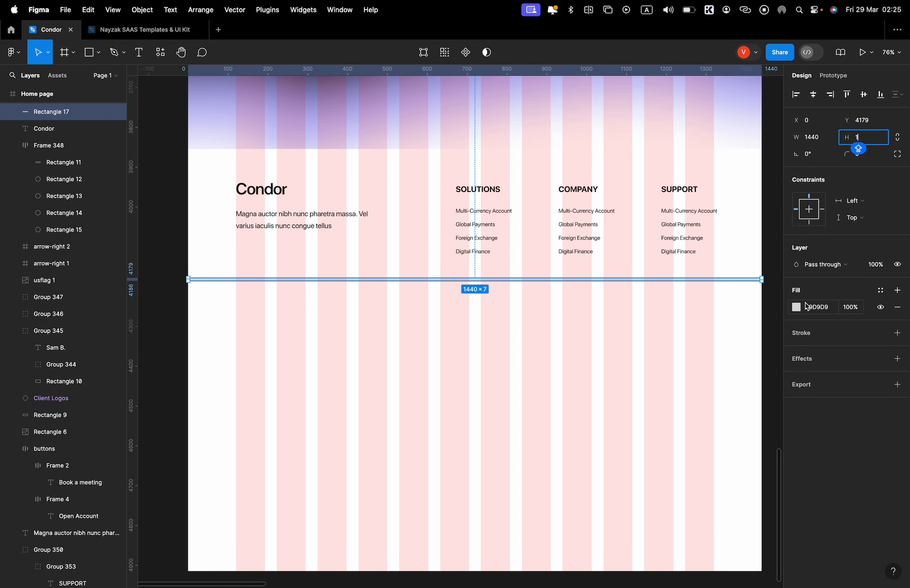
Set the divider line's opacity to 65% and move it slightly down, with the layout grid hidden.
click(750, 282)
click(751, 278)
key(shift+g)
click(758, 340)
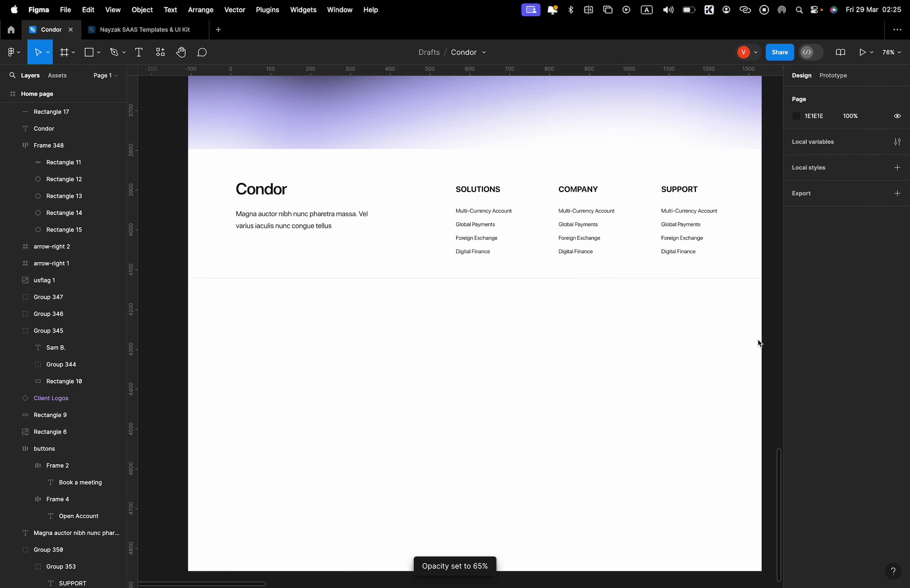
click(701, 281)
click(394, 256)
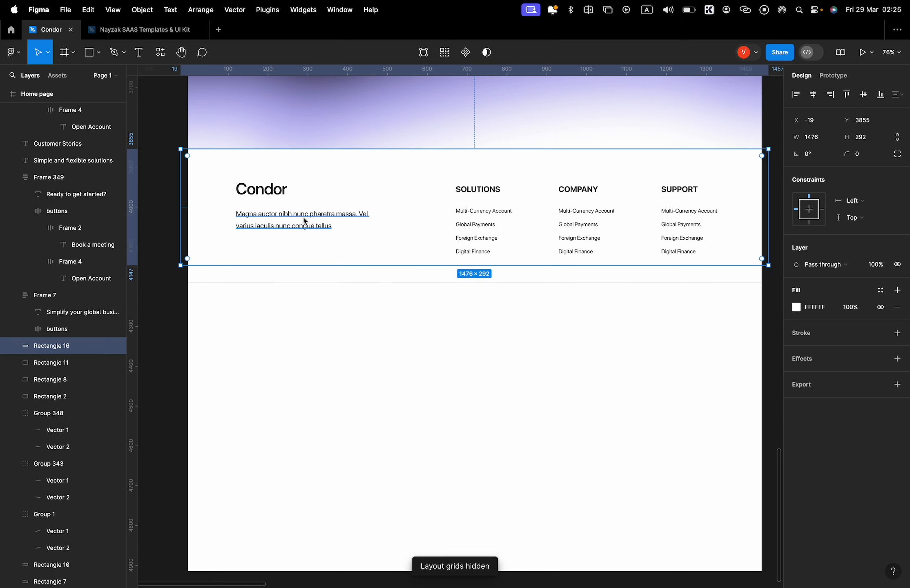
Copy the footer paragraph below the divider at font size 14, widened to 733 and centred on one line.
drag(304, 224, 385, 315)
click(736, 359)
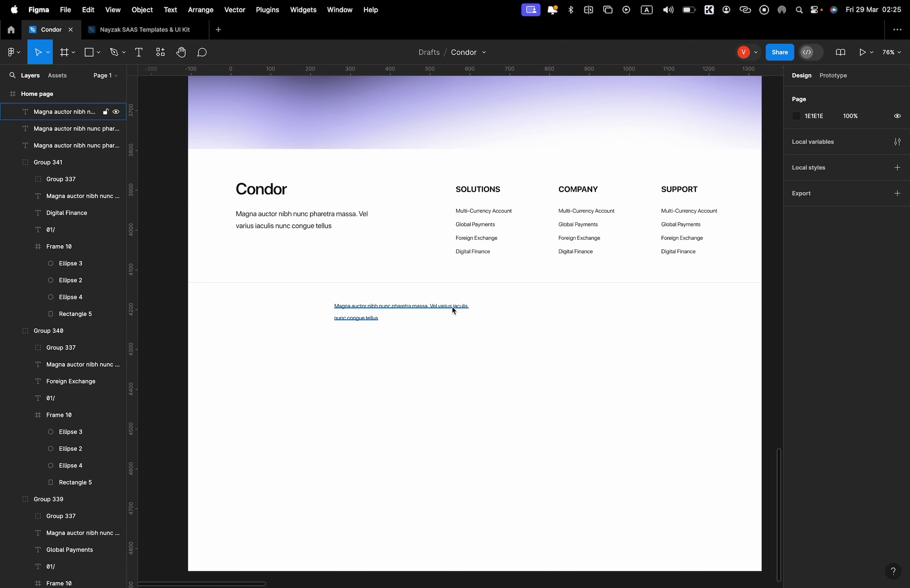
click(454, 306)
drag(478, 307, 644, 283)
click(814, 95)
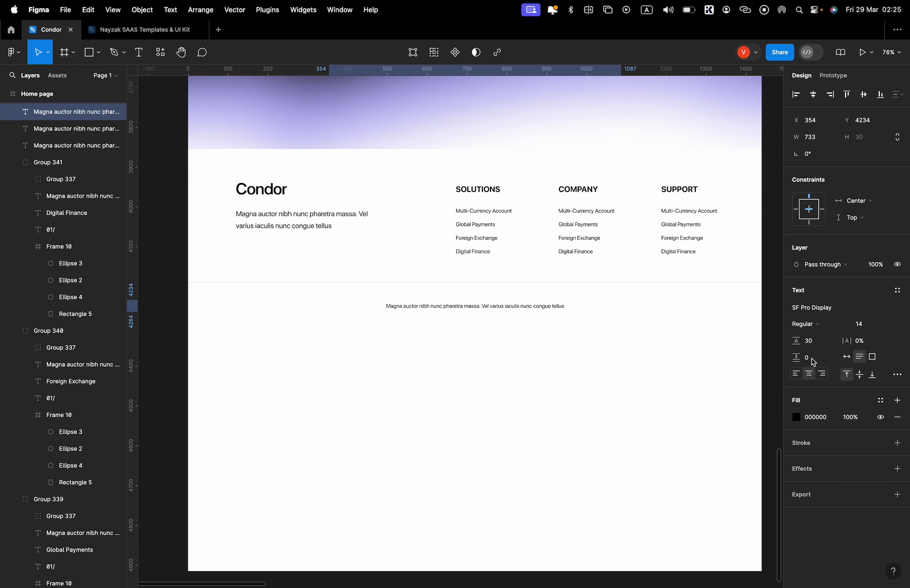
Move the centred bottom text line slightly up and set its opacity to 50%.
drag(503, 309, 502, 303)
key(5)
click(551, 347)
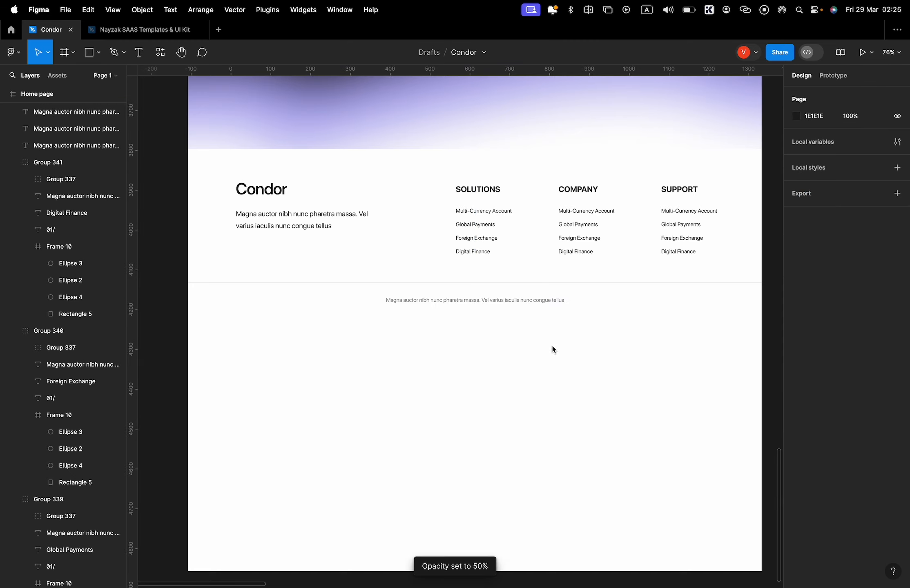
Shorten the Home page frame to a height of 4286 so it ends just below the footer text.
scroll(555, 363, up, 15)
scroll(555, 363, down, 4)
scroll(556, 364, up, 12)
click(331, 190)
scroll(429, 290, down, 5)
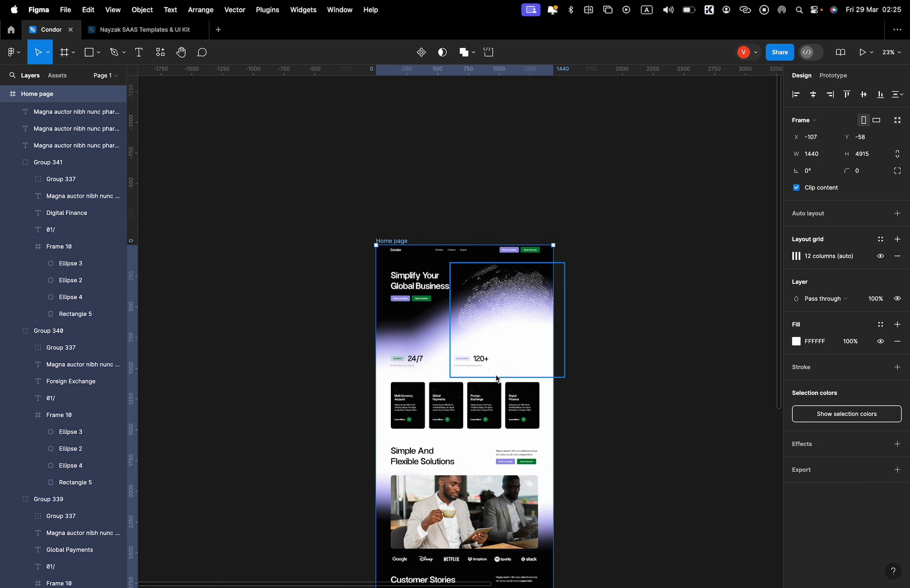
scroll(495, 382, down, 8)
scroll(494, 437, up, 3)
scroll(494, 436, up, 3)
scroll(532, 533, down, 3)
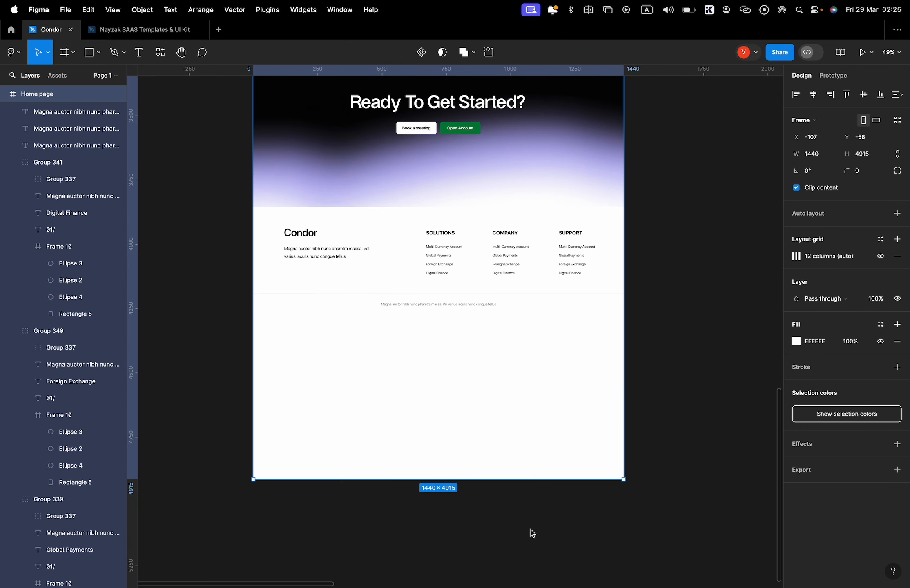
drag(544, 480, 538, 317)
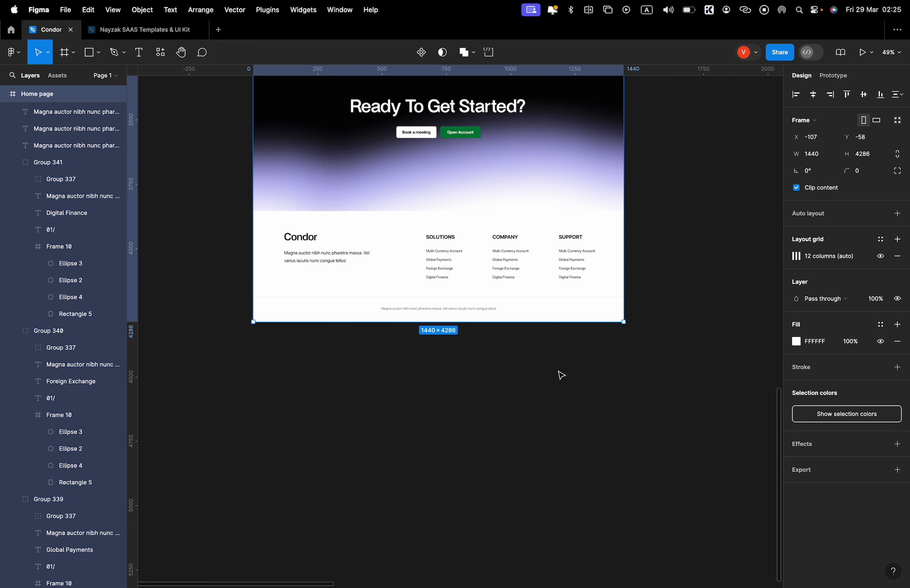
Hide the interface panels and bring the top of the Home page frame into view.
scroll(560, 373, up, 10)
right_click(689, 309)
click(705, 341)
scroll(647, 332, up, 8)
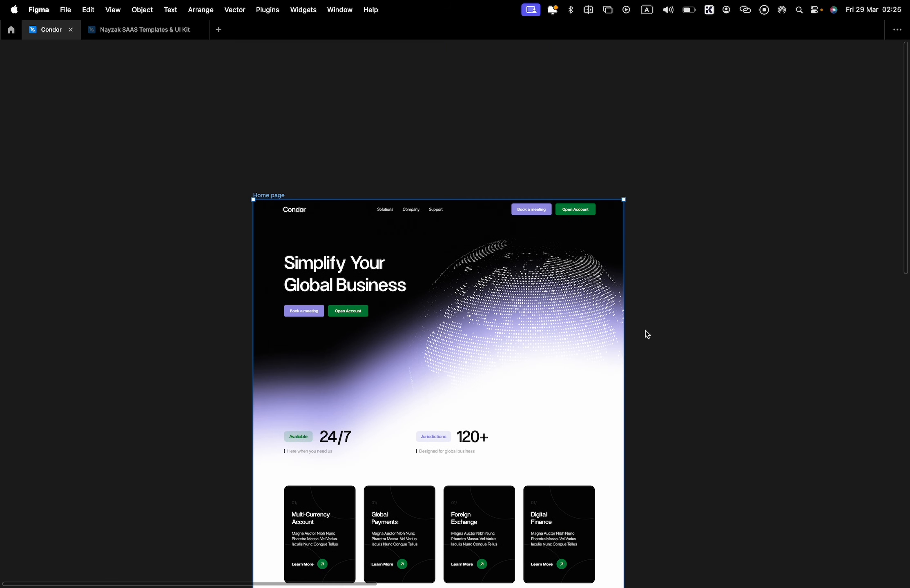
scroll(268, 187, up, 3)
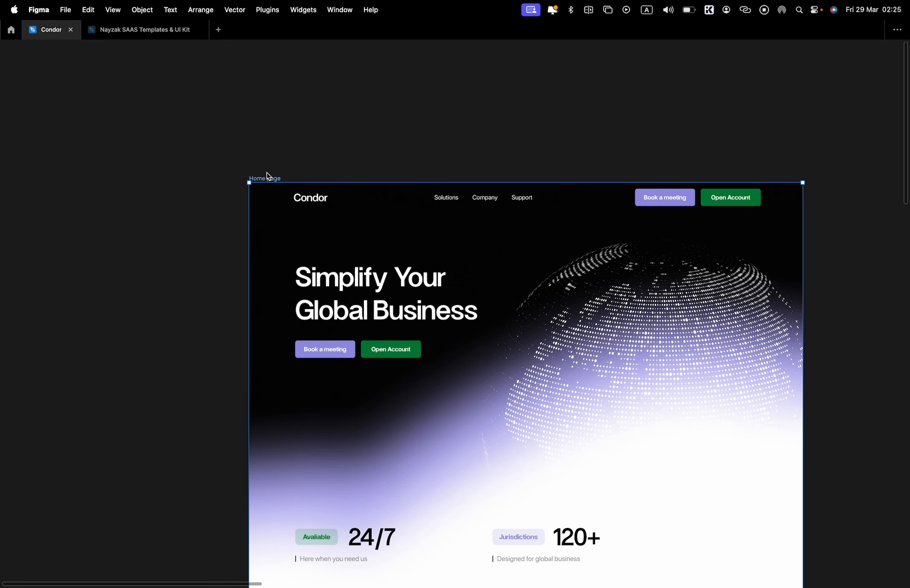
Open a preview of the Home page frame, enlarge its window and centre it over the canvas.
right_click(278, 178)
click(340, 161)
key(shift+space)
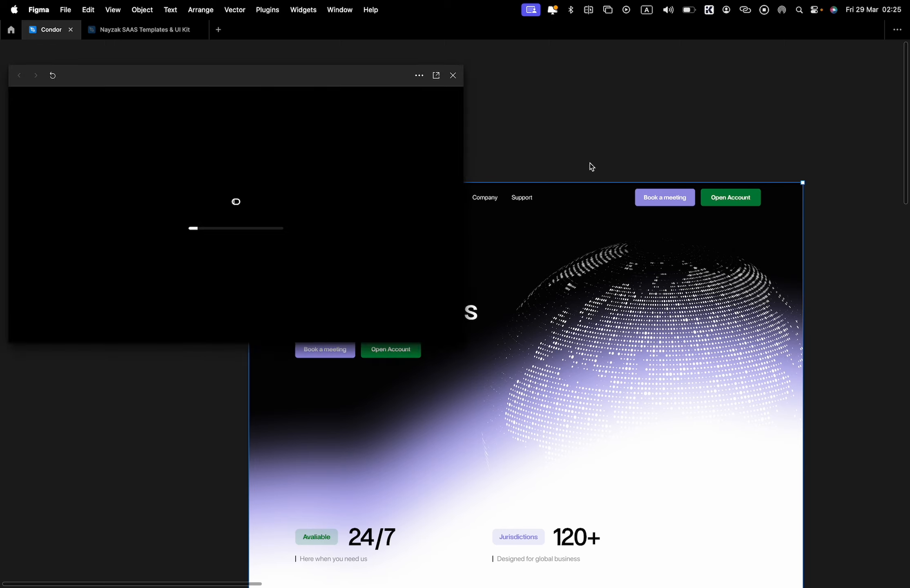
scroll(588, 172, up, 8)
drag(467, 339, 751, 518)
drag(580, 83, 669, 83)
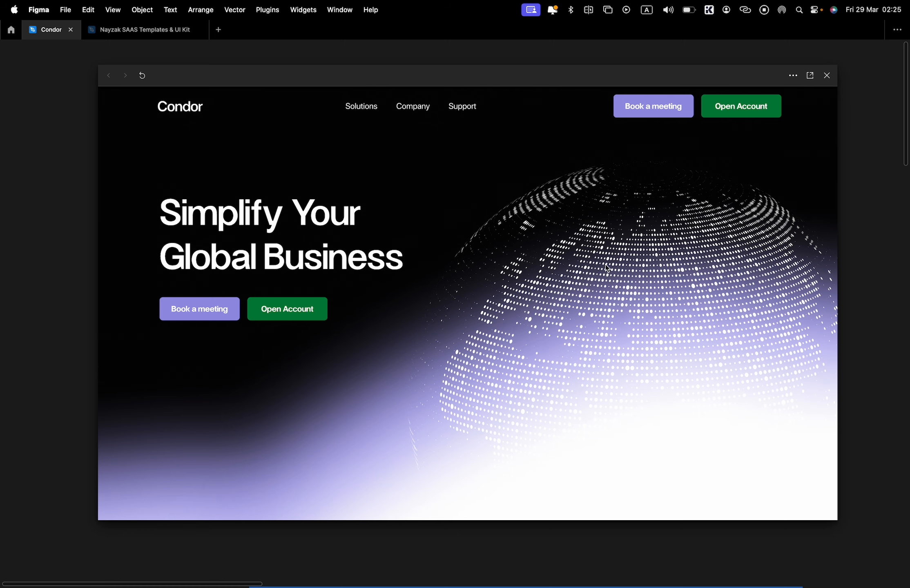
Review the home page in the preview from the hero section to the footer, and close the preview.
scroll(601, 265, down, 10)
scroll(466, 277, down, 15)
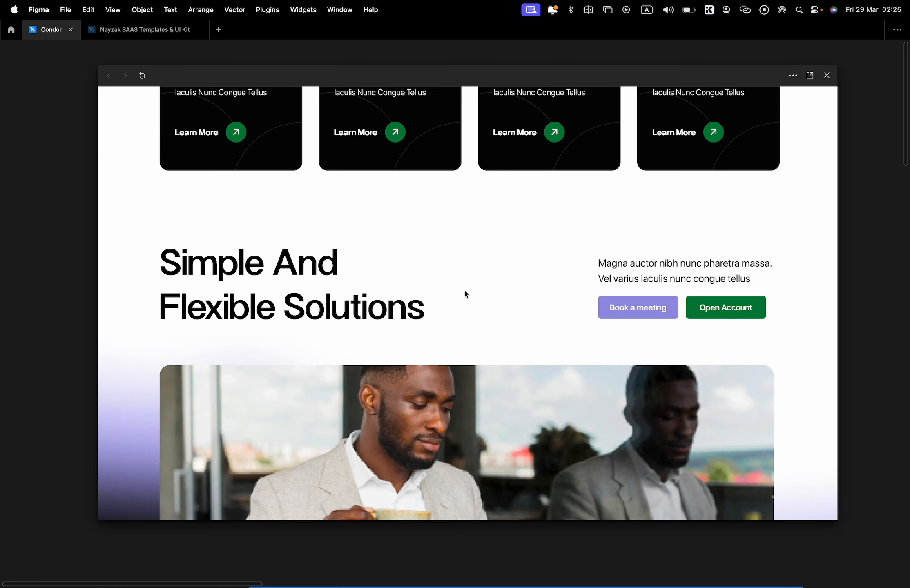
scroll(578, 270, down, 10)
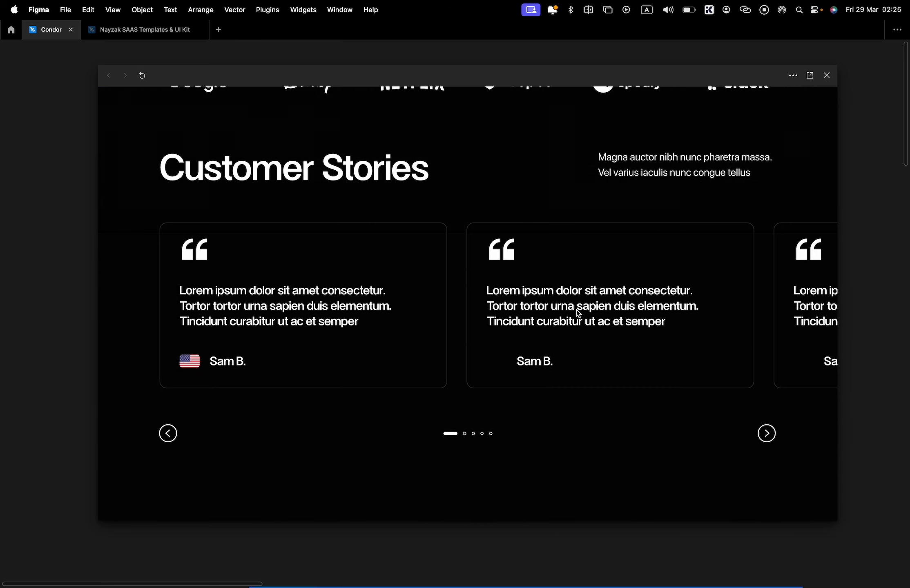
scroll(695, 318, down, 15)
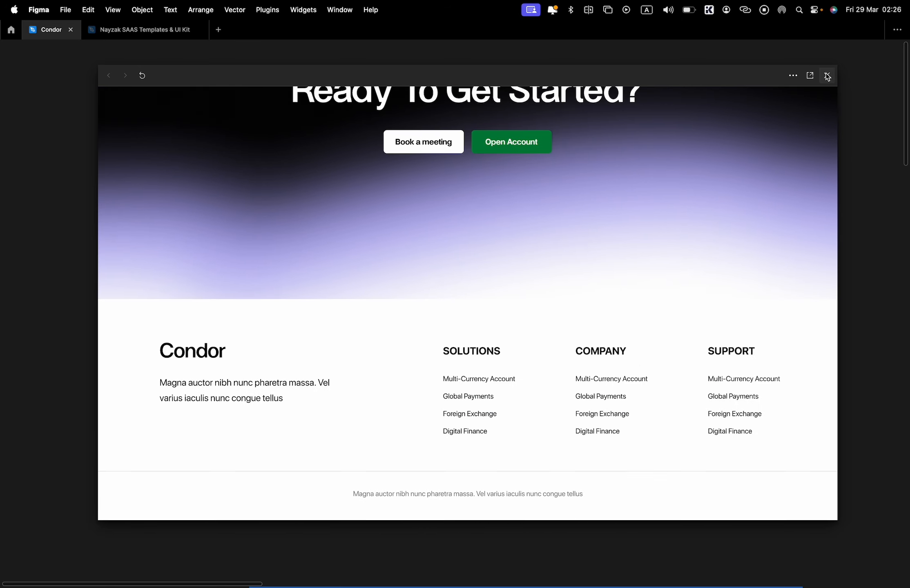
click(827, 76)
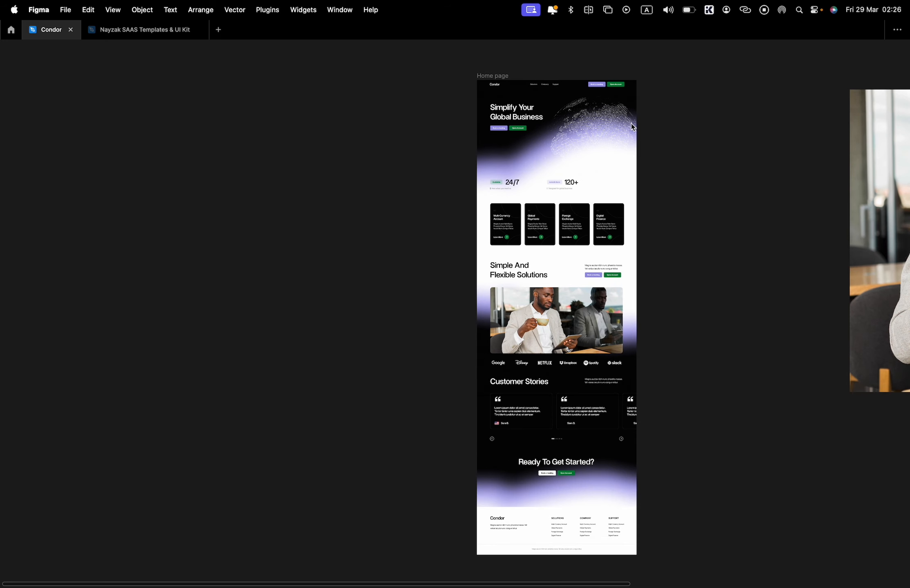
Switch to the Nayzak SAAS Templates & UI Kit file and examine its inner page templates.
click(180, 30)
scroll(470, 261, up, 4)
scroll(473, 318, down, 10)
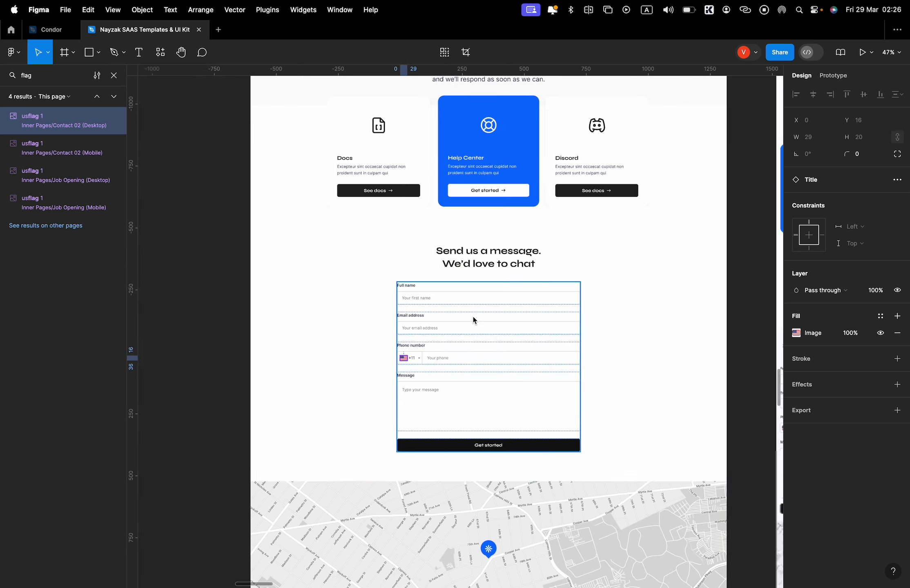
scroll(471, 333, right, 3)
scroll(471, 331, up, 3)
scroll(473, 315, right, 4)
scroll(474, 312, down, 5)
scroll(491, 303, left, 4)
click(548, 263)
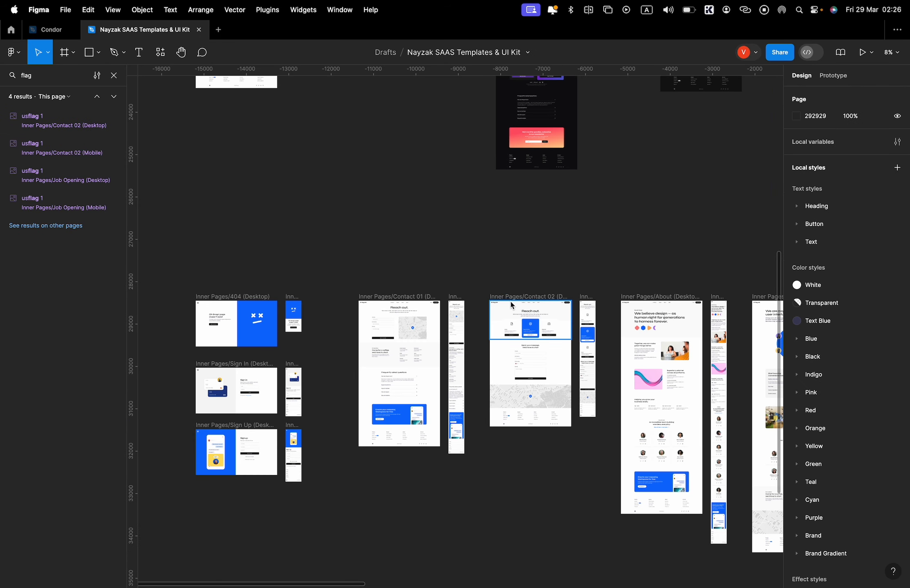